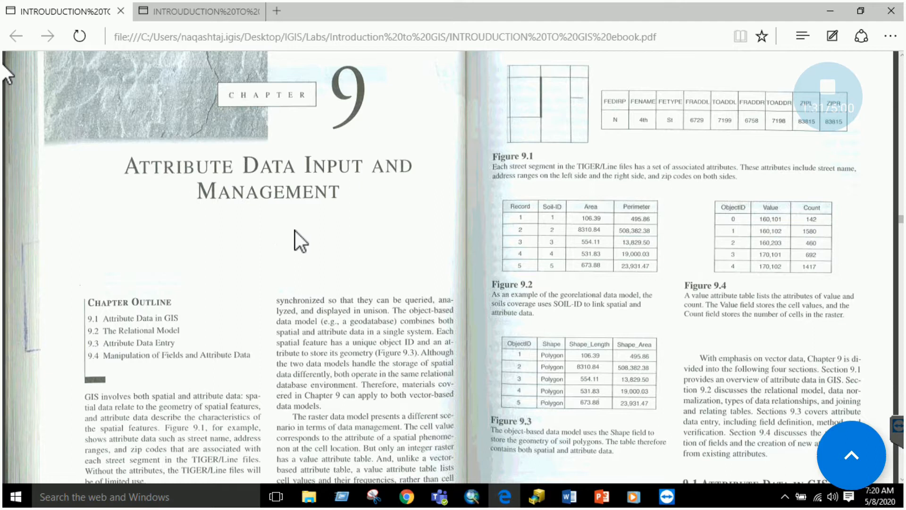
- Read the Chapter 9 introduction and Section 9.1 on attribute table types, database management and attribute data types
scroll(295, 156, down, 2)
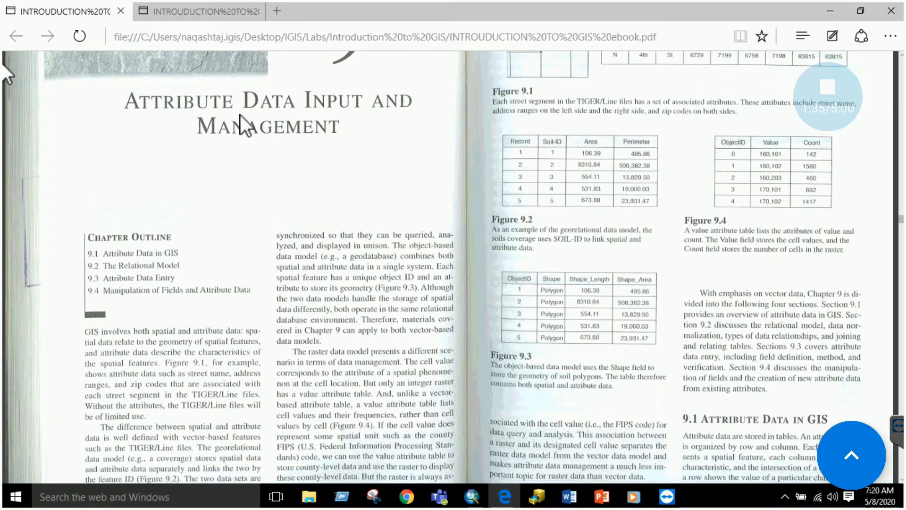
scroll(382, 217, down, 1)
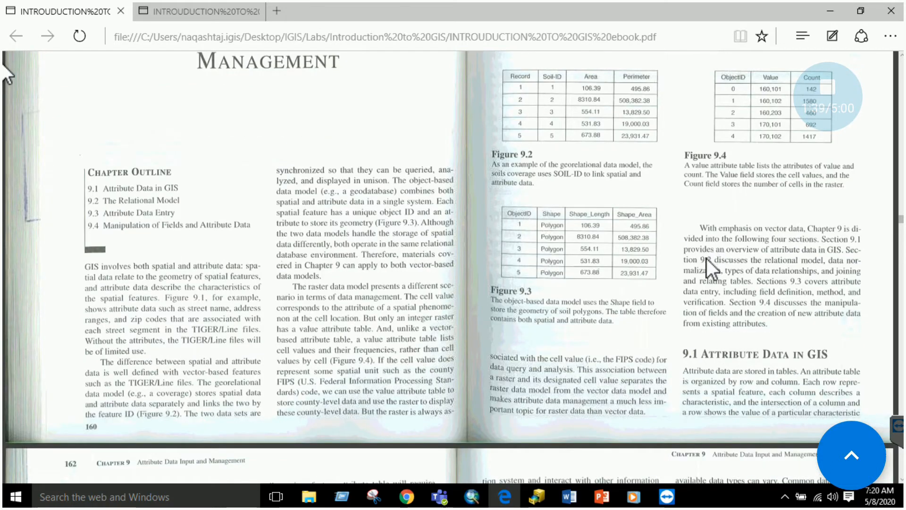
scroll(706, 257, down, 5)
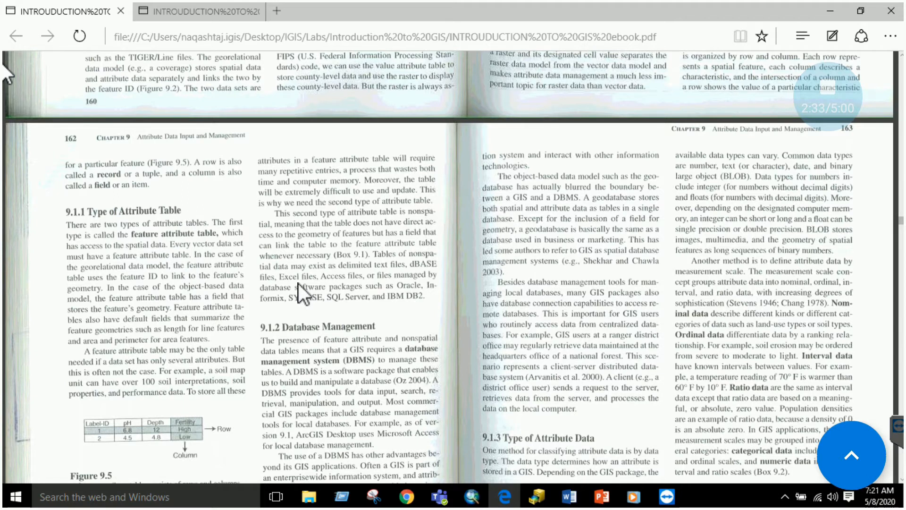
scroll(301, 284, down, 3)
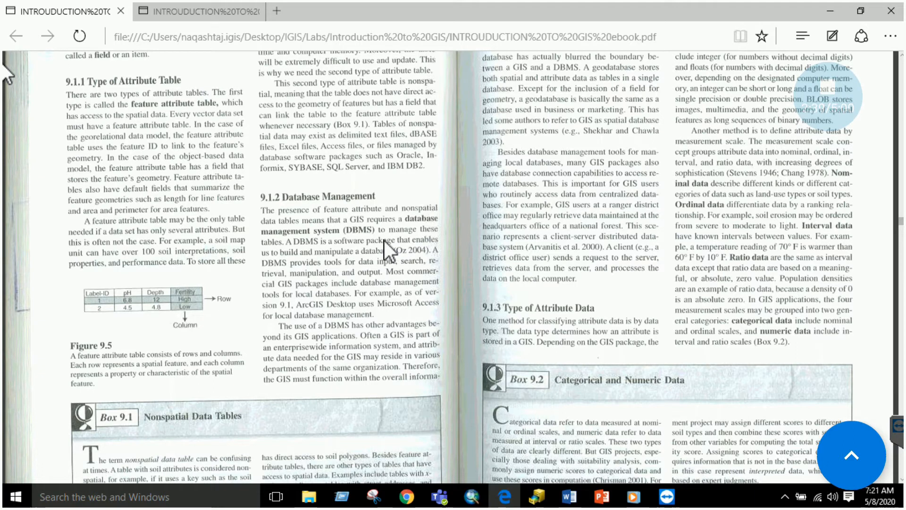
scroll(380, 241, up, 1)
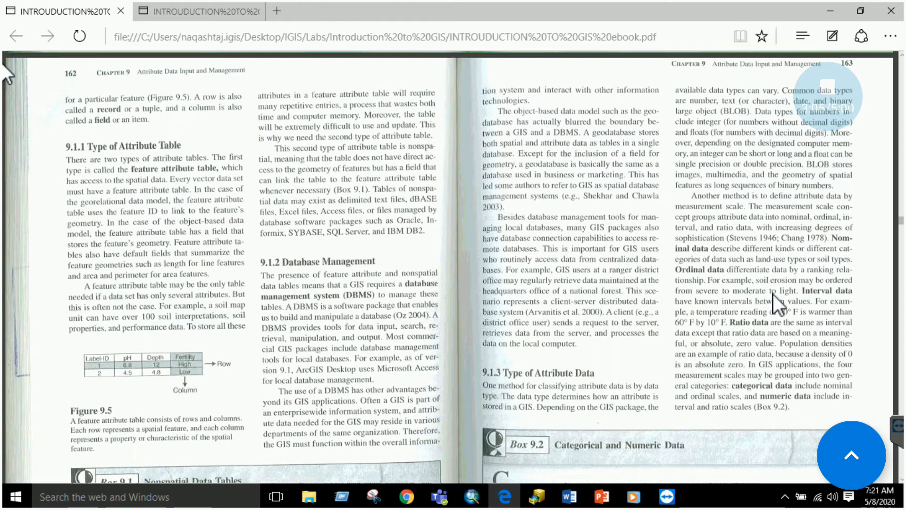
- Examine Section 9.2 on the relational model and the four database designs in Figure 9.6
scroll(773, 293, down, 5)
scroll(616, 306, down, 8)
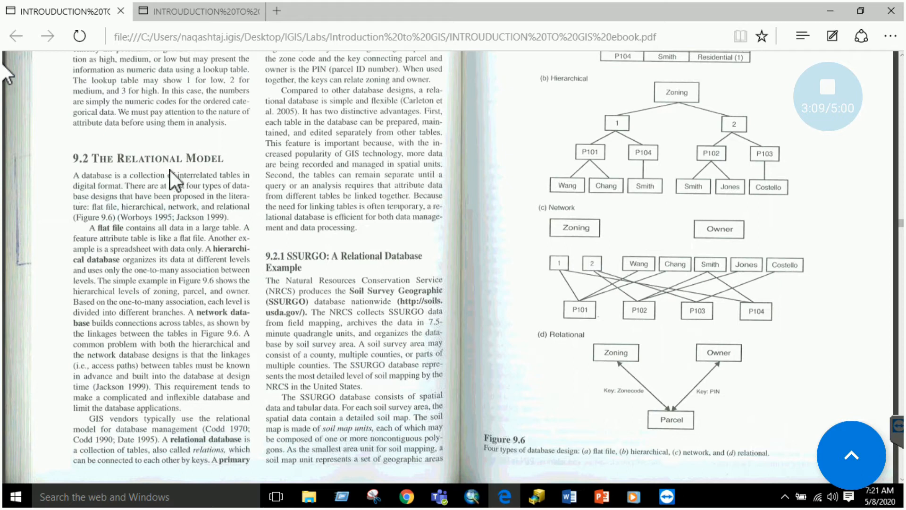
scroll(559, 259, up, 1)
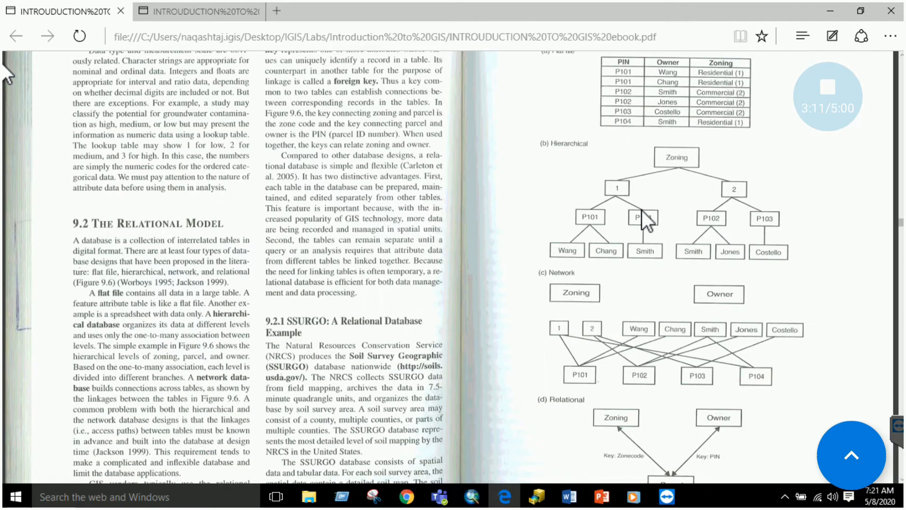
scroll(642, 210, up, 1)
scroll(580, 253, down, 2)
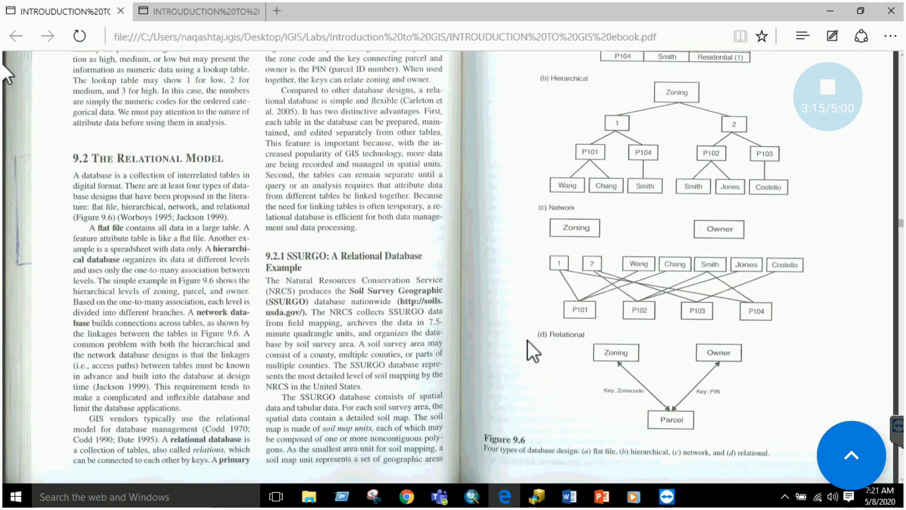
scroll(457, 310, down, 3)
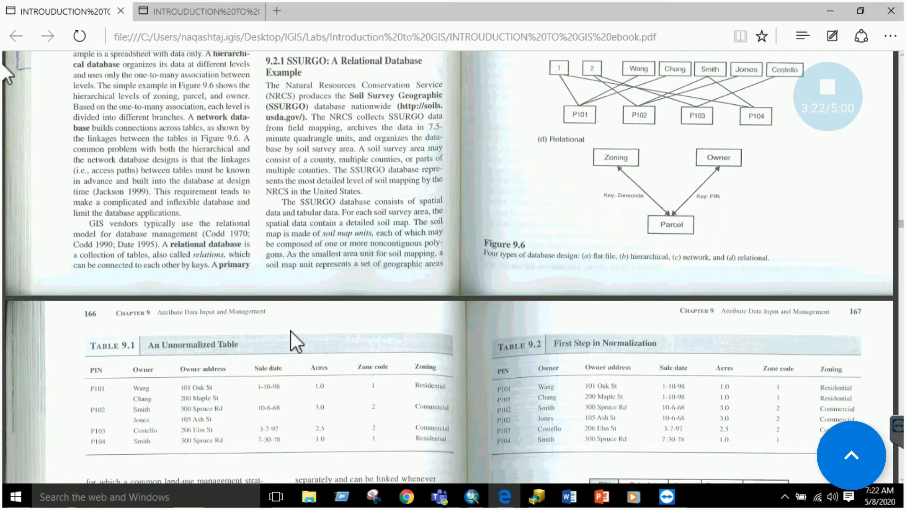
scroll(290, 217, up, 3)
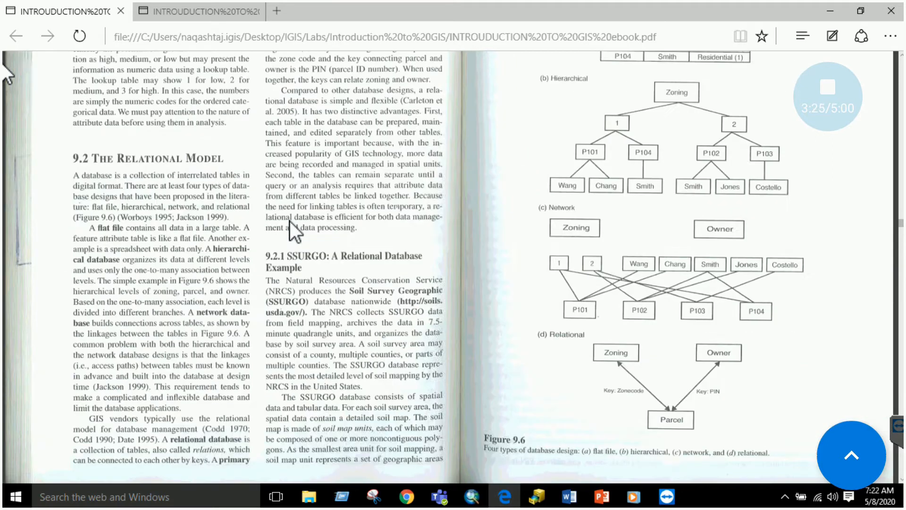
- Review Section 9.2.2 on normalization and Section 9.2.3 on table relationship types, including Figures 9.8 and 9.9
scroll(377, 299, down, 6)
scroll(378, 299, down, 7)
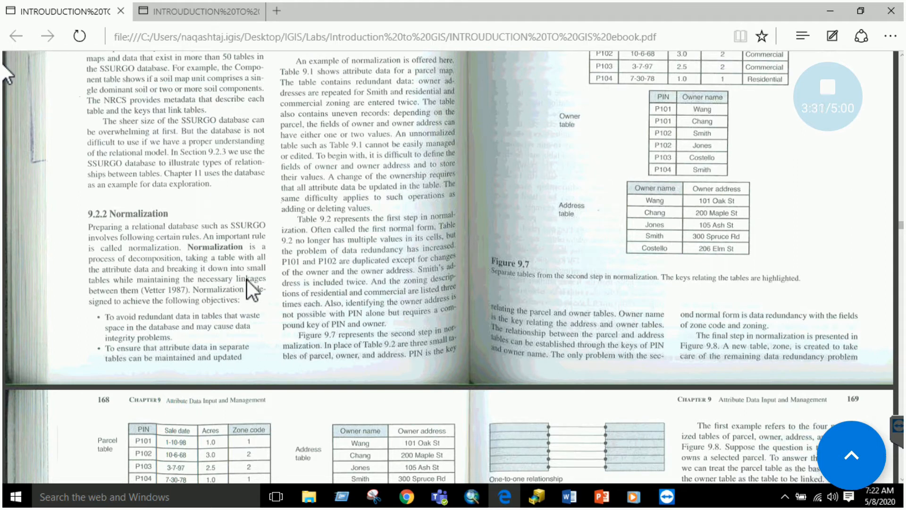
scroll(249, 291, down, 1)
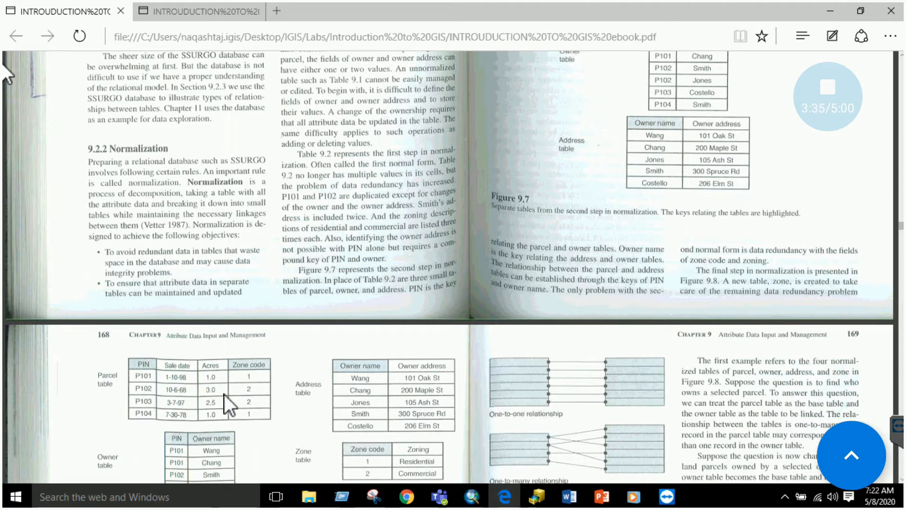
scroll(489, 351, down, 3)
scroll(489, 350, down, 3)
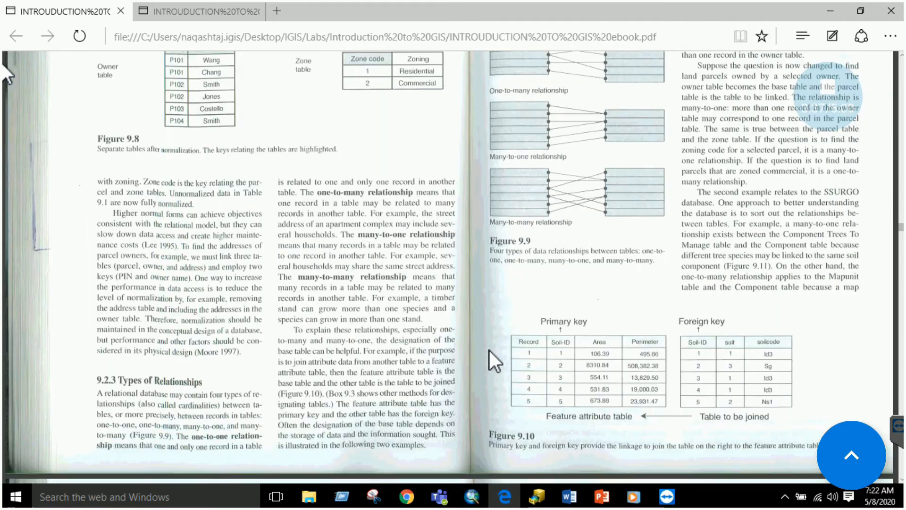
scroll(489, 350, down, 1)
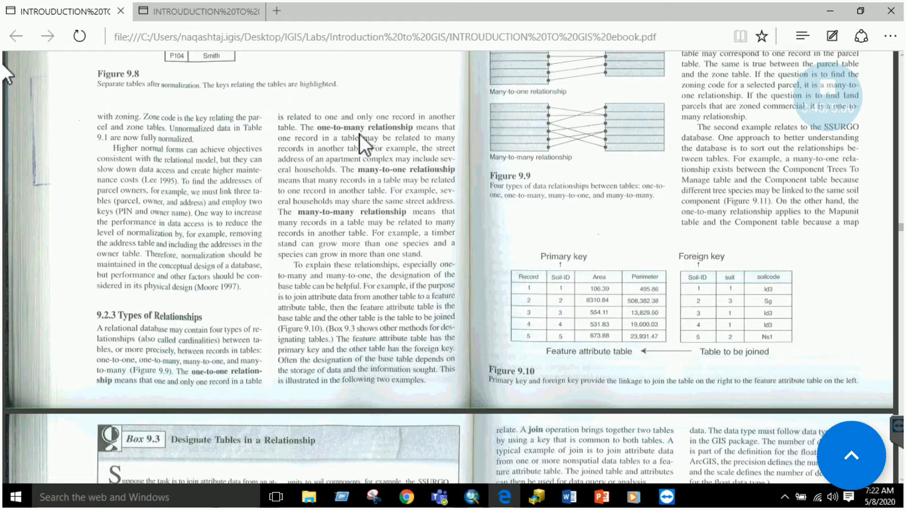
scroll(575, 237, up, 4)
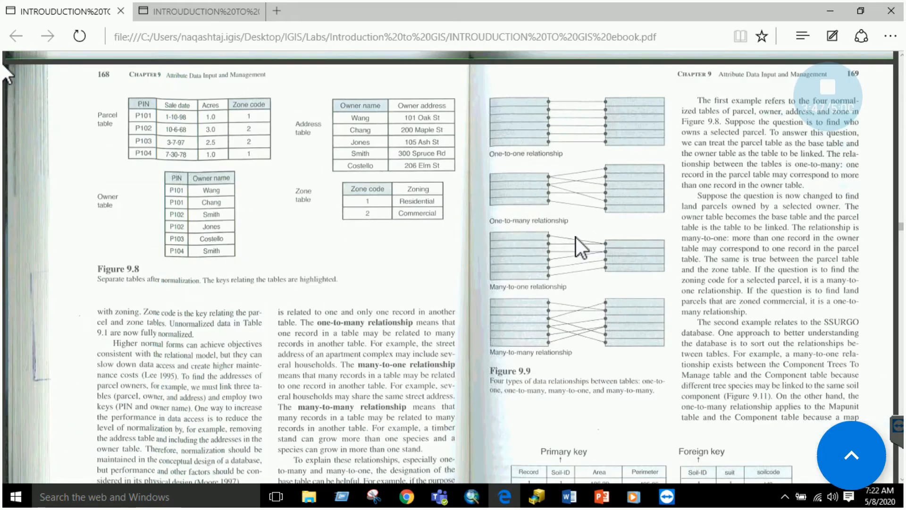
- Review joining and relating tables in Section 9.2.4 and attribute data entry in Section 9.3
scroll(592, 288, down, 8)
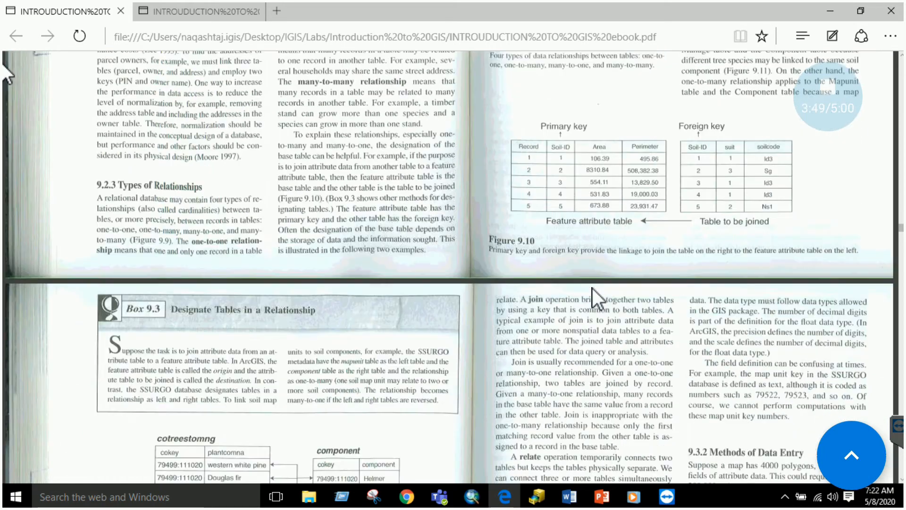
scroll(588, 289, down, 5)
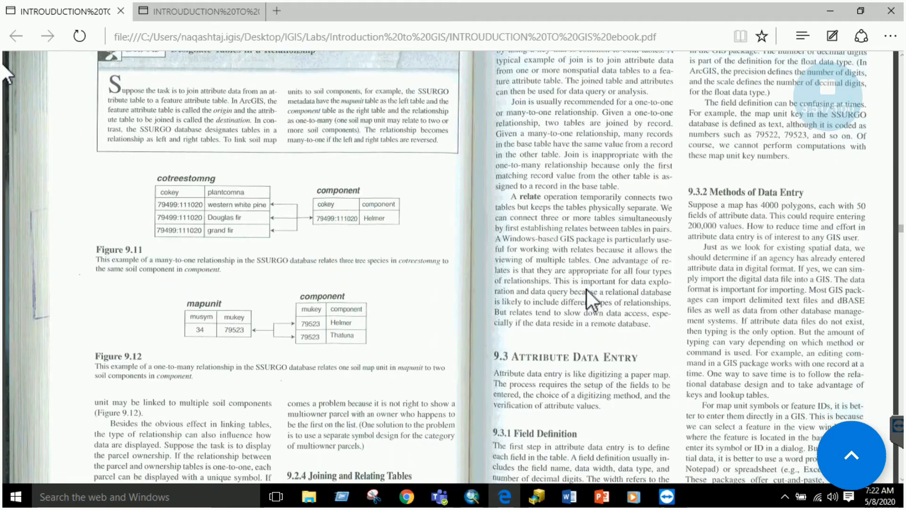
scroll(355, 290, down, 3)
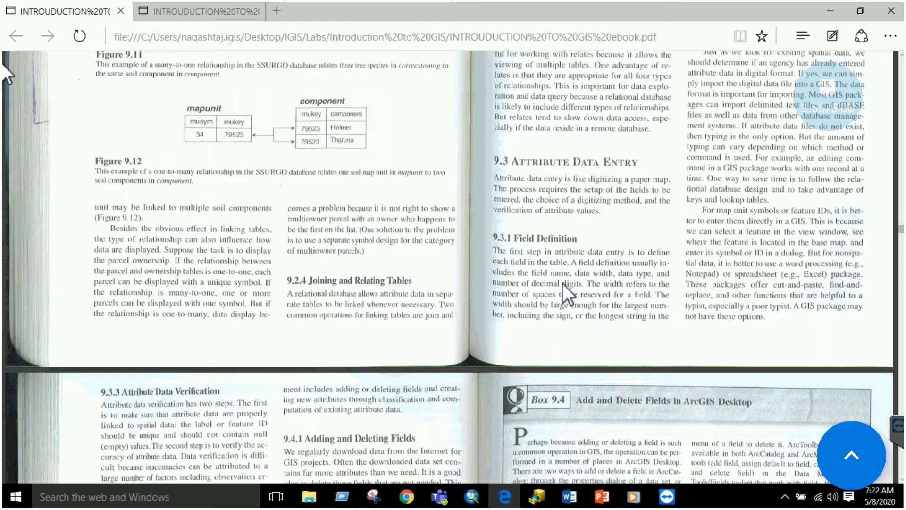
scroll(576, 215, up, 4)
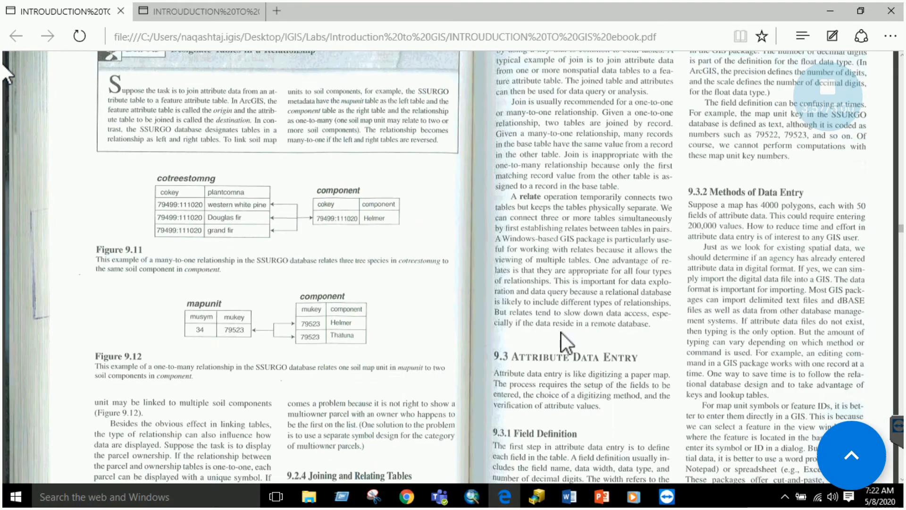
scroll(737, 255, down, 4)
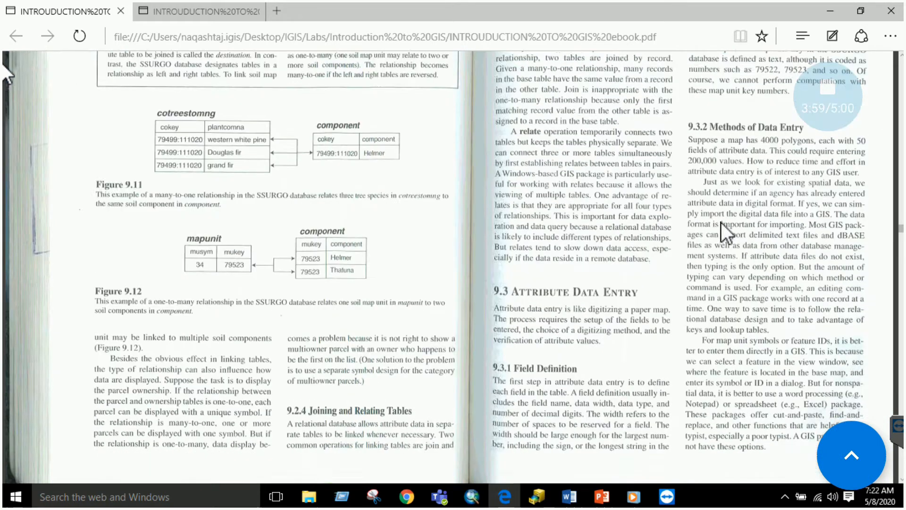
scroll(409, 288, down, 3)
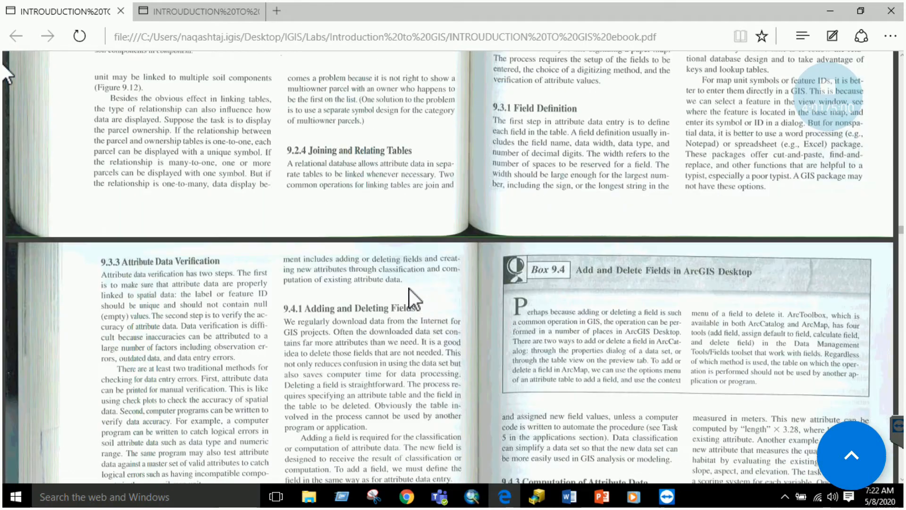
- Examine attribute data verification in Section 9.3.3 and the manipulation of fields and attribute data in Section 9.4
scroll(409, 288, down, 3)
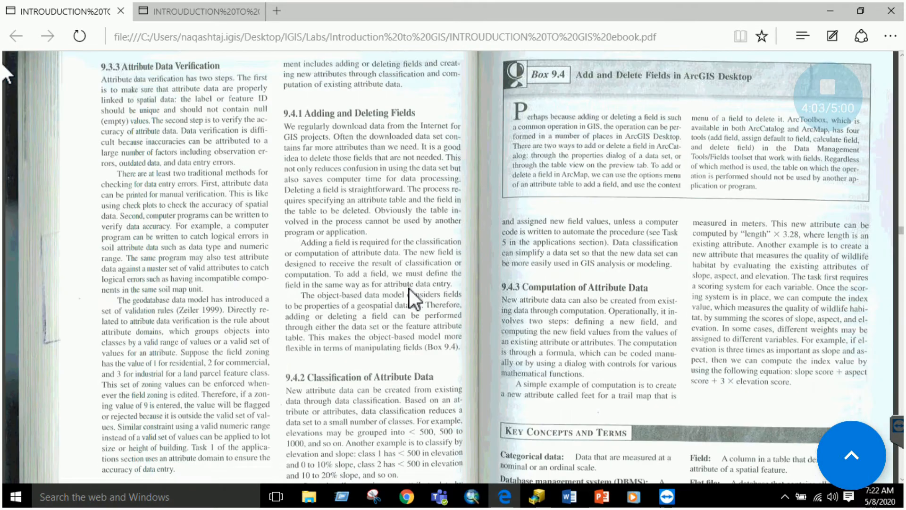
scroll(410, 288, down, 3)
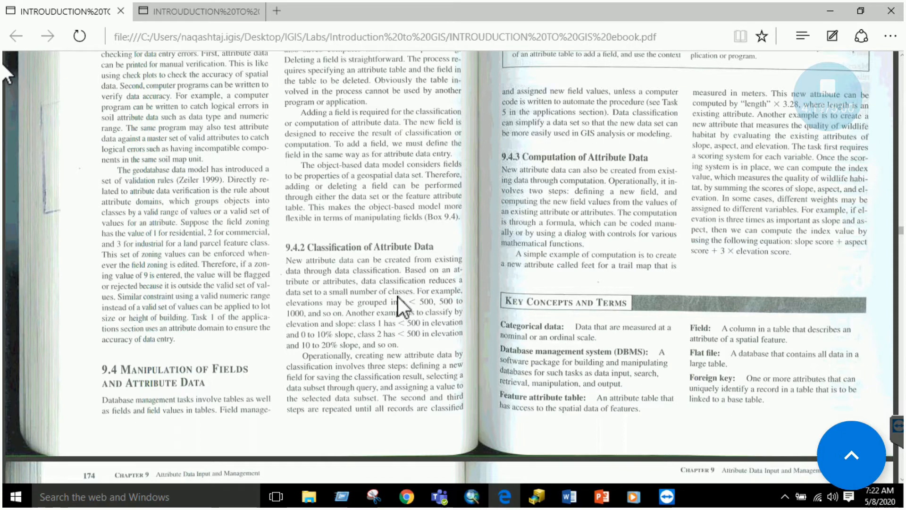
scroll(618, 210, up, 3)
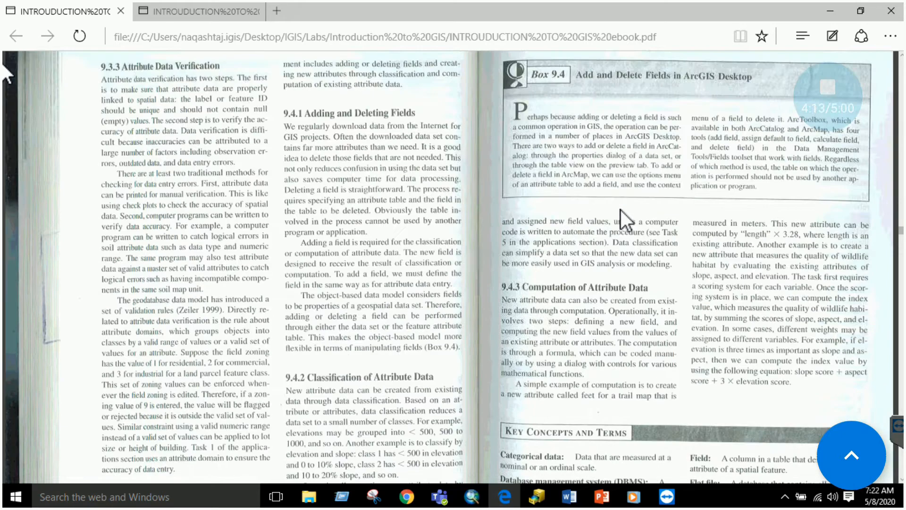
scroll(621, 210, up, 8)
scroll(621, 210, down, 8)
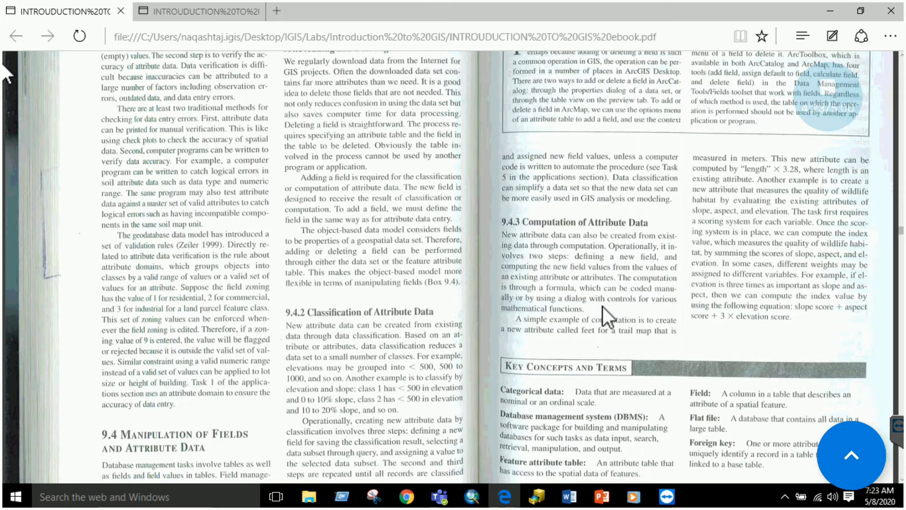
scroll(551, 254, down, 2)
- Look through the chapter's key terms and review questions, and find Task 1 in the applications section
scroll(556, 208, down, 5)
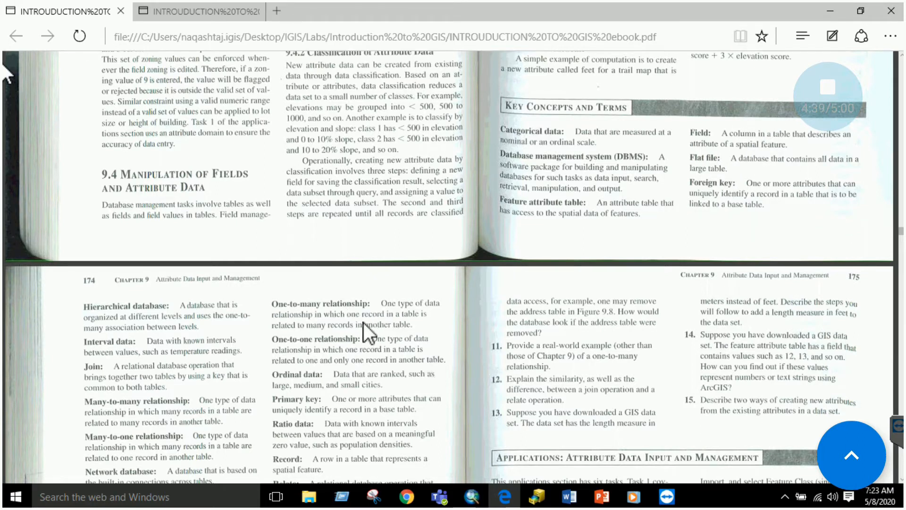
scroll(348, 298, down, 3)
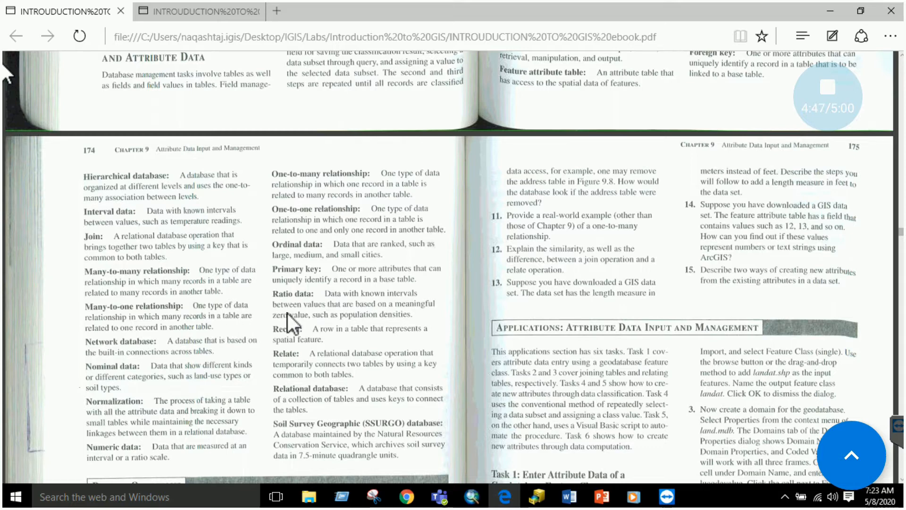
scroll(288, 305, down, 3)
scroll(287, 302, down, 3)
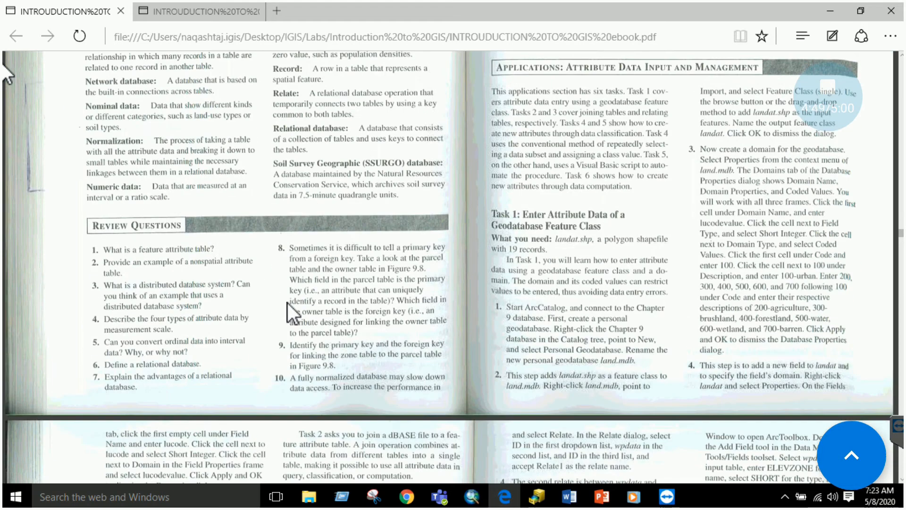
scroll(287, 303, down, 3)
scroll(358, 239, down, 3)
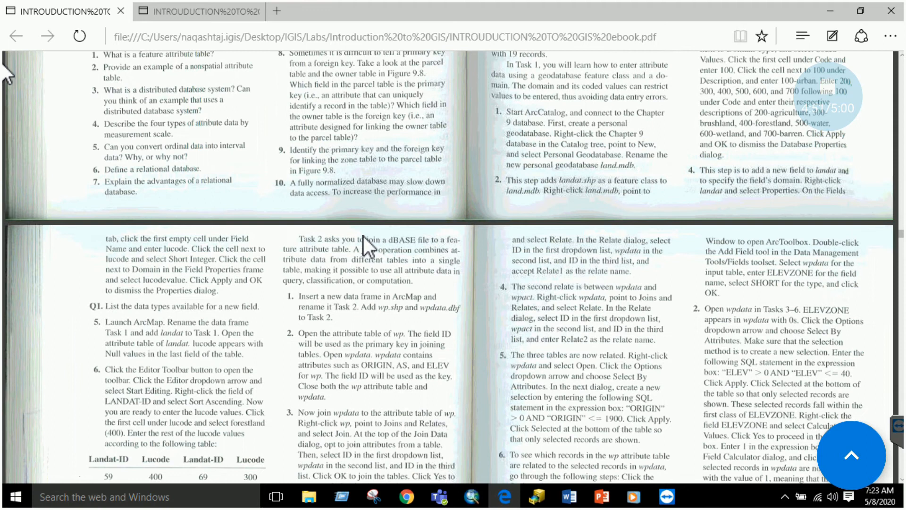
scroll(364, 236, up, 6)
scroll(368, 241, up, 2)
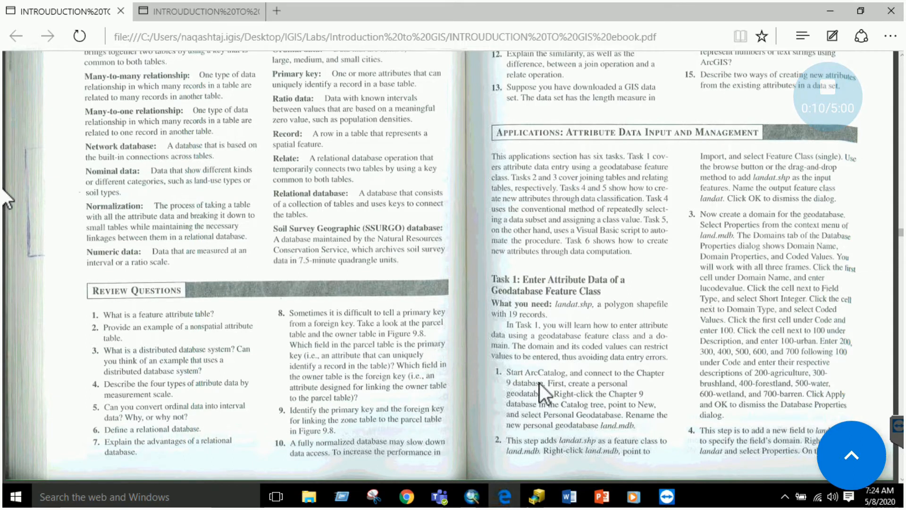
- Switch to the chap9 document in Word, go to Task 1 on the first page and select the data file name landat.shp
mouse_move(572, 497)
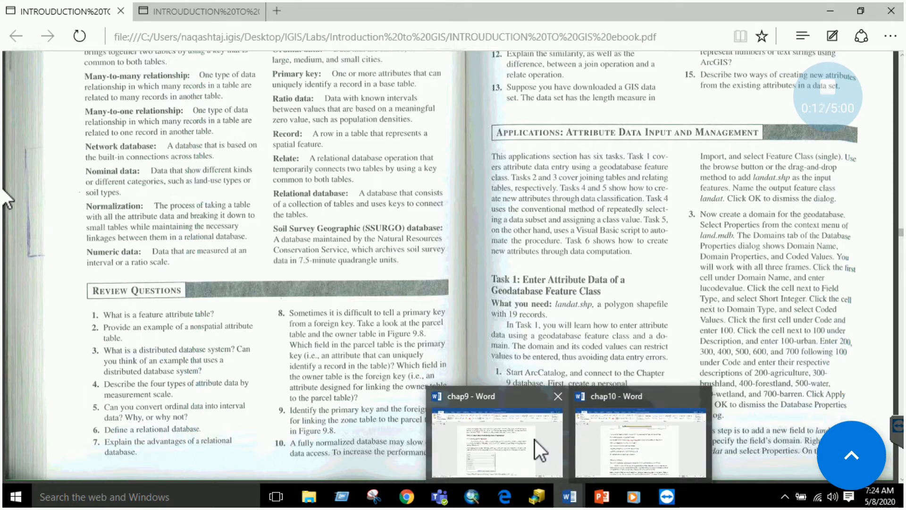
click(535, 440)
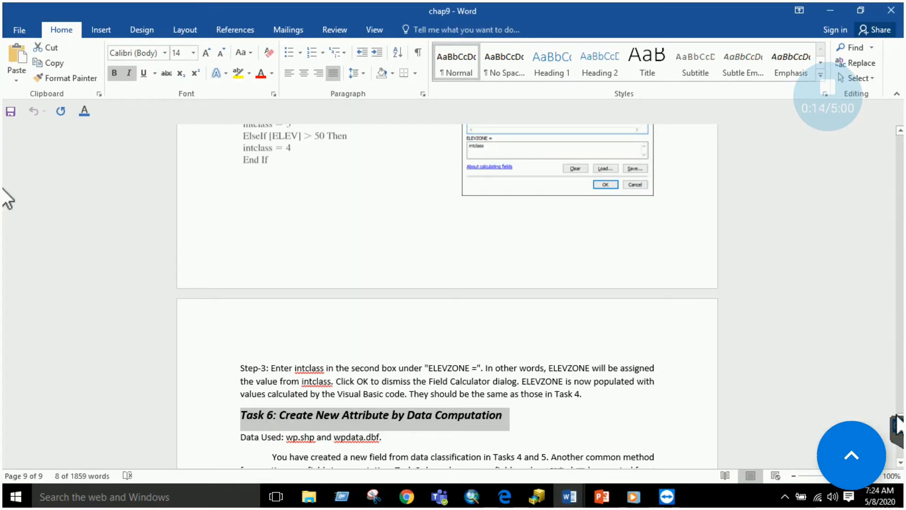
drag(901, 420, 900, 391)
drag(901, 137, 901, 137)
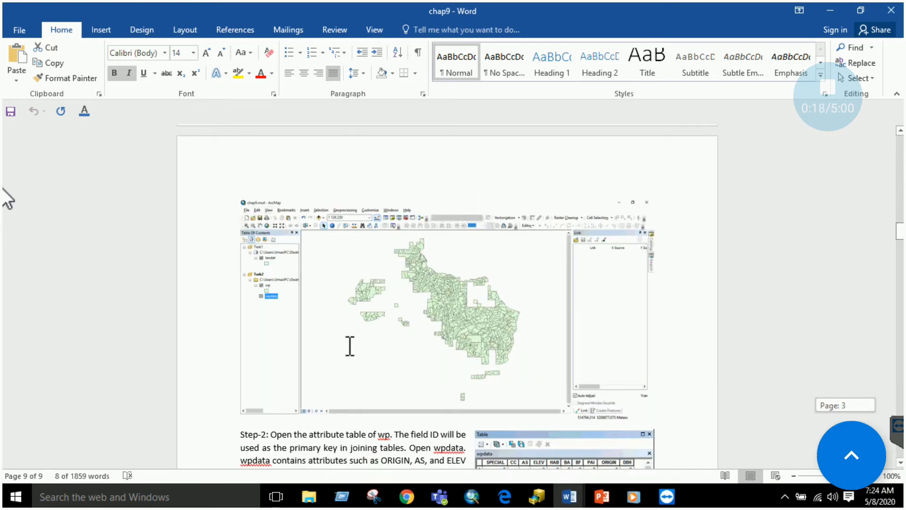
scroll(350, 350, down, 2)
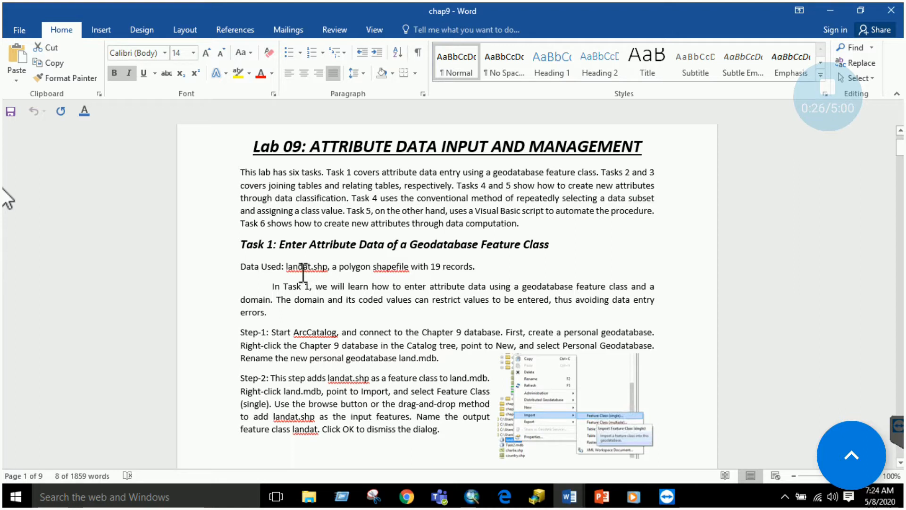
drag(283, 267, 312, 267)
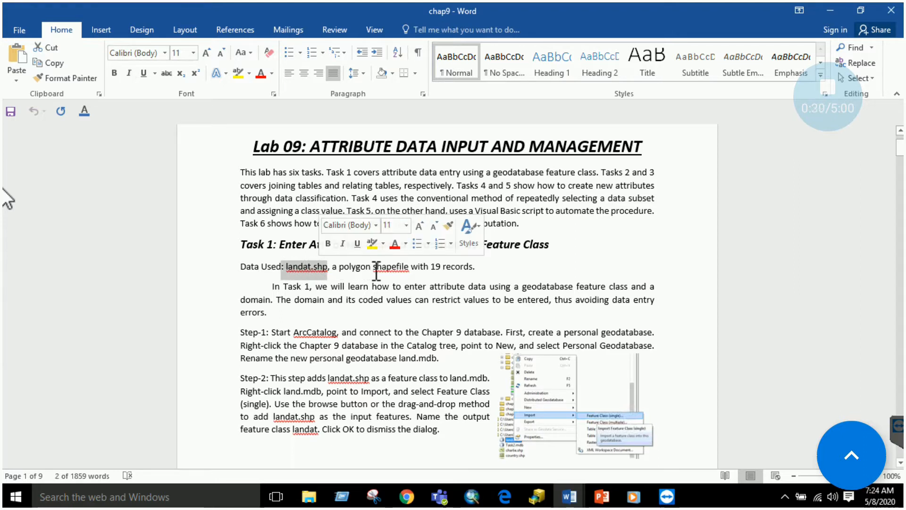
- Read Steps 1 and 2 of Task 1, then switch to ArcCatalog and collapse the Labs Material folder
scroll(399, 269, down, 1)
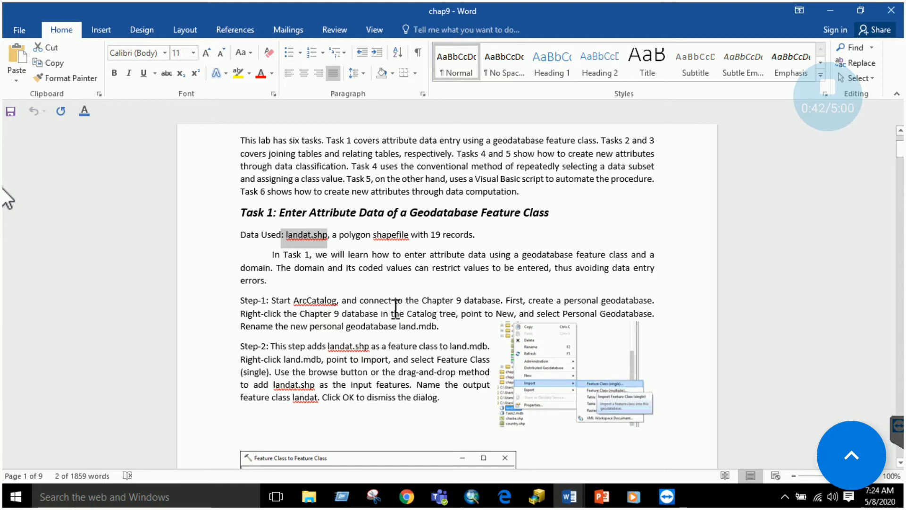
scroll(331, 361, down, 4)
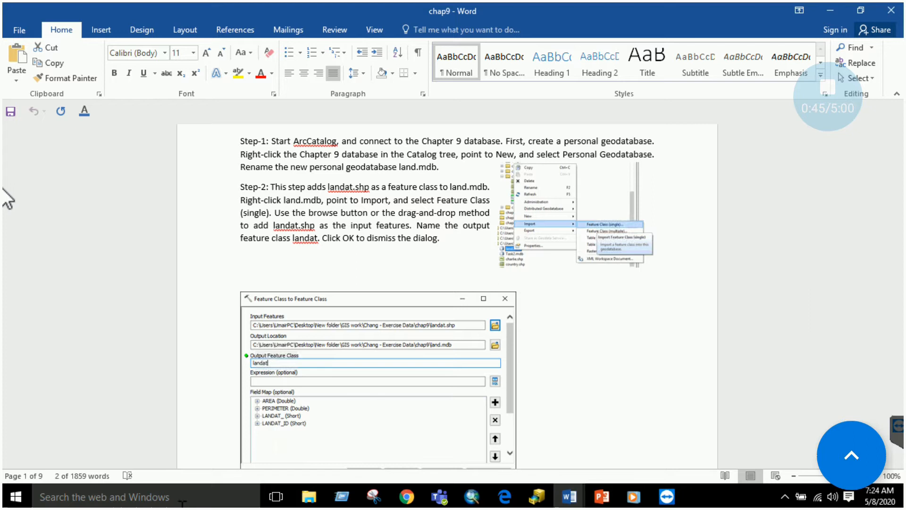
click(17, 497)
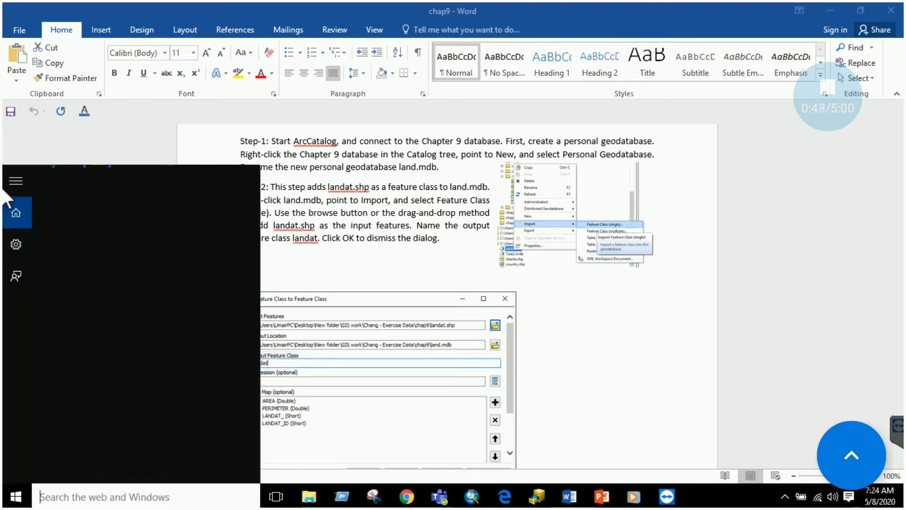
text(arc)
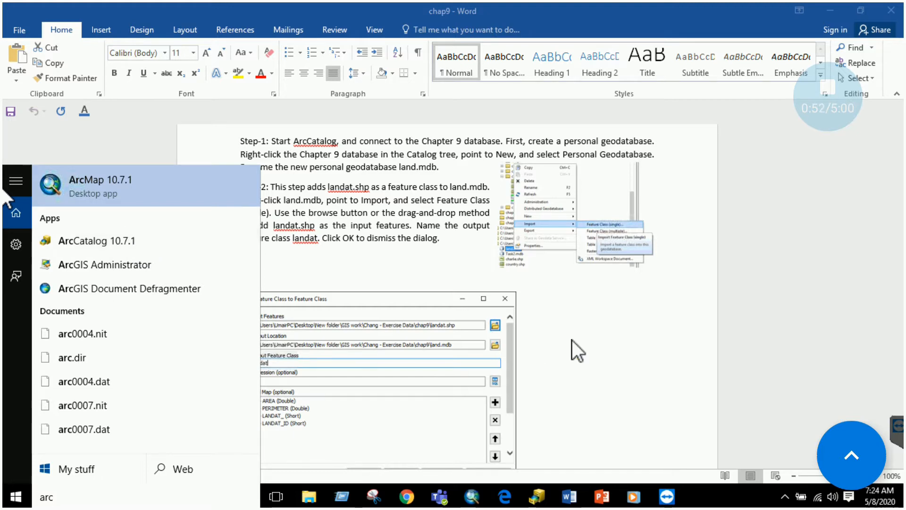
click(537, 497)
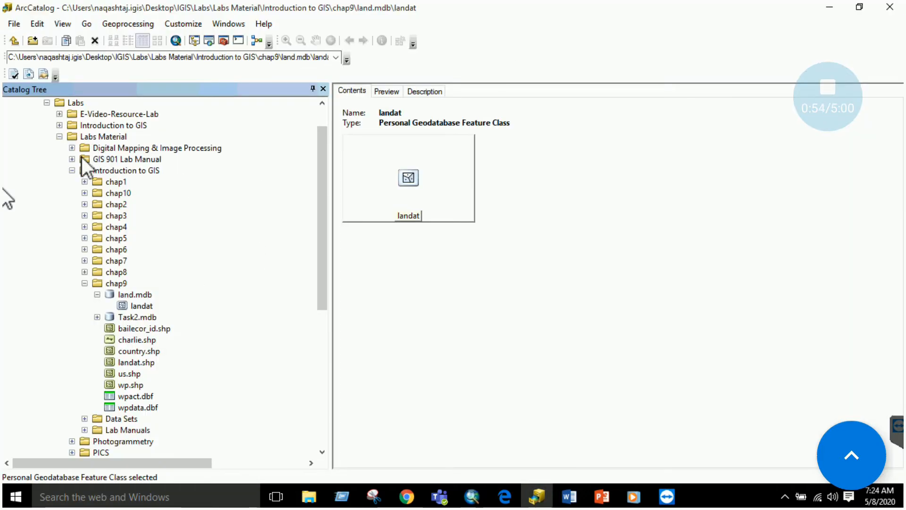
click(60, 137)
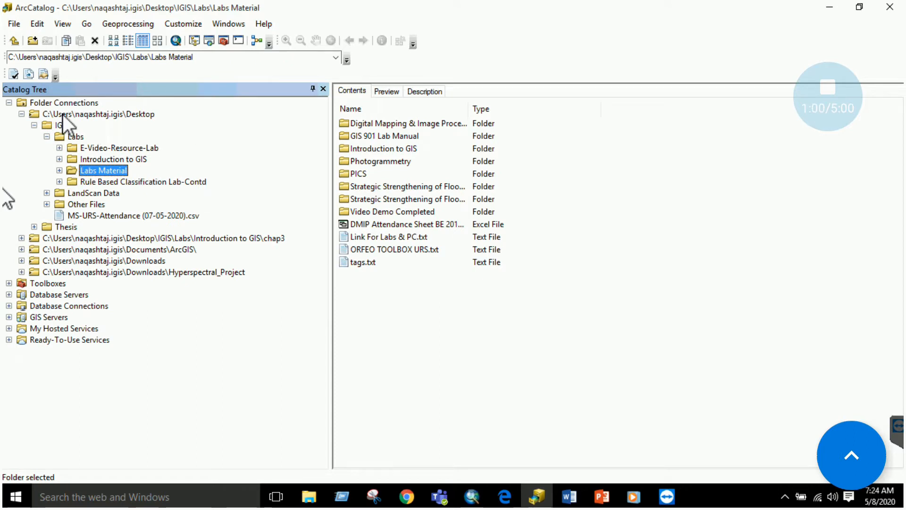
- Connect to the folder IGIS\Labs\Introduction to GIS\chap9 and expand the new connection in the Catalog Tree
click(32, 40)
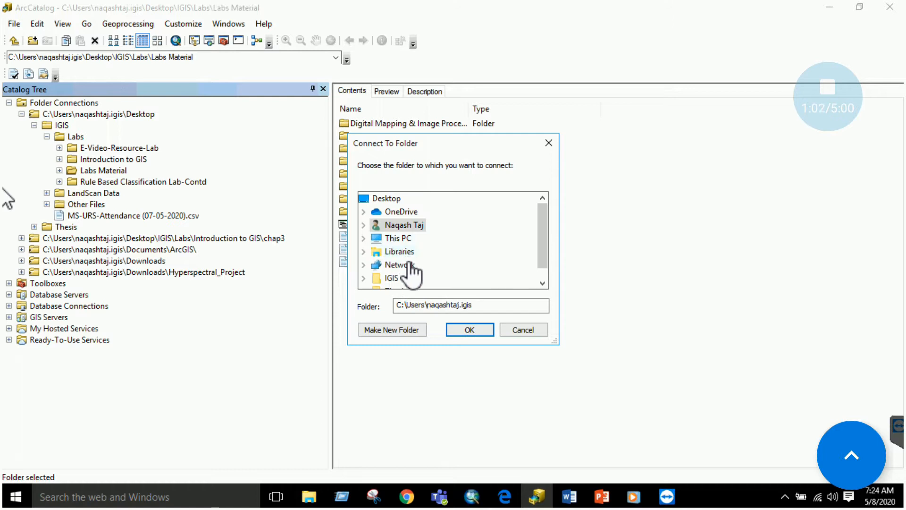
scroll(413, 272, down, 1)
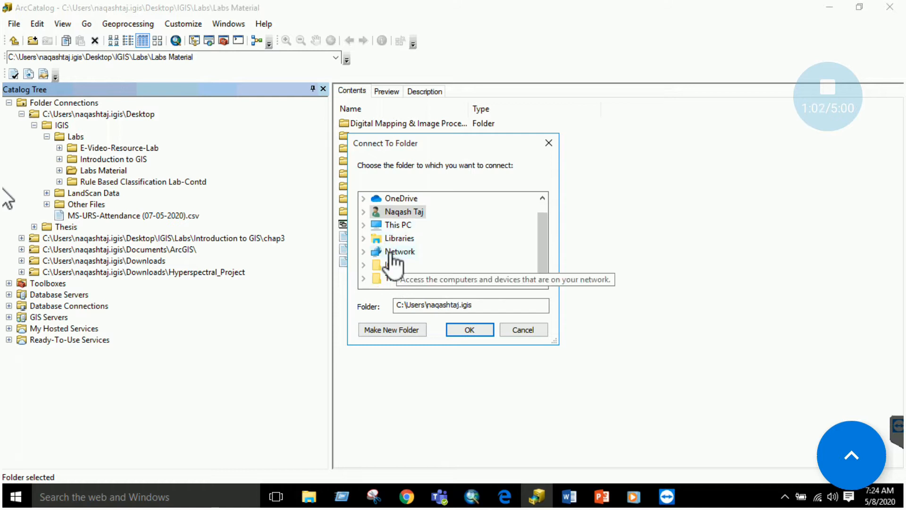
click(364, 266)
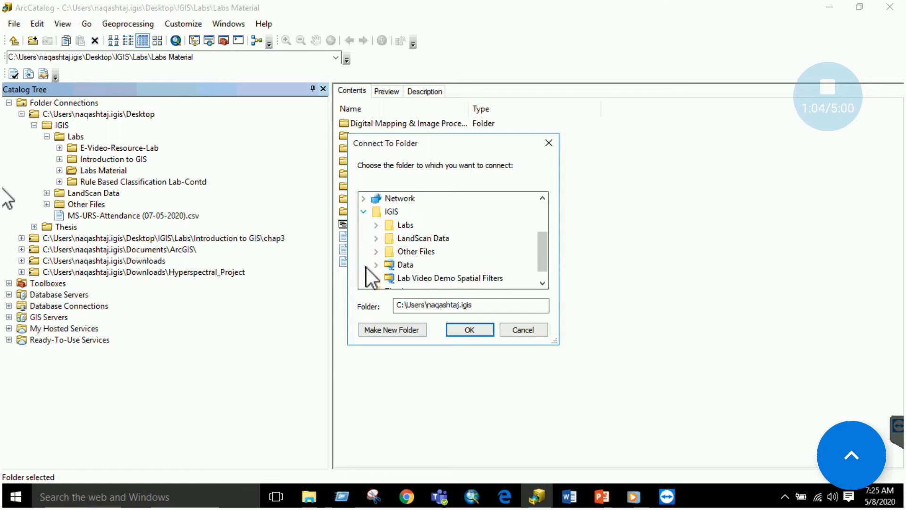
click(376, 226)
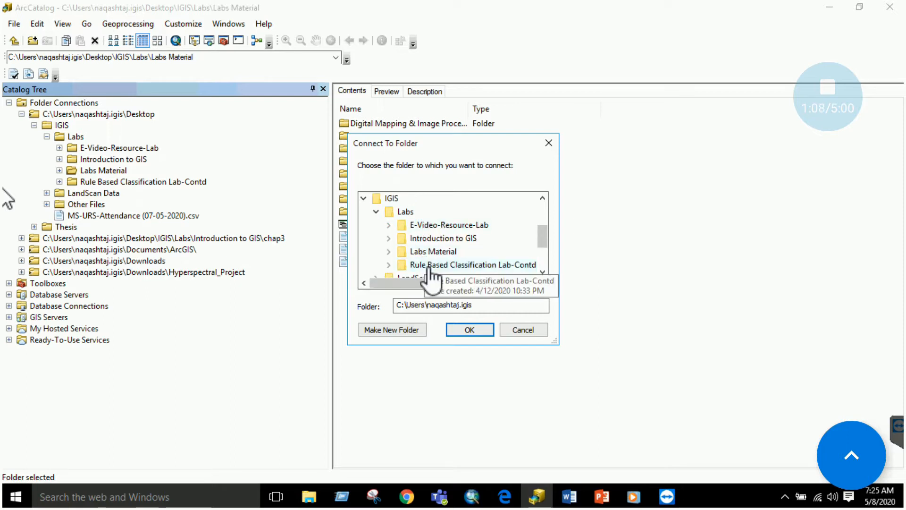
click(388, 237)
scroll(432, 239, down, 2)
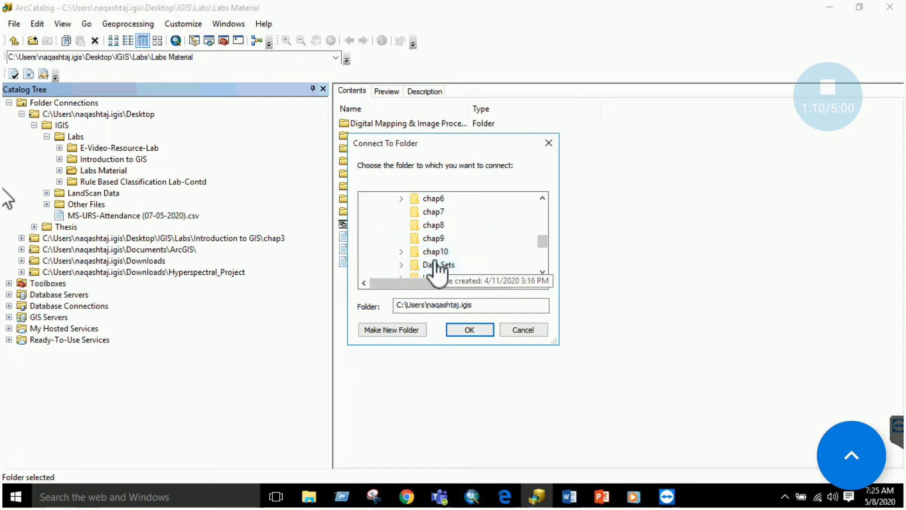
click(434, 238)
click(470, 330)
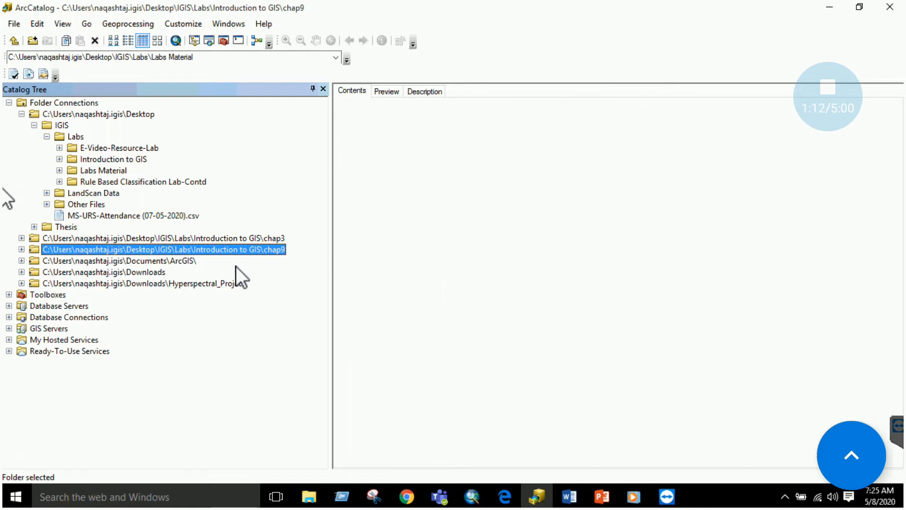
click(22, 249)
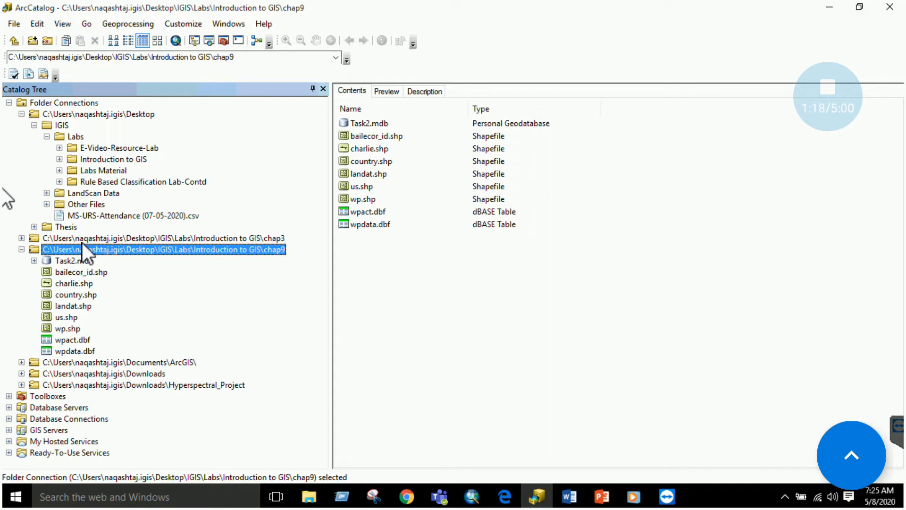
- Create a new personal geodatabase in the connected chap9 folder, keeping its default name
right_click(143, 261)
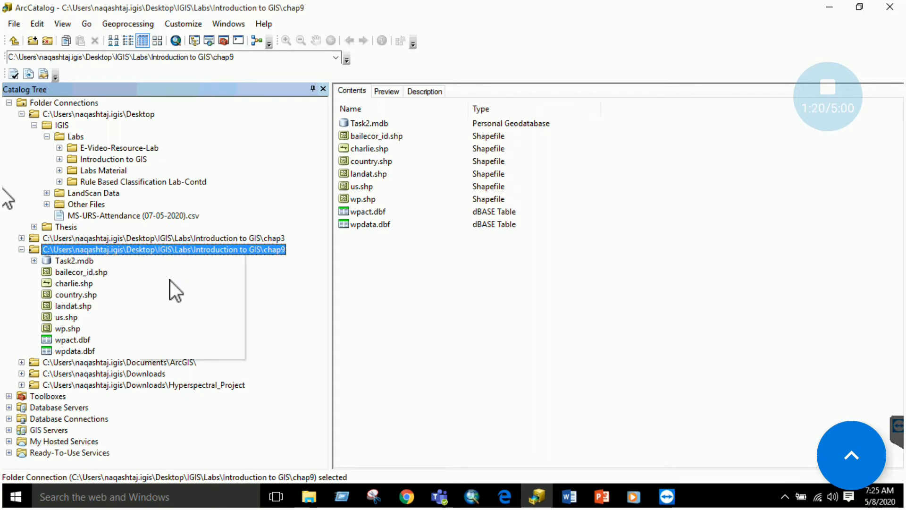
mouse_move(175, 333)
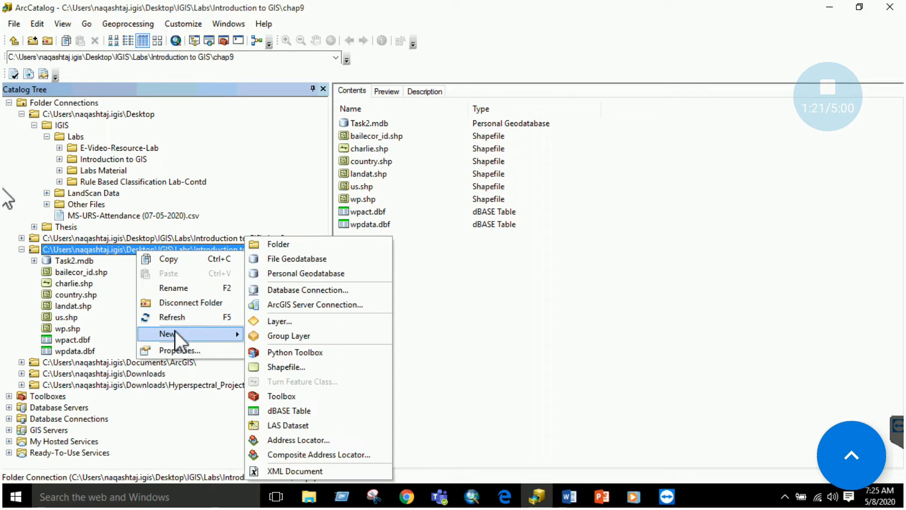
click(295, 273)
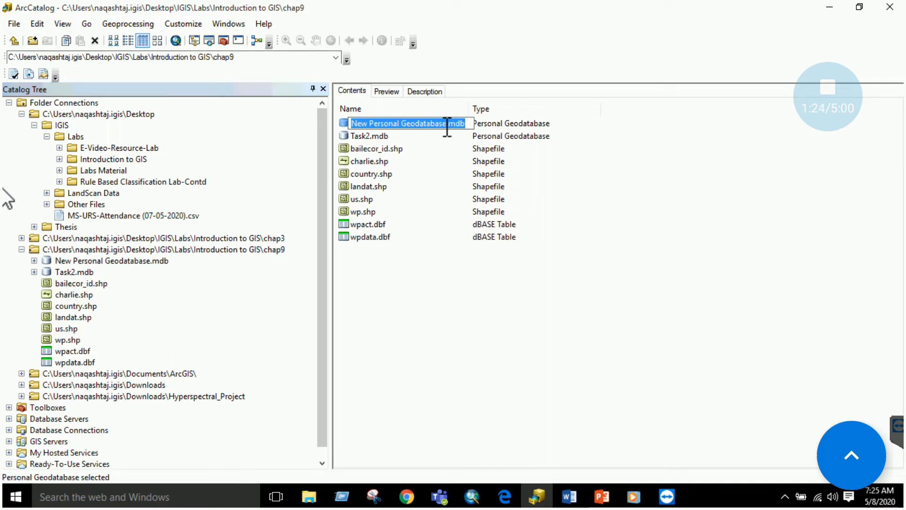
key(Return)
- Check Step 1 of the chap9 document in Word for the new geodatabase's name, and return to ArcCatalog
right_click(440, 123)
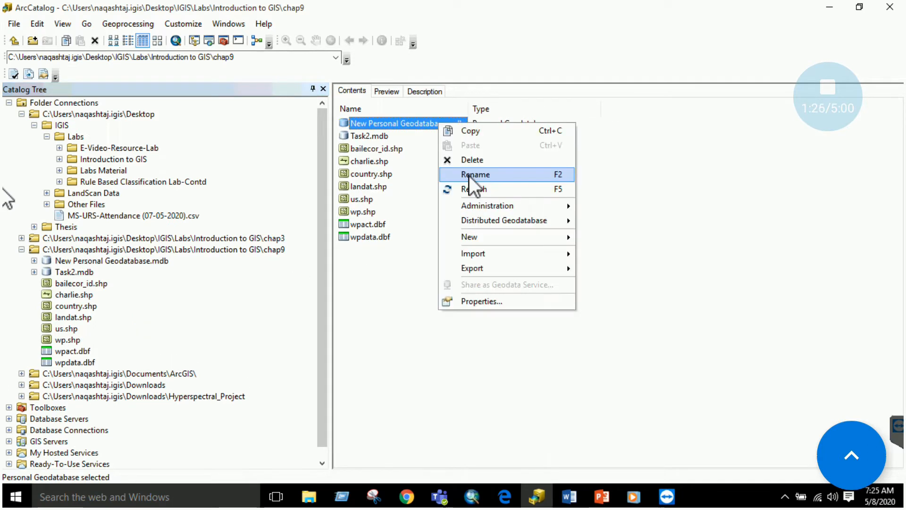
click(469, 176)
click(569, 497)
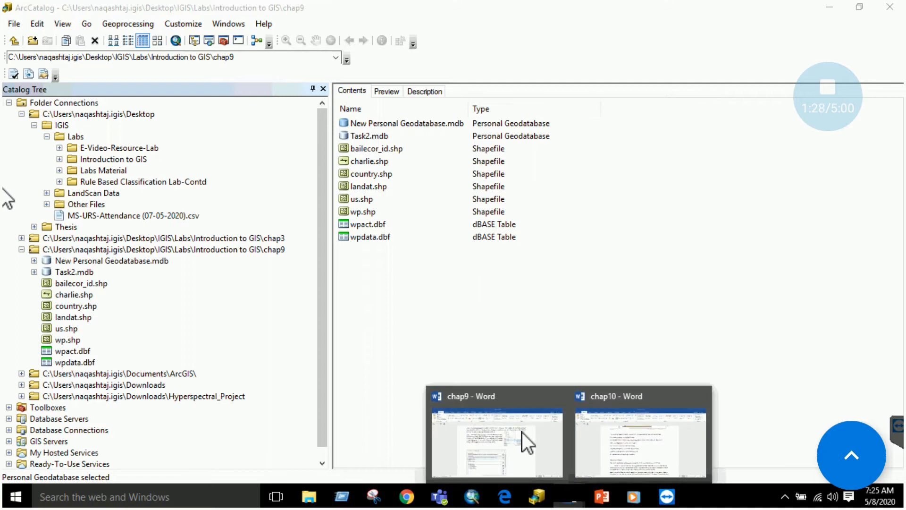
click(535, 448)
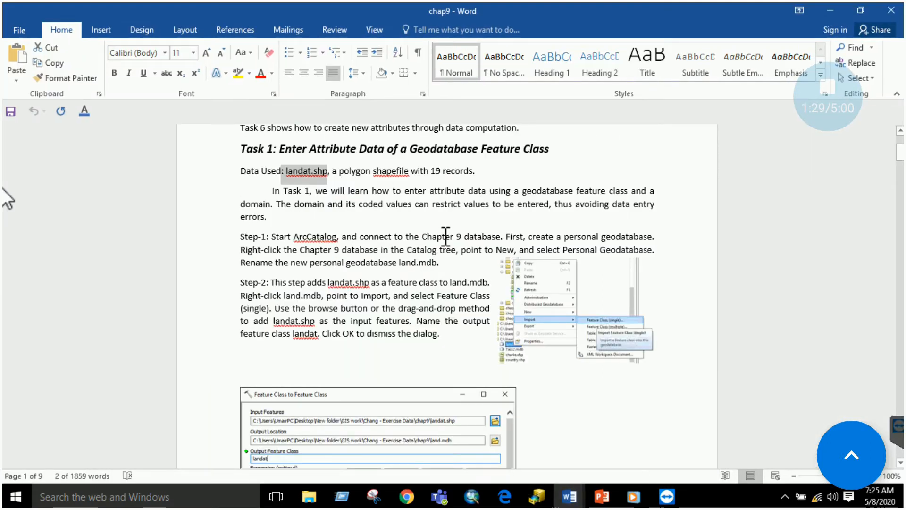
click(472, 497)
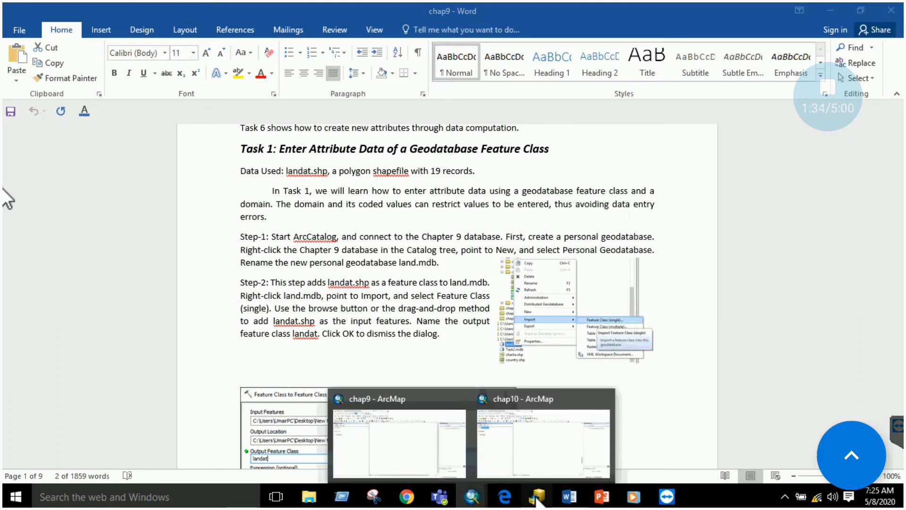
click(537, 497)
- Rename the new personal geodatabase in the chap9 folder as land.mdb
right_click(381, 123)
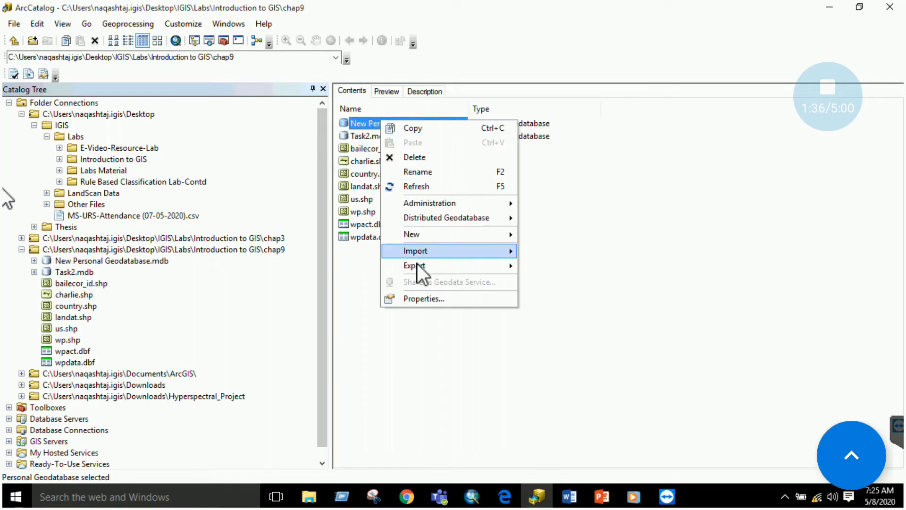
click(415, 171)
drag(447, 123, 355, 127)
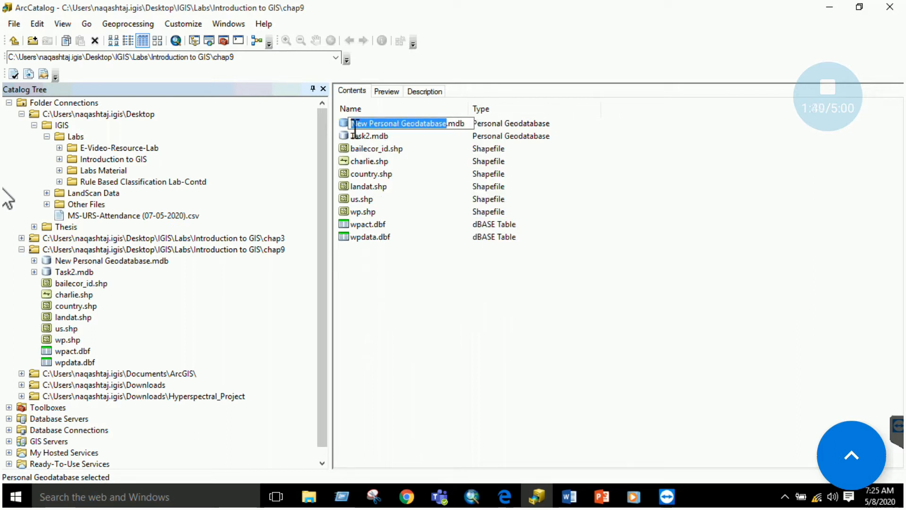
text(Land)
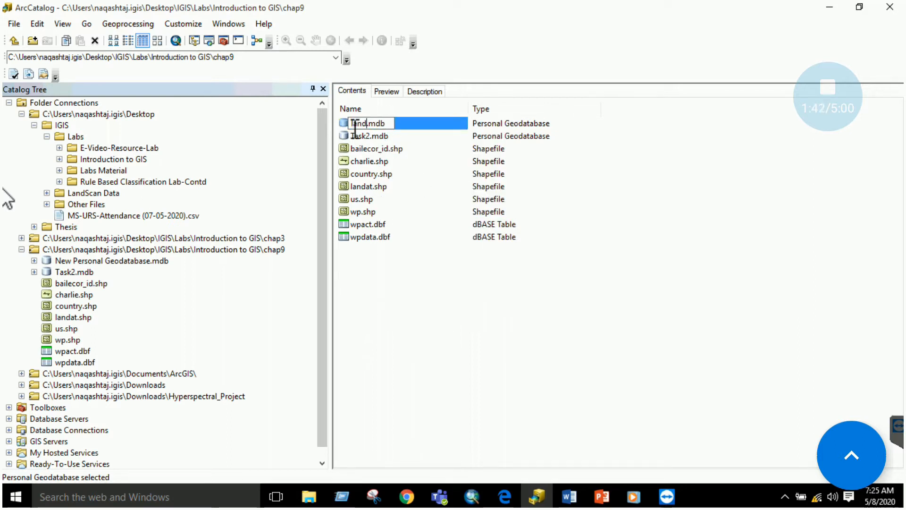
key(Return)
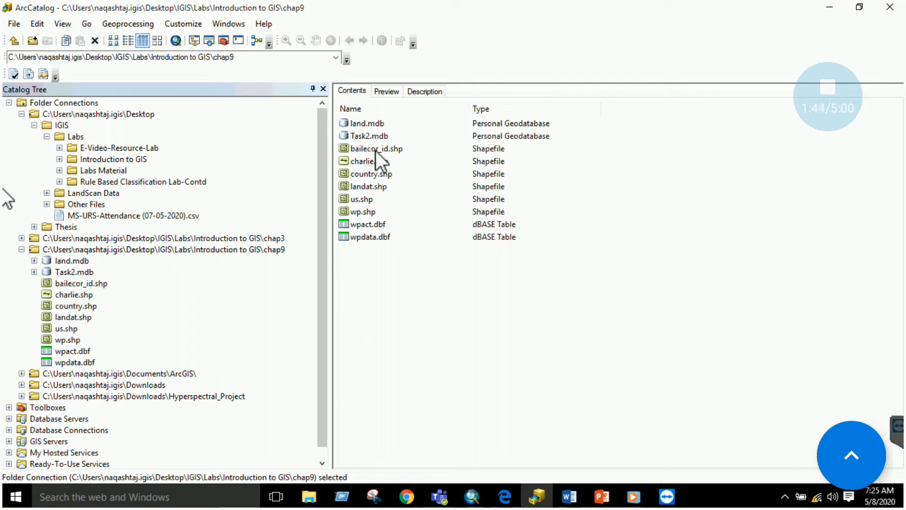
- Start a single feature class import into land.mdb and set landat.shp from the chap9 folder as the input features
click(71, 262)
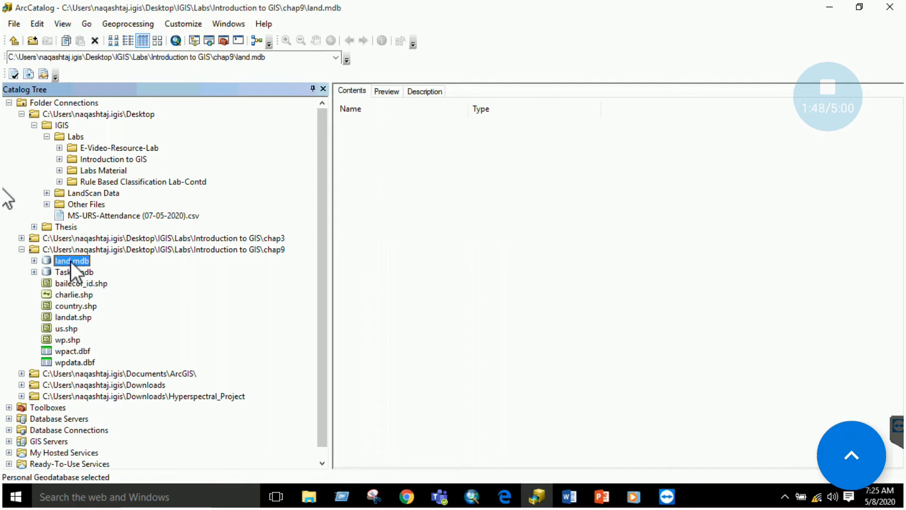
right_click(70, 261)
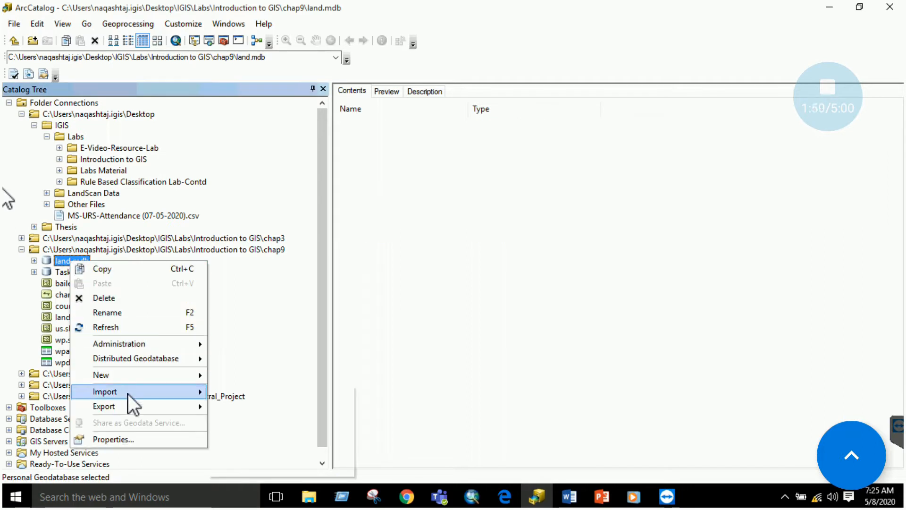
mouse_move(128, 394)
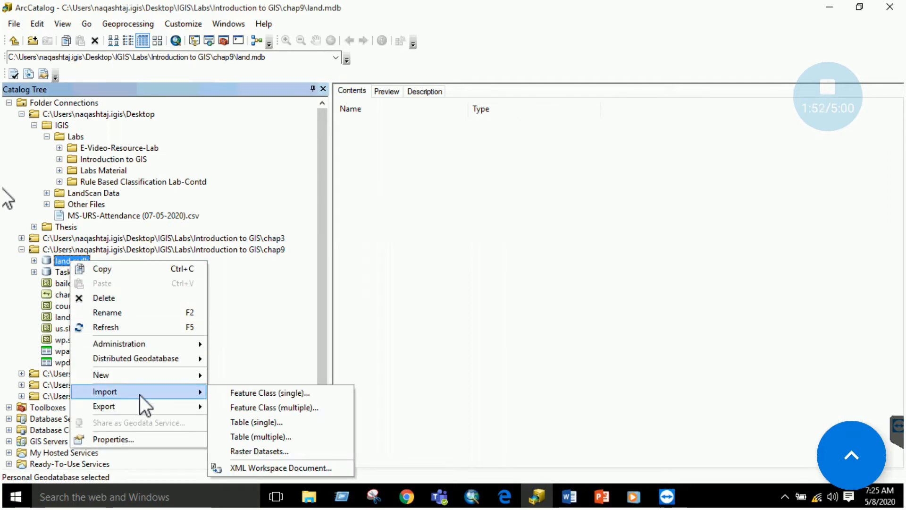
click(137, 395)
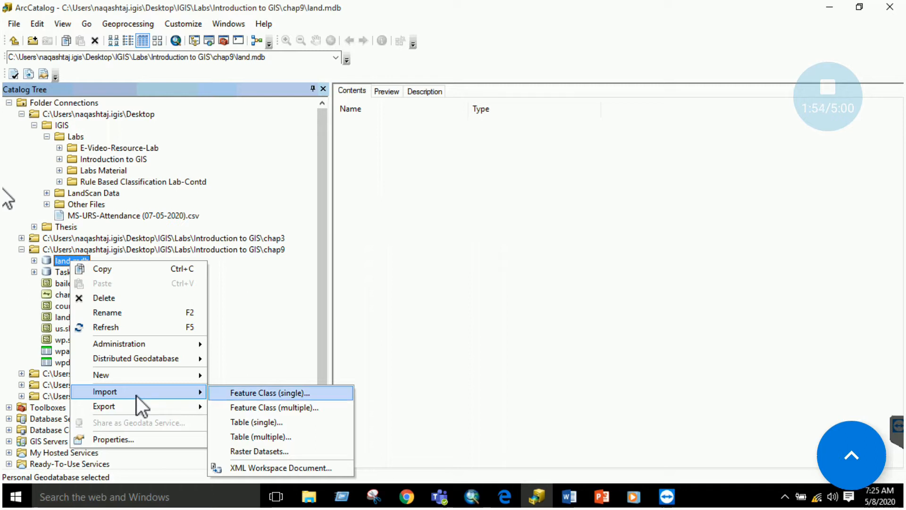
click(246, 394)
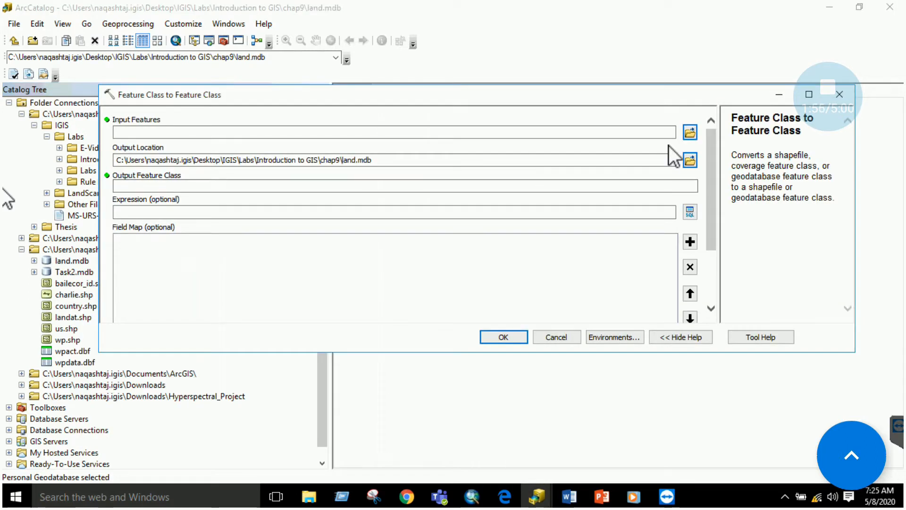
click(690, 132)
double_click(346, 215)
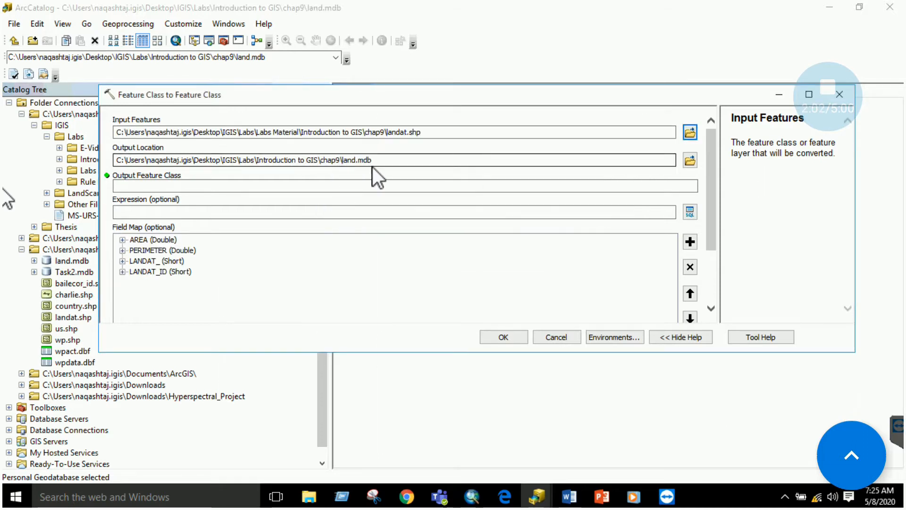
- Check Step-2 of the chap9 document in Word for the output feature class name, and return to ArcCatalog
click(320, 187)
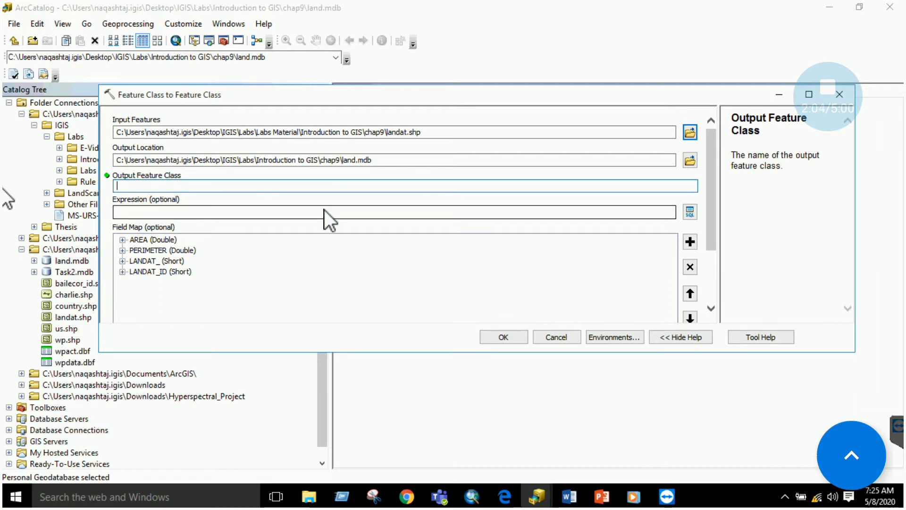
click(570, 498)
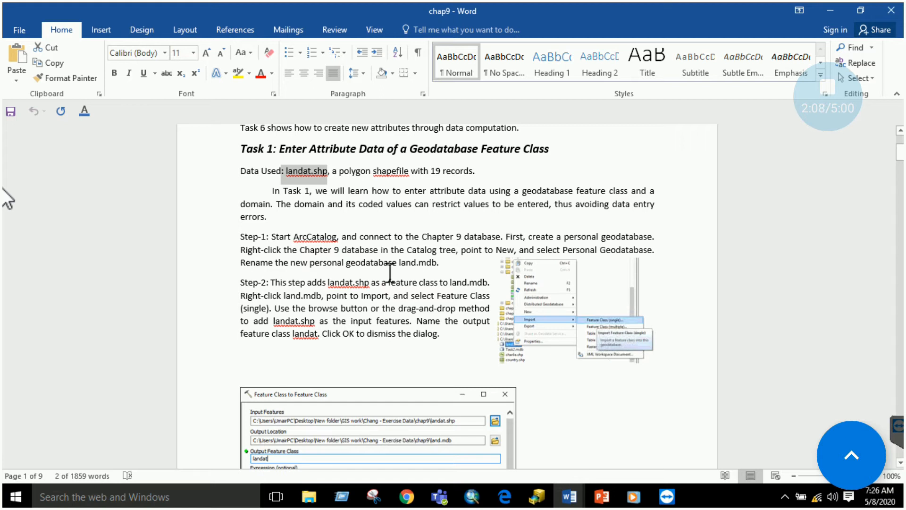
scroll(351, 291, down, 1)
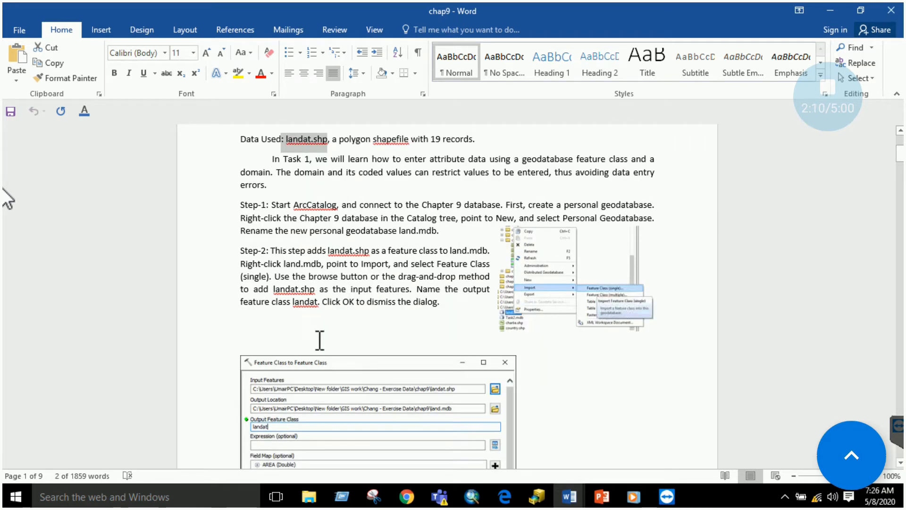
scroll(320, 312, down, 1)
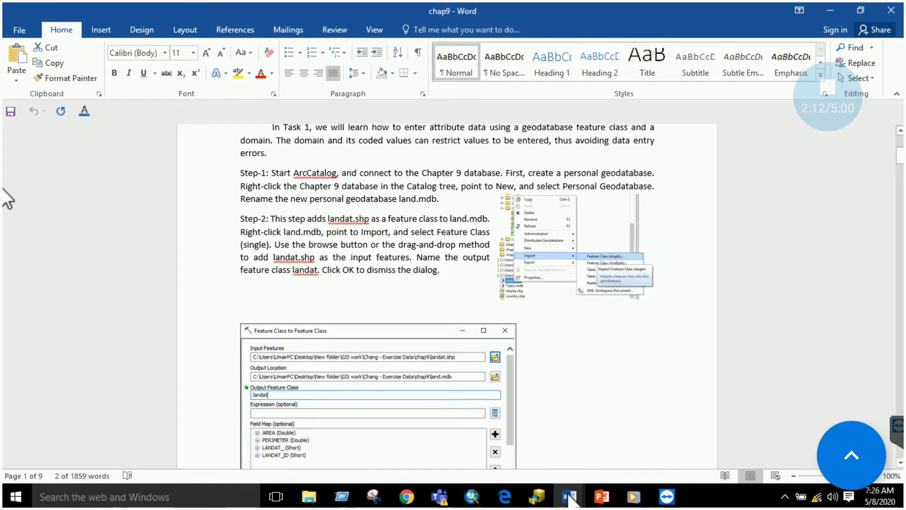
click(537, 497)
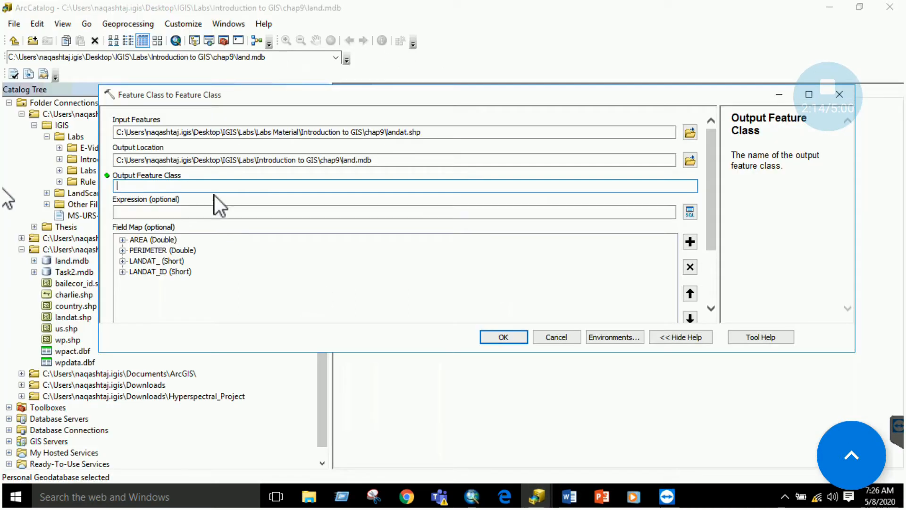
- Name the output feature class landat, run the import, and expand land.mdb in the catalog tree to view it
text(land)
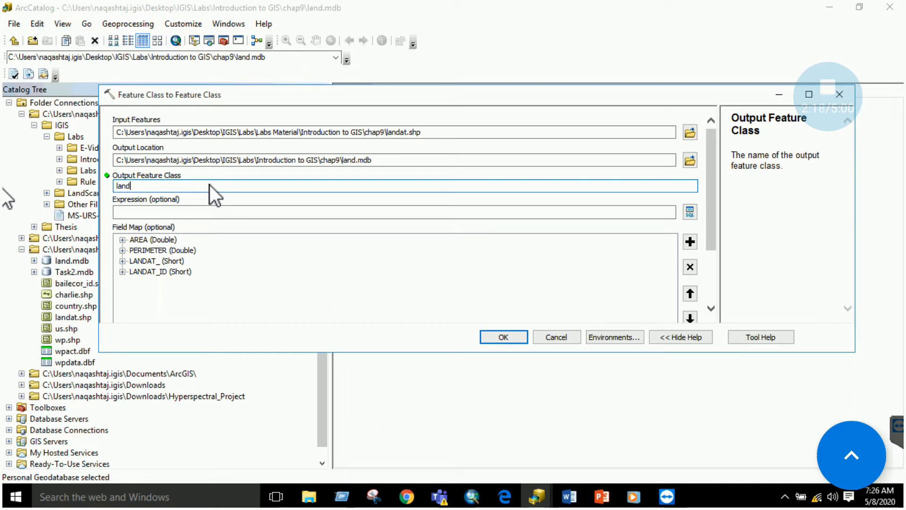
text(at)
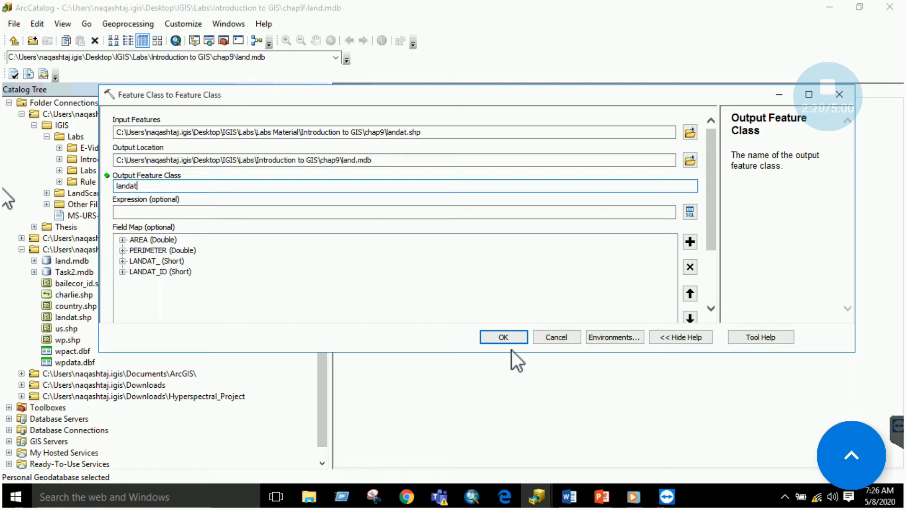
click(495, 339)
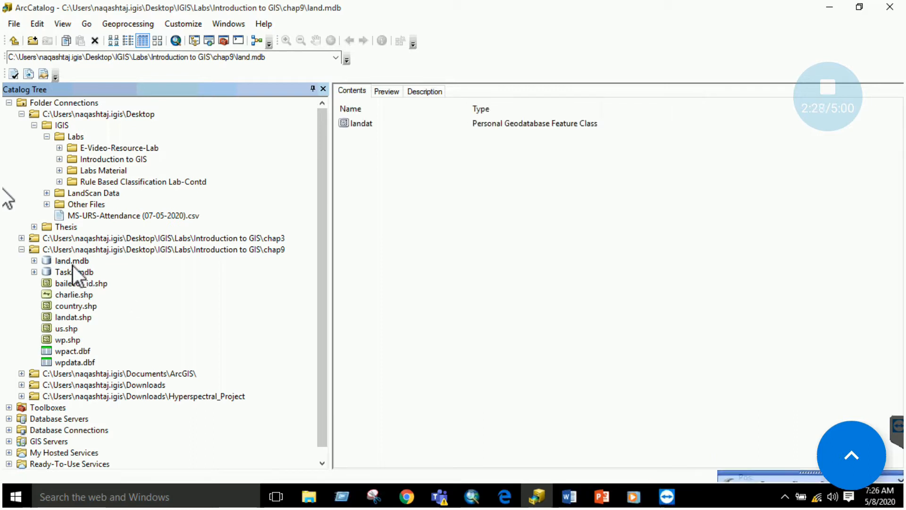
click(35, 262)
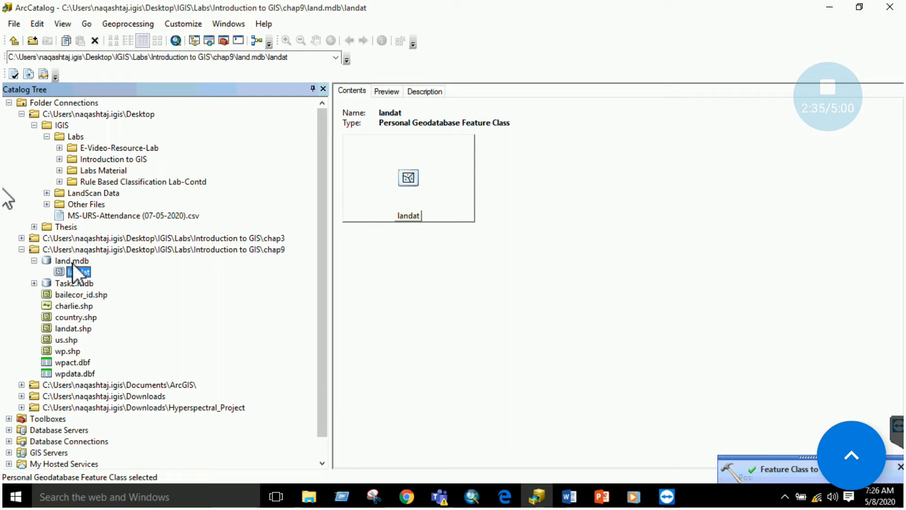
- Review Step-2 and read Step-3 of the chap9 document in Word on creating a geodatabase domain, and return to ArcCatalog
mouse_move(569, 497)
click(537, 432)
scroll(365, 246, down, 5)
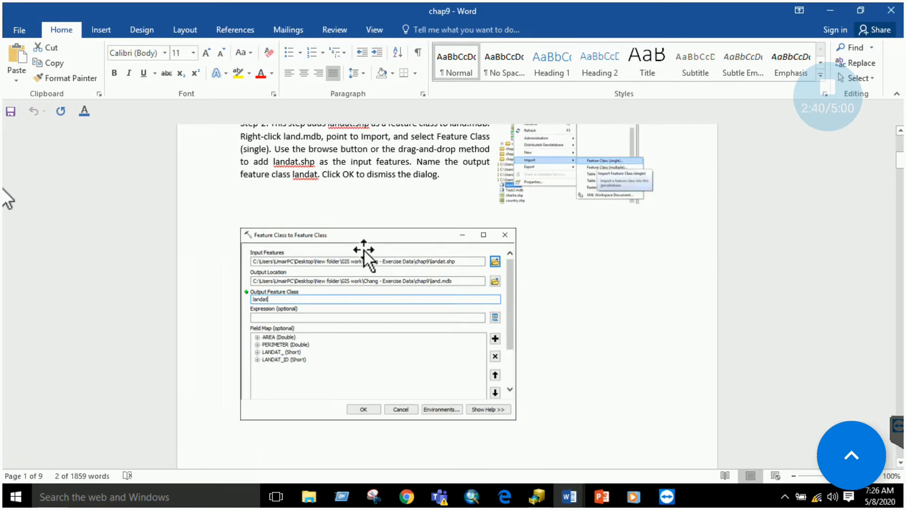
scroll(374, 263, down, 4)
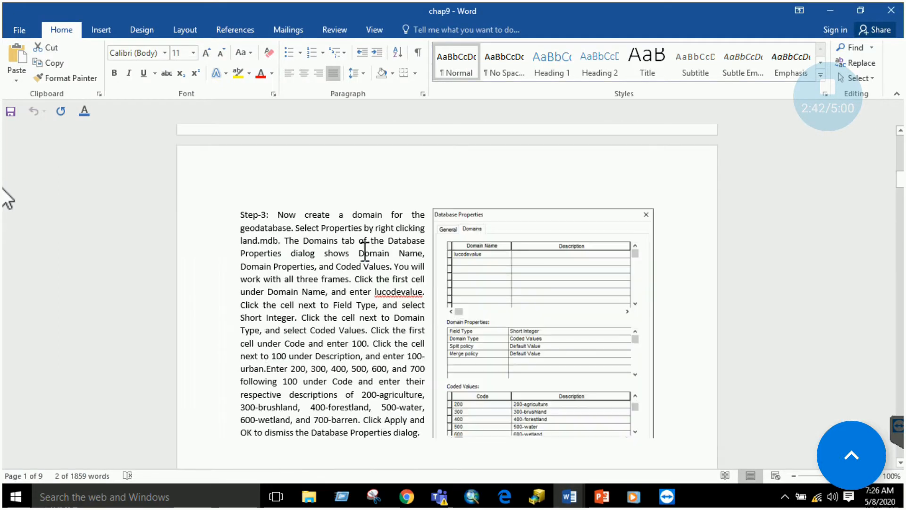
scroll(349, 233, up, 2)
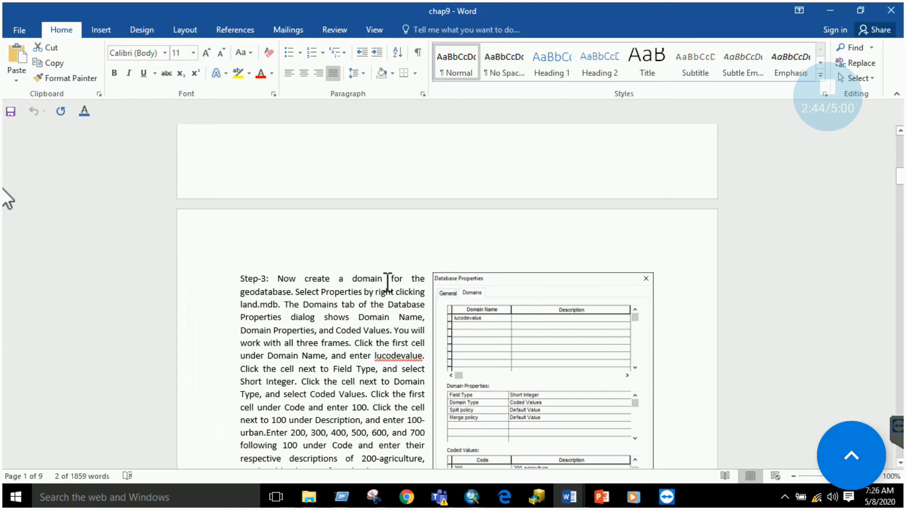
scroll(385, 282, up, 5)
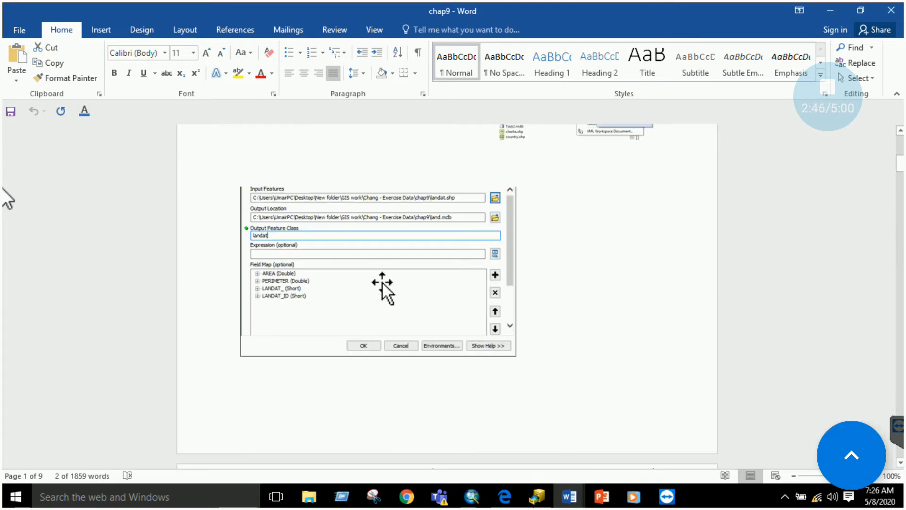
scroll(385, 283, up, 2)
scroll(358, 284, up, 1)
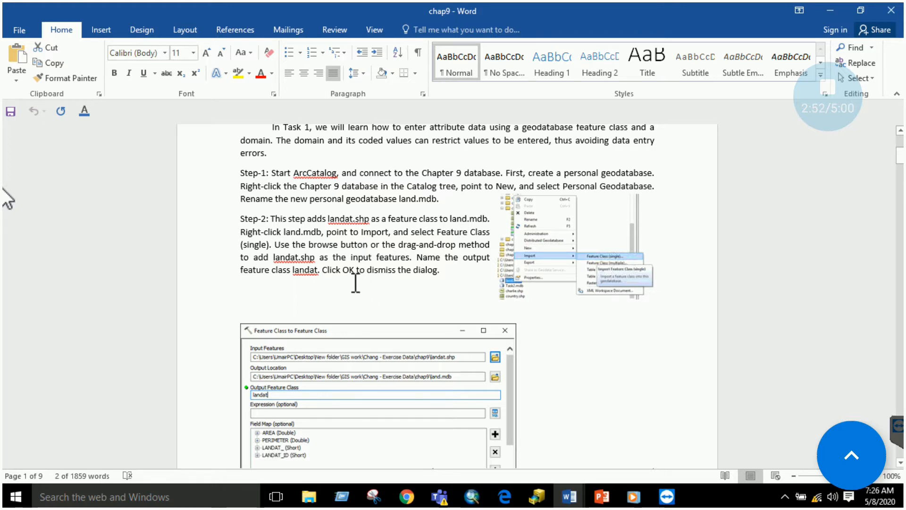
scroll(356, 283, down, 10)
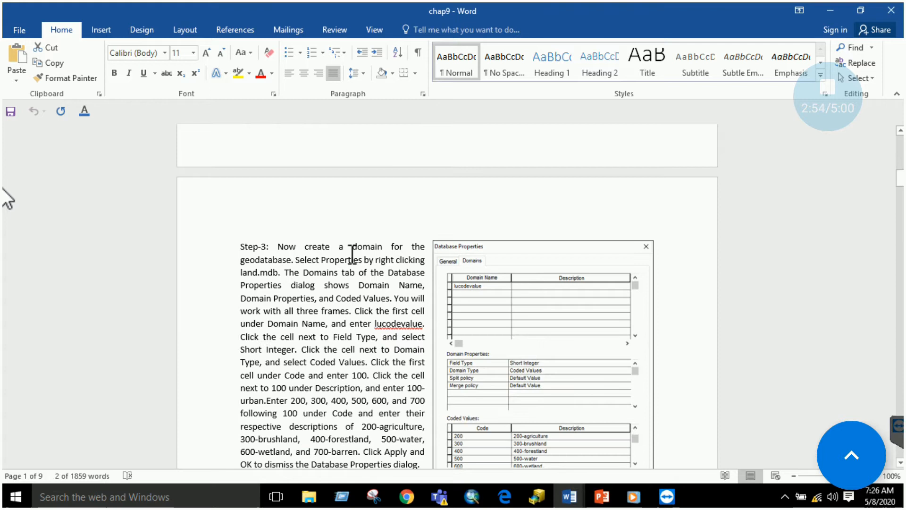
drag(296, 260, 405, 261)
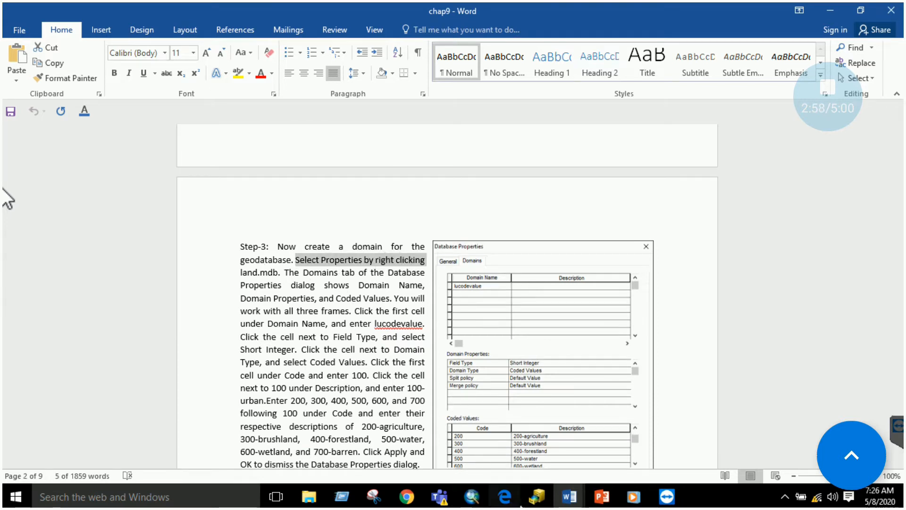
click(537, 495)
- Open the database properties of land.mdb with its domain settings
right_click(75, 260)
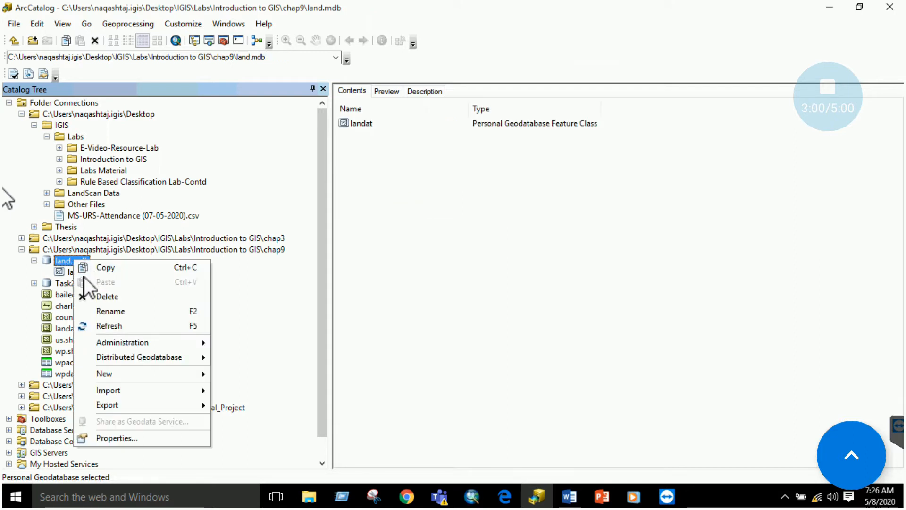
click(64, 260)
right_click(76, 260)
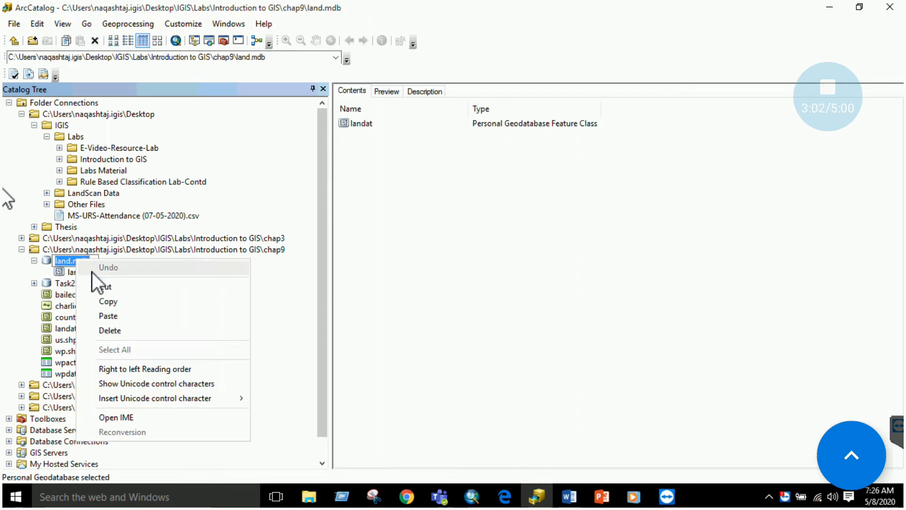
click(283, 336)
right_click(74, 263)
click(107, 440)
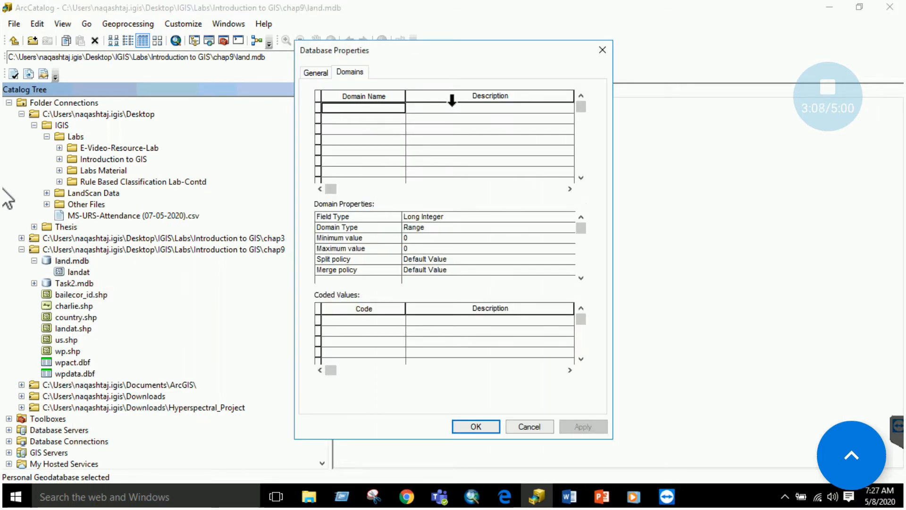
- Look up the domain name to enter in Step-3 of the chap9 document in Word
click(569, 495)
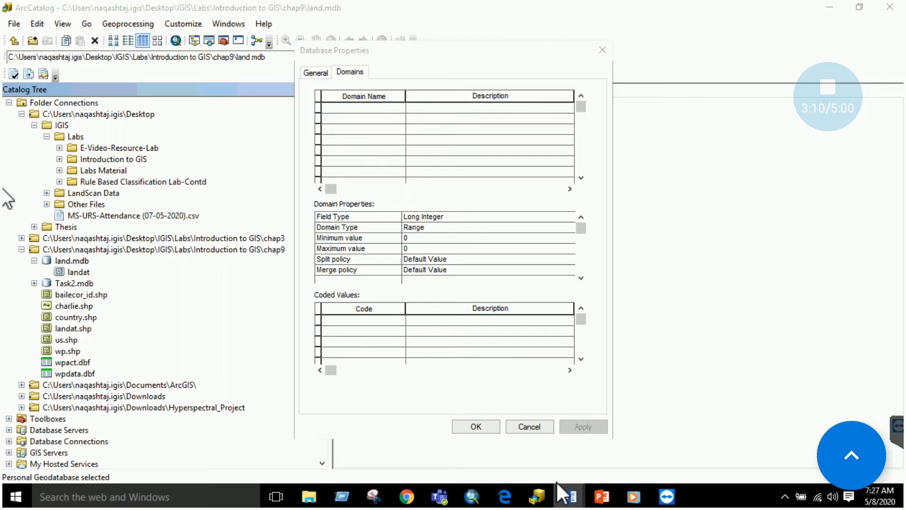
click(521, 441)
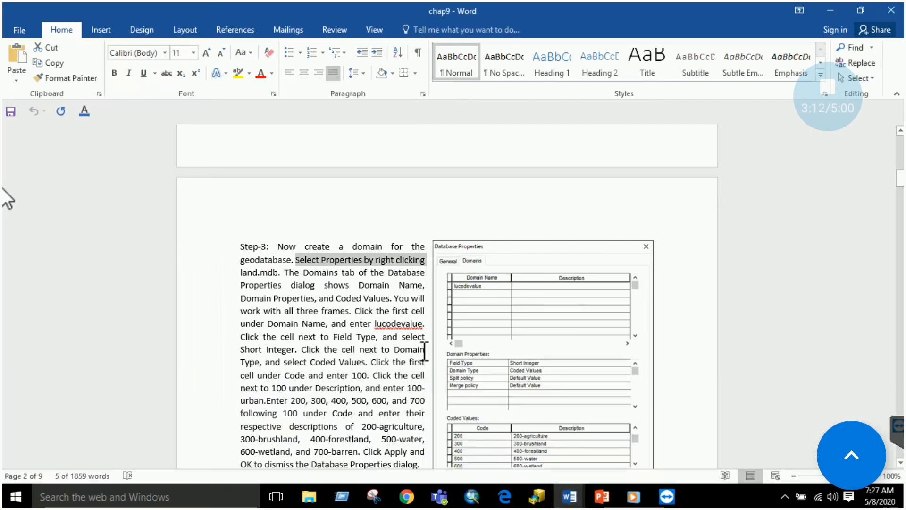
scroll(371, 321, down, 1)
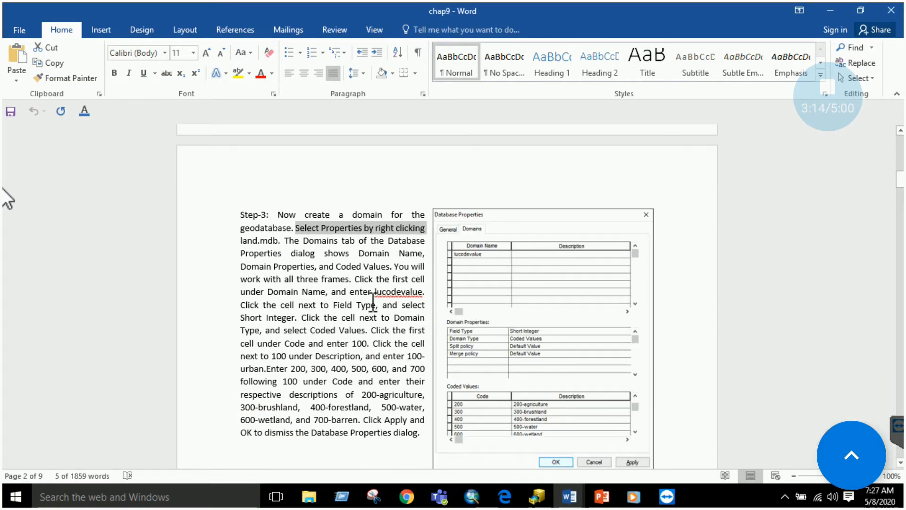
drag(376, 293, 423, 293)
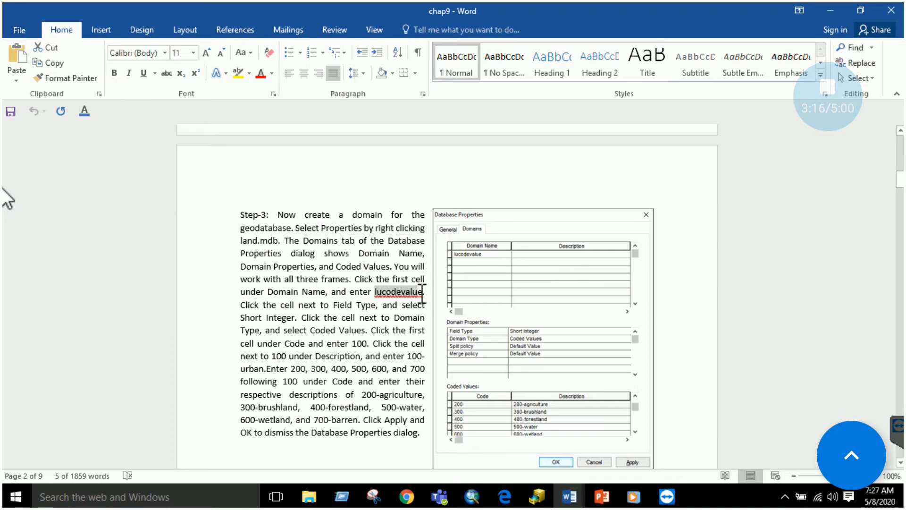
right_click(421, 294)
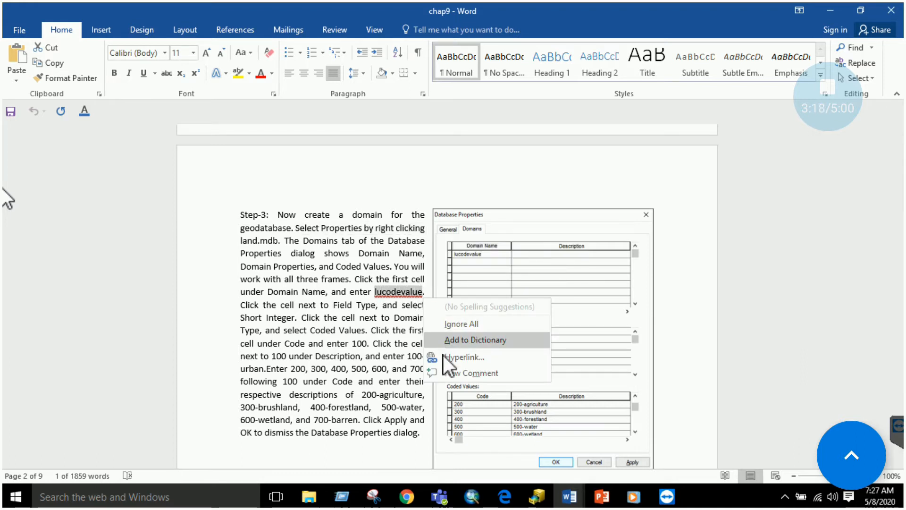
key(Escape)
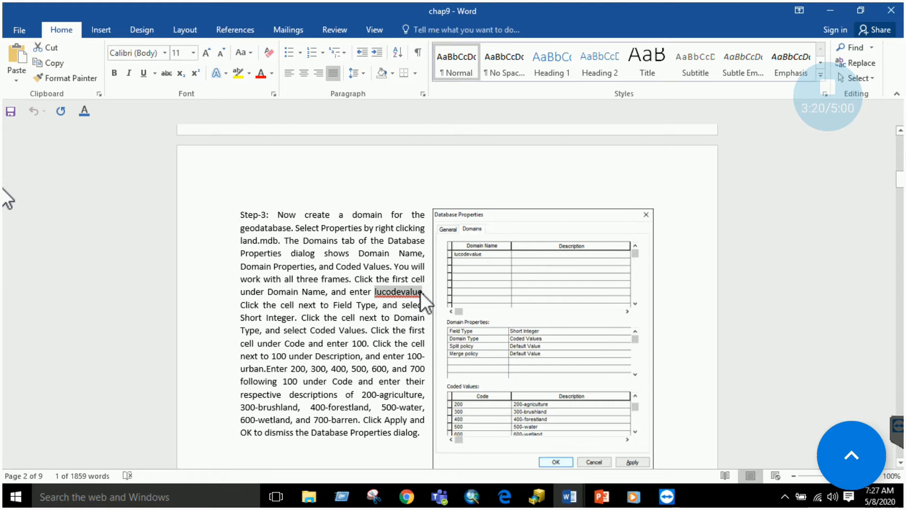
- Switch back to ArcCatalog and name the first domain of land.mdb lucodevalue
click(528, 496)
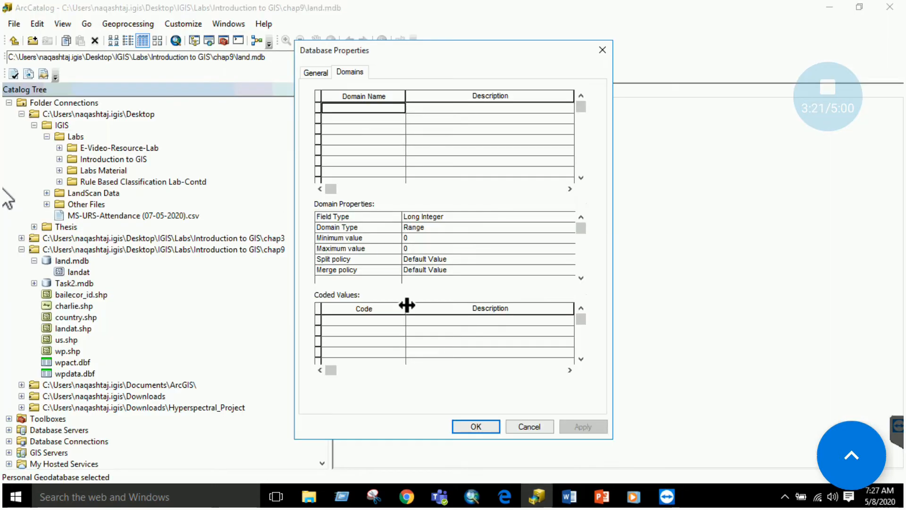
click(361, 110)
text(lucodevalue)
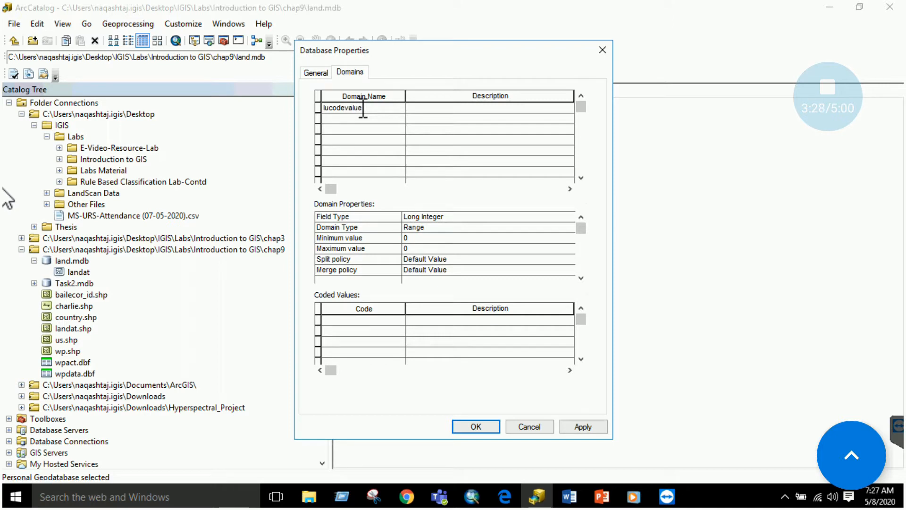
- Check Step-3 in Word for the domain settings and, in ArcCatalog, set lucodevalue's field type to Short Integer and domain type to Coded Values
click(570, 495)
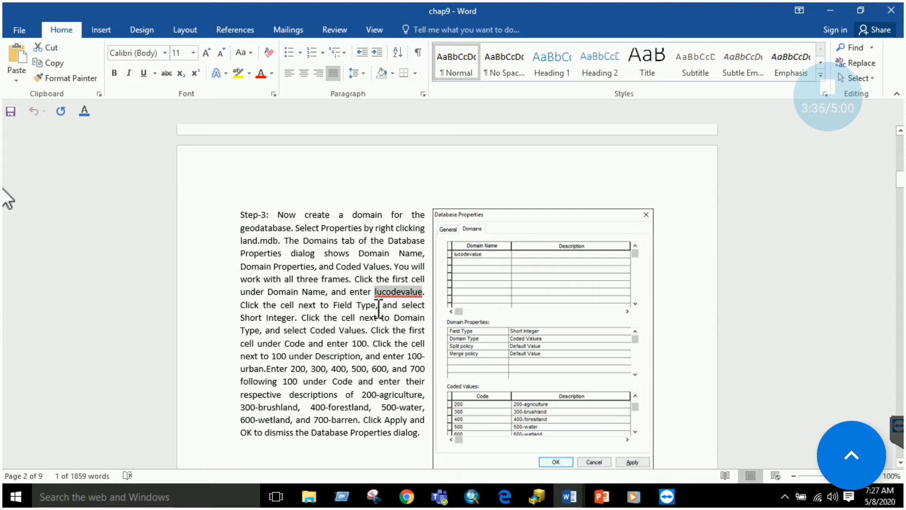
drag(297, 321, 342, 332)
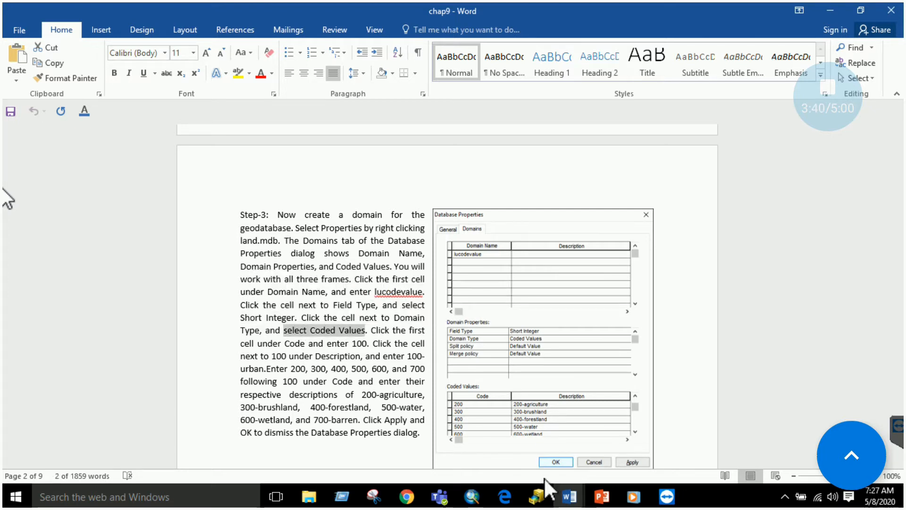
click(537, 496)
click(423, 219)
click(423, 219)
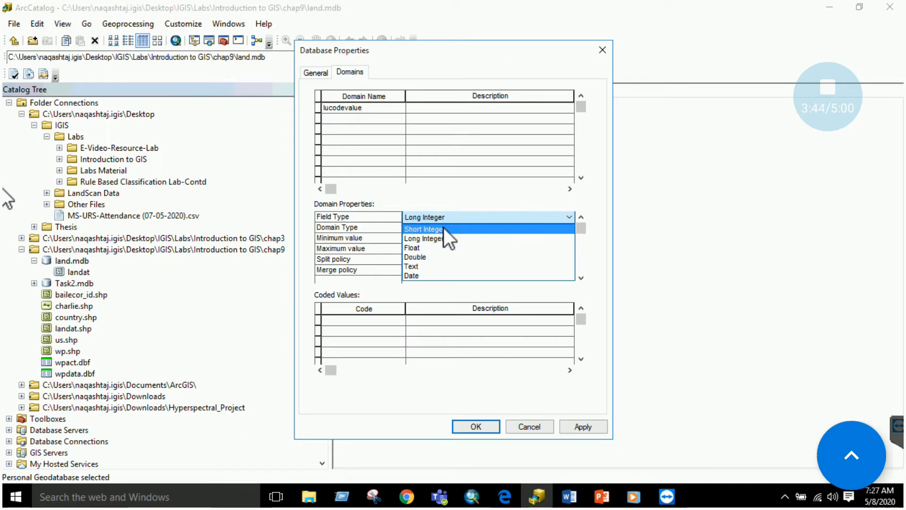
click(444, 229)
click(434, 231)
click(428, 246)
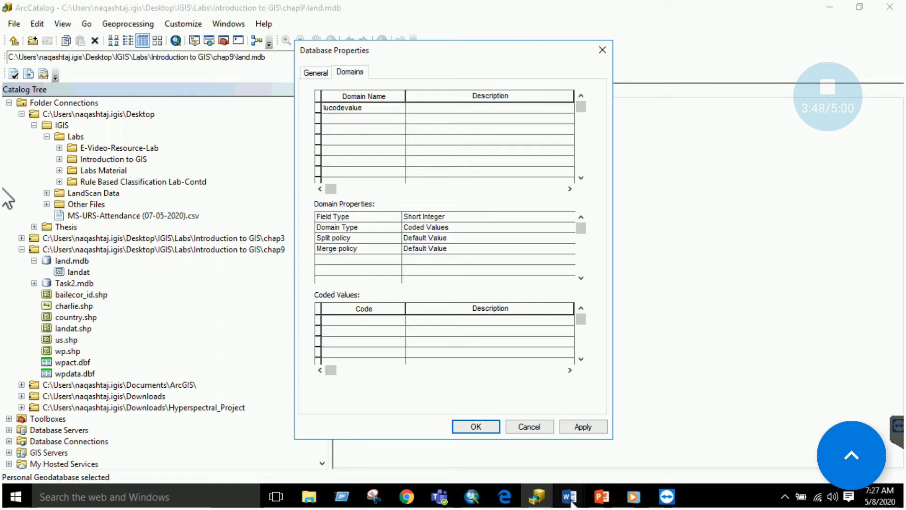
- Read the required codes and descriptions in Step-3 of the chap9 document in Word, and return to ArcCatalog
mouse_move(569, 496)
click(491, 461)
scroll(313, 350, down, 1)
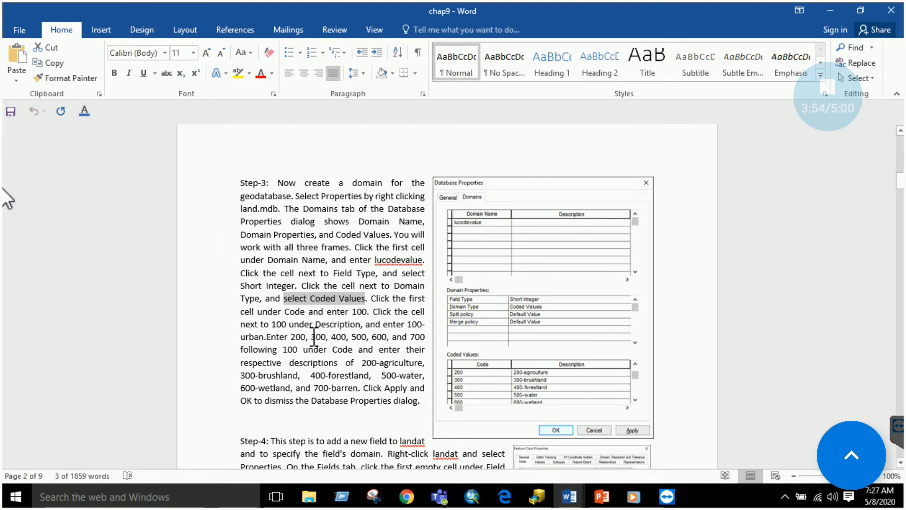
click(536, 496)
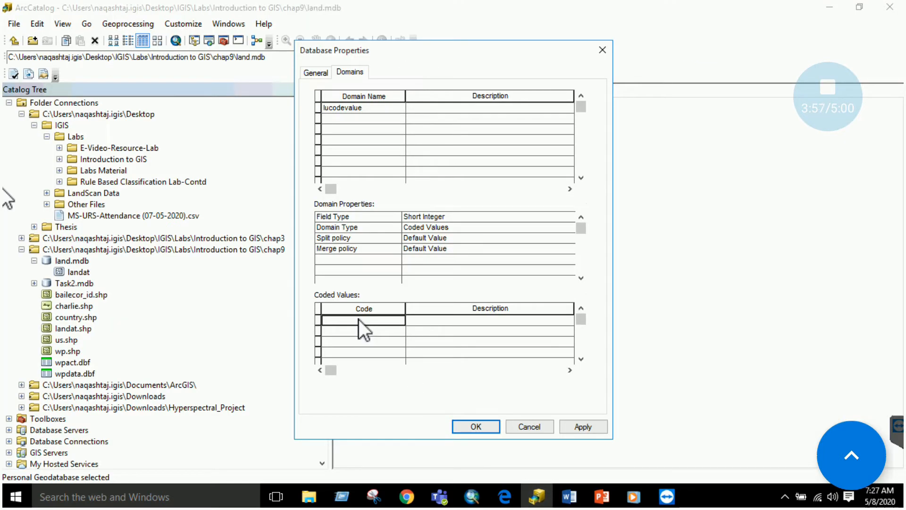
- Enter the codes 100, 200, 300, 400, 500, 600 and 700 as the coded values of the lucodevalue domain
text(100)
click(350, 332)
text(200)
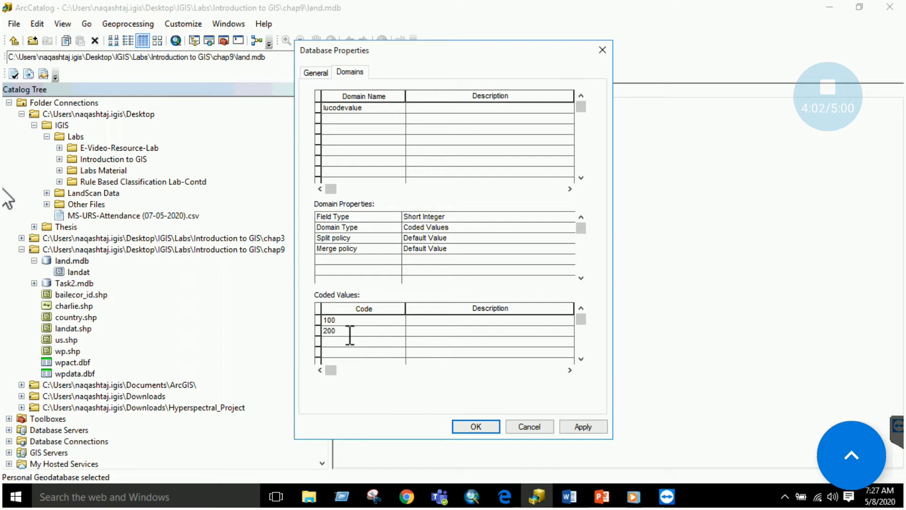
click(341, 342)
text(300)
click(344, 349)
text(400)
click(359, 361)
click(333, 334)
text(500)
click(334, 341)
text(600)
click(331, 352)
text(700)
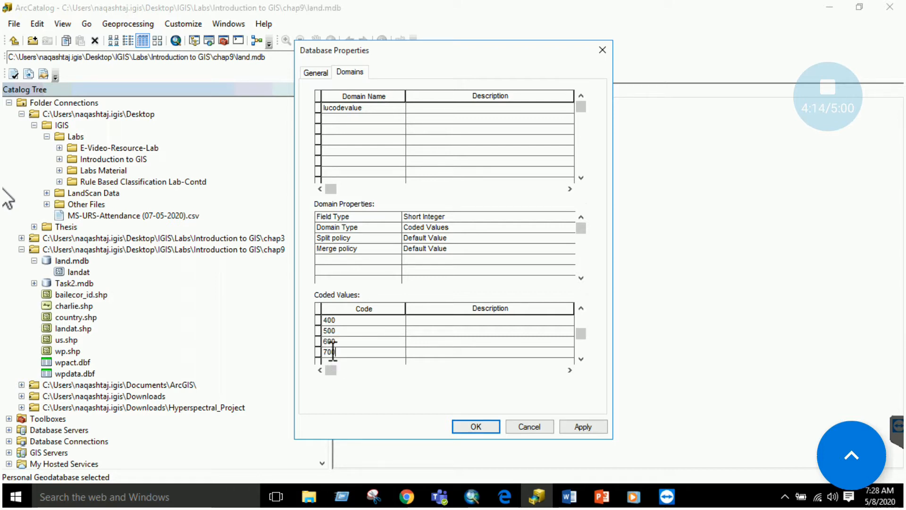
- Check the code descriptions in Step-3 of the chap9 document in Word and, in ArcCatalog, enter 100-agriculture as the description of code 100
drag(581, 335, 583, 310)
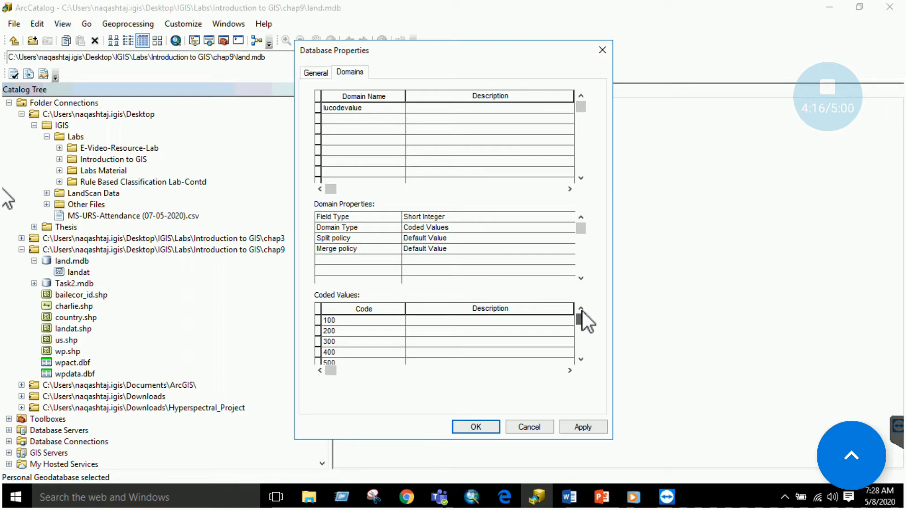
click(569, 496)
click(475, 429)
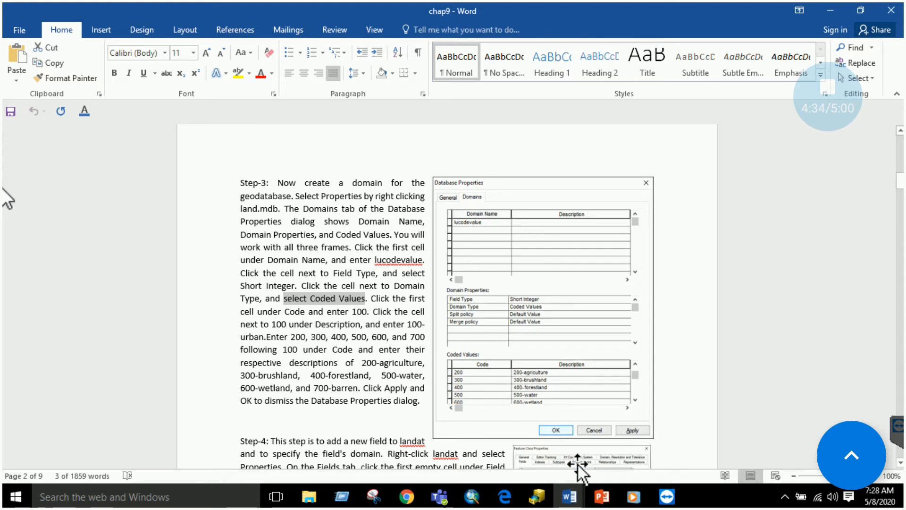
click(537, 496)
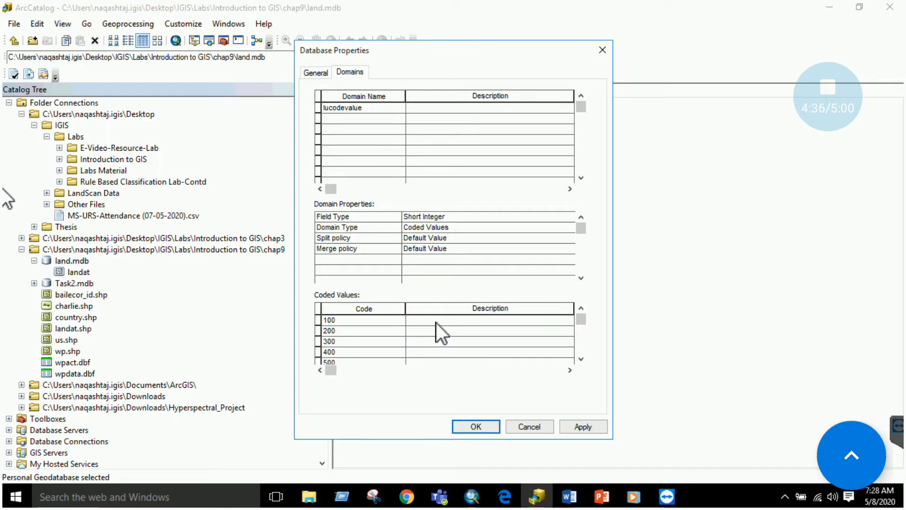
click(436, 322)
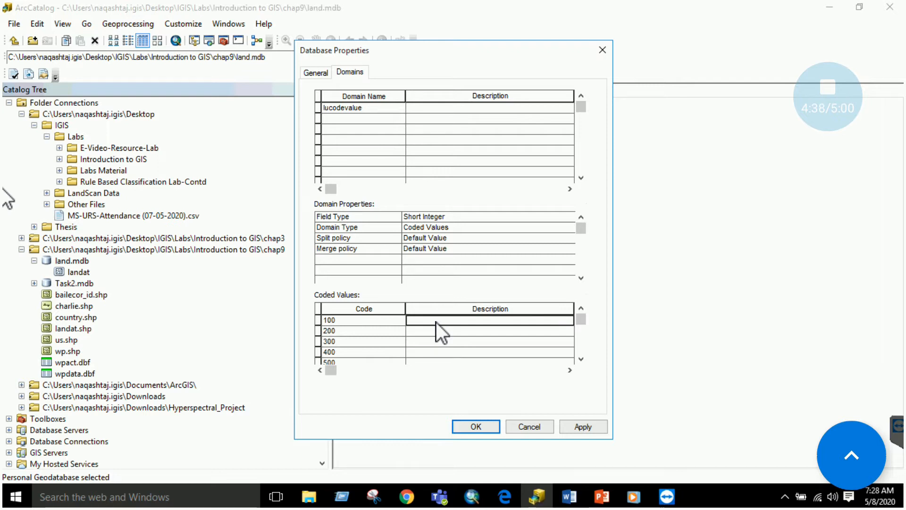
text(100-a)
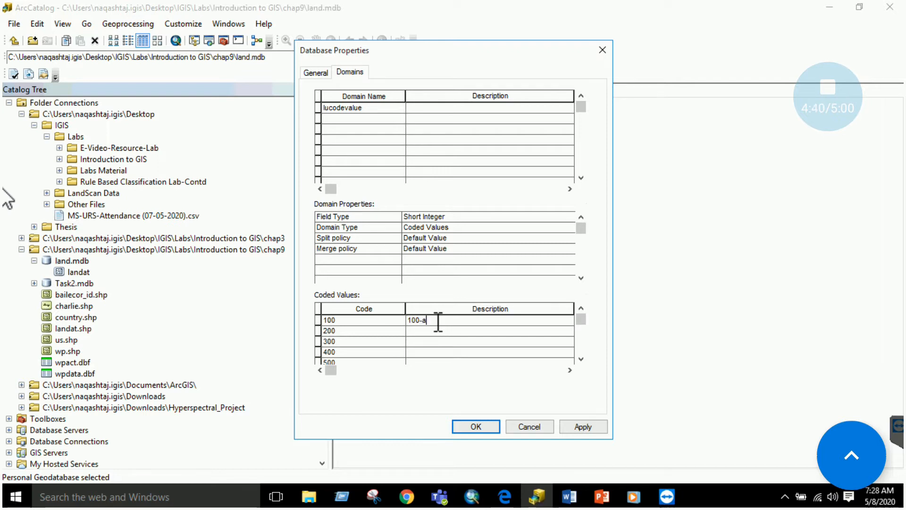
text(griculture)
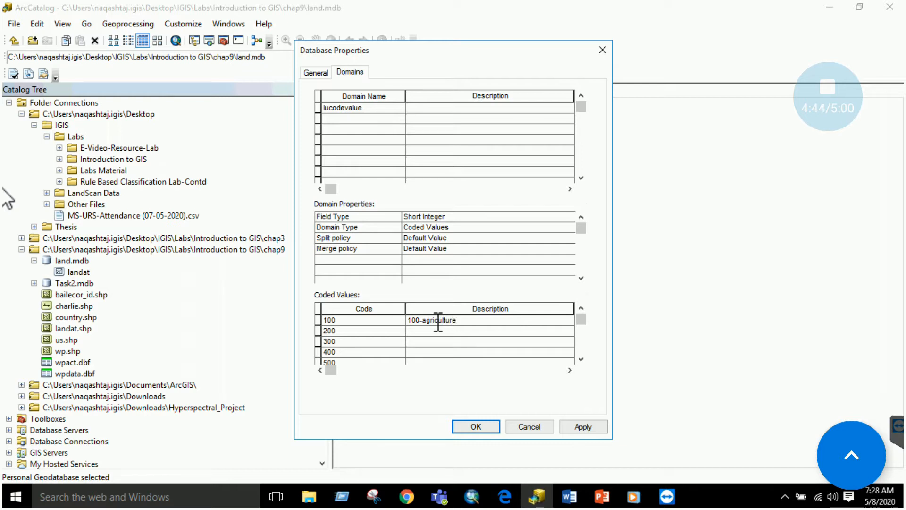
click(446, 330)
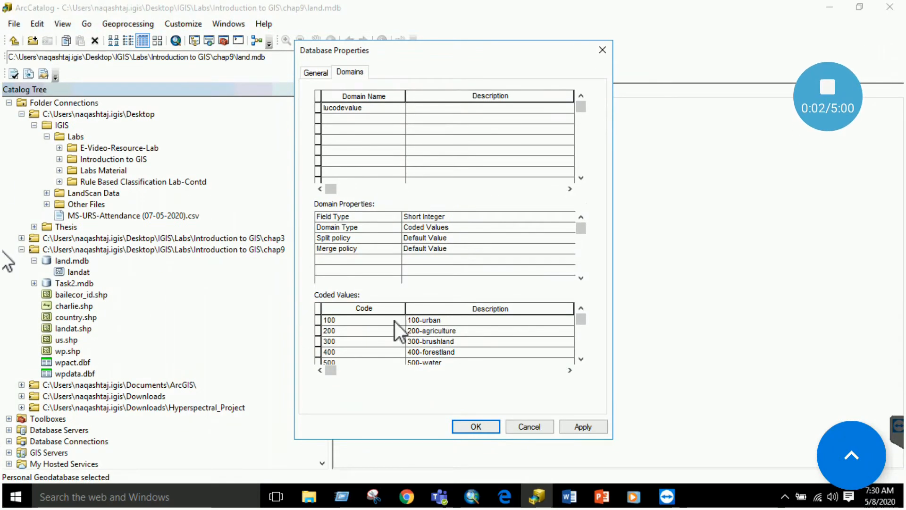
- Check the end of Step-3 in Word and, back in ArcCatalog, apply the lucodevalue domain and close the land.mdb properties
mouse_move(582, 322)
mouse_down()
mouse_move(581, 338)
mouse_move(582, 321)
mouse_up()
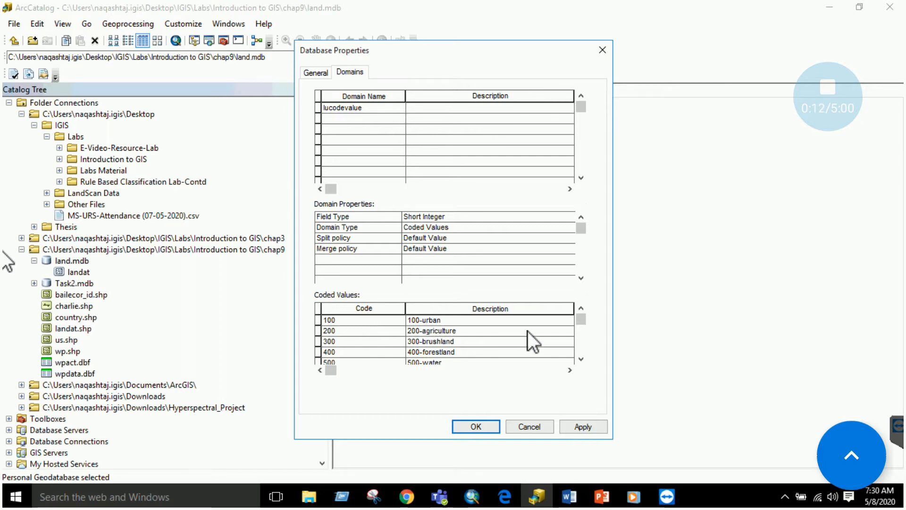
mouse_move(583, 321)
mouse_down()
mouse_move(580, 339)
mouse_move(580, 332)
mouse_up()
click(565, 494)
click(471, 412)
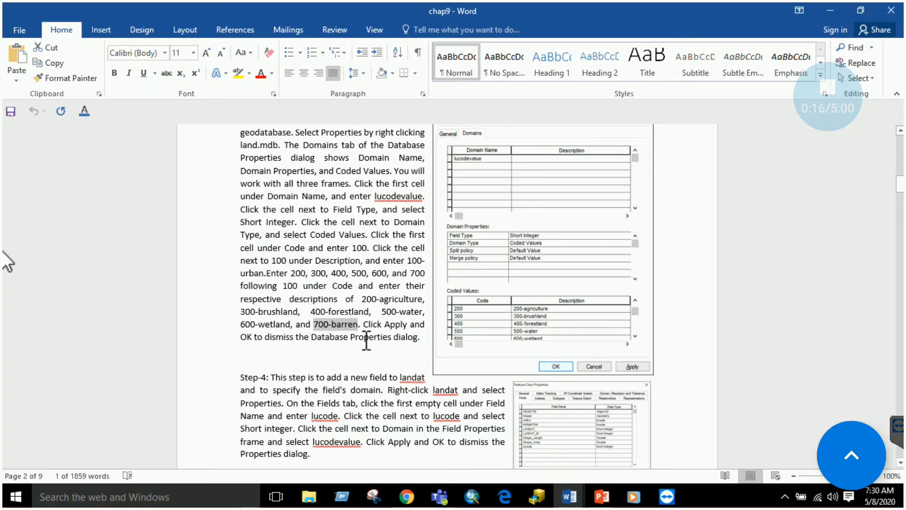
click(536, 496)
click(568, 427)
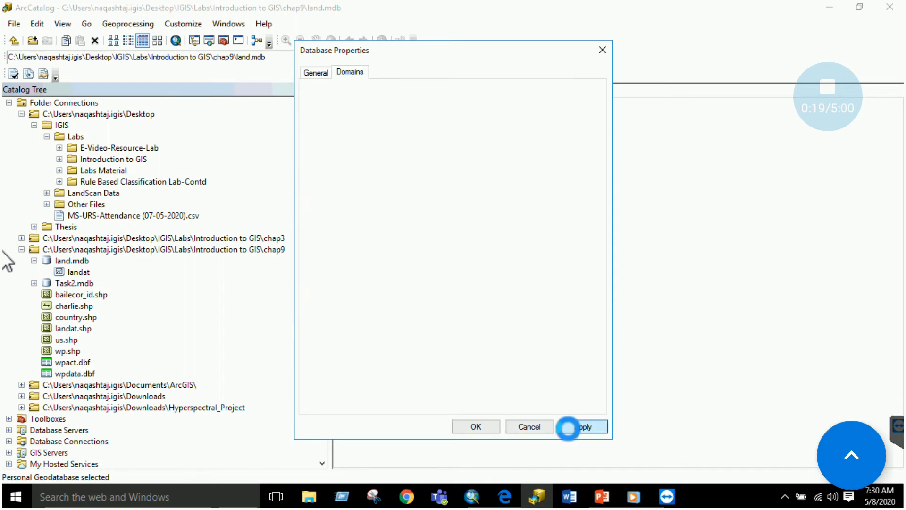
click(474, 426)
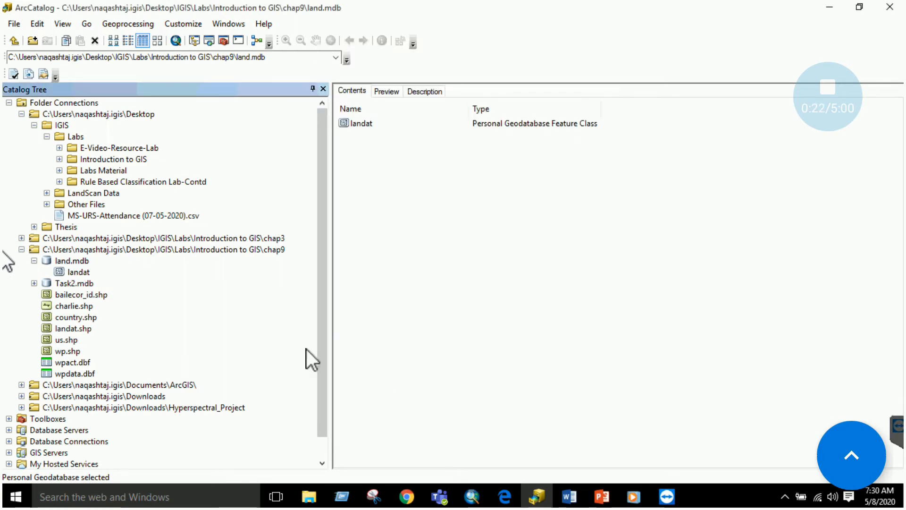
- Read Step-4 of the chap9 document in Word and, in ArcCatalog, open the properties of the landat feature class in land.mdb
click(569, 495)
click(476, 429)
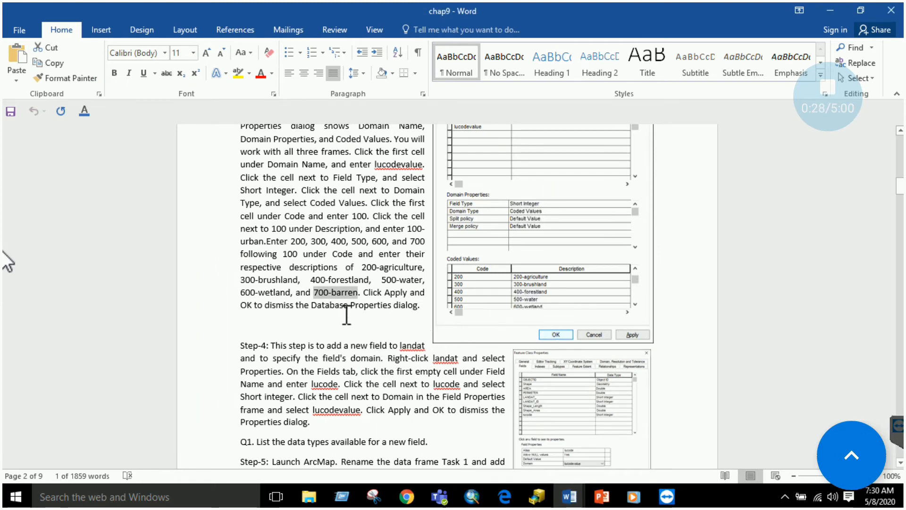
scroll(347, 314, down, 1)
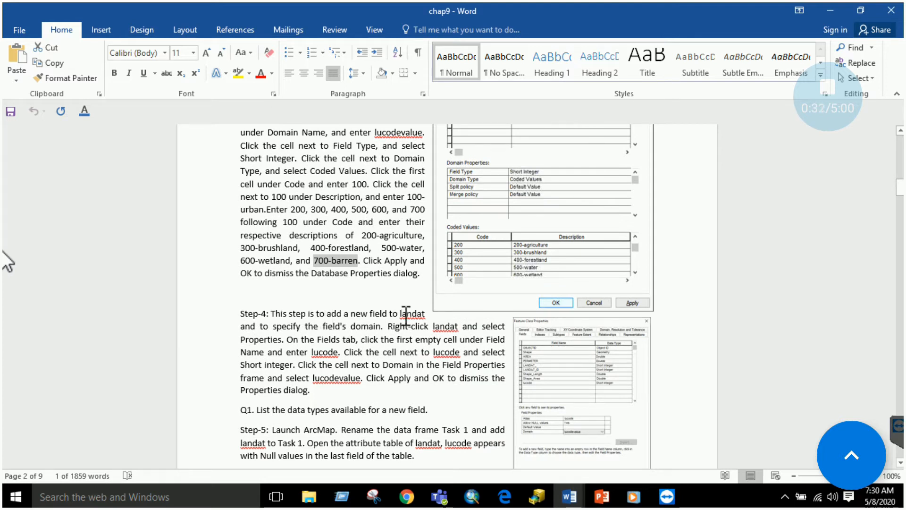
scroll(309, 326, down, 2)
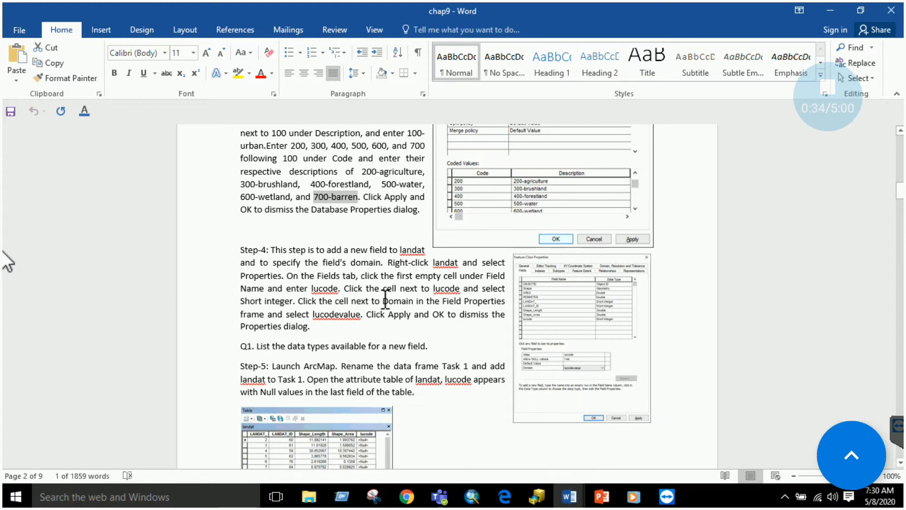
scroll(374, 306, down, 1)
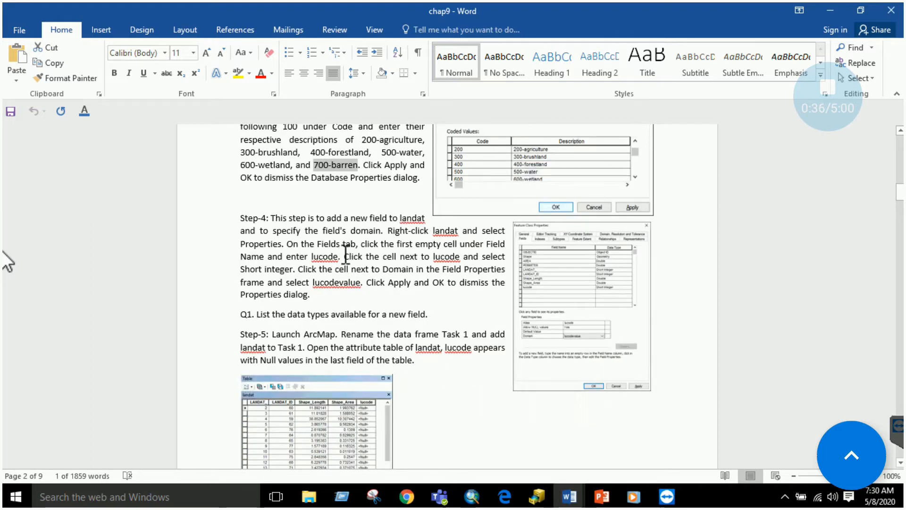
click(538, 497)
click(75, 272)
right_click(72, 273)
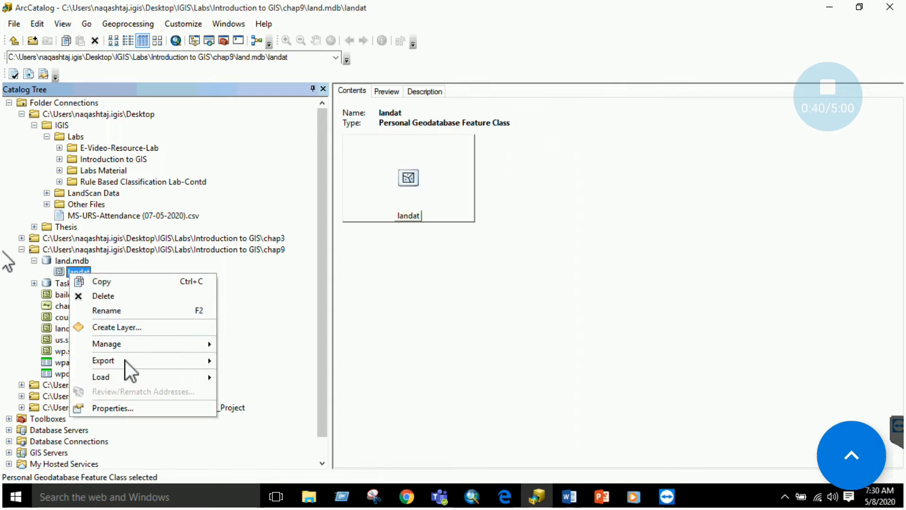
click(121, 407)
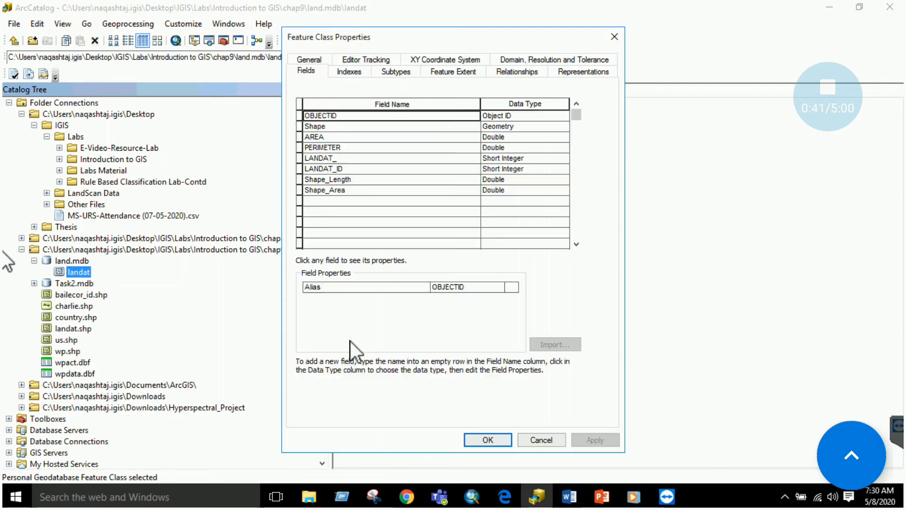
- Look up the field name in Step-4 in Word and add a new field named lucode to landat in ArcCatalog
click(332, 201)
click(570, 496)
click(493, 425)
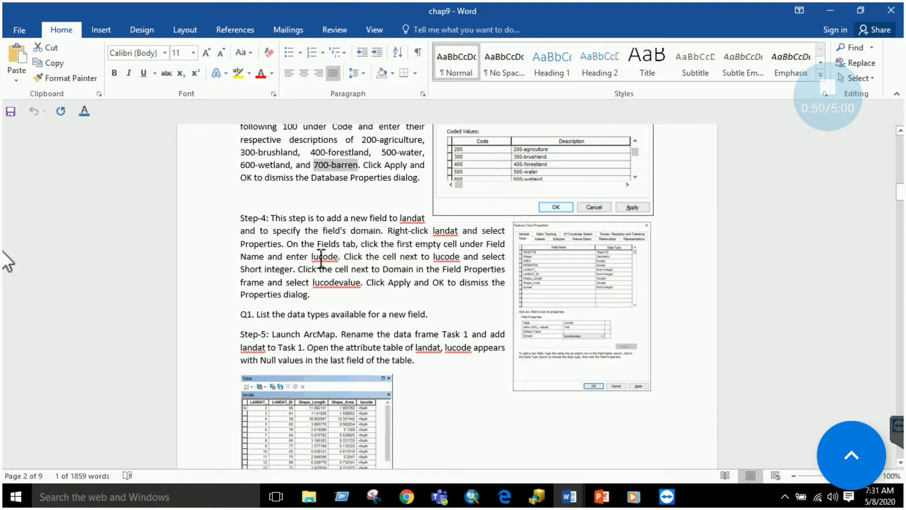
double_click(336, 256)
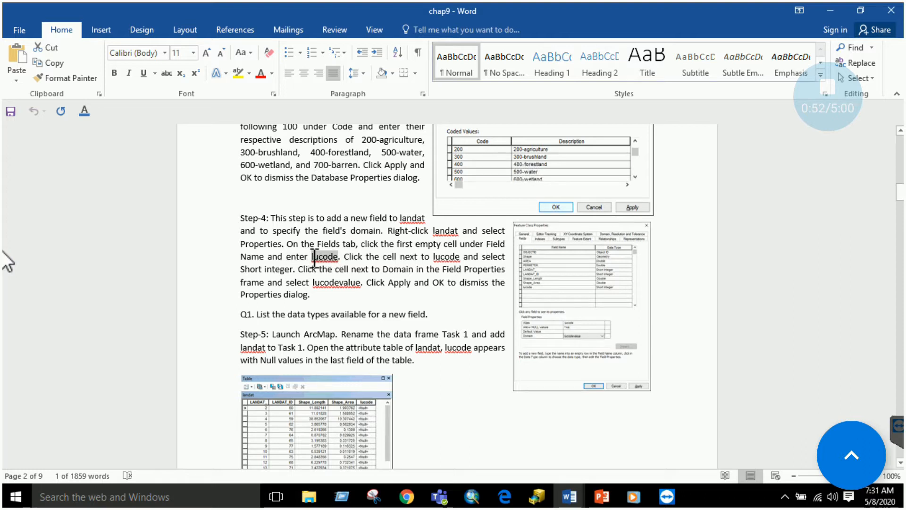
right_click(331, 261)
click(359, 305)
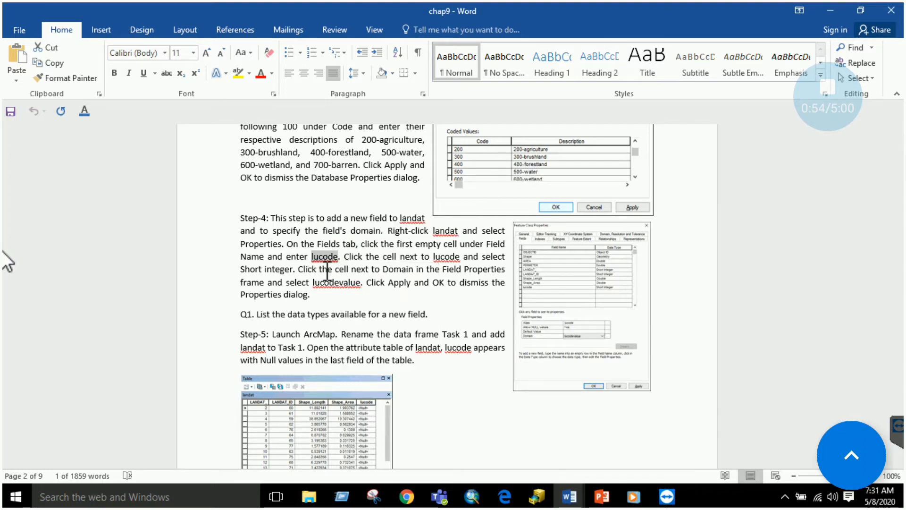
click(562, 487)
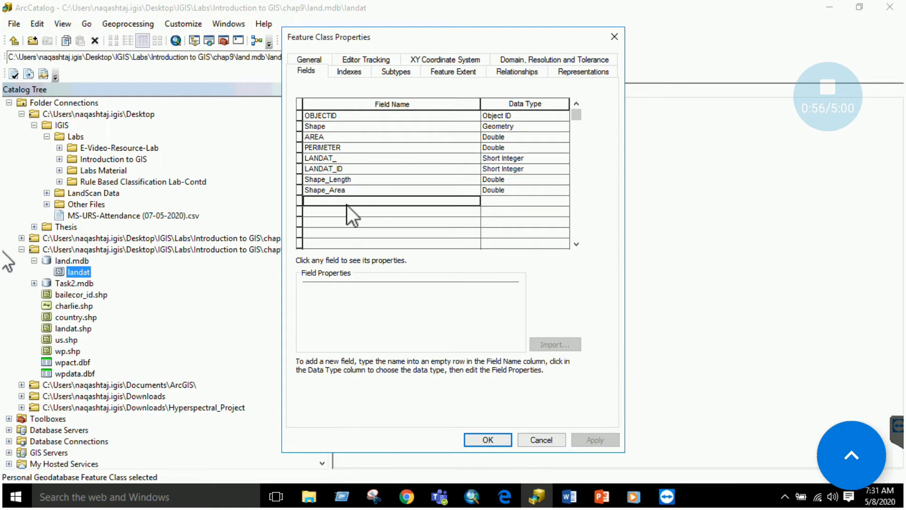
text(lucode)
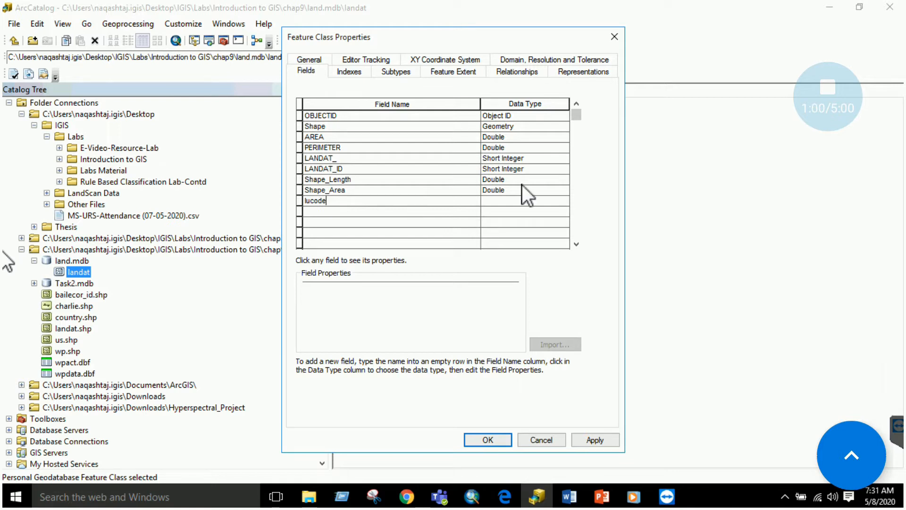
- Check the required data type in Step-4 in Word and set the lucode field's data type to Short Integer in ArcCatalog
click(513, 201)
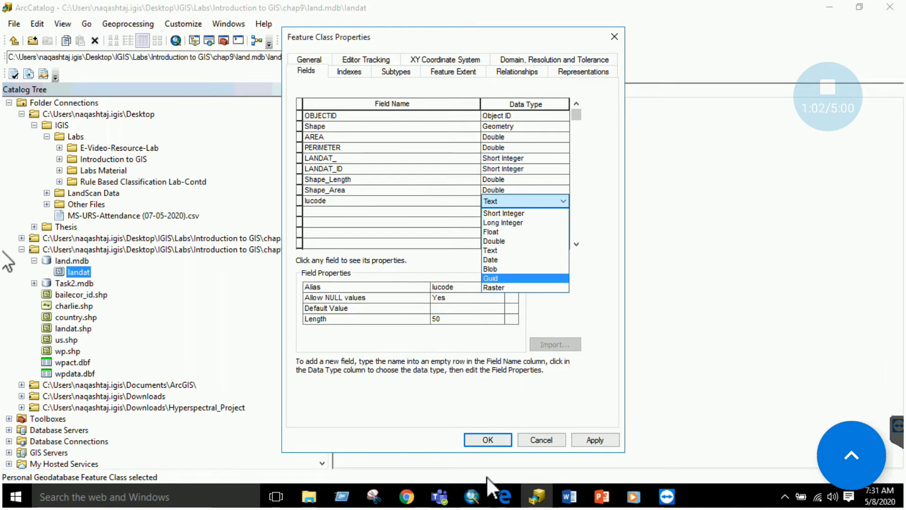
click(569, 497)
click(459, 413)
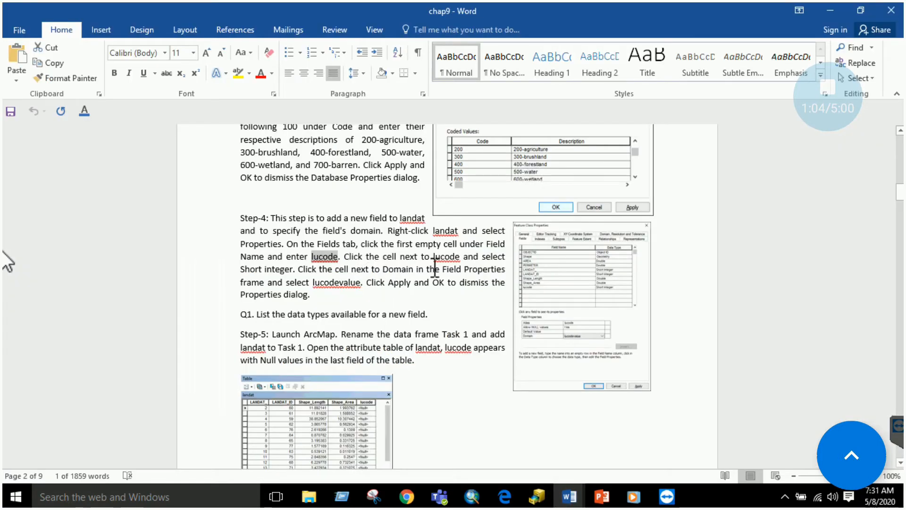
click(537, 497)
click(526, 201)
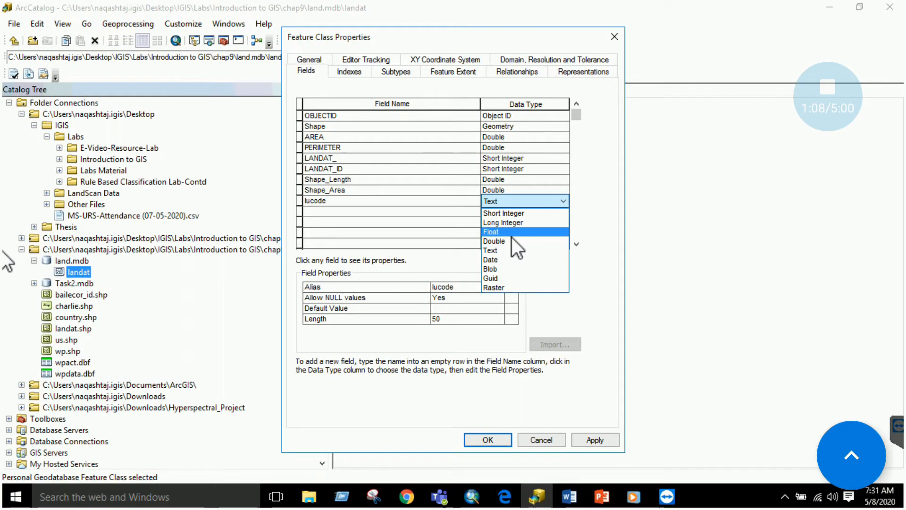
click(514, 211)
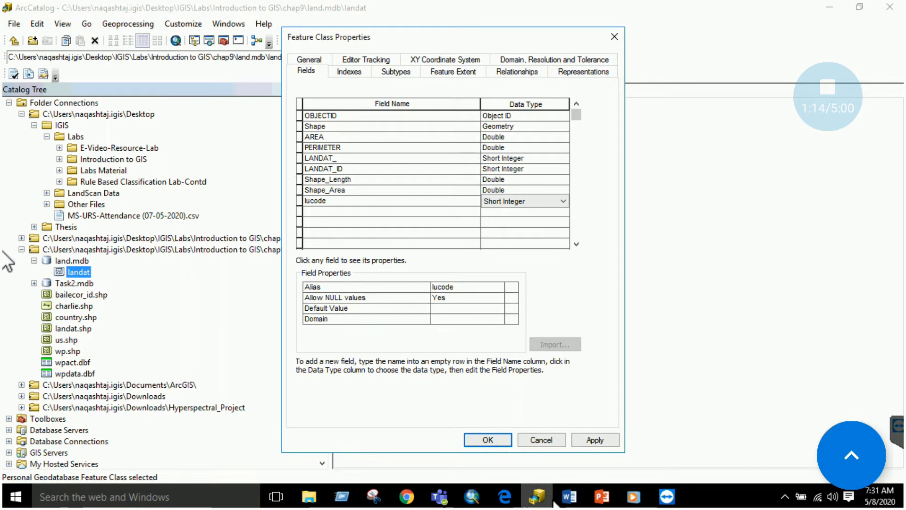
- Check the domain instruction in Step-4 in Word and assign the lucodevalue domain to the lucode field in ArcCatalog
click(569, 496)
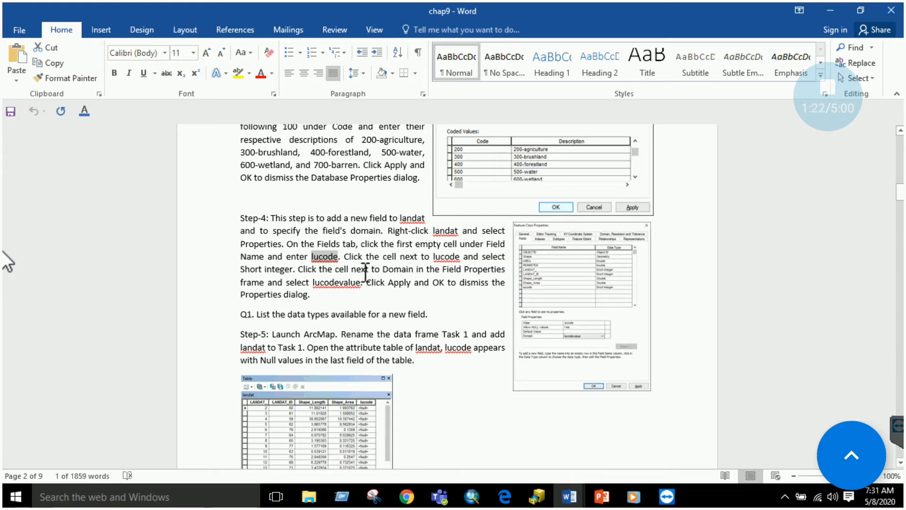
click(537, 496)
click(477, 319)
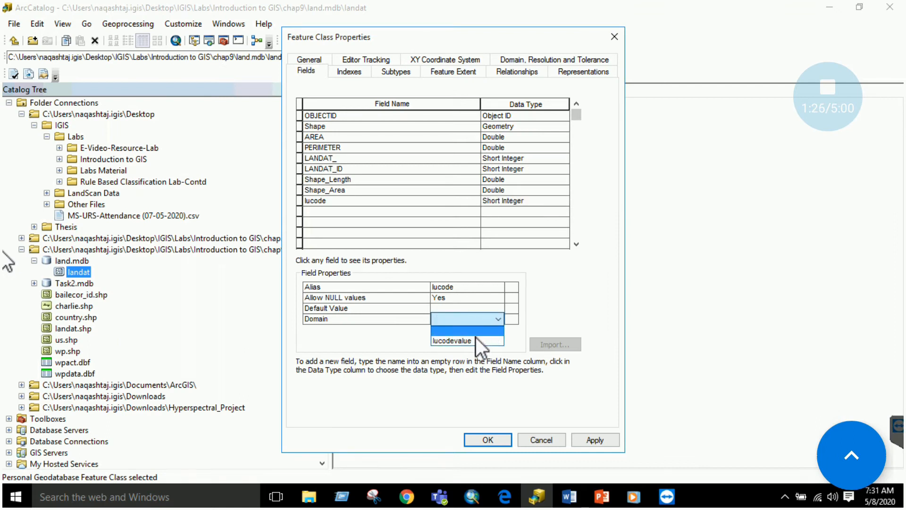
click(472, 341)
- Check the end of Step-4 in Word and, back in ArcCatalog, apply the field changes and close the landat properties
click(569, 496)
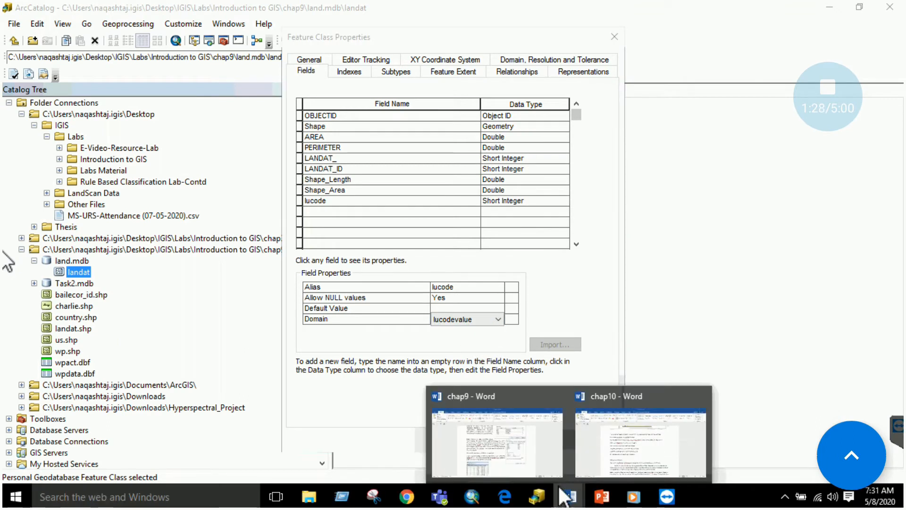
click(496, 439)
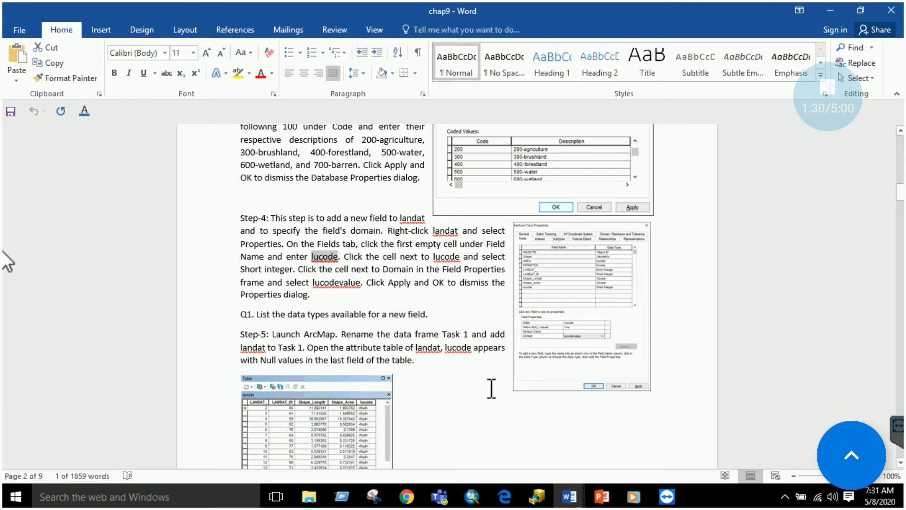
key(alt+Tab)
click(593, 441)
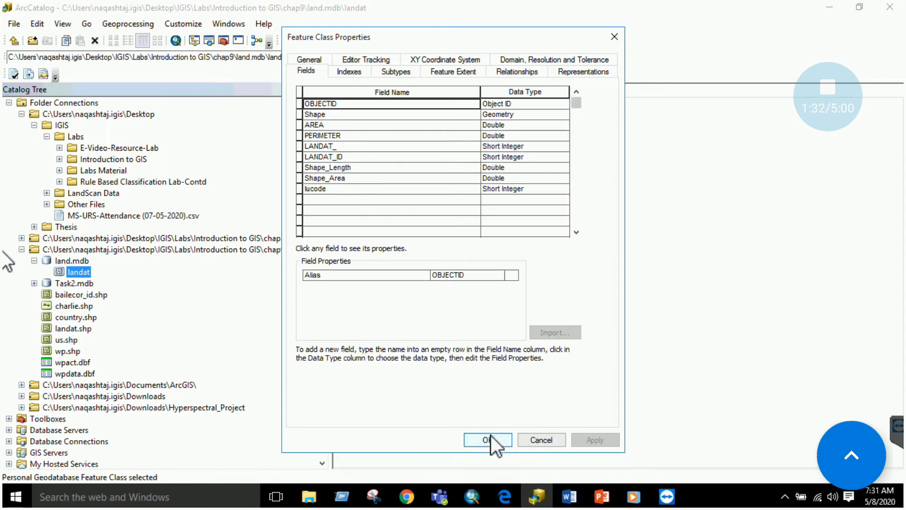
click(486, 438)
- Reopen the landat properties, examine the lucode field's data type and domain, and close the dialog
right_click(79, 271)
click(121, 407)
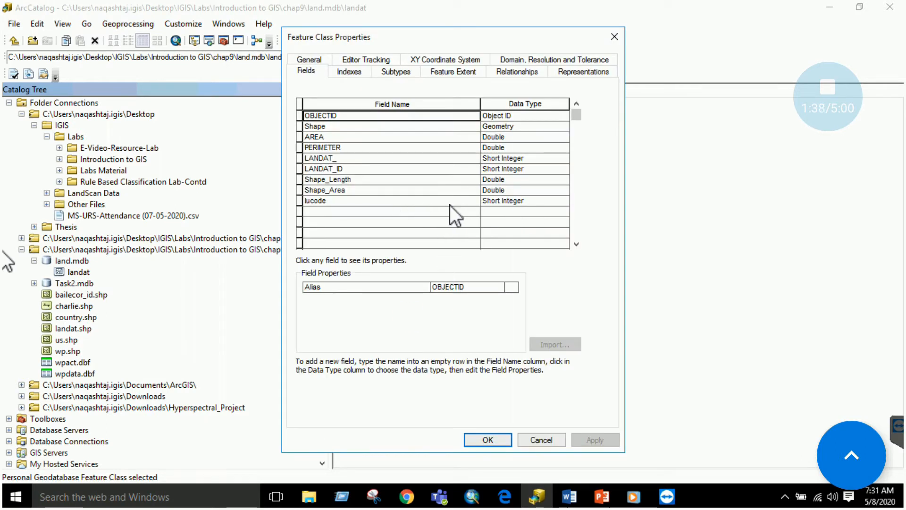
click(395, 200)
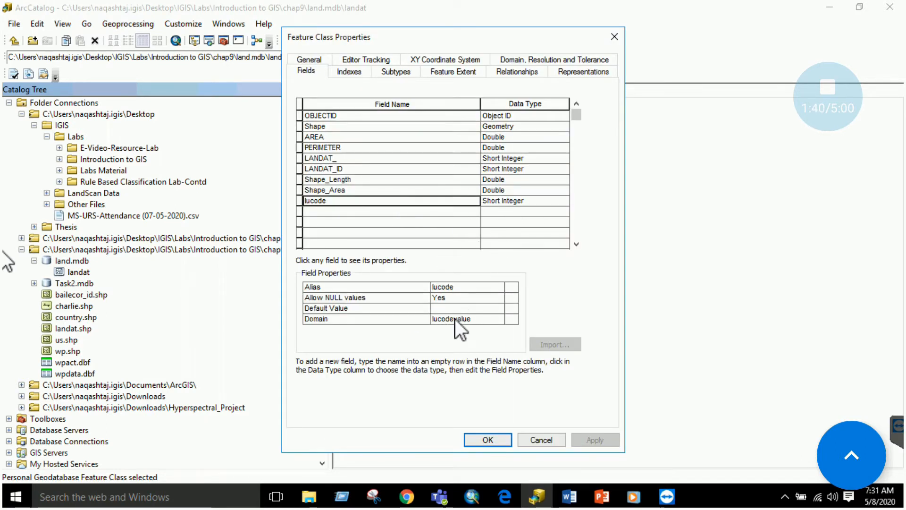
click(497, 438)
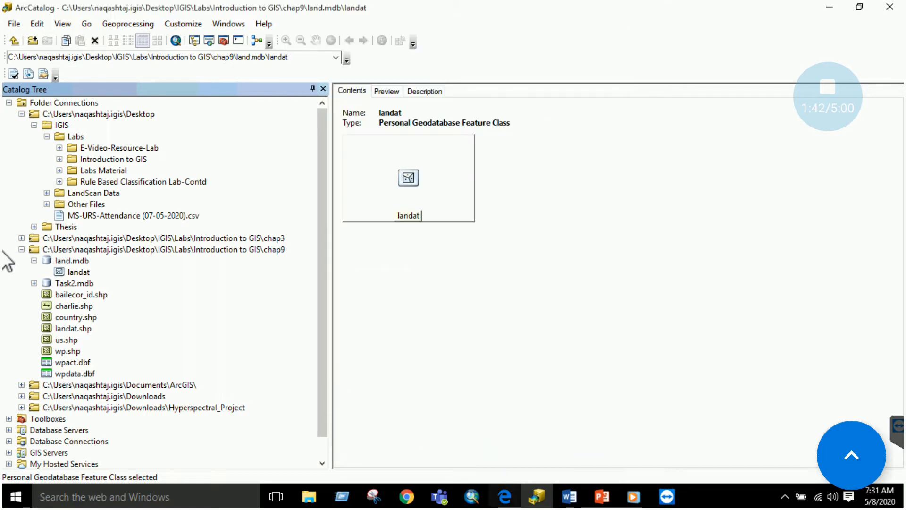
- Read Step-5 of the lab instructions in Word and switch to the Task1 data frame in the chap9 ArcMap document
mouse_move(570, 495)
click(449, 402)
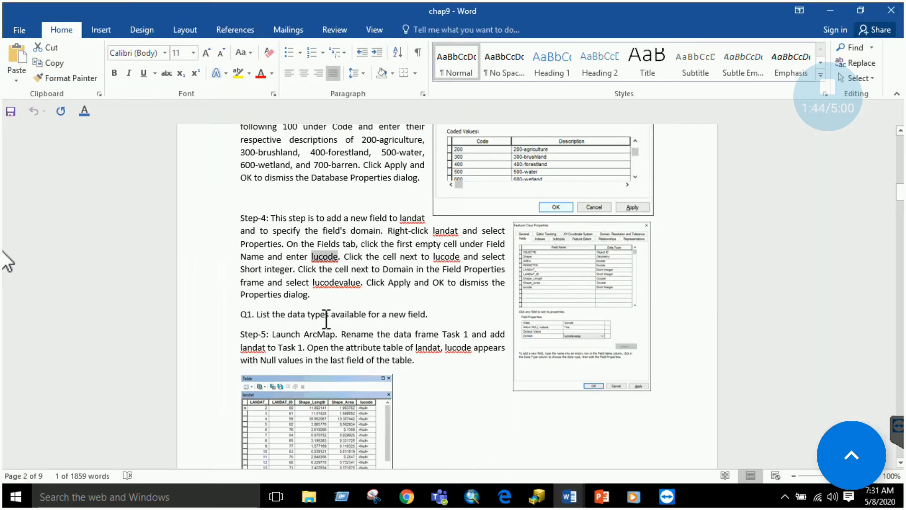
scroll(364, 315, down, 3)
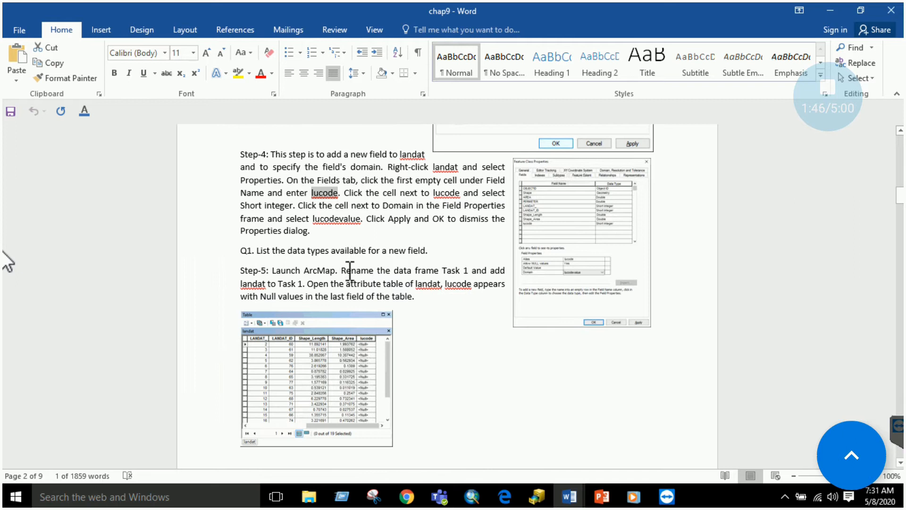
scroll(350, 270, down, 3)
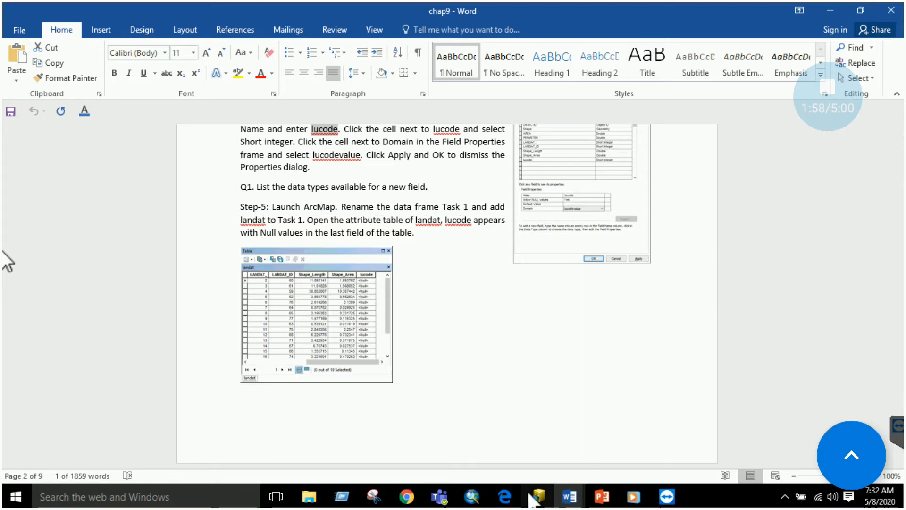
click(479, 502)
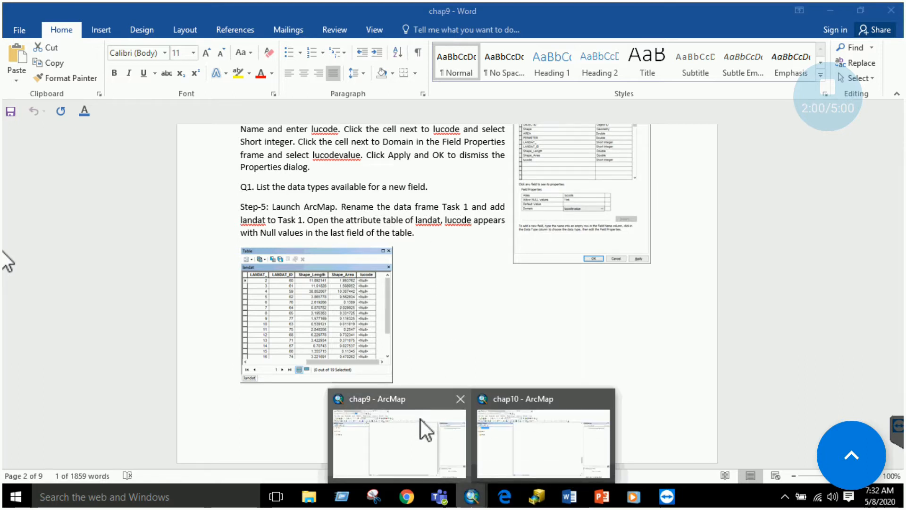
click(430, 434)
click(38, 139)
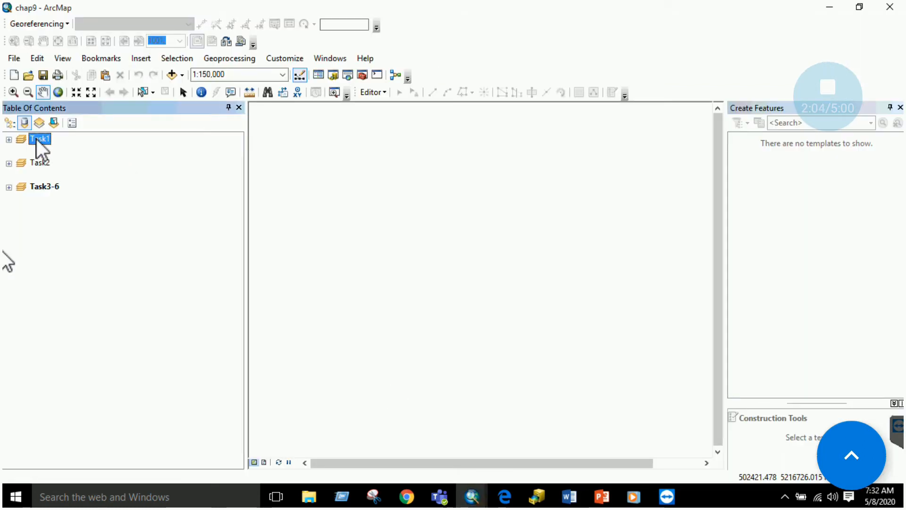
- Insert a trial data frame, view its general properties, and remove it from the map document
click(144, 57)
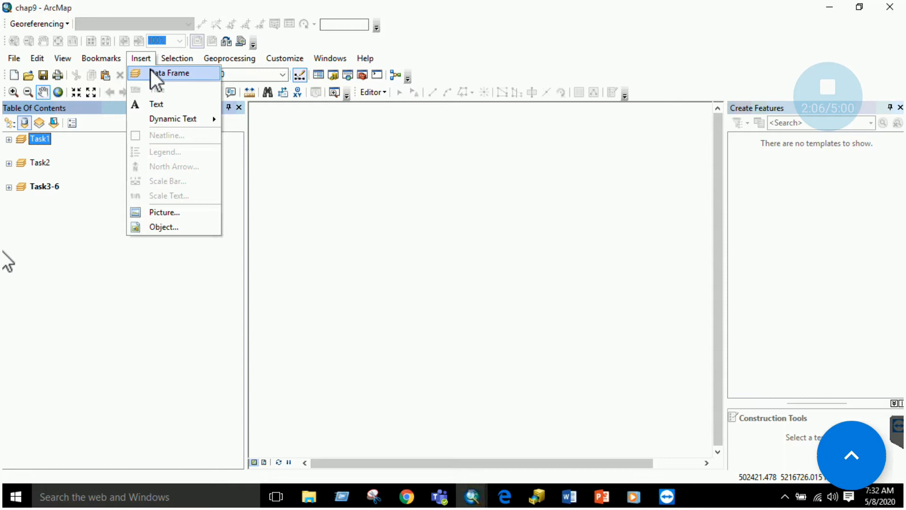
click(154, 75)
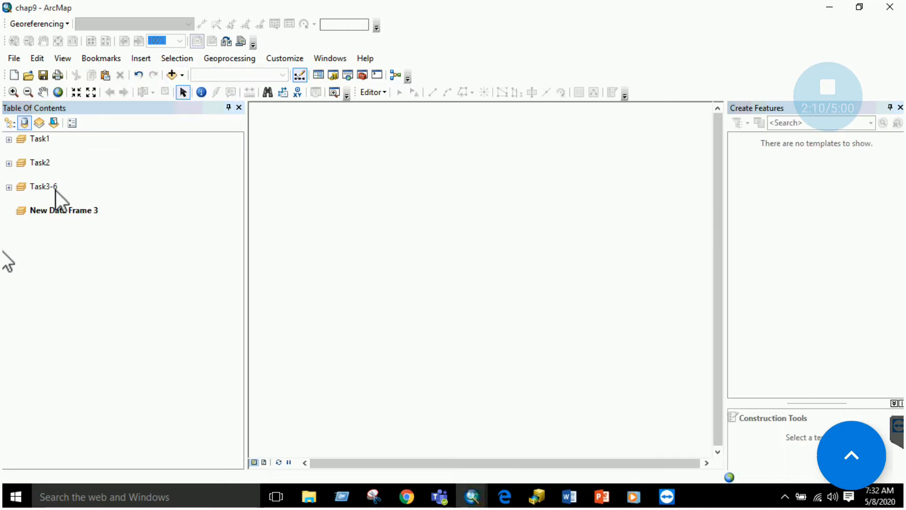
right_click(55, 211)
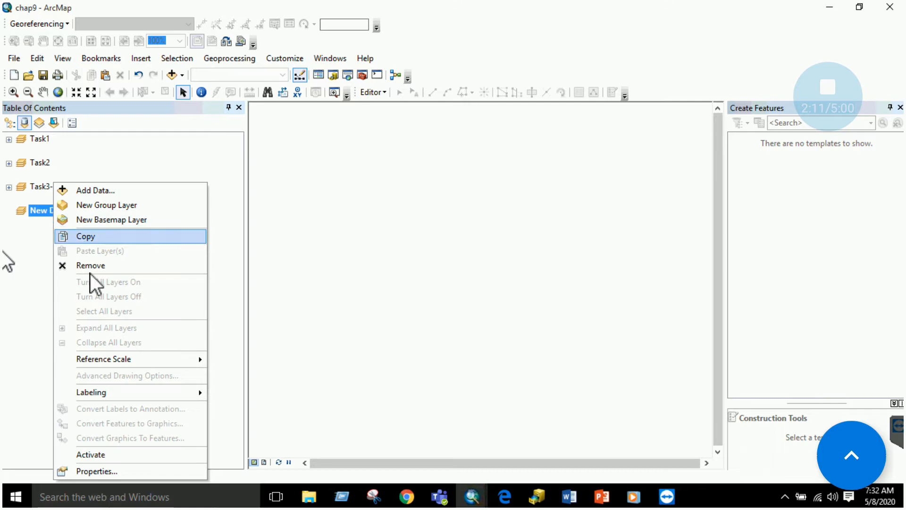
click(104, 472)
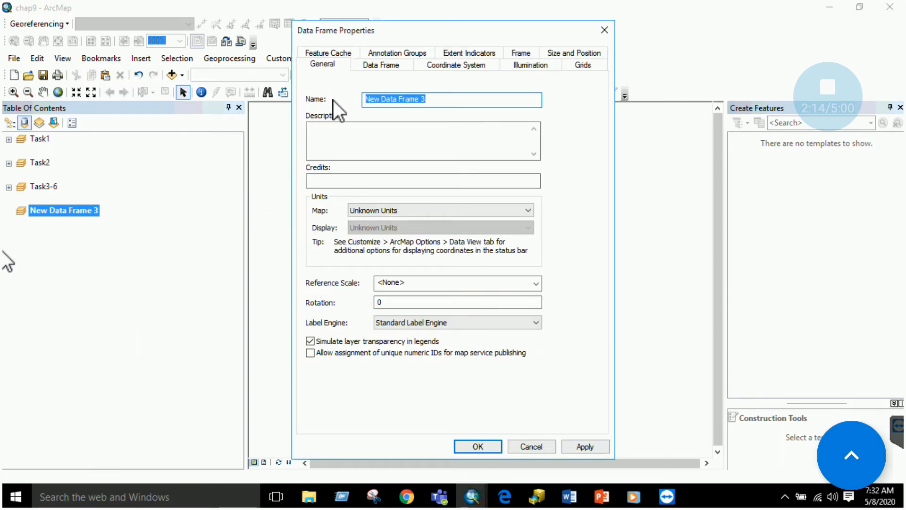
click(605, 29)
right_click(66, 210)
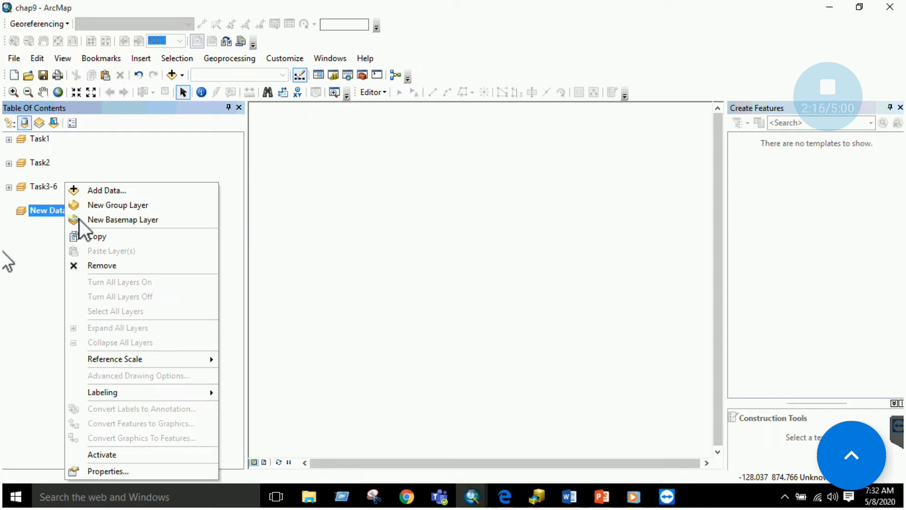
click(96, 266)
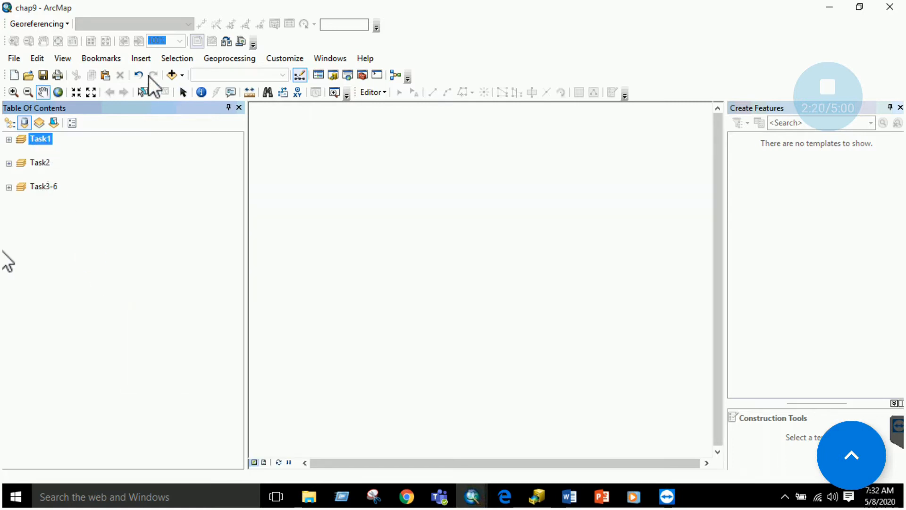
click(141, 58)
click(37, 139)
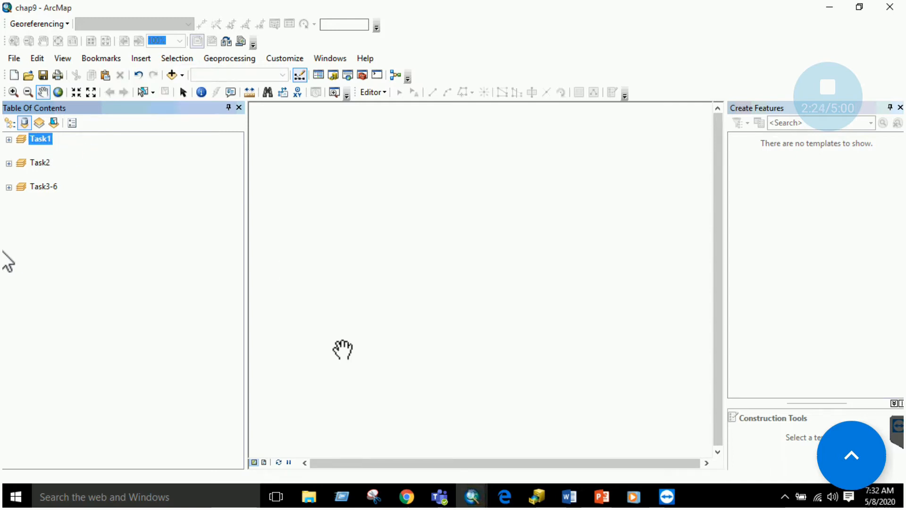
- Expand the Task1 data frame and remove its existing landat layer
click(9, 140)
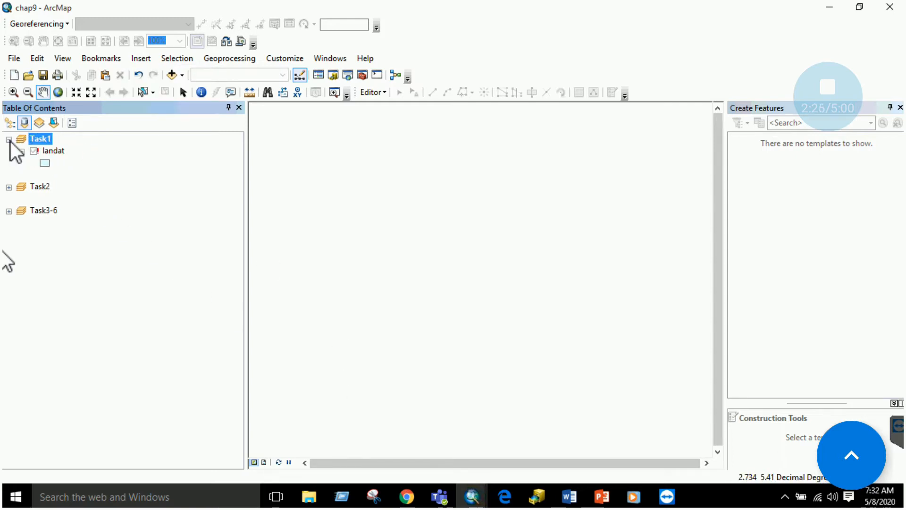
right_click(42, 152)
click(70, 174)
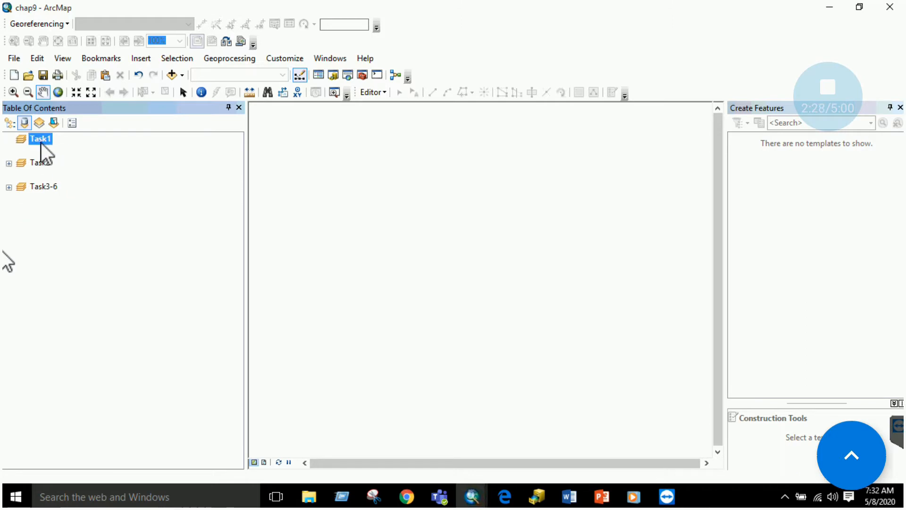
- Check the Step-5 instruction in Word and add landat.shp from the chap9 folder to the Task1 data frame in ArcMap
right_click(44, 141)
click(80, 148)
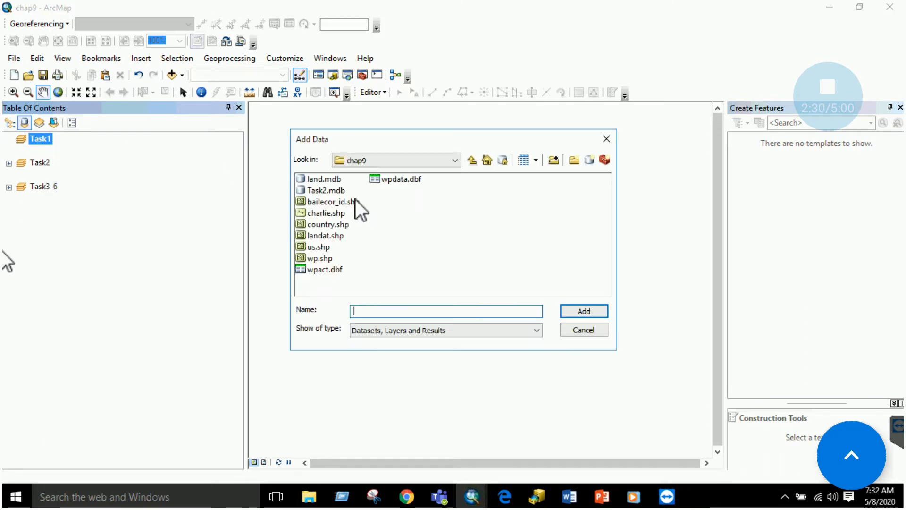
click(569, 497)
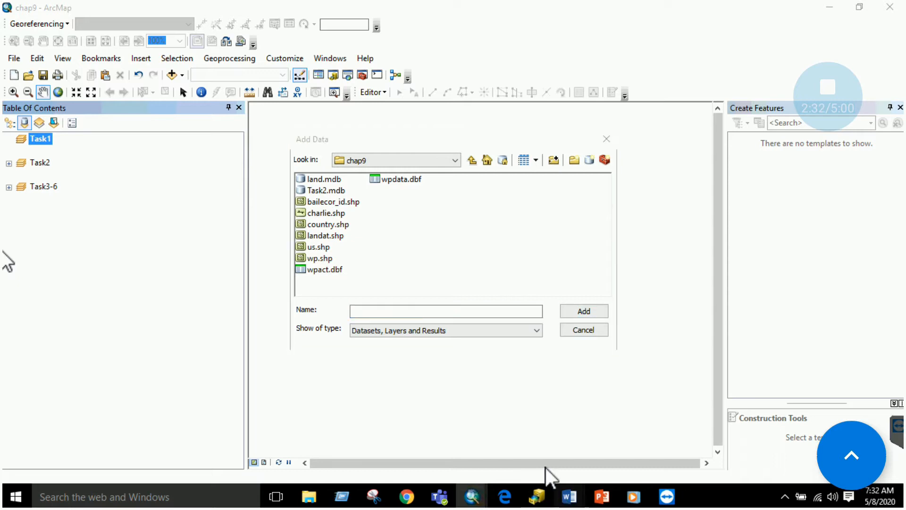
click(501, 444)
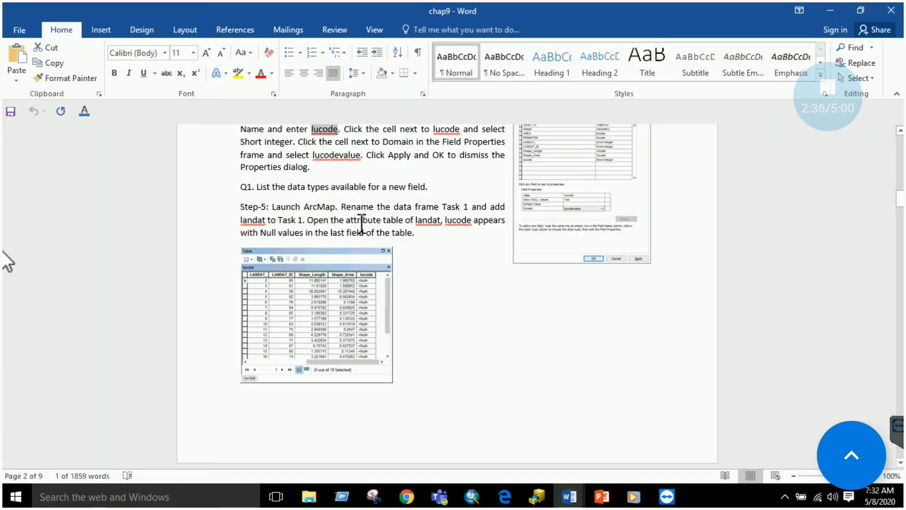
click(472, 497)
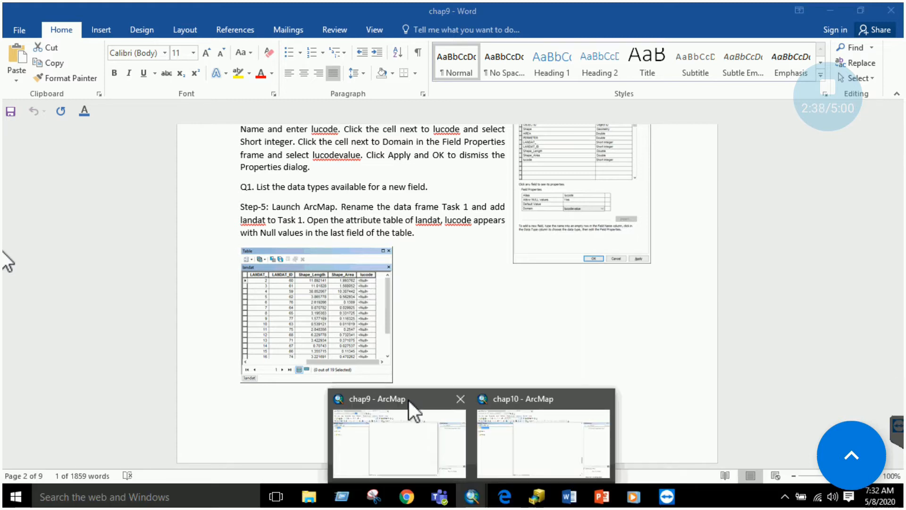
click(462, 430)
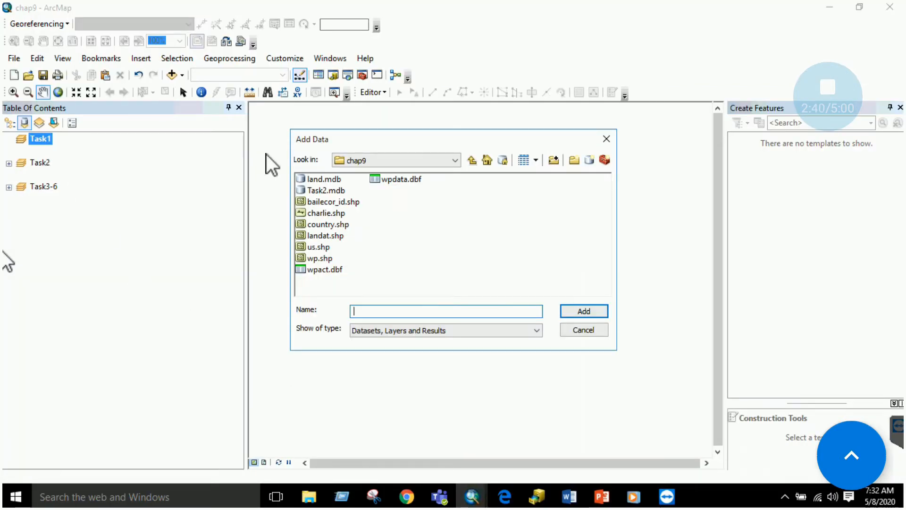
click(326, 235)
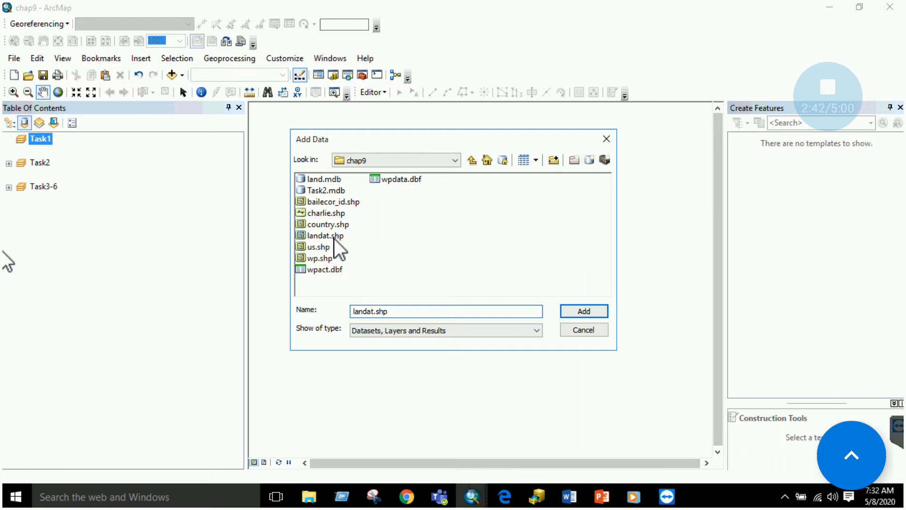
click(570, 314)
click(546, 308)
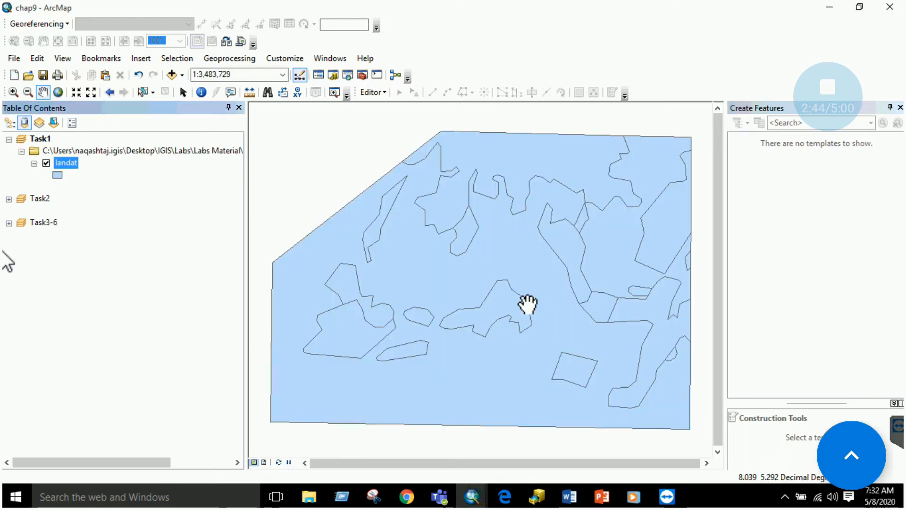
- Examine the fields in the landat layer's attribute table for lucode and close the table
right_click(66, 162)
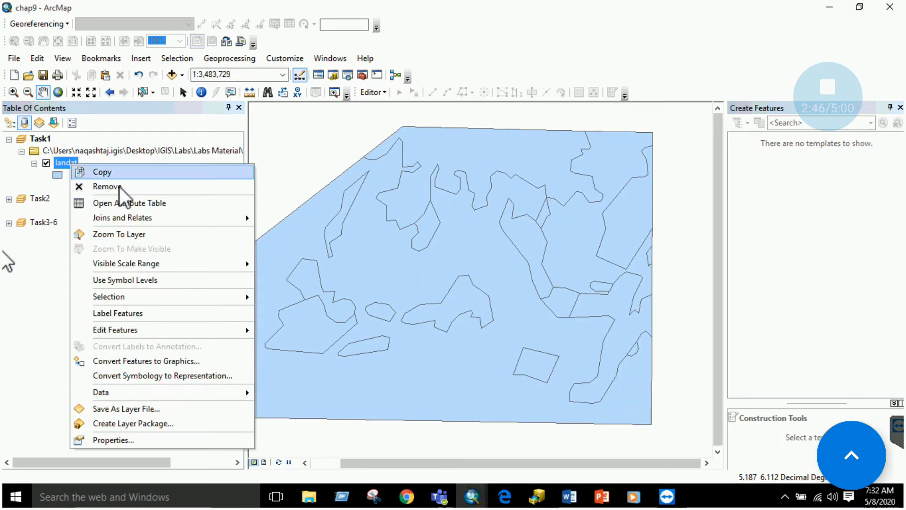
click(127, 202)
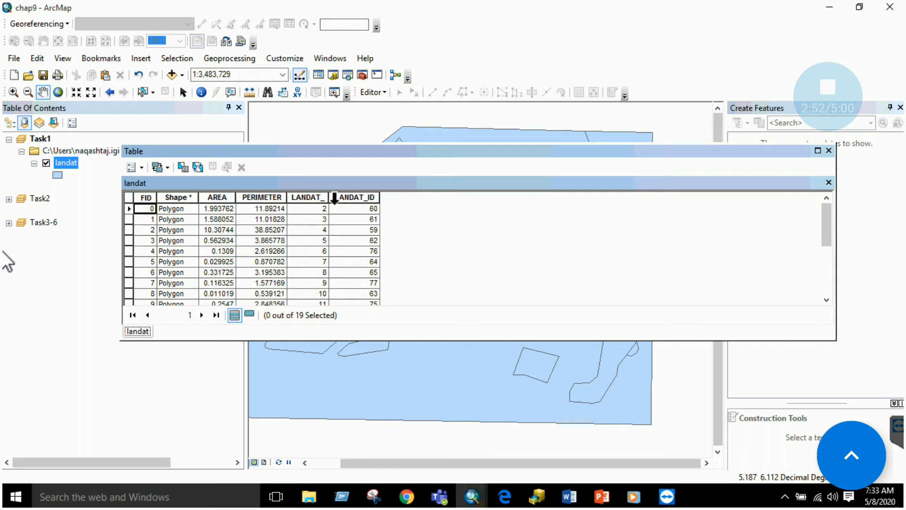
click(321, 197)
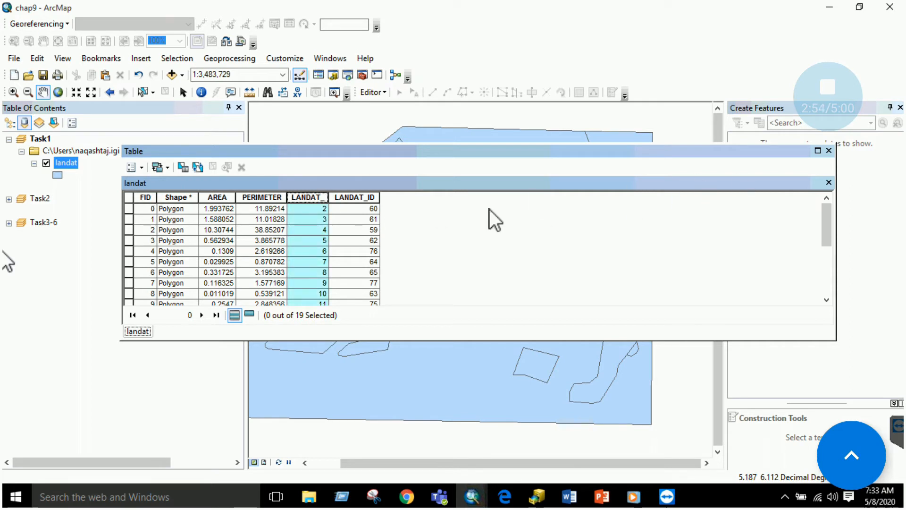
click(829, 150)
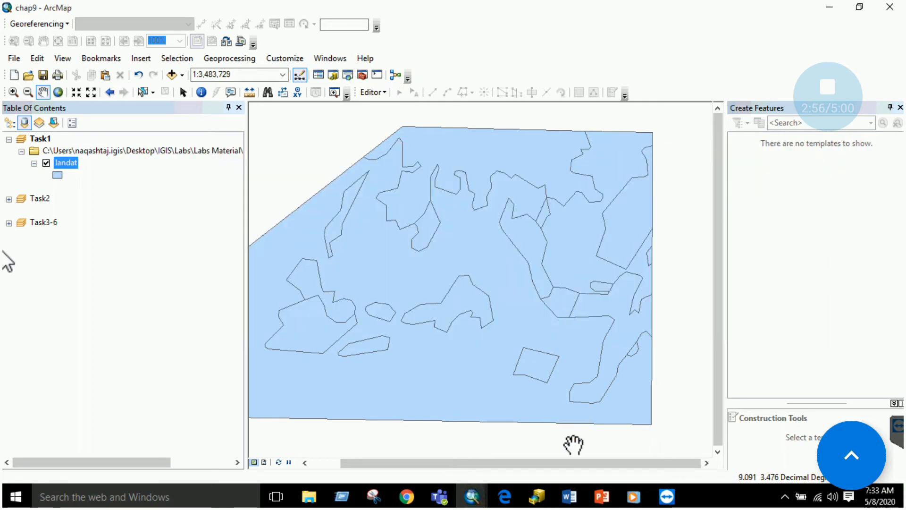
- Reread the Step-5 sentence about landat's attribute table in Word and check where the landat feature class is stored in ArcCatalog
mouse_move(572, 500)
click(525, 461)
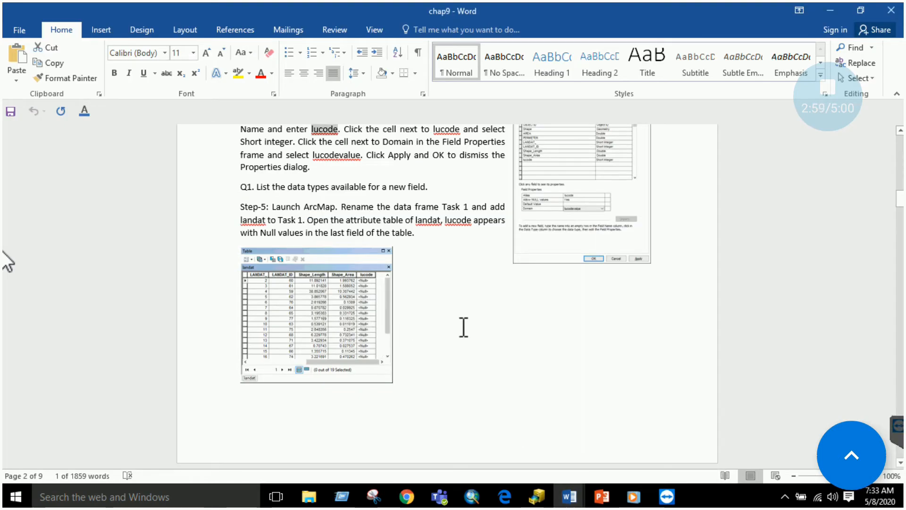
scroll(499, 328, down, 1)
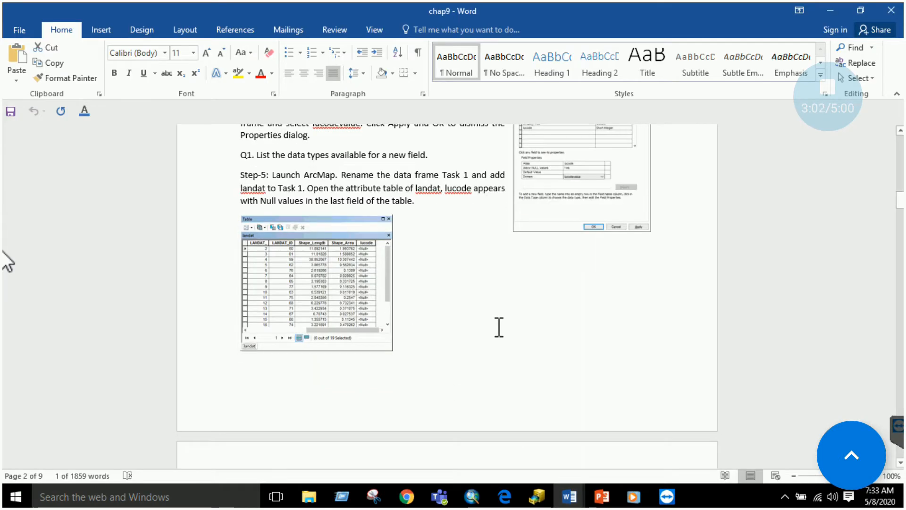
scroll(499, 327, down, 1)
scroll(499, 327, down, 1)
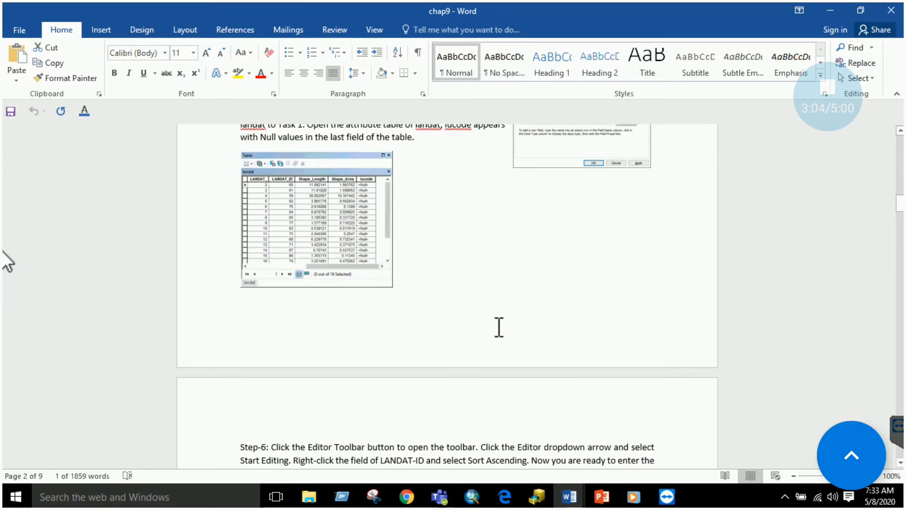
scroll(499, 328, up, 2)
drag(329, 189, 482, 191)
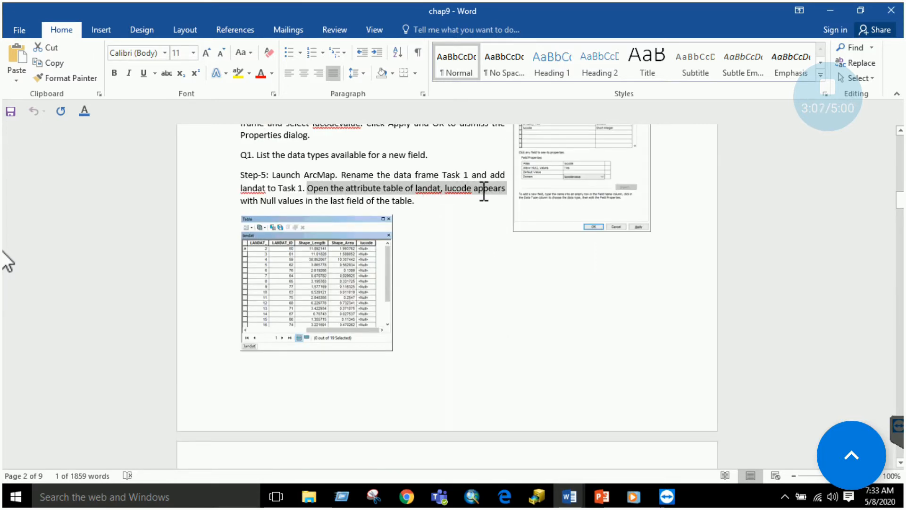
click(536, 499)
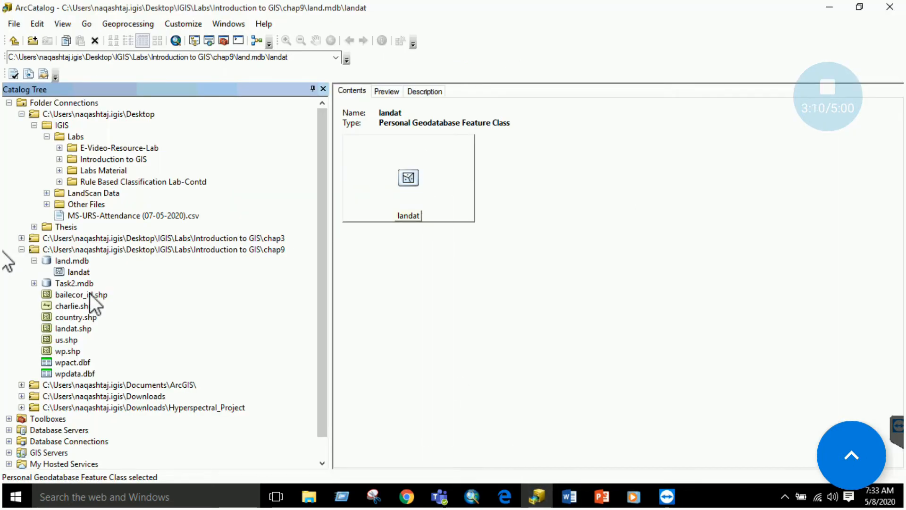
- Switch to the chap9 map in ArcMap, add landat from land.mdb to Task1, and remove the chap9 folder source holding the landat shapefile
mouse_move(472, 496)
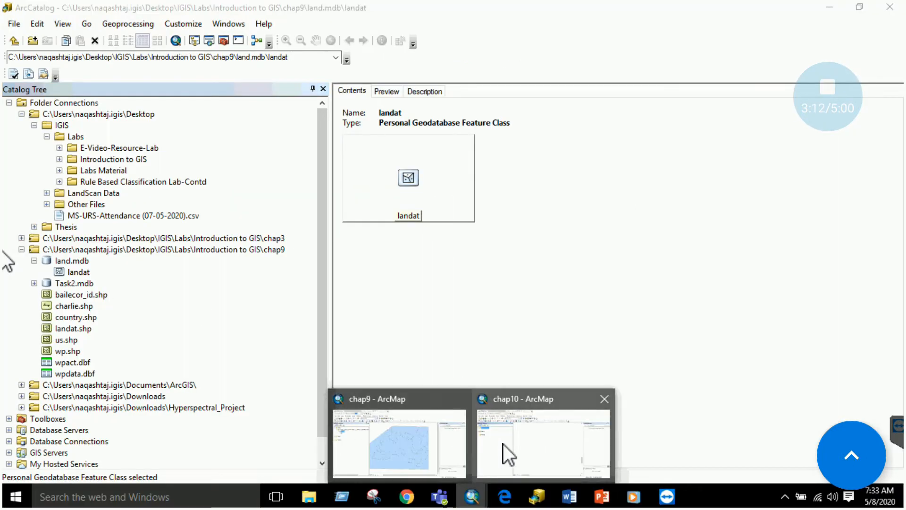
click(502, 446)
right_click(42, 138)
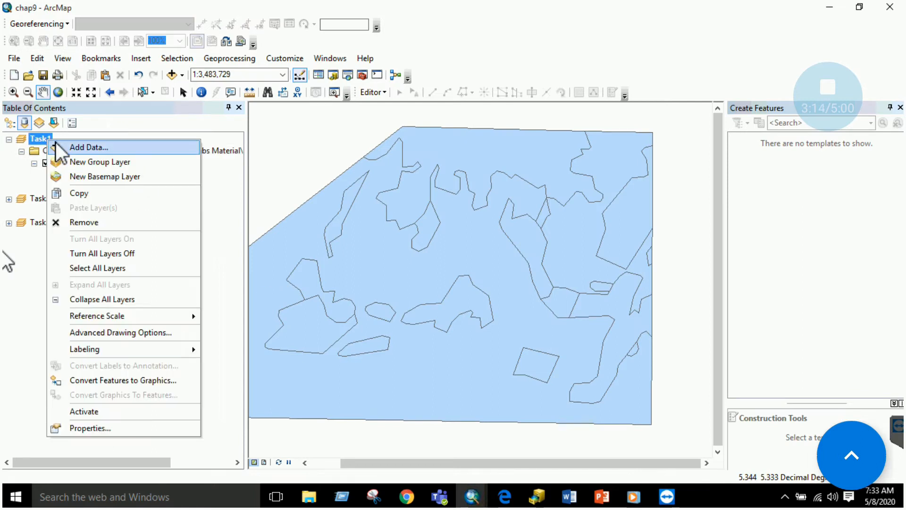
click(71, 145)
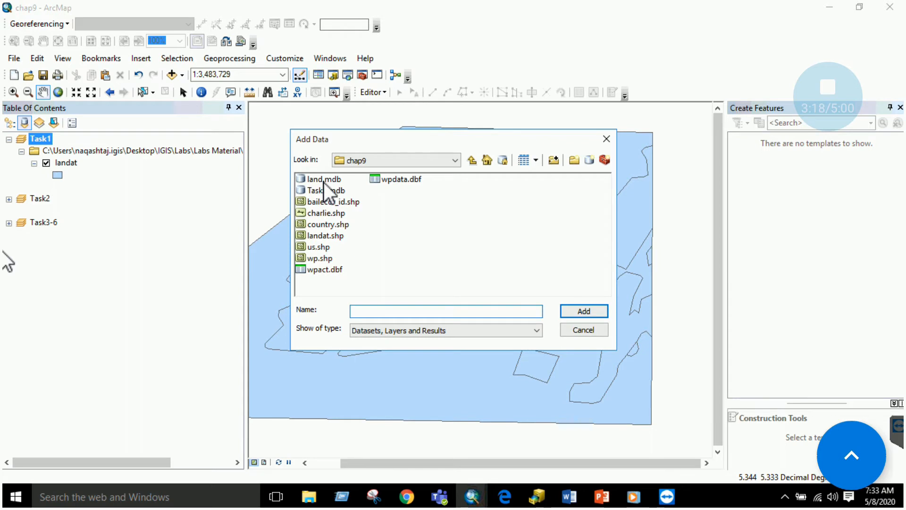
double_click(324, 183)
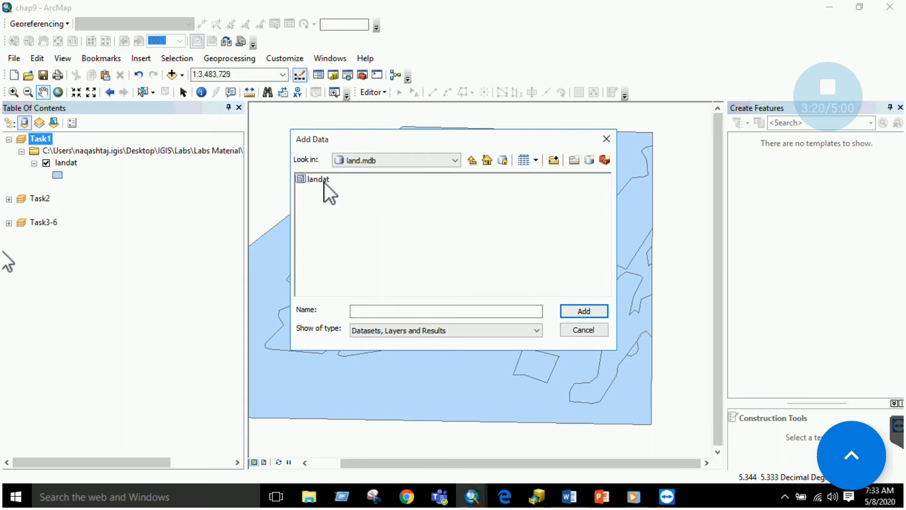
click(319, 181)
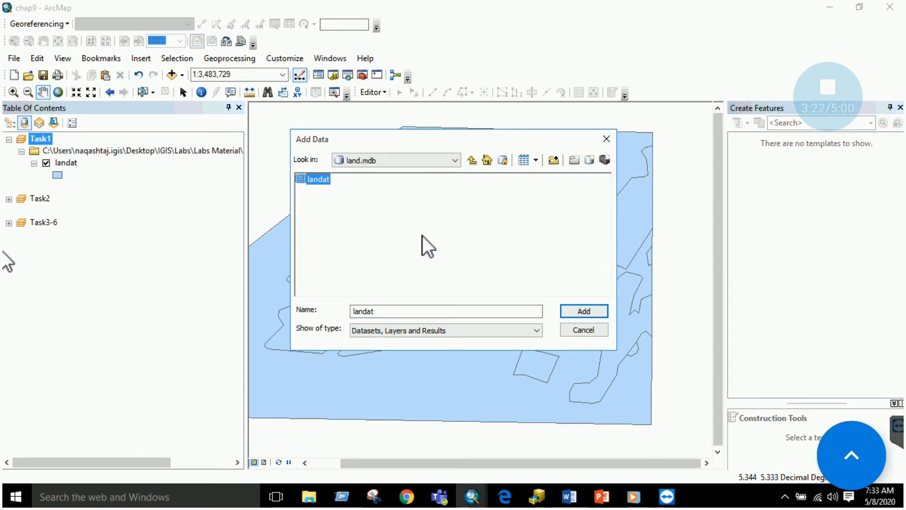
click(574, 310)
click(539, 310)
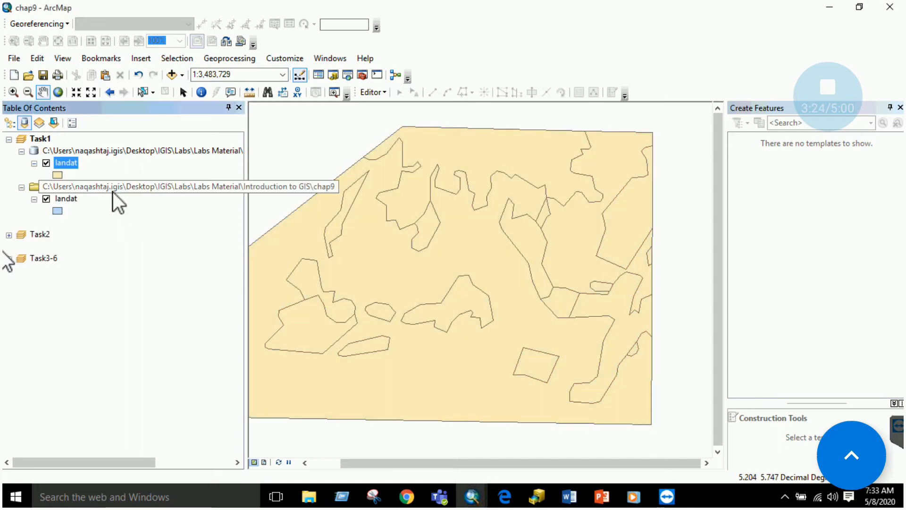
right_click(80, 187)
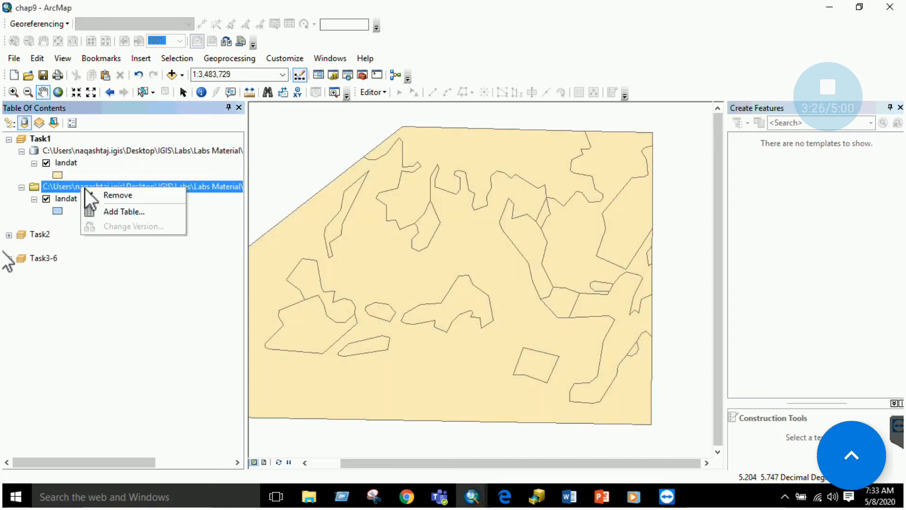
click(95, 196)
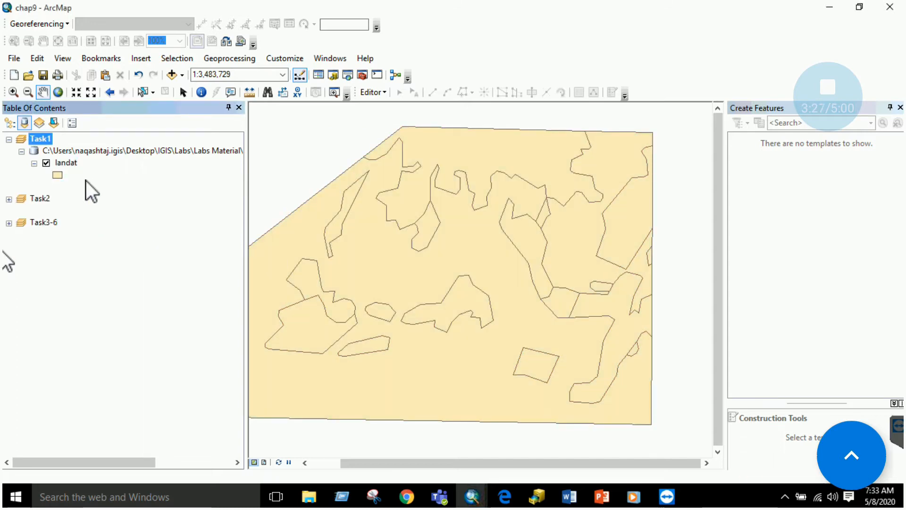
- Check the attribute table of the land.mdb landat layer for the lucode field and close the table
right_click(72, 161)
click(102, 200)
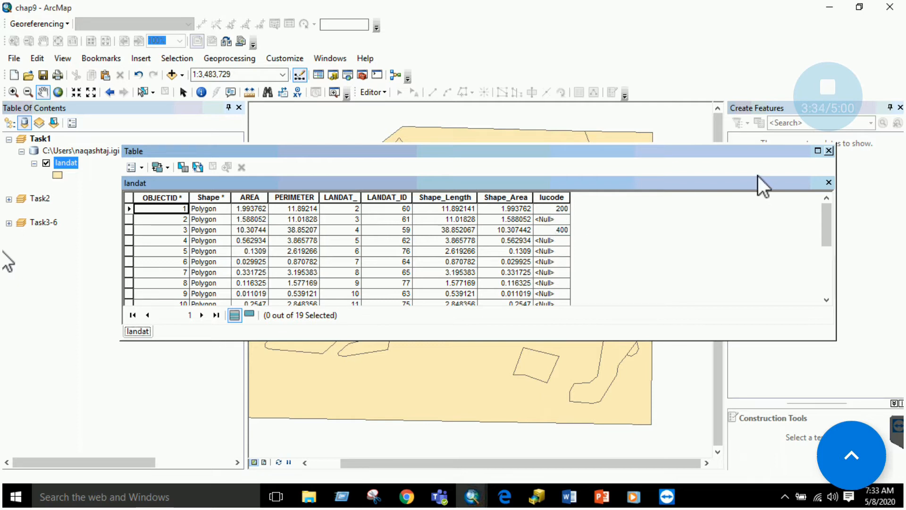
click(829, 151)
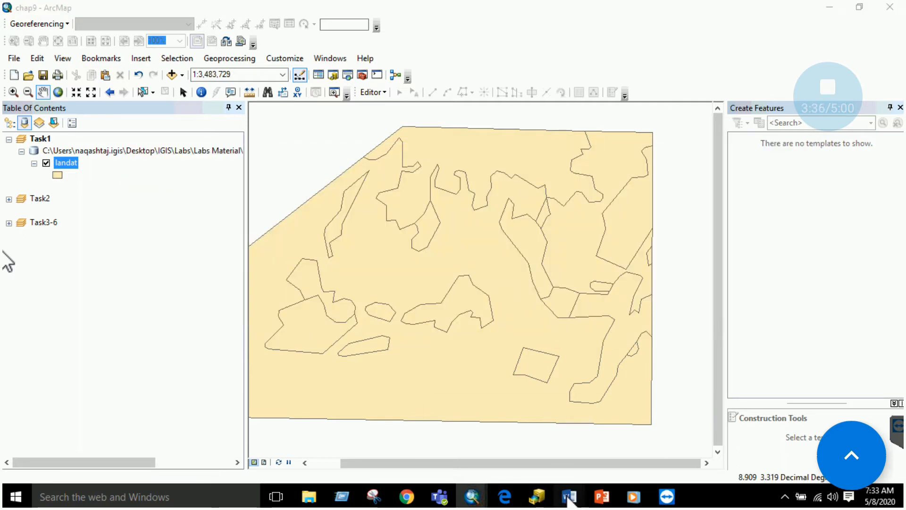
- Read the Step-6 editing and sorting instructions in the chap9 document in Word
mouse_move(570, 496)
click(486, 421)
scroll(396, 288, down, 10)
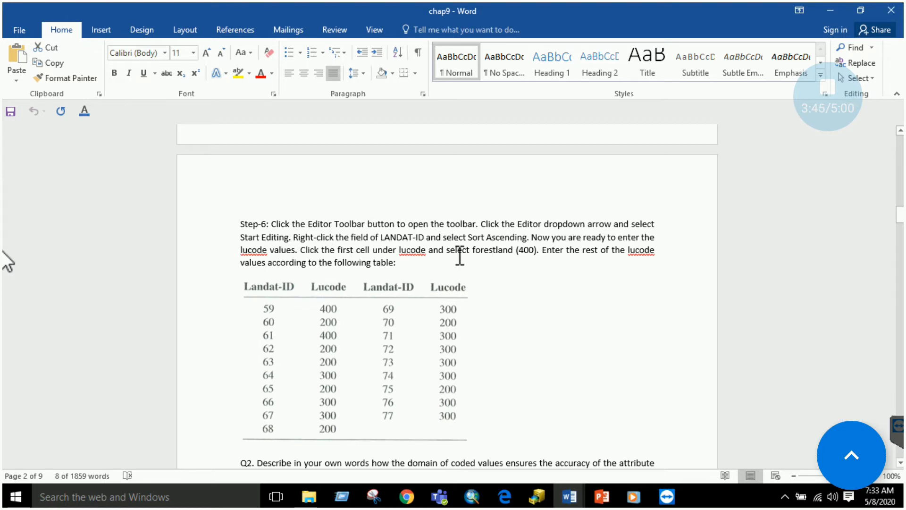
drag(437, 239, 526, 238)
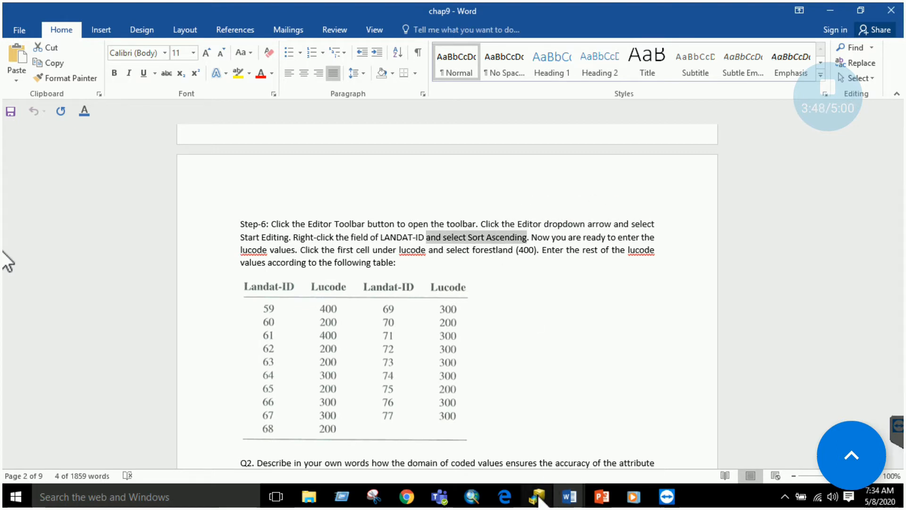
- Check that the Editor toolbar is enabled in the chap9 map in ArcMap, then start an edit session with the landat feature template selected
mouse_move(472, 497)
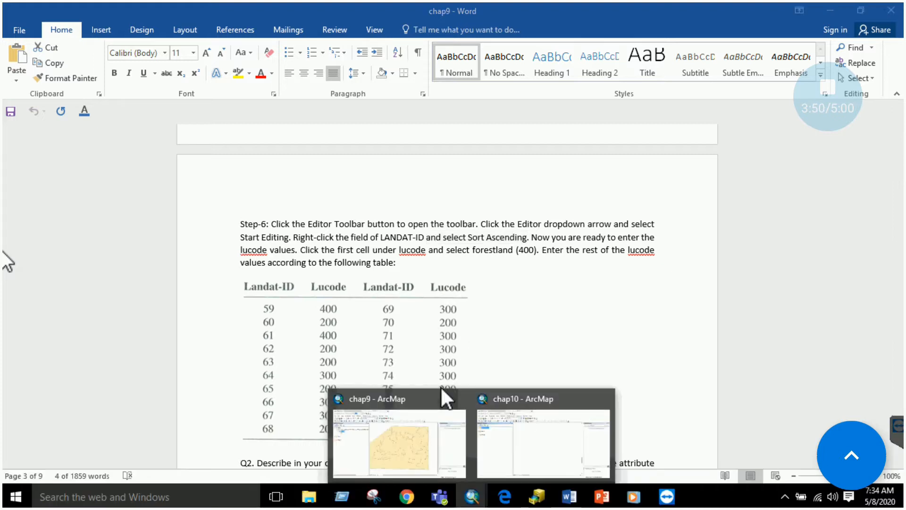
click(458, 441)
right_click(75, 161)
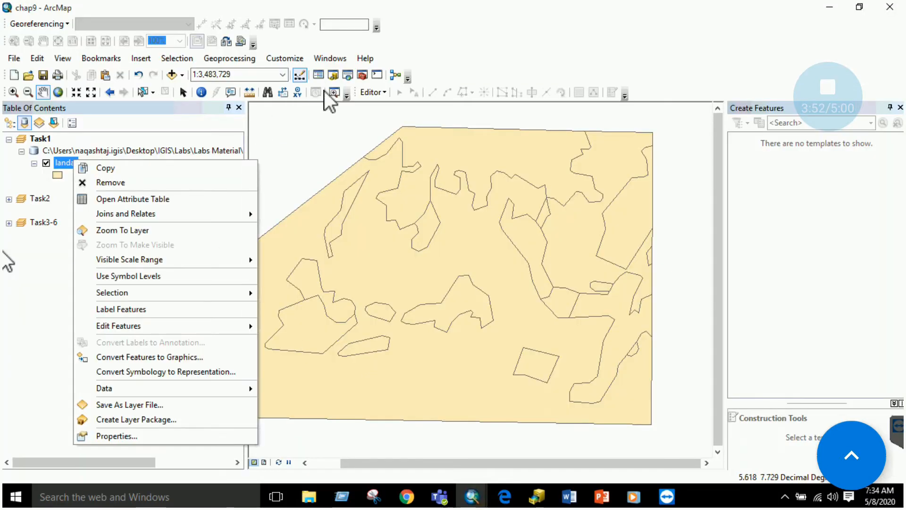
click(375, 96)
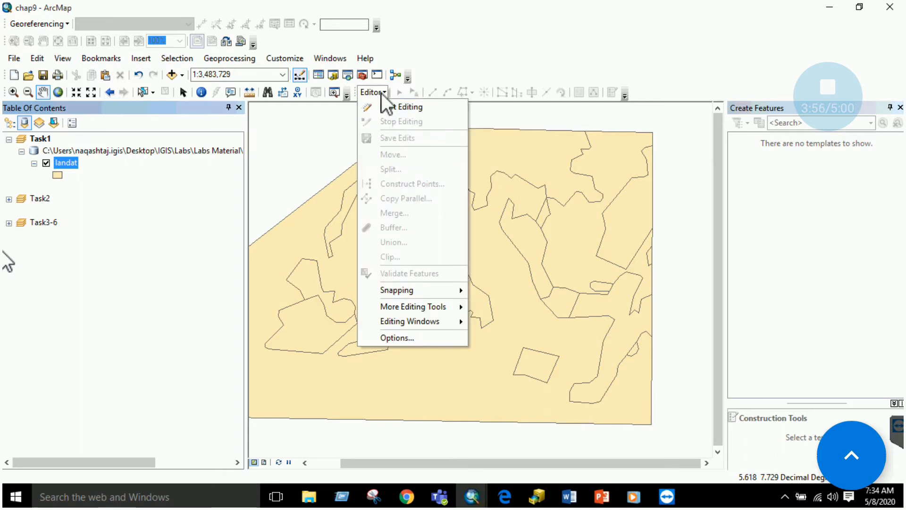
click(381, 93)
right_click(445, 71)
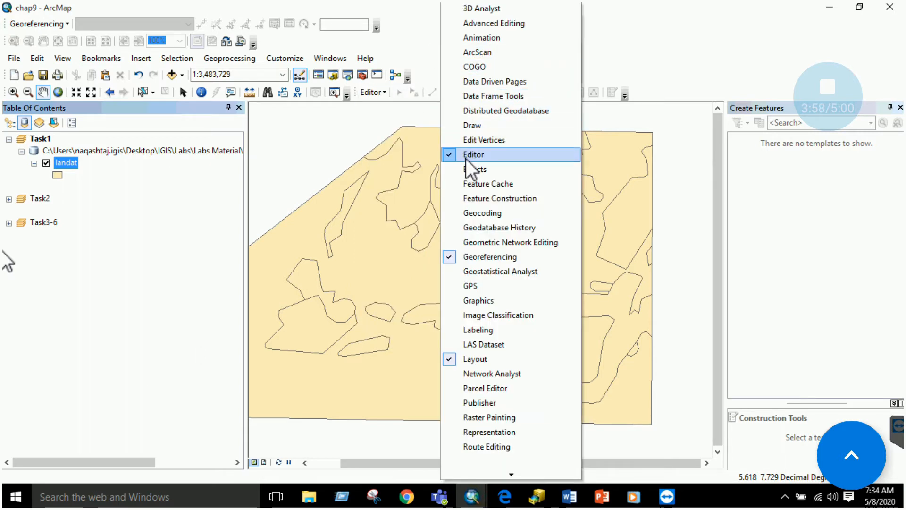
right_click(424, 34)
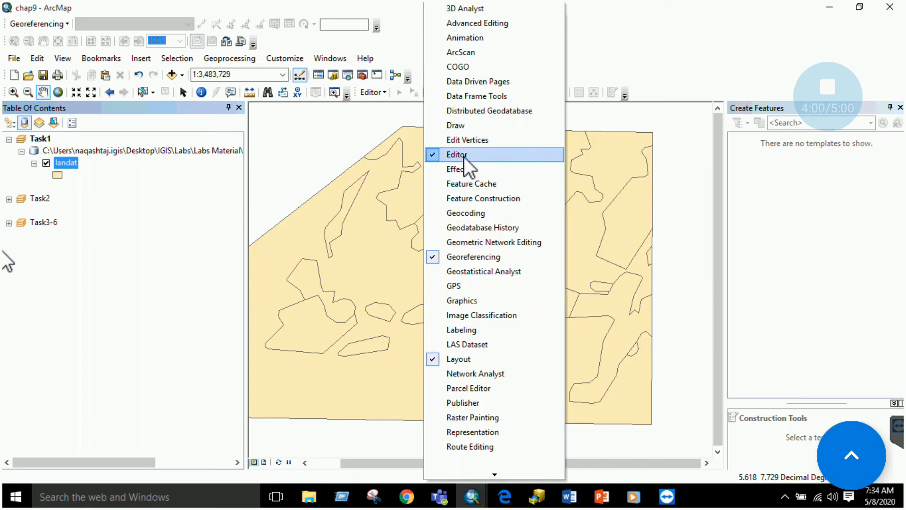
click(406, 55)
click(383, 93)
click(383, 105)
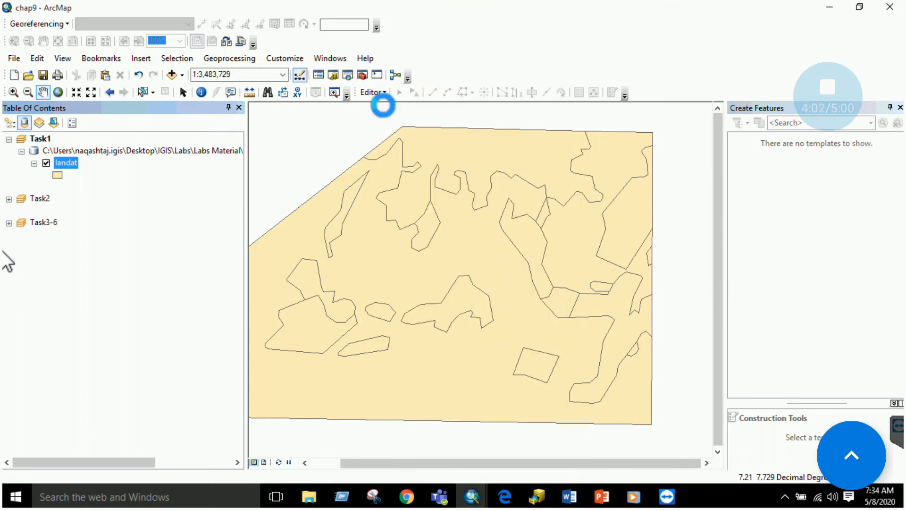
click(753, 152)
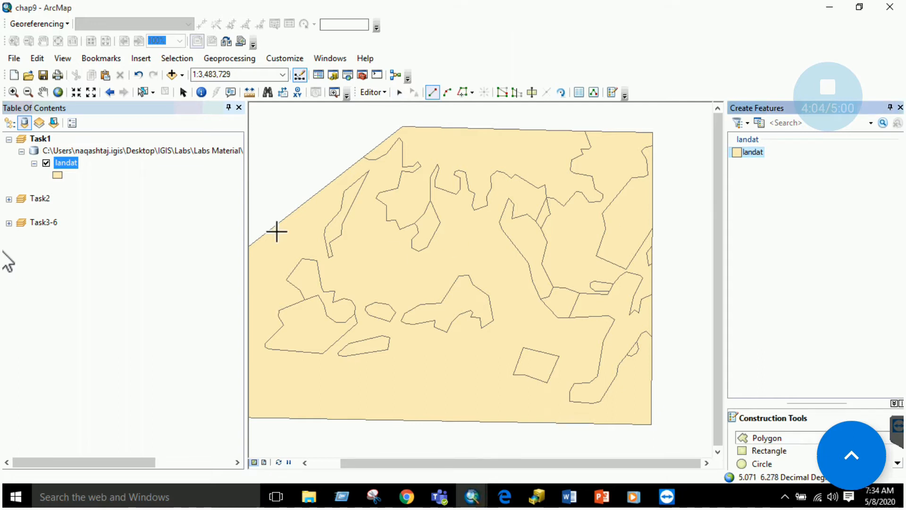
- Open landat's attribute table and sort the records by LANDAT_ID in ascending order
right_click(76, 165)
click(107, 205)
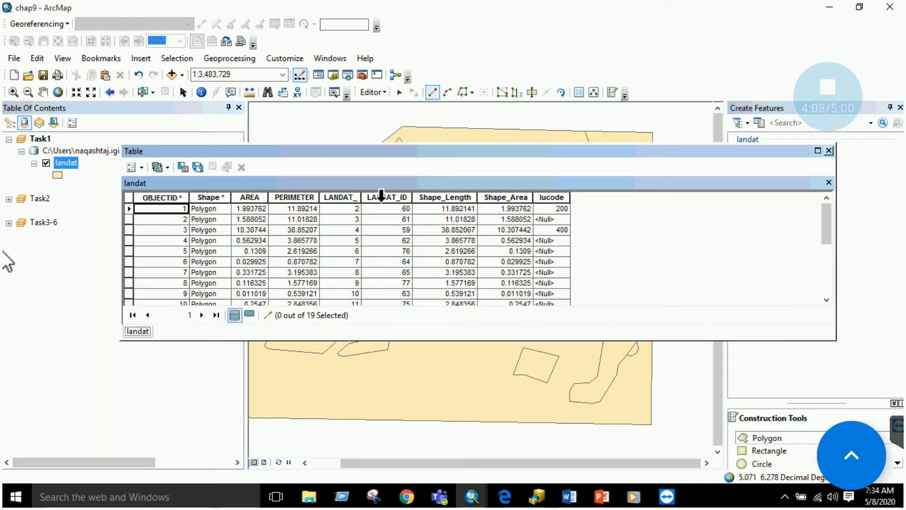
click(380, 194)
right_click(385, 196)
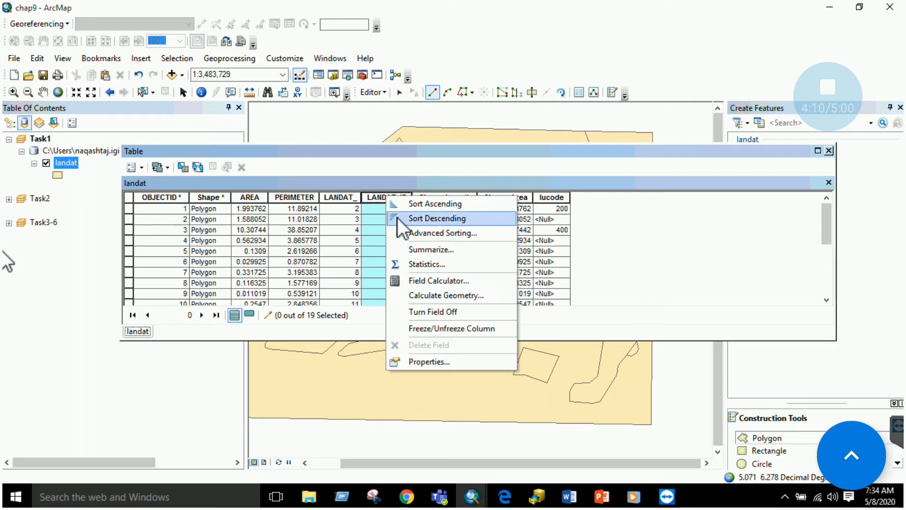
click(415, 206)
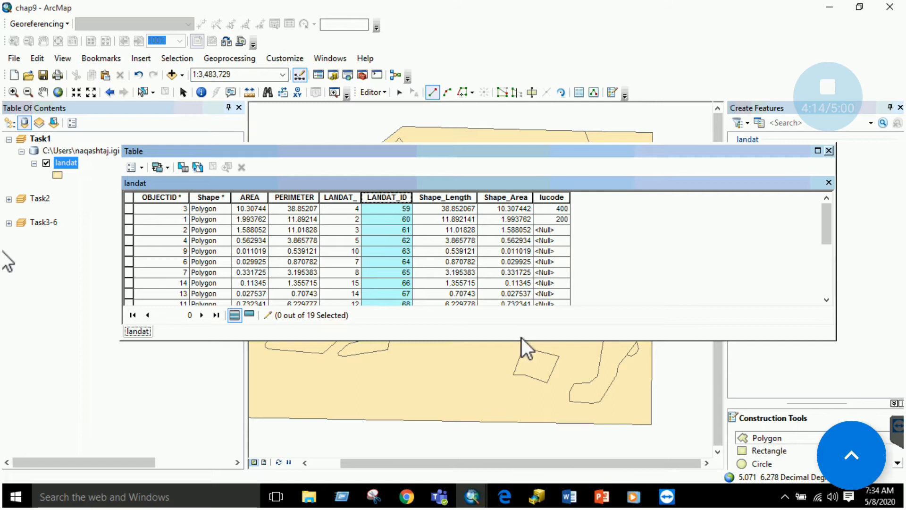
- Compare the Landat-ID and Lucode table in Step-6 of the Word document with the sorted landat records in ArcMap
click(571, 495)
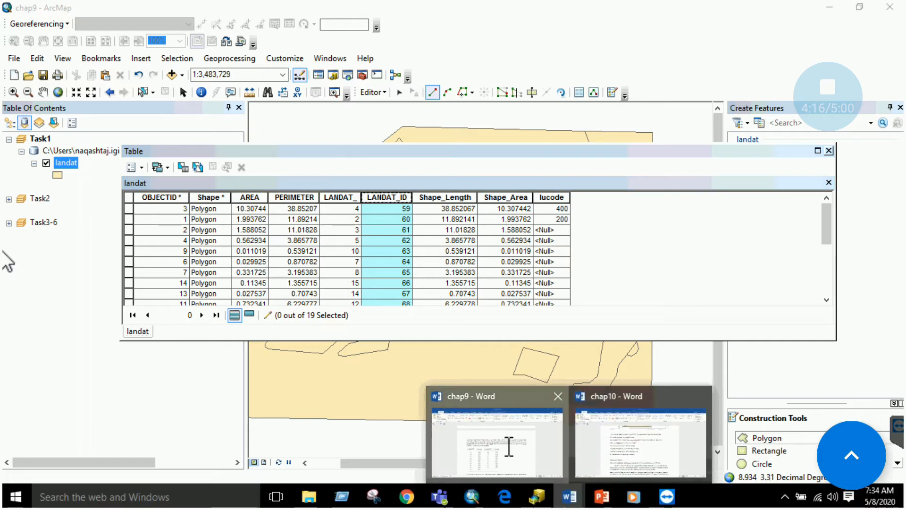
click(509, 446)
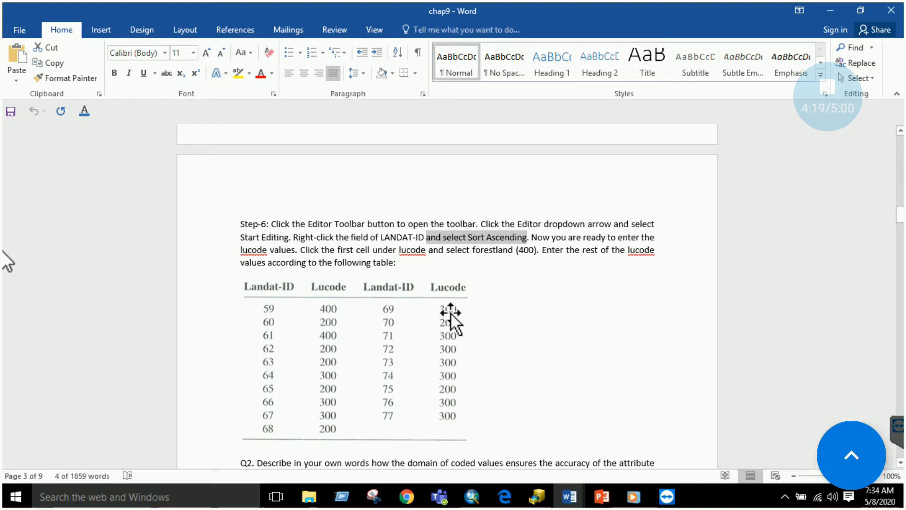
click(472, 497)
click(441, 432)
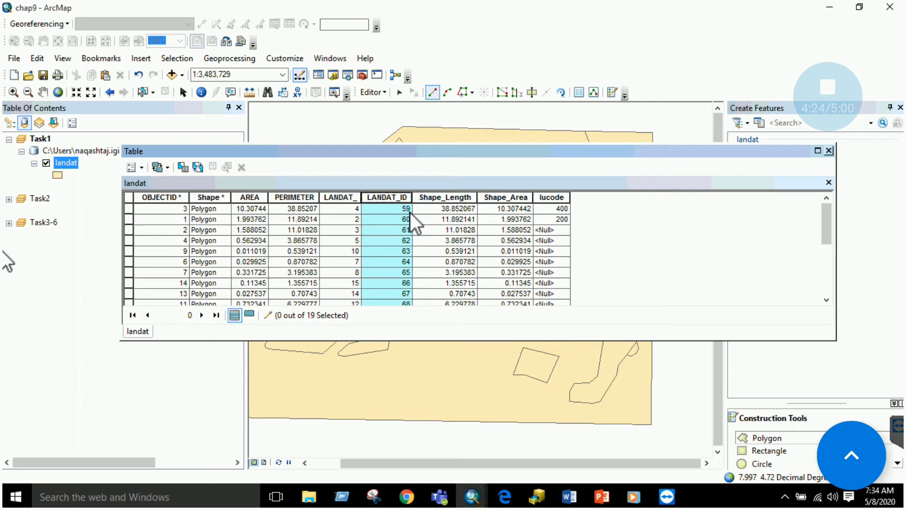
click(569, 495)
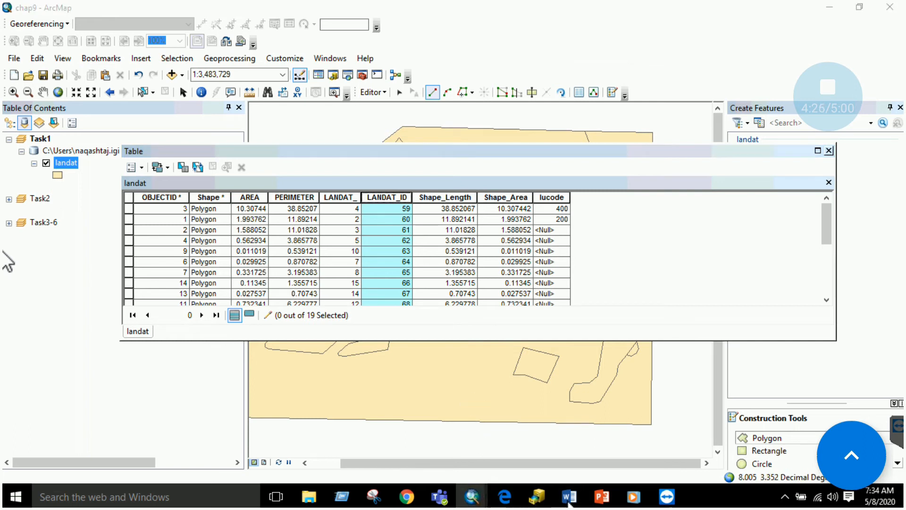
click(538, 468)
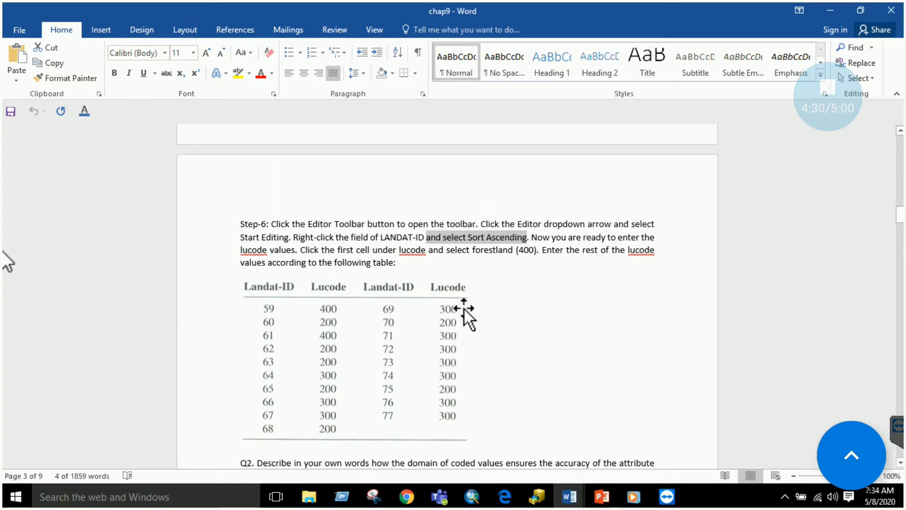
click(507, 283)
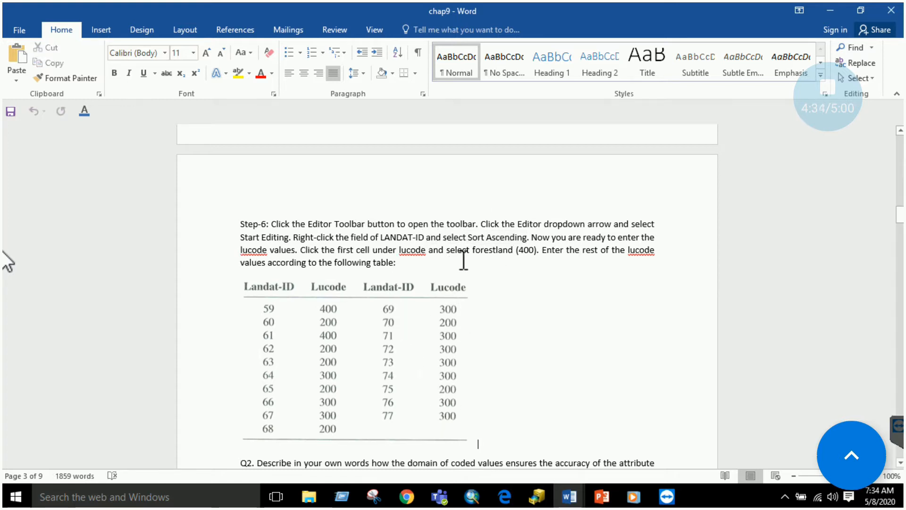
mouse_move(478, 493)
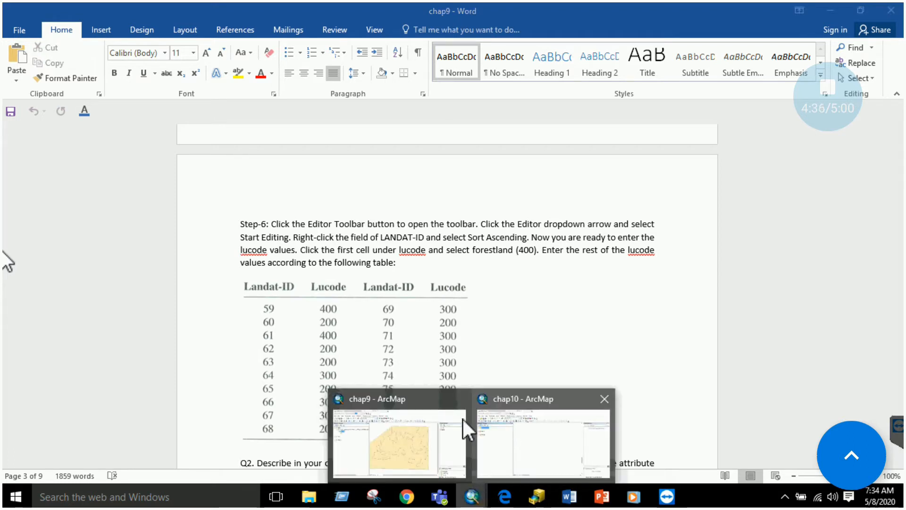
click(467, 420)
scroll(415, 234, down, 1)
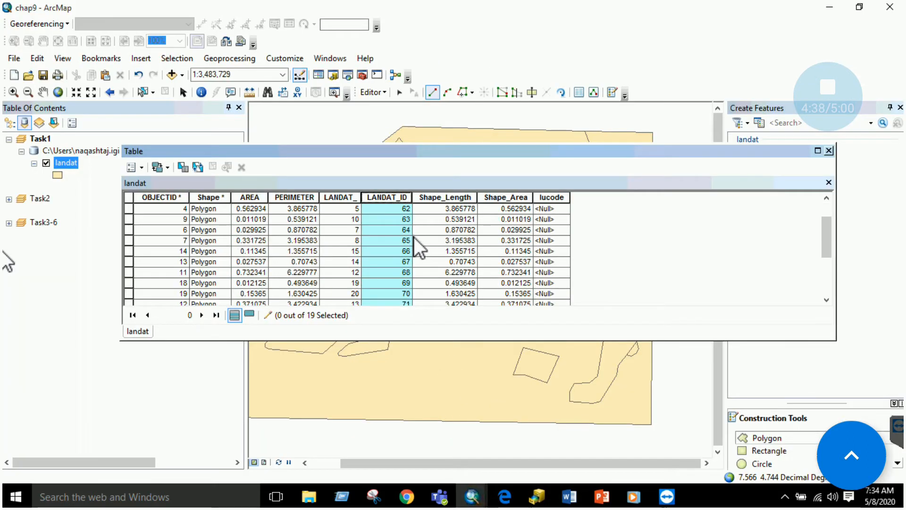
- Review the lucode column down to the last landat record, then save the edits and stop the edit session
click(552, 283)
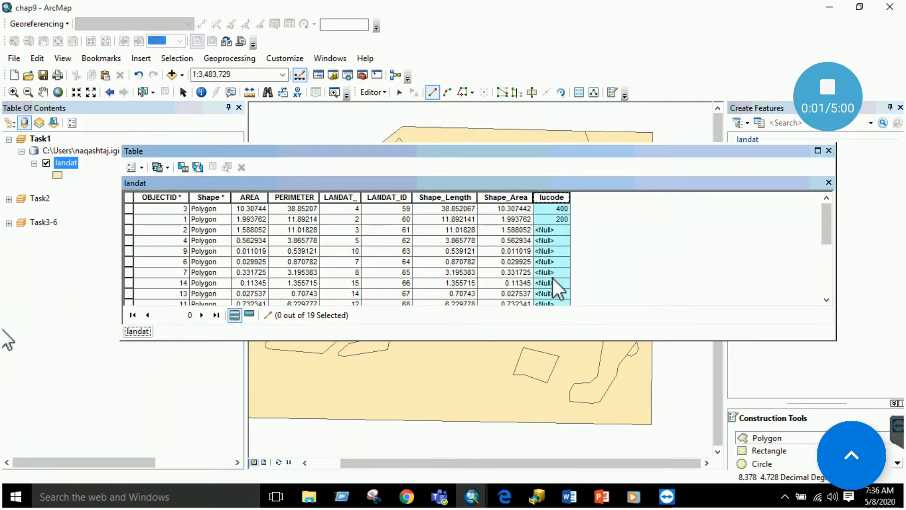
scroll(553, 278, down, 4)
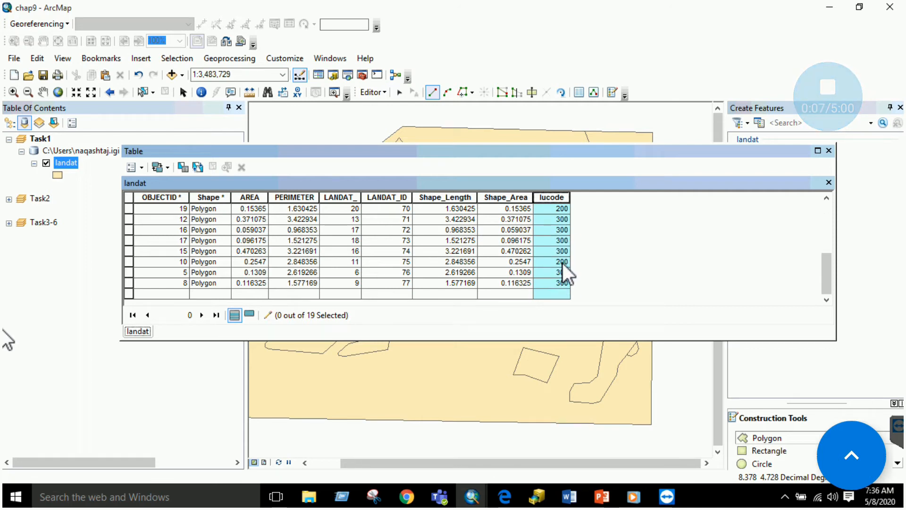
click(374, 92)
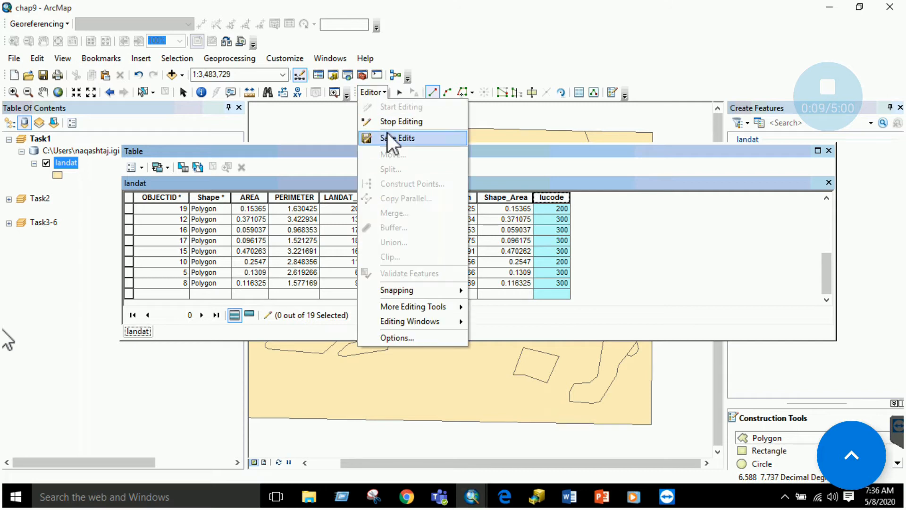
click(387, 134)
click(383, 93)
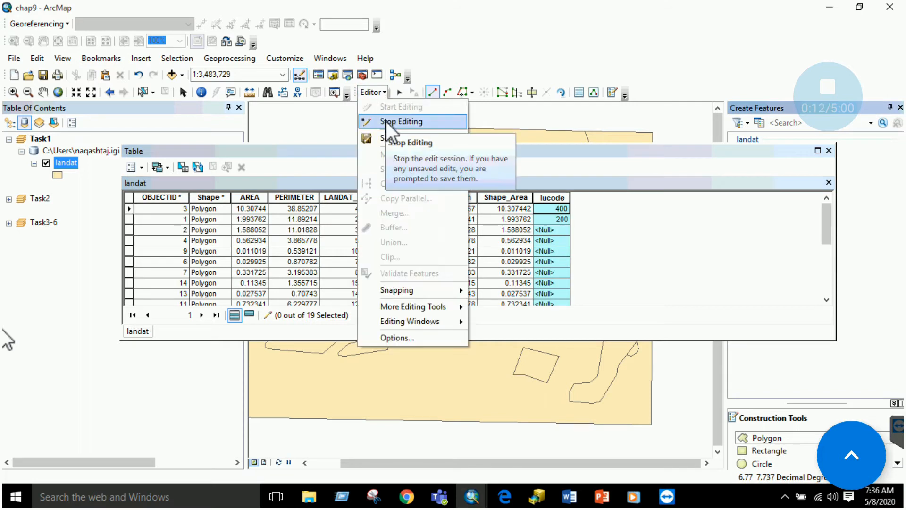
click(386, 122)
- Review the Step-6 lucode table and Step-7 in the Word document, and check them against landat's lucode column in ArcMap
mouse_move(569, 496)
click(511, 457)
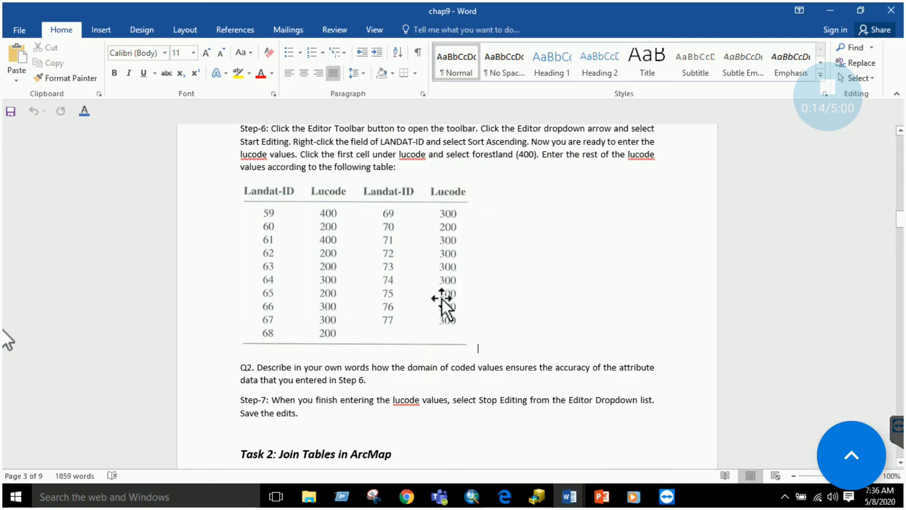
scroll(412, 351, down, 2)
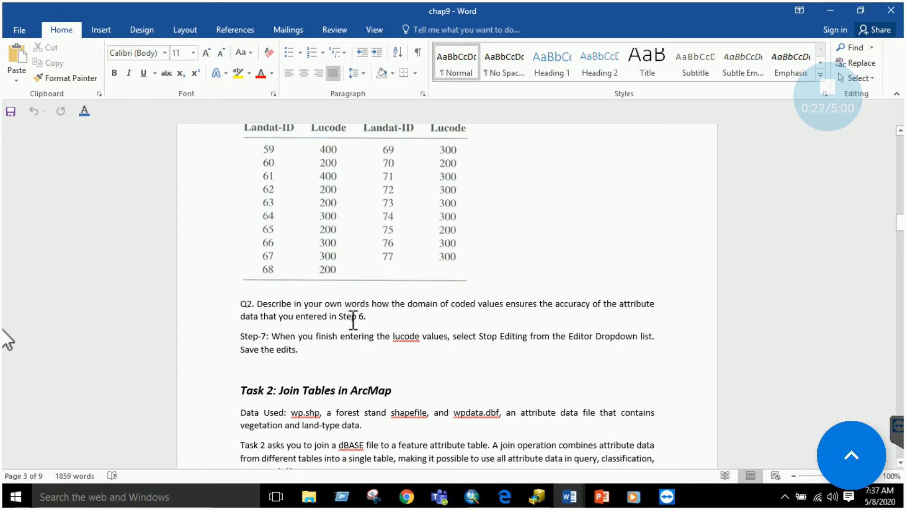
click(472, 497)
click(449, 443)
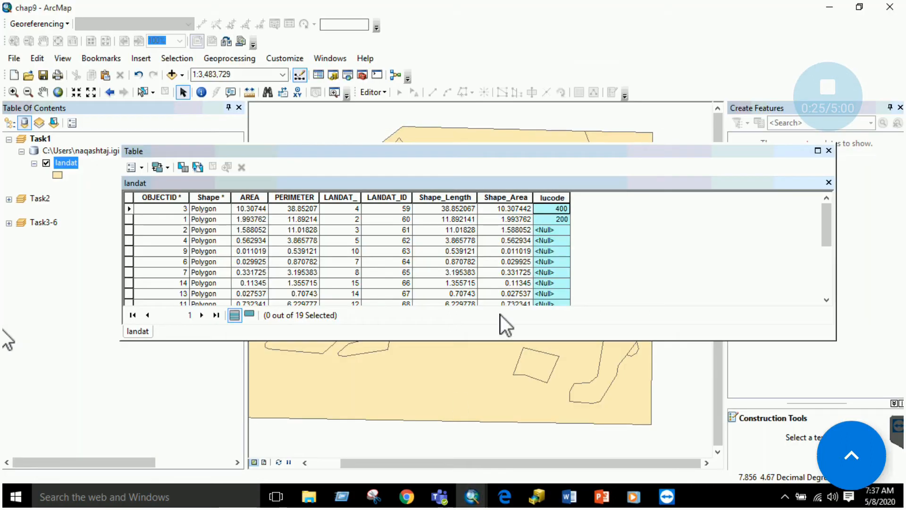
scroll(557, 237, down, 1)
click(557, 230)
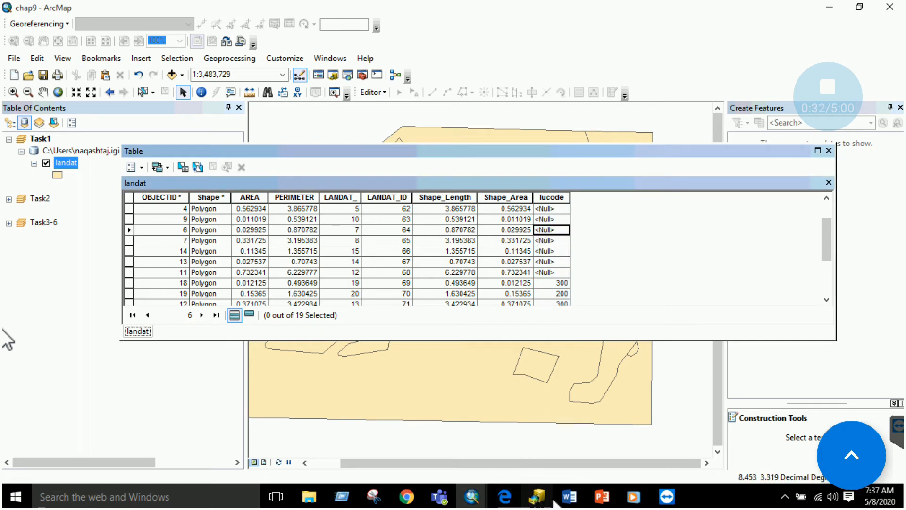
- Switch to the Word document and read the Task 2 introduction and Step-1, highlighting wp.shp in the Data Used line
click(567, 499)
click(512, 472)
scroll(475, 320, down, 3)
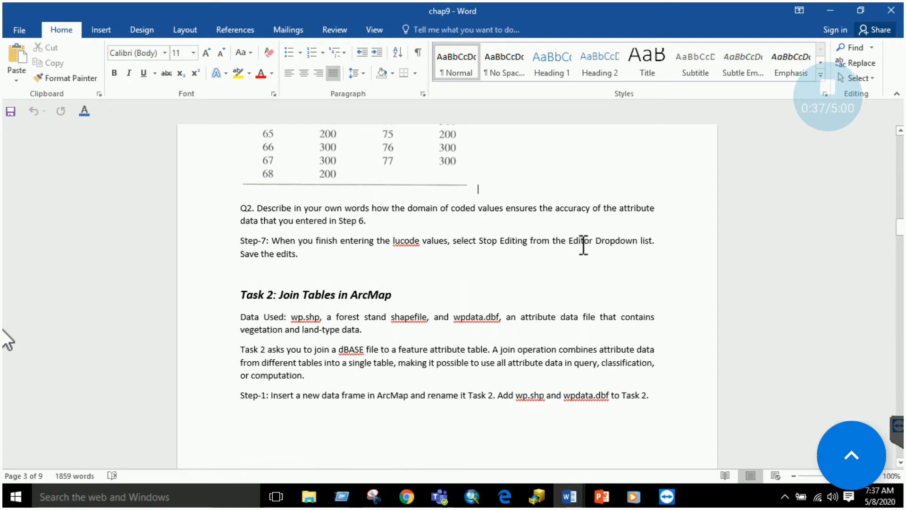
scroll(414, 273, down, 2)
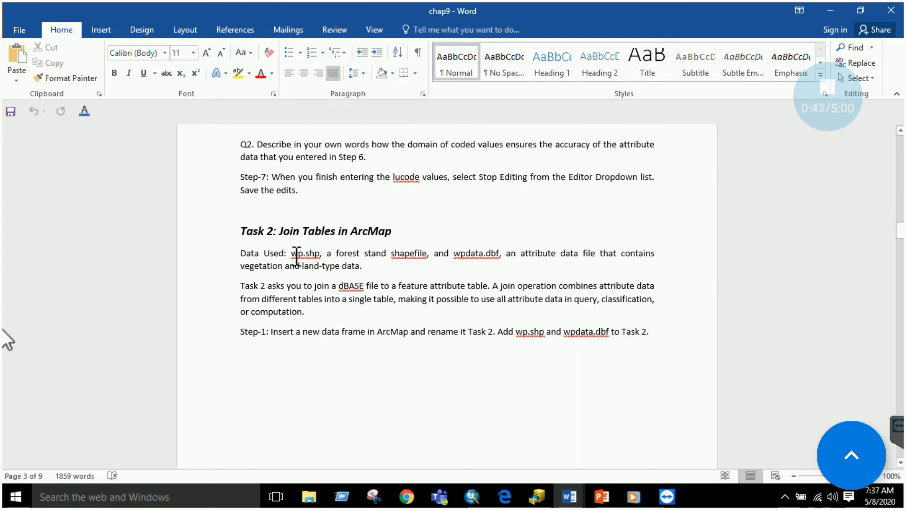
drag(293, 255, 326, 258)
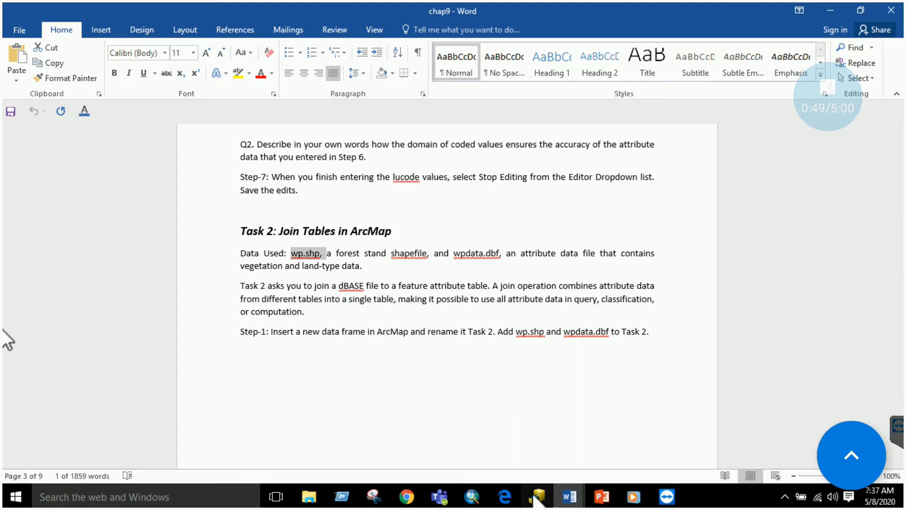
- Switch to the chap9 map in ArcMap and close landat's attribute table
mouse_move(481, 500)
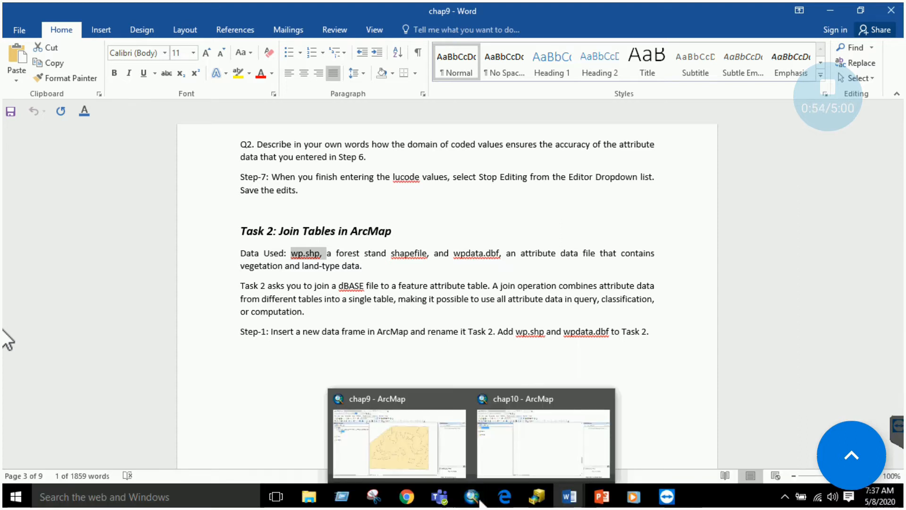
click(420, 427)
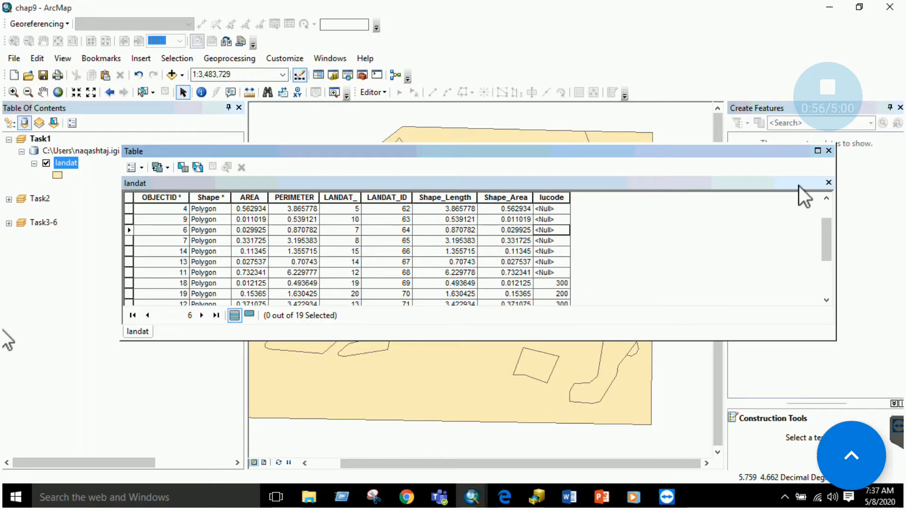
click(829, 151)
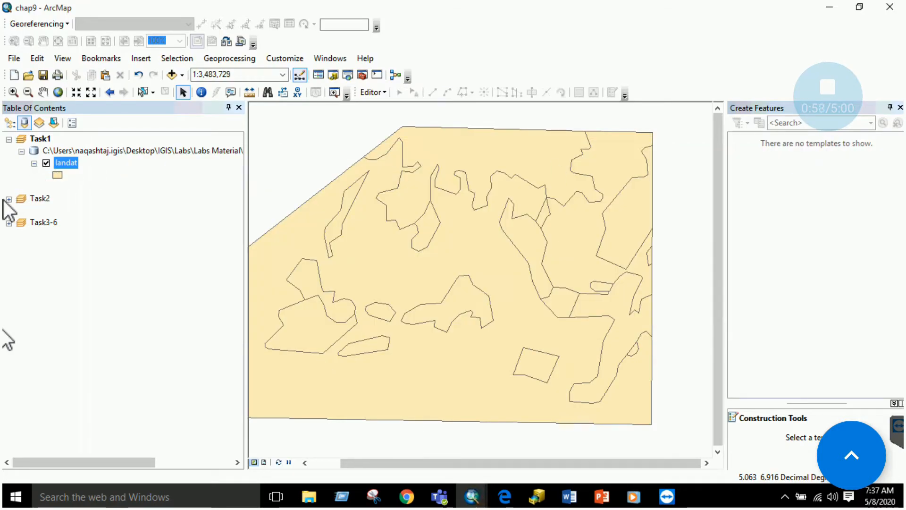
- Turn off the landat layer and collapse the Task1 data frame in the table of contents
click(9, 139)
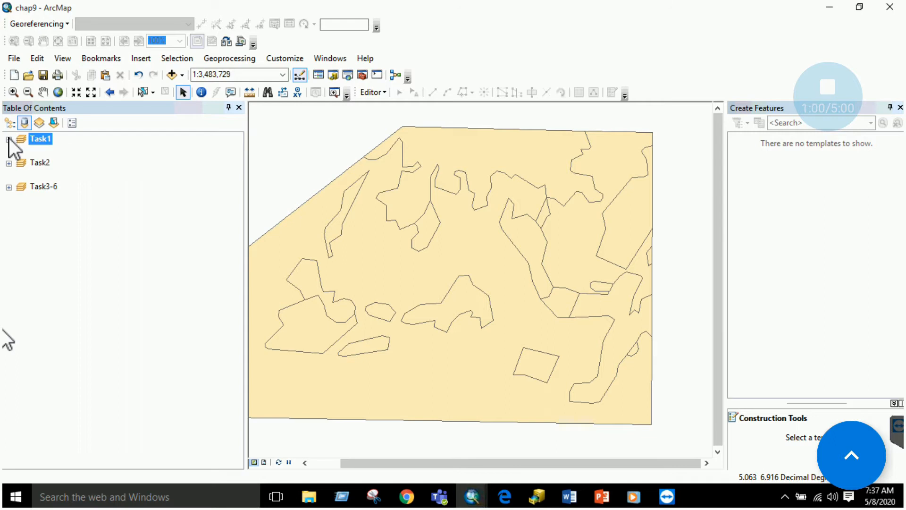
click(9, 138)
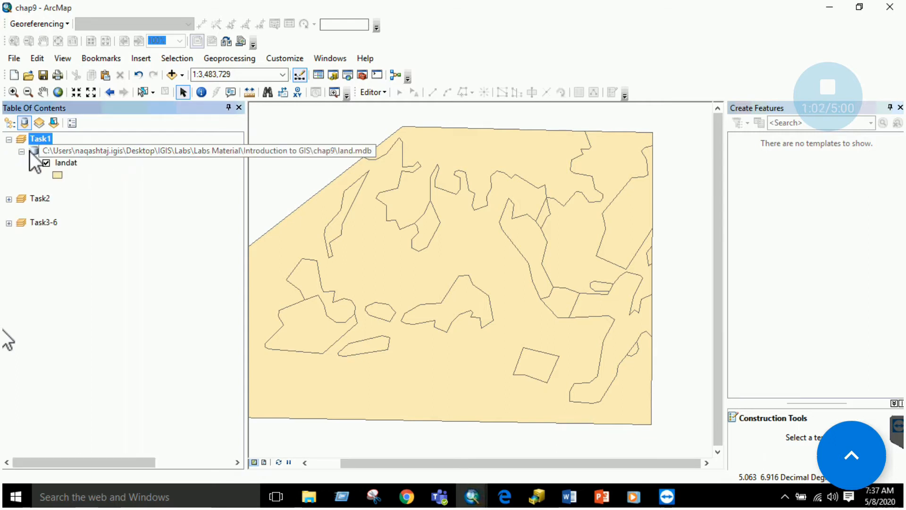
click(45, 162)
click(10, 139)
- Expand the Task2 data frame and remove its wp layer and wpdata table
click(9, 163)
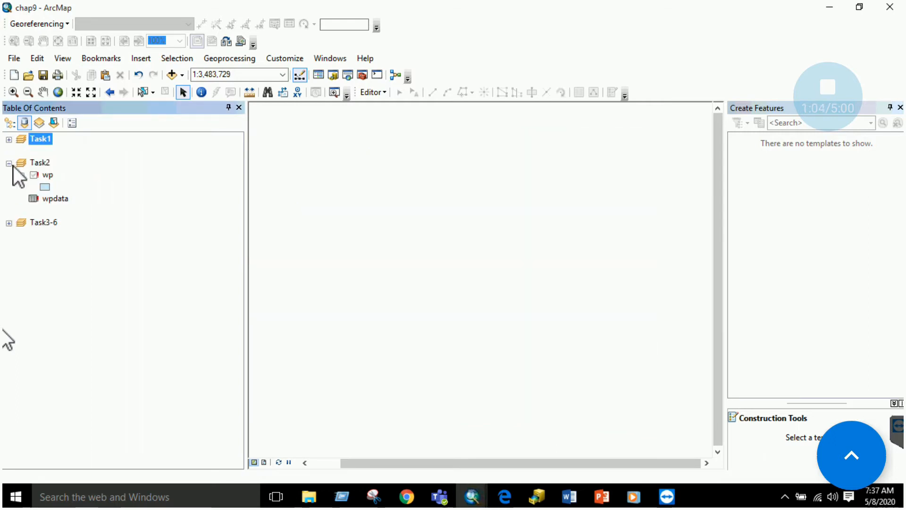
right_click(46, 175)
click(81, 198)
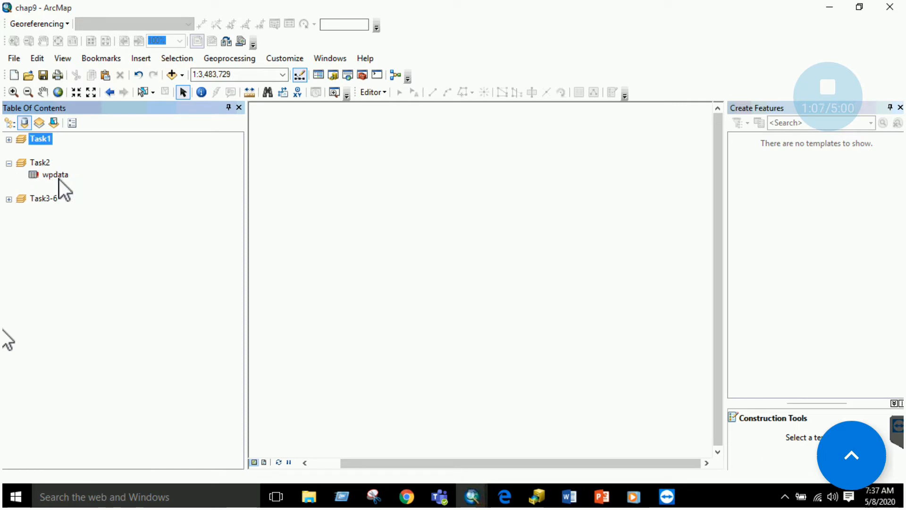
right_click(58, 175)
click(85, 211)
- Add wp.shp from the chap9 folder to the Task2 data frame
right_click(42, 163)
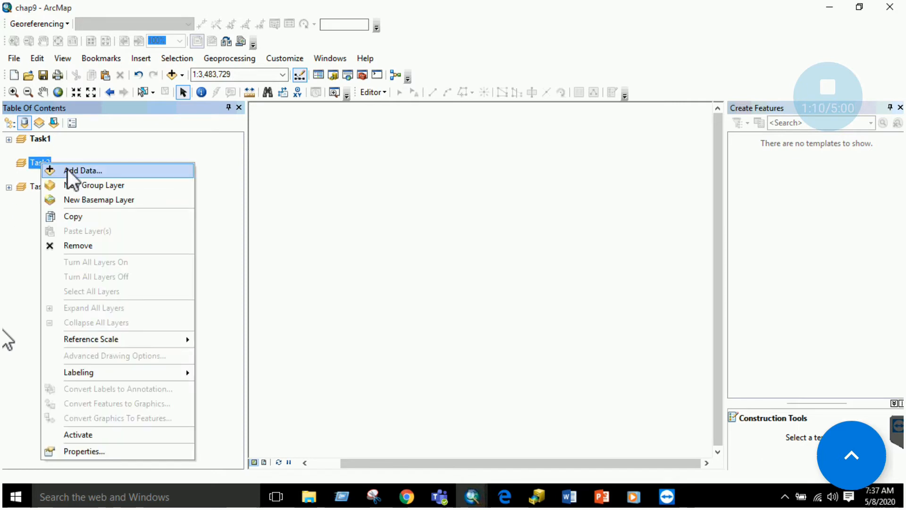
click(78, 170)
click(473, 160)
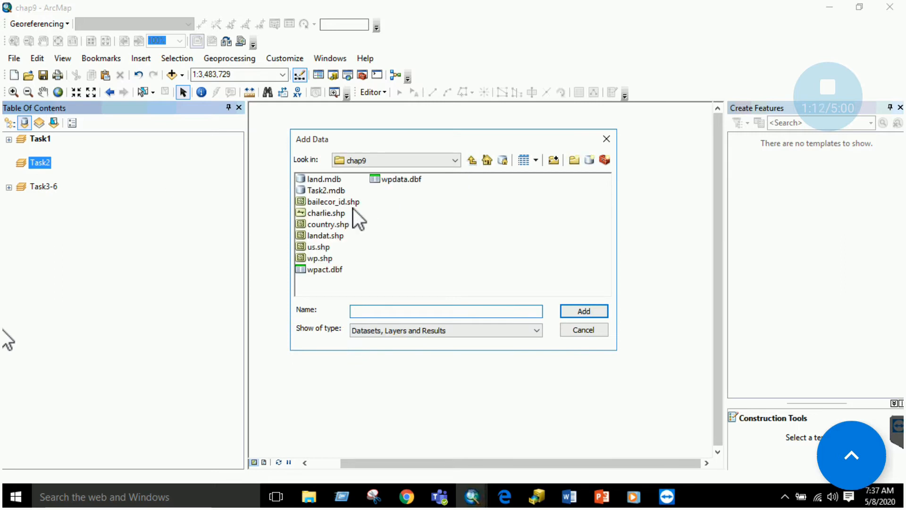
double_click(321, 257)
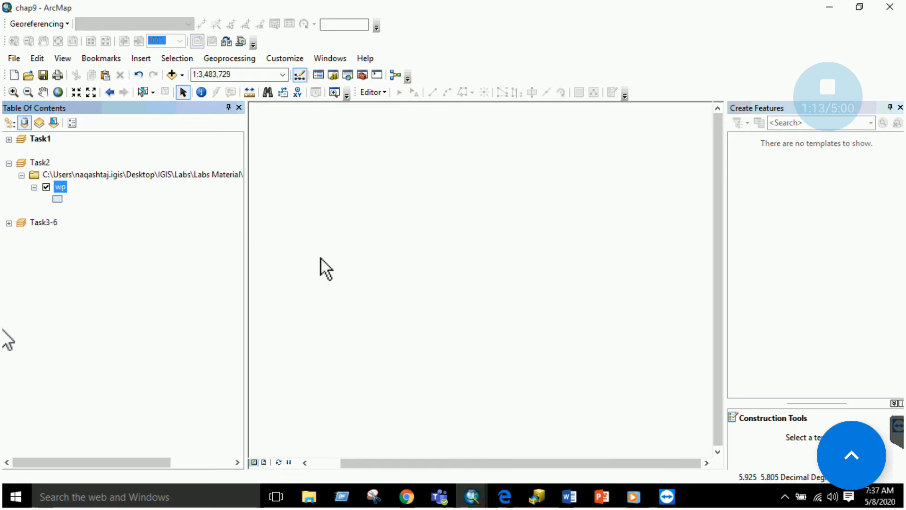
- Open the Add Data dialog again for the Task2 data frame
right_click(55, 174)
right_click(48, 163)
click(66, 170)
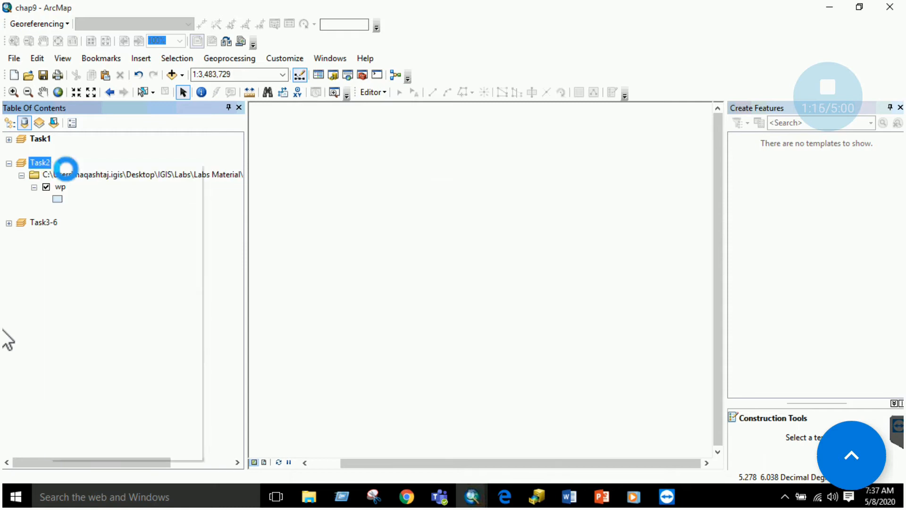
- Add the wpdata table to the Task2 data frame and switch to the chap9 Word document to read Step-2
double_click(399, 181)
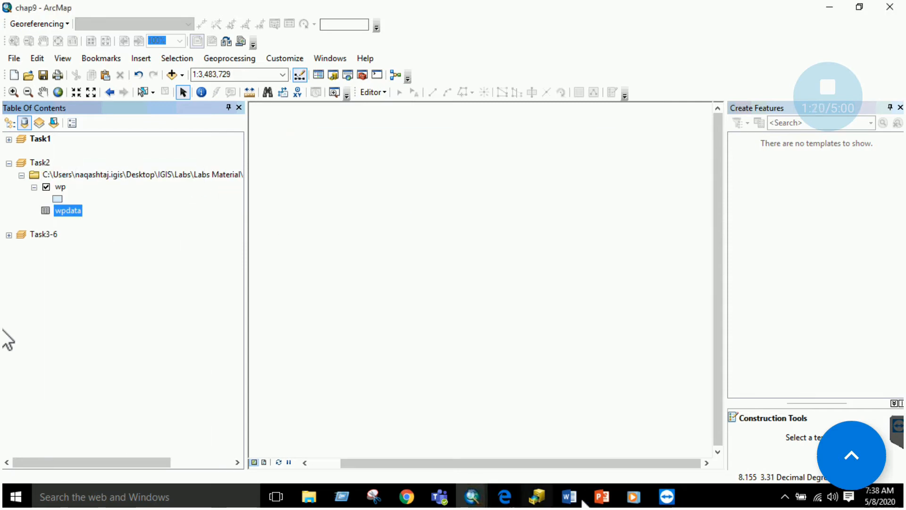
mouse_move(569, 496)
click(469, 423)
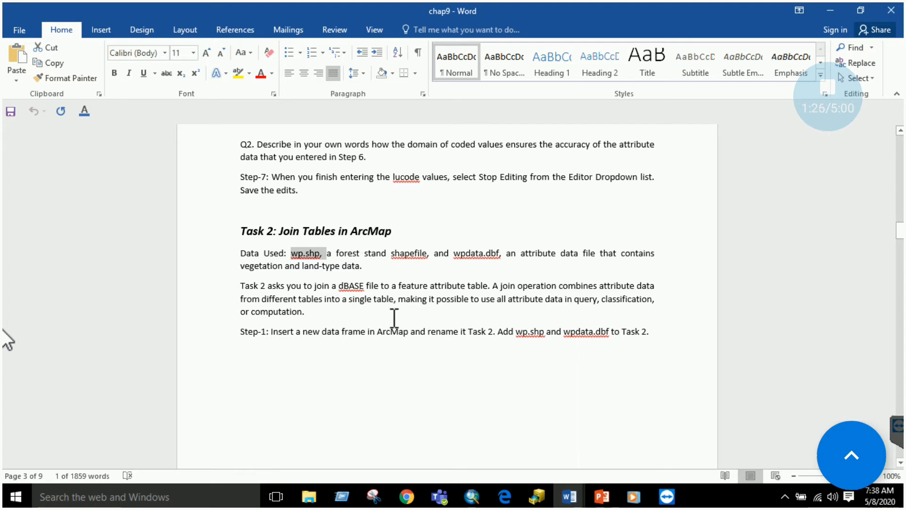
scroll(399, 321, down, 3)
scroll(418, 338, down, 9)
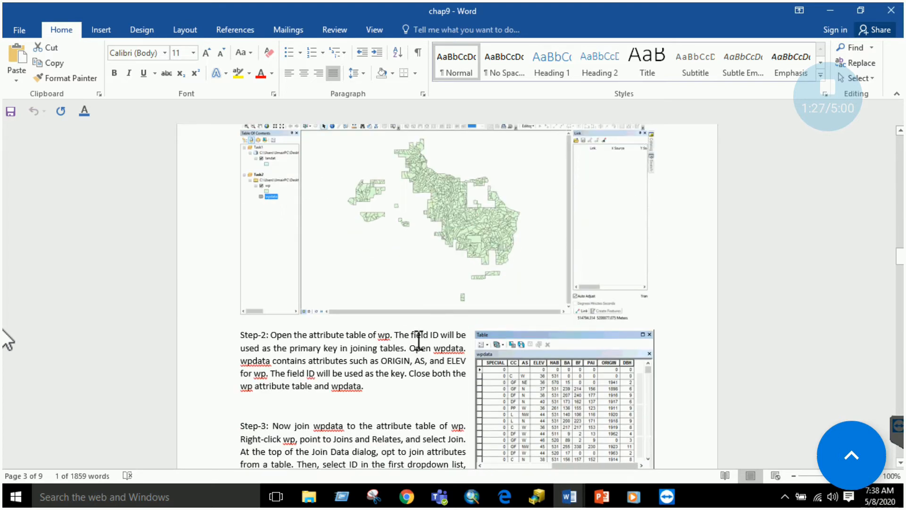
- Switch back to ArcMap and zoom to the extent of the wp layer in Task2
click(478, 494)
click(392, 412)
right_click(60, 188)
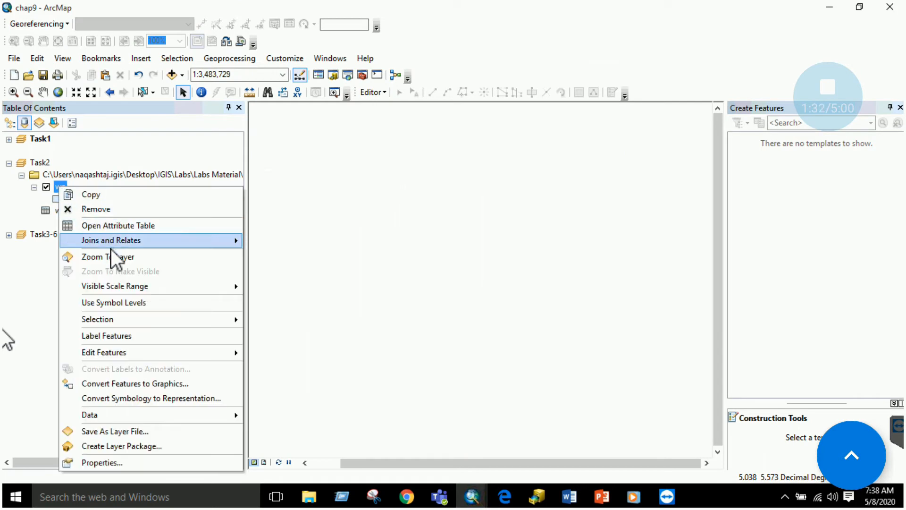
click(137, 256)
right_click(78, 210)
right_click(60, 187)
click(98, 255)
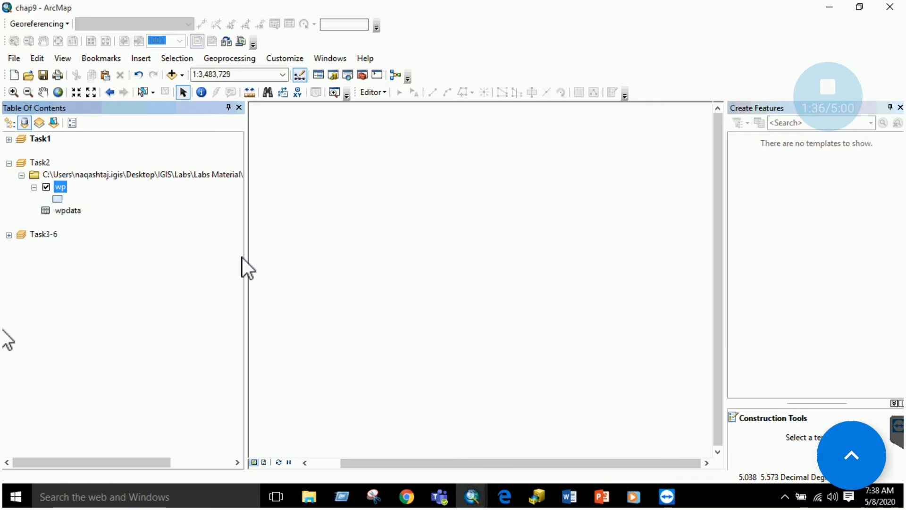
right_click(60, 185)
click(109, 254)
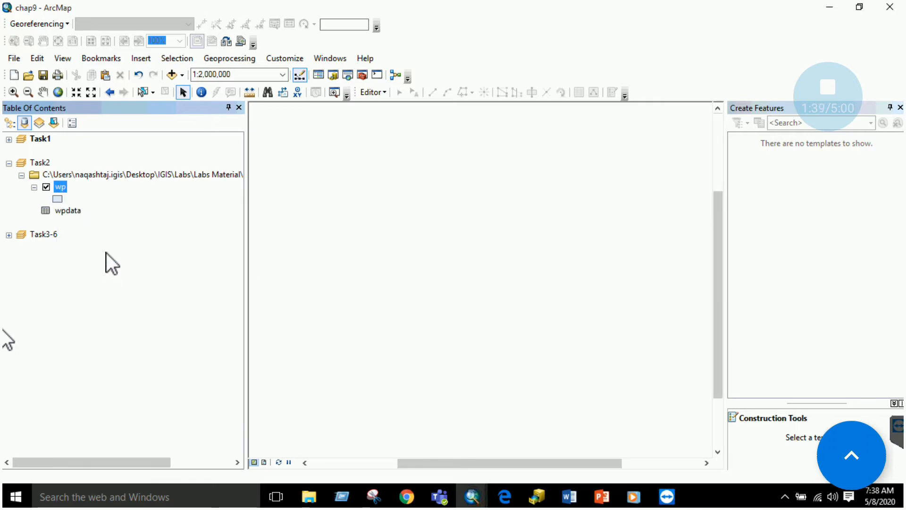
- Activate the Task2 data frame to display the wp layer on the map
right_click(41, 163)
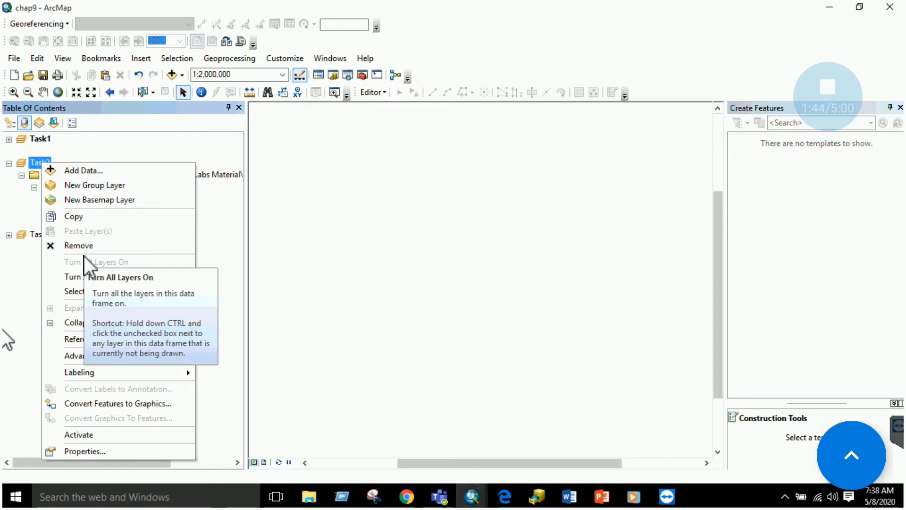
click(97, 435)
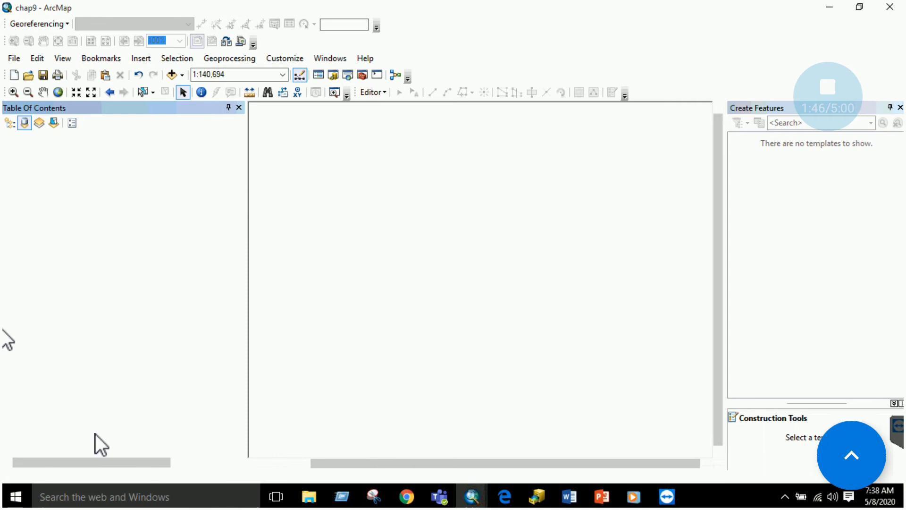
drag(508, 249, 485, 273)
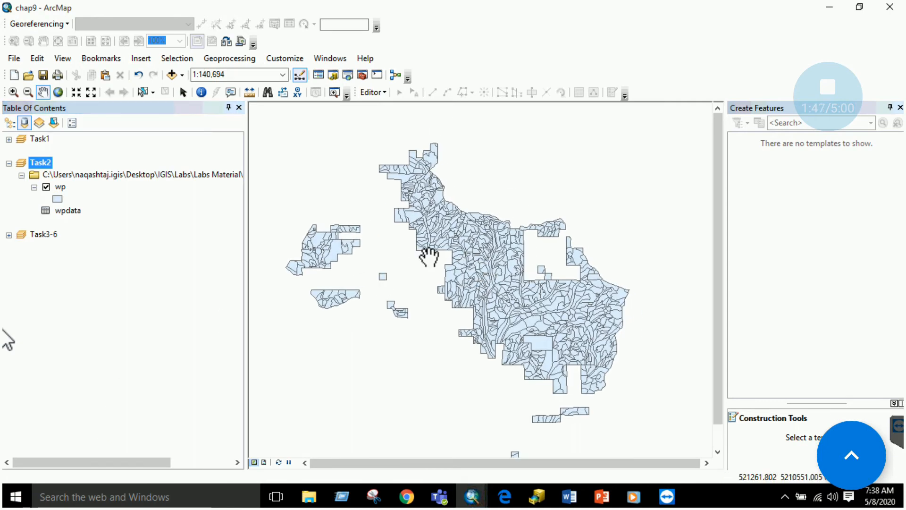
right_click(36, 165)
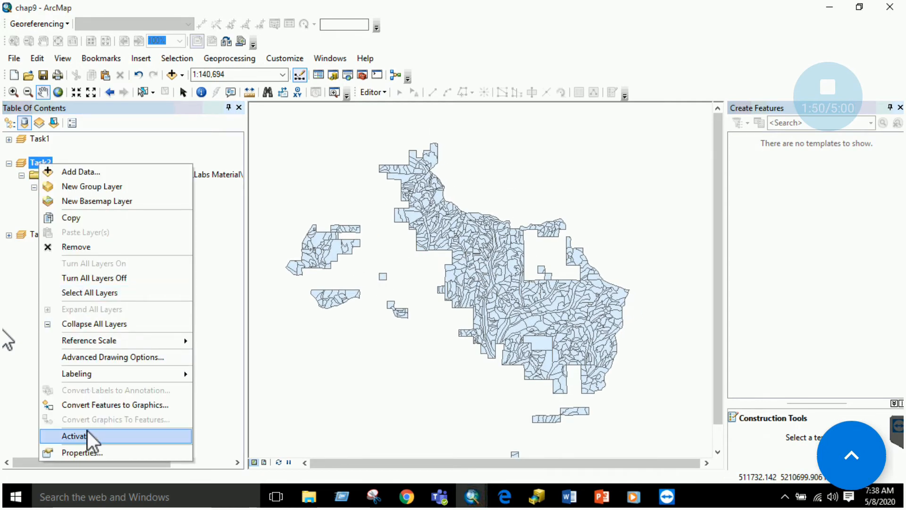
mouse_move(435, 247)
mouse_down()
mouse_move(457, 253)
mouse_move(443, 245)
mouse_up()
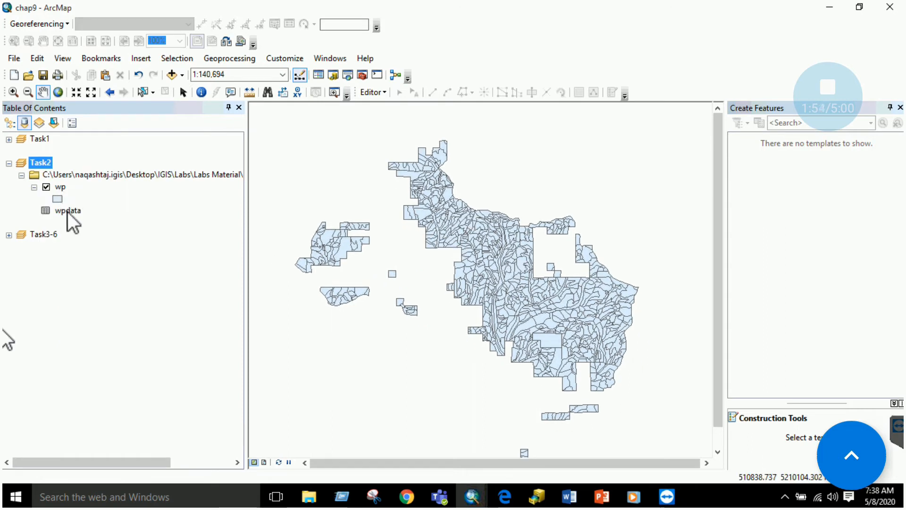
- Recheck Step-2 in the Word document, and inspect the ID field in the wp attribute table in ArcMap
click(571, 504)
click(533, 463)
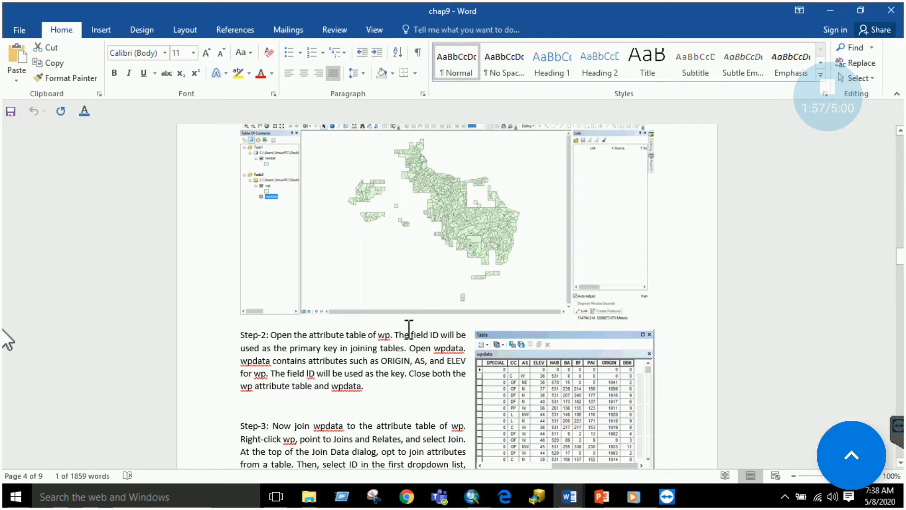
scroll(408, 330, down, 1)
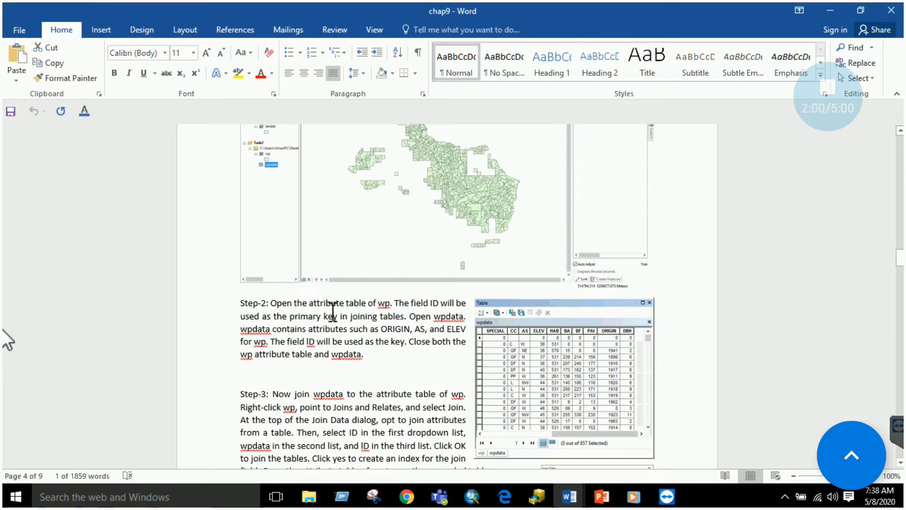
click(540, 498)
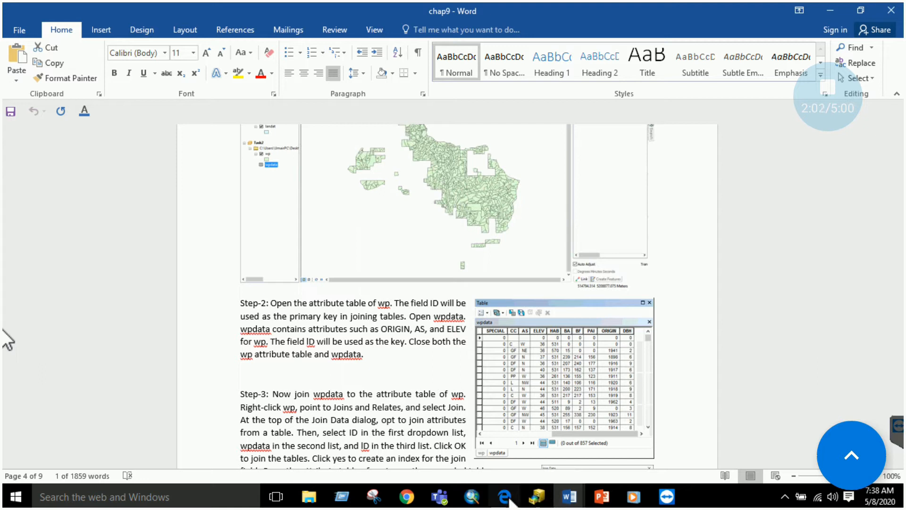
mouse_move(472, 498)
click(433, 432)
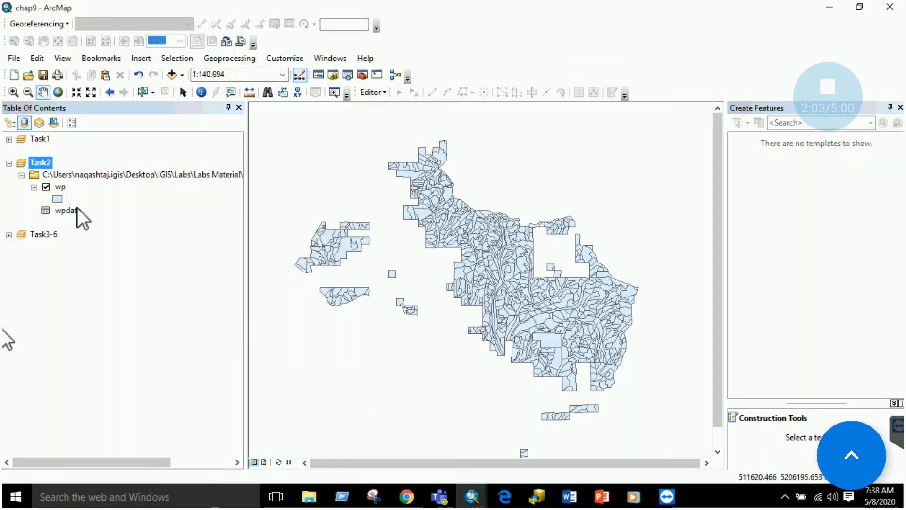
right_click(62, 186)
click(101, 225)
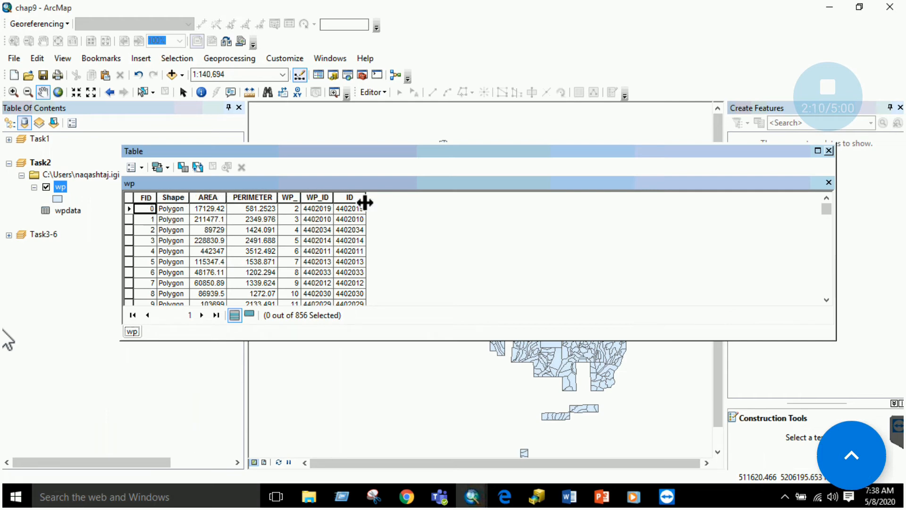
click(830, 150)
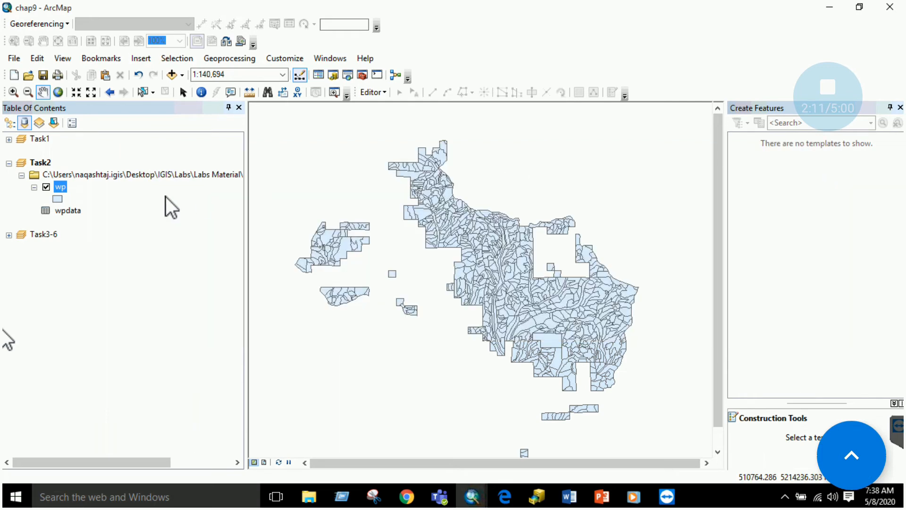
- Open the wpdata table, examine its ID key and attribute fields, and close it
right_click(64, 215)
click(80, 221)
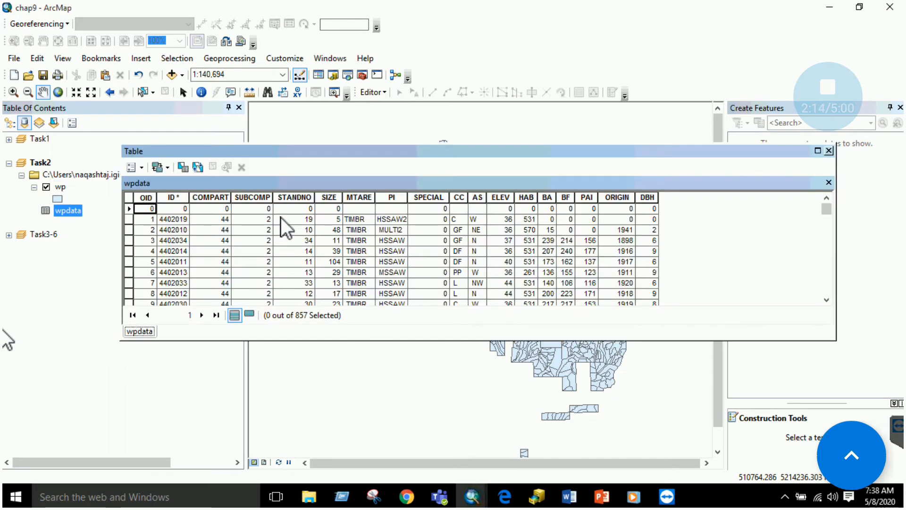
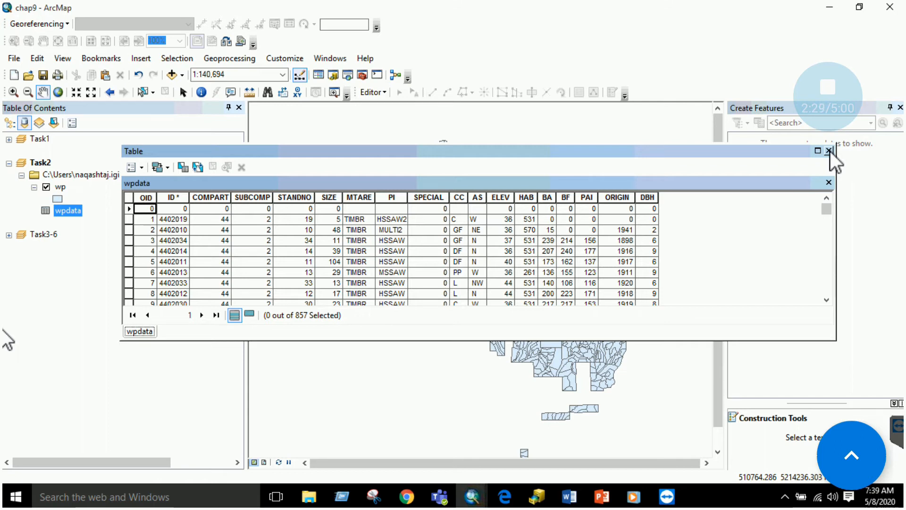
click(829, 150)
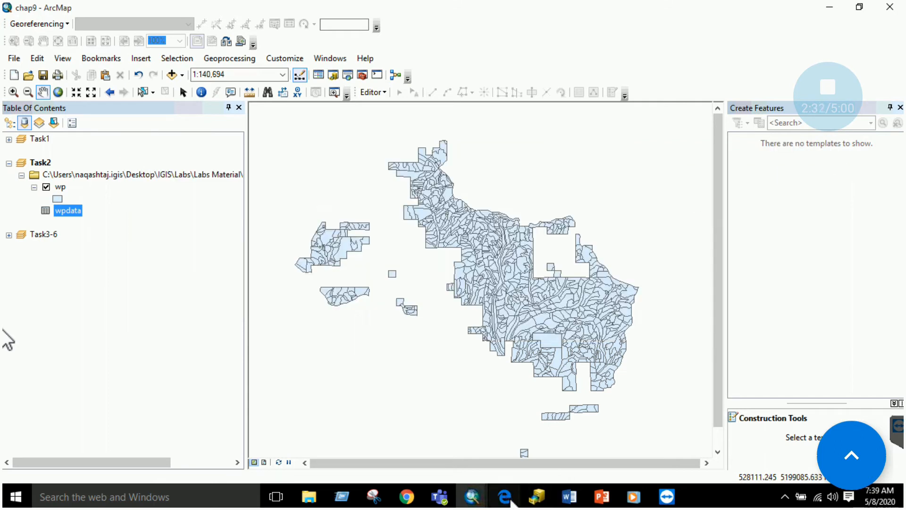
- Read the Step-3 join instructions in the chap9 Word document and return to ArcMap
mouse_move(567, 499)
click(494, 454)
scroll(317, 338, down, 3)
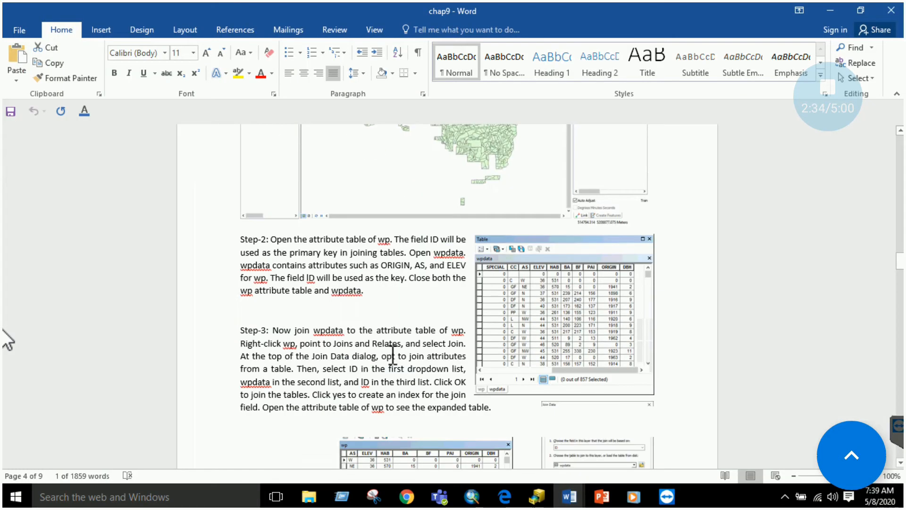
double_click(316, 330)
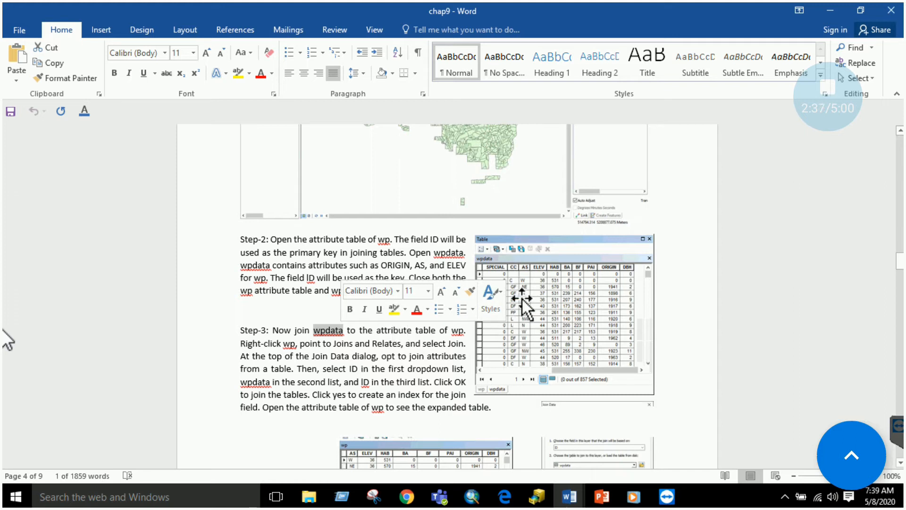
double_click(456, 332)
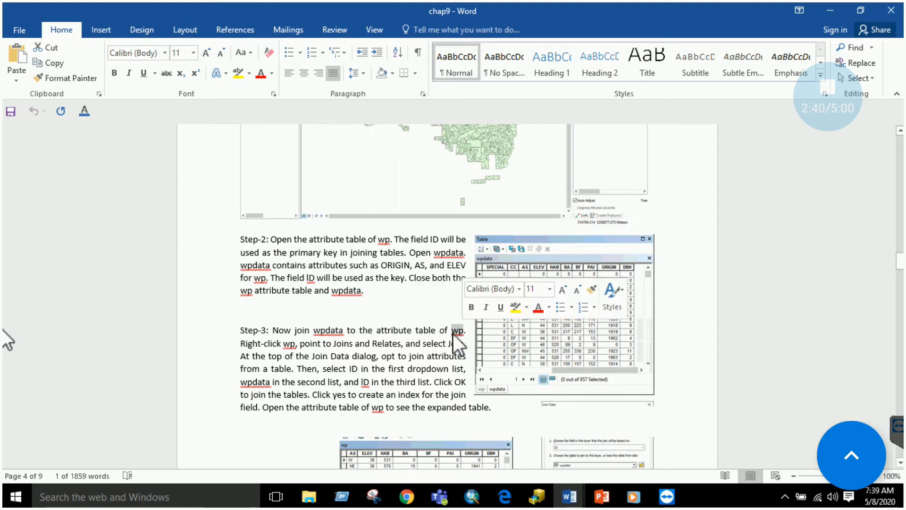
scroll(290, 297, down, 3)
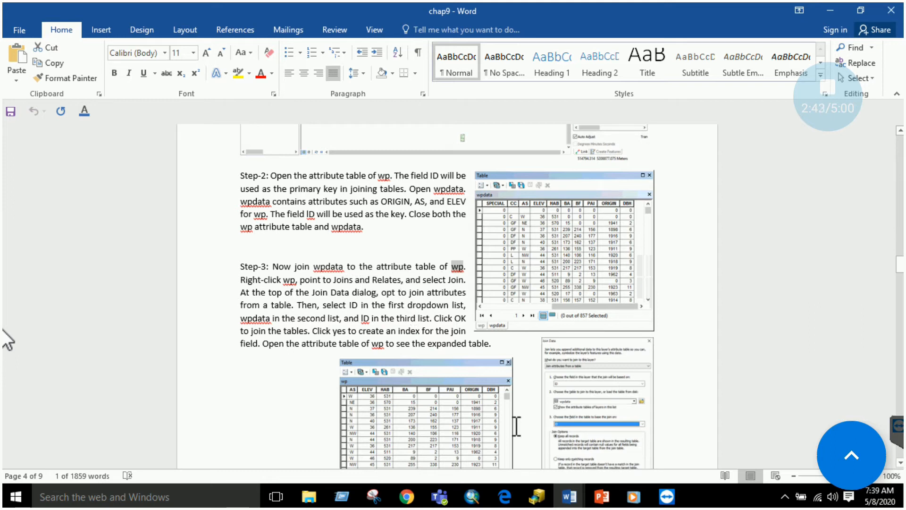
mouse_move(471, 497)
click(386, 402)
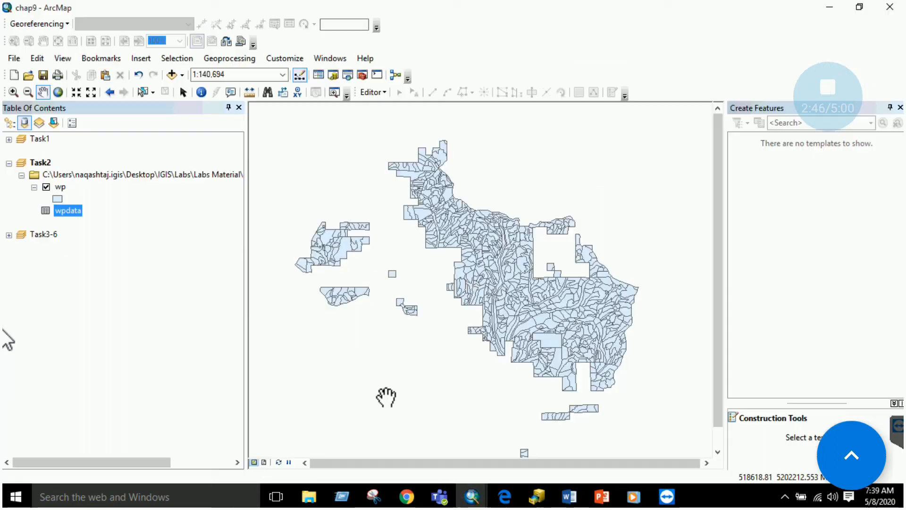
- Join the wpdata table to the wp layer using ID as the join field on both sides, keeping all records
right_click(59, 186)
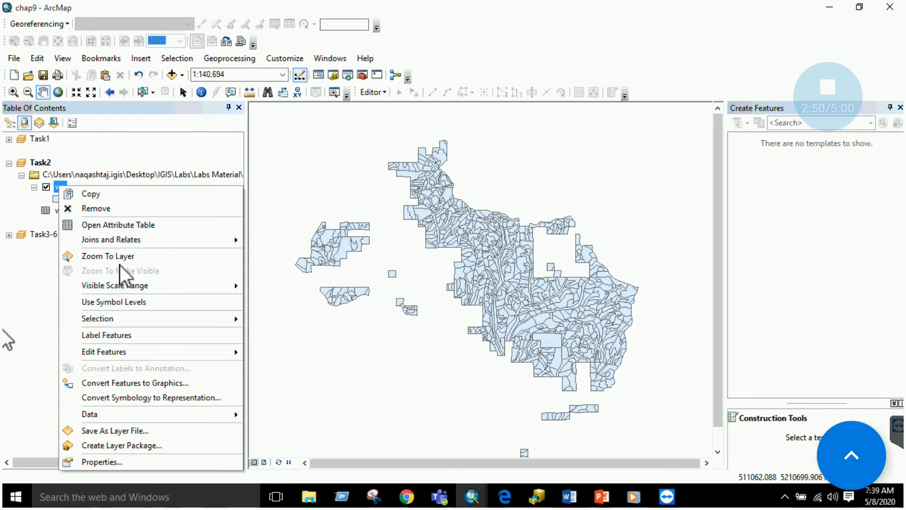
mouse_move(120, 241)
click(274, 242)
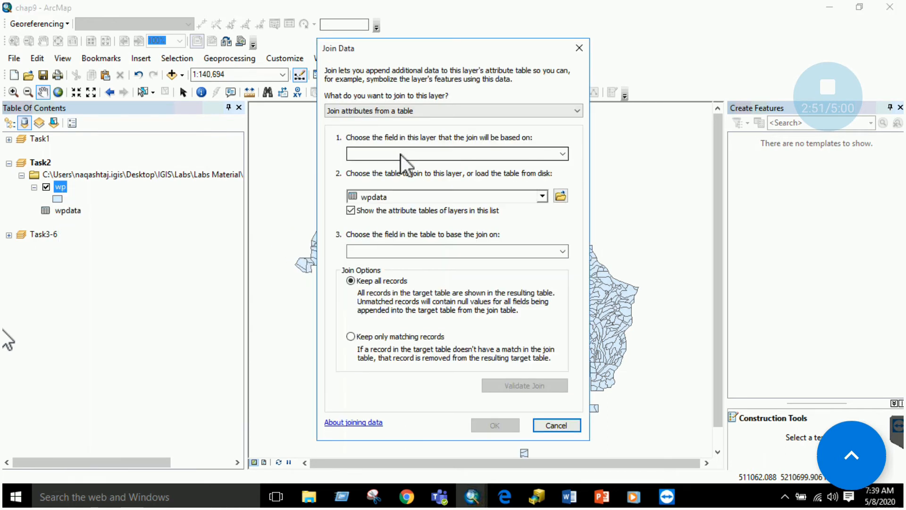
click(563, 155)
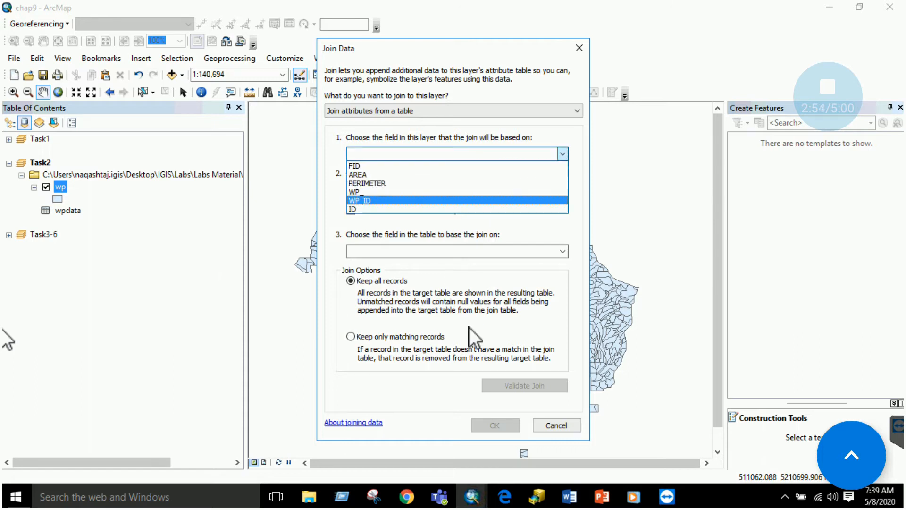
click(570, 496)
click(520, 452)
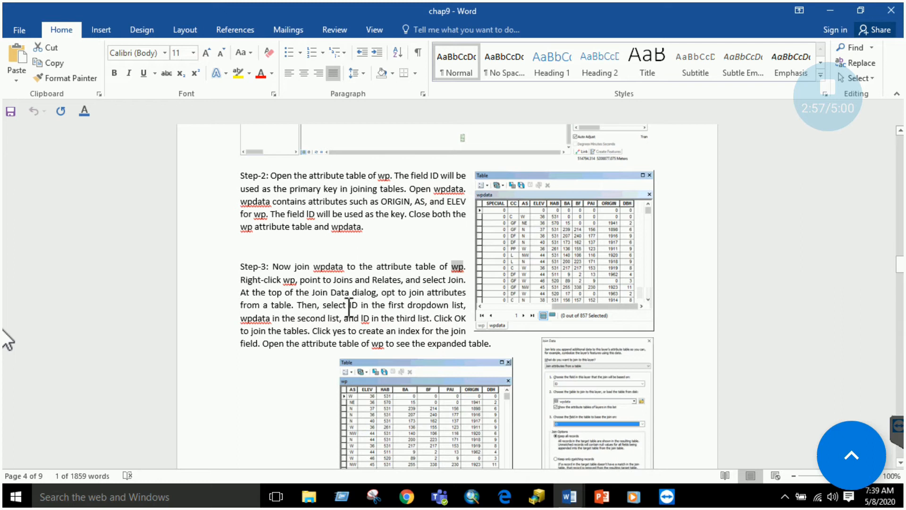
drag(323, 305, 365, 304)
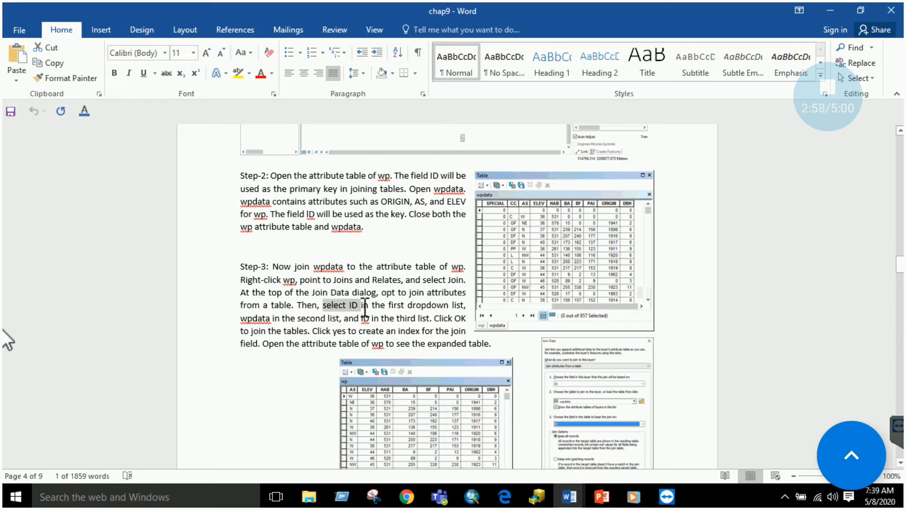
click(471, 496)
click(443, 434)
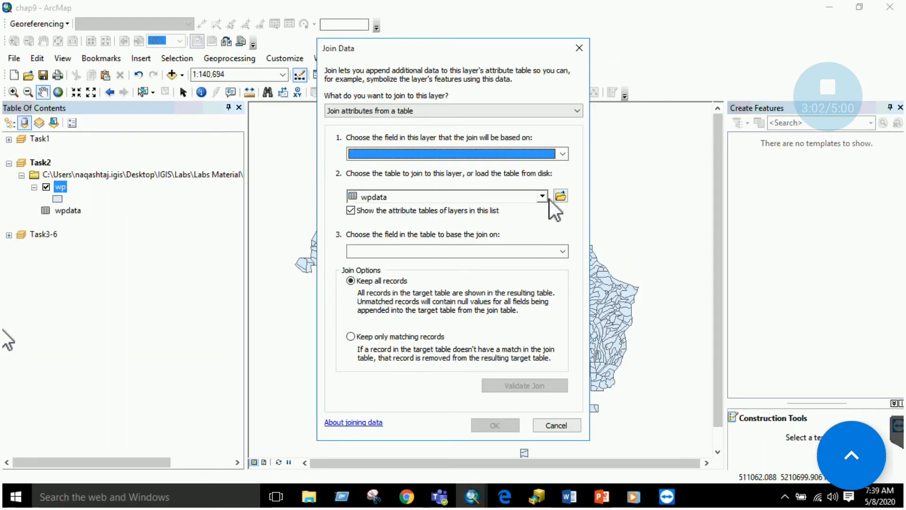
click(562, 154)
click(463, 208)
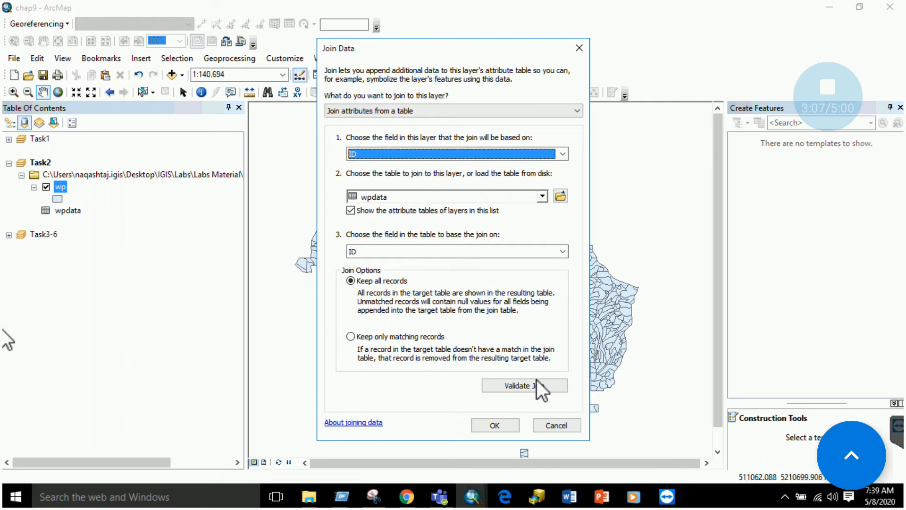
click(494, 426)
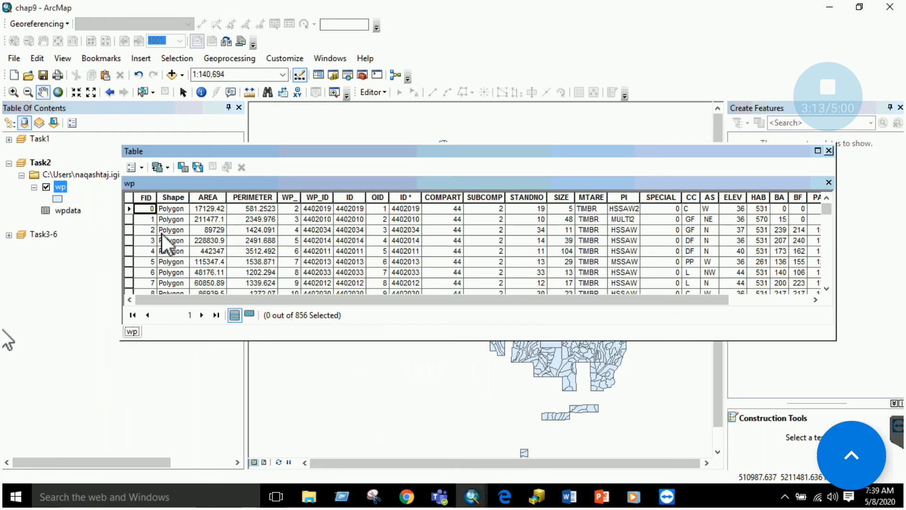
- Look through the fields joined from wpdata in the wp attribute table, across to DBH
drag(290, 302, 269, 306)
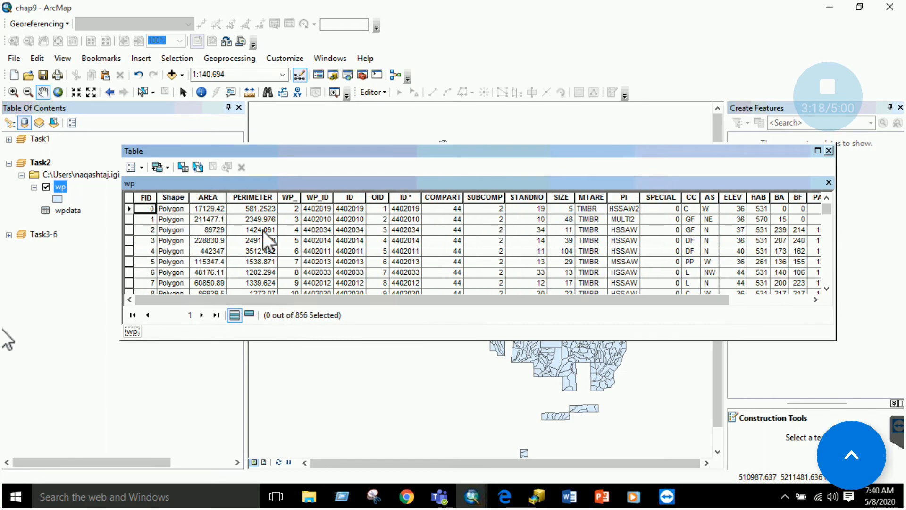
drag(629, 301, 723, 302)
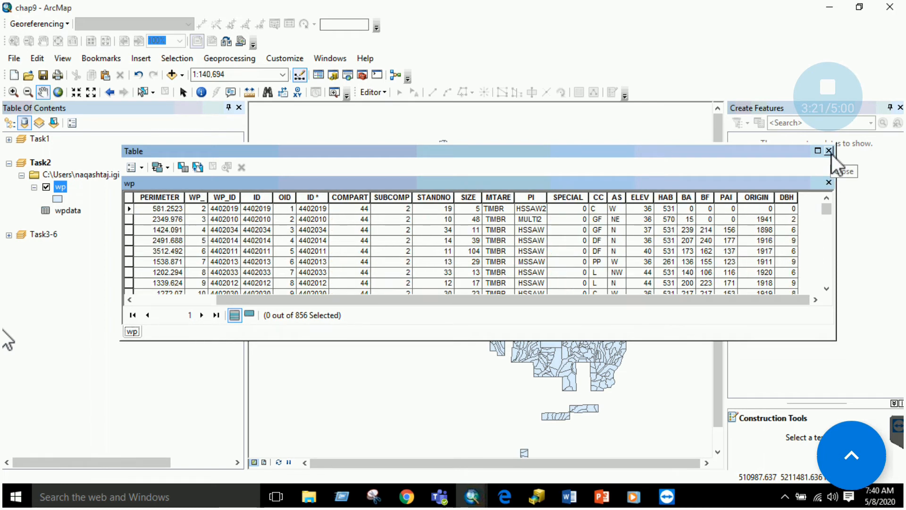
- Close the wp attribute table, read the Task 3 introduction and its data list in the chap9 Word document, and return to ArcMap
click(829, 152)
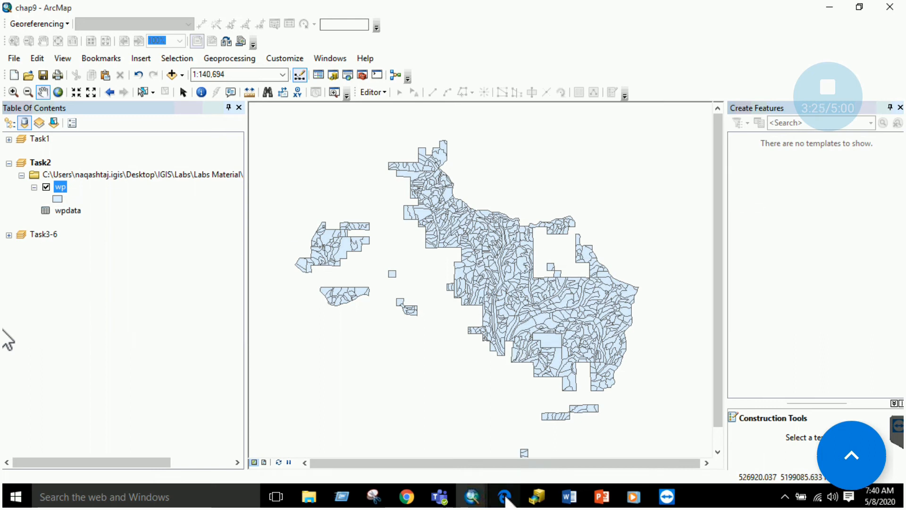
mouse_move(569, 497)
click(480, 420)
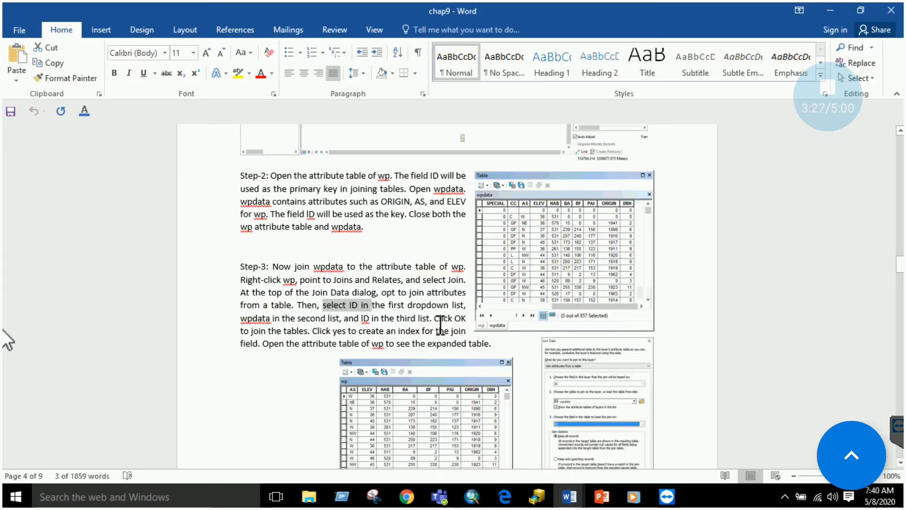
scroll(439, 331, down, 3)
scroll(440, 329, down, 7)
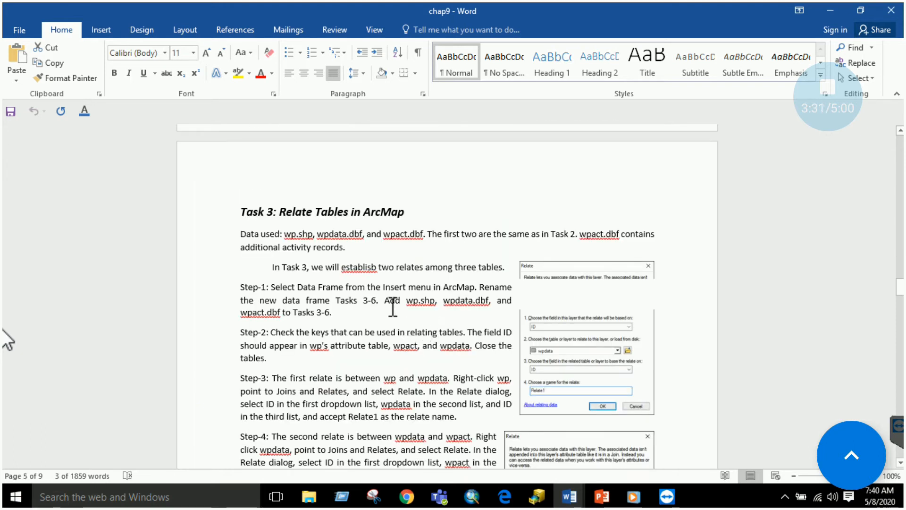
scroll(389, 248, down, 1)
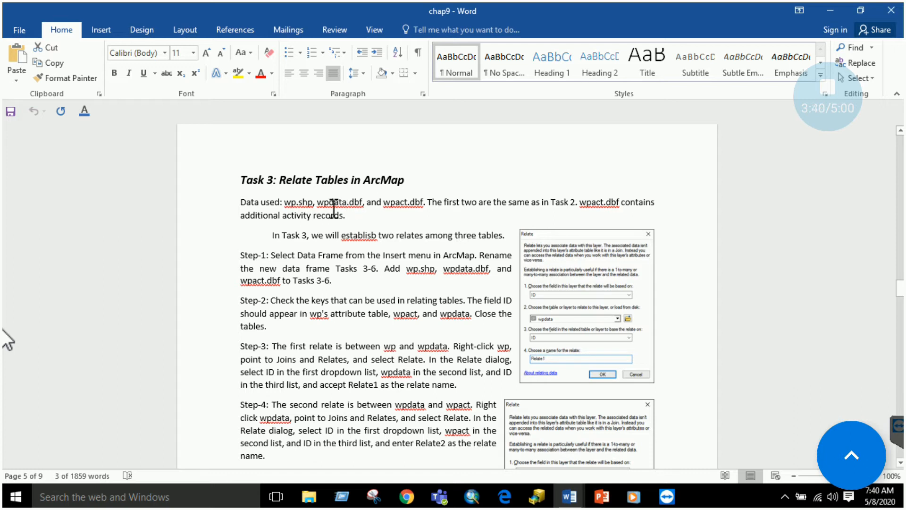
drag(285, 203, 407, 203)
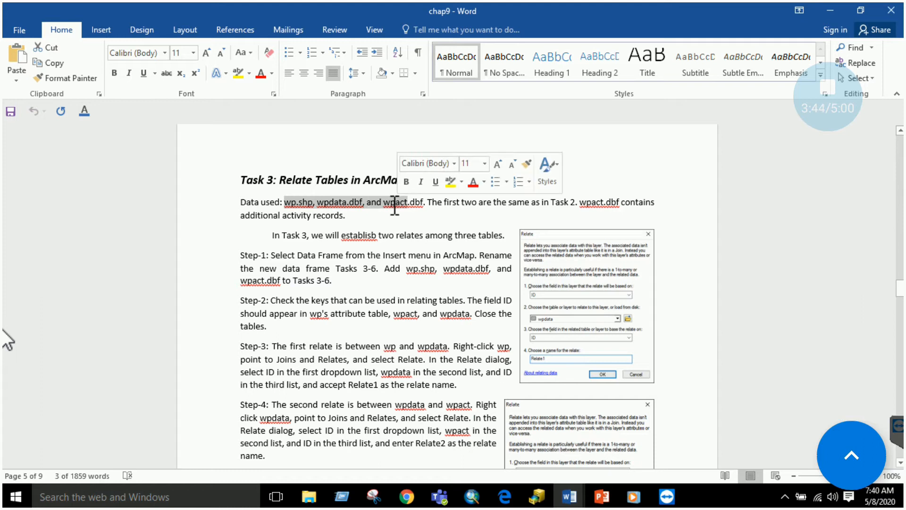
click(318, 215)
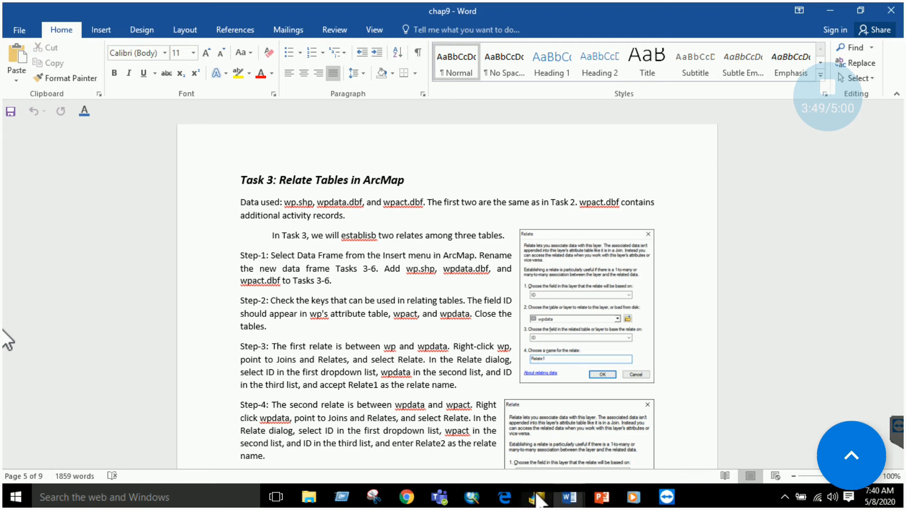
mouse_move(472, 495)
click(362, 439)
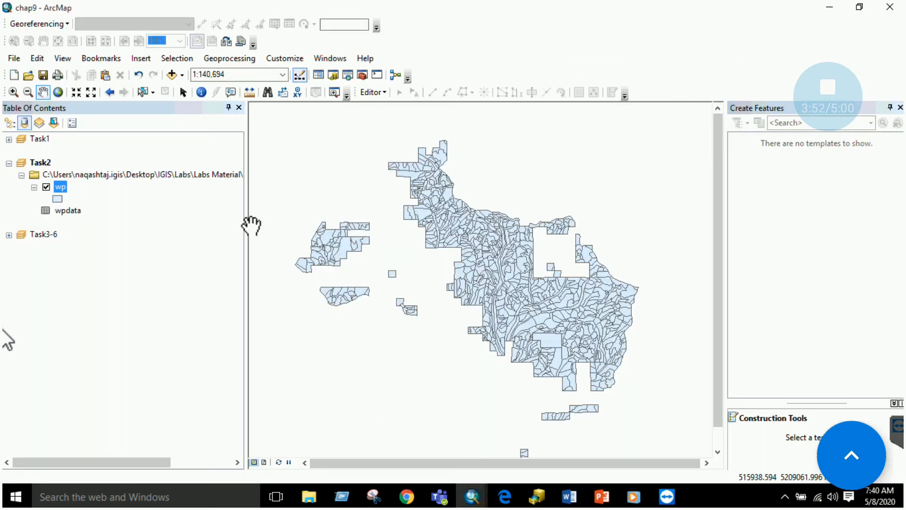
- Remove the wp layer and the wpdata and wpact tables with broken data sources from the Task3-6 data frame
click(9, 235)
right_click(42, 246)
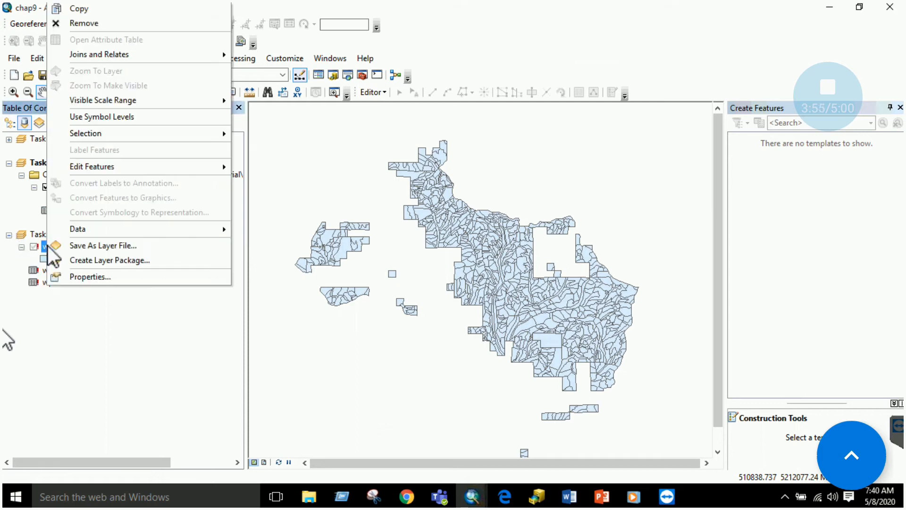
click(108, 25)
right_click(57, 247)
click(93, 289)
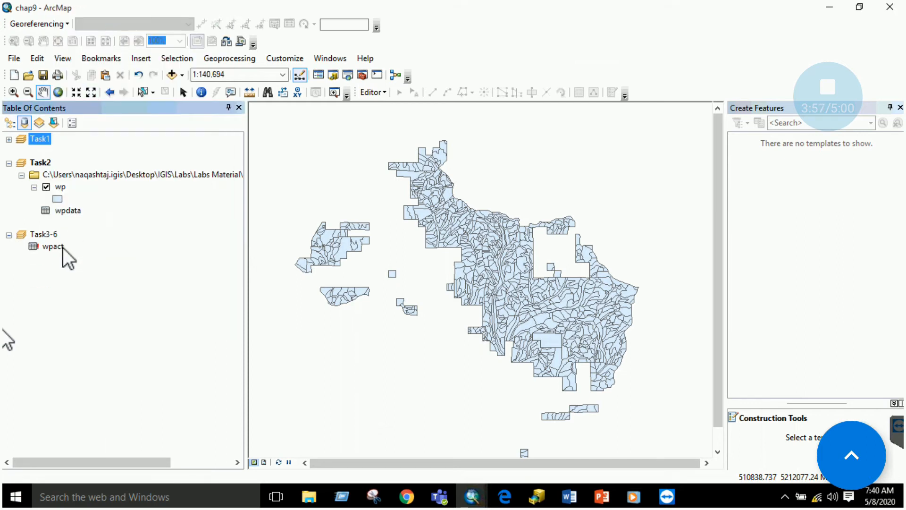
right_click(64, 248)
click(97, 286)
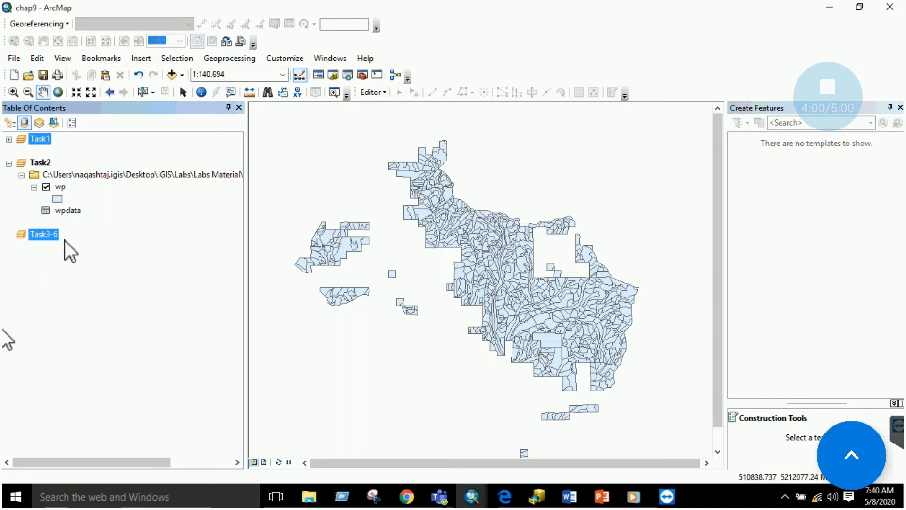
- Activate the Task3-6 data frame and add wp.shp from the chap9 folder to it
right_click(64, 240)
click(94, 454)
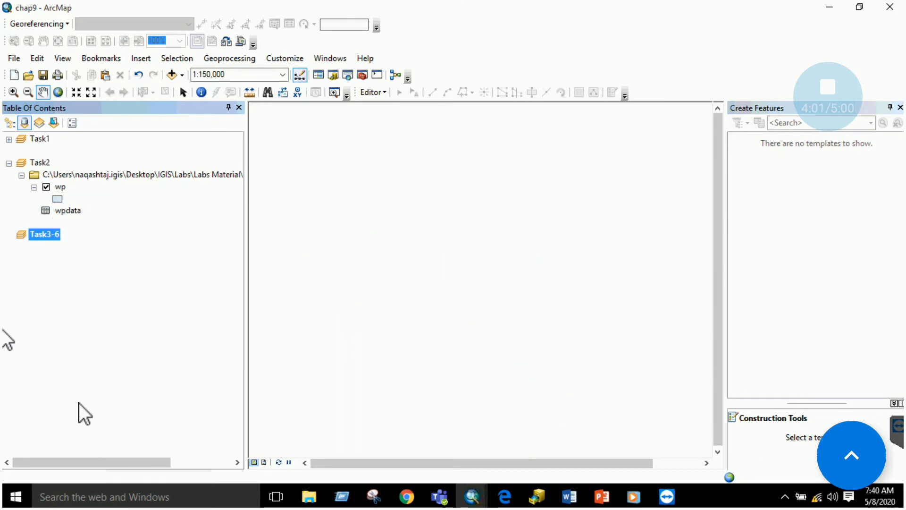
right_click(45, 235)
click(80, 188)
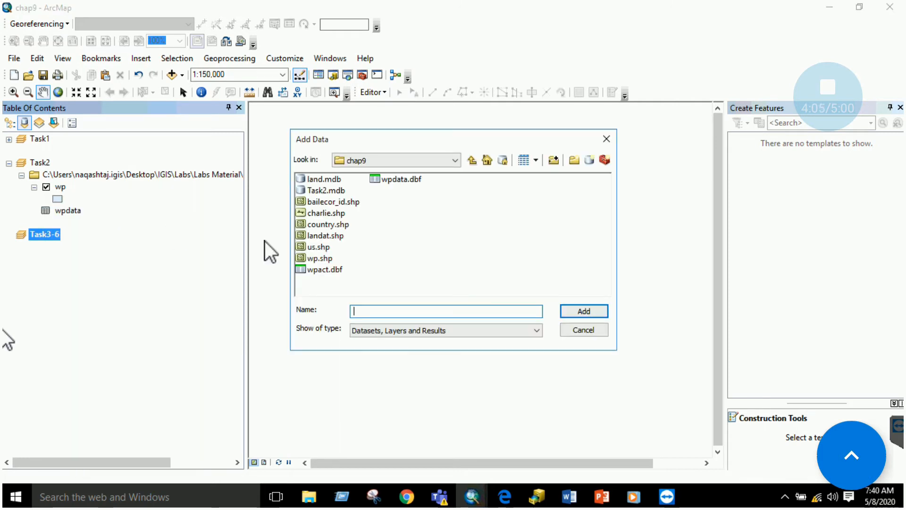
text(wp.shp)
key(Return)
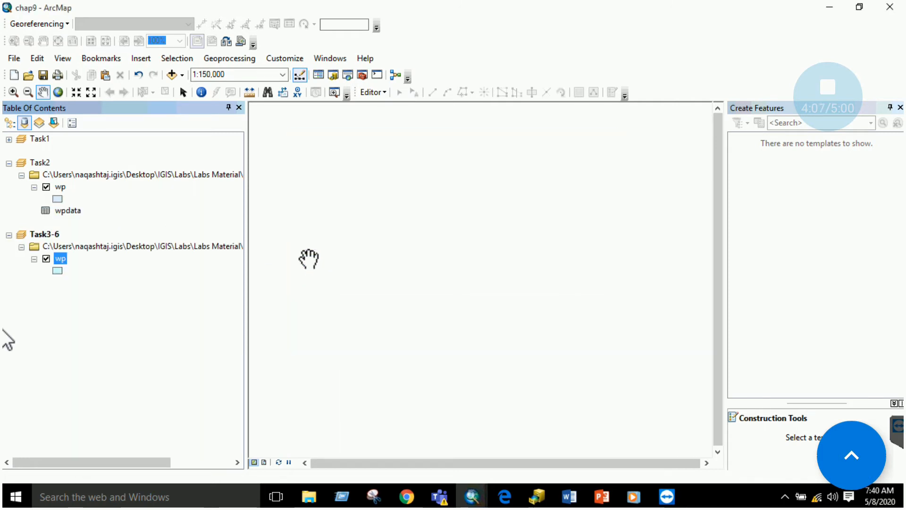
- Add the wpdata.dbf and wpact.dbf tables from the chap9 folder to the Task3-6 data frame
right_click(44, 233)
click(77, 190)
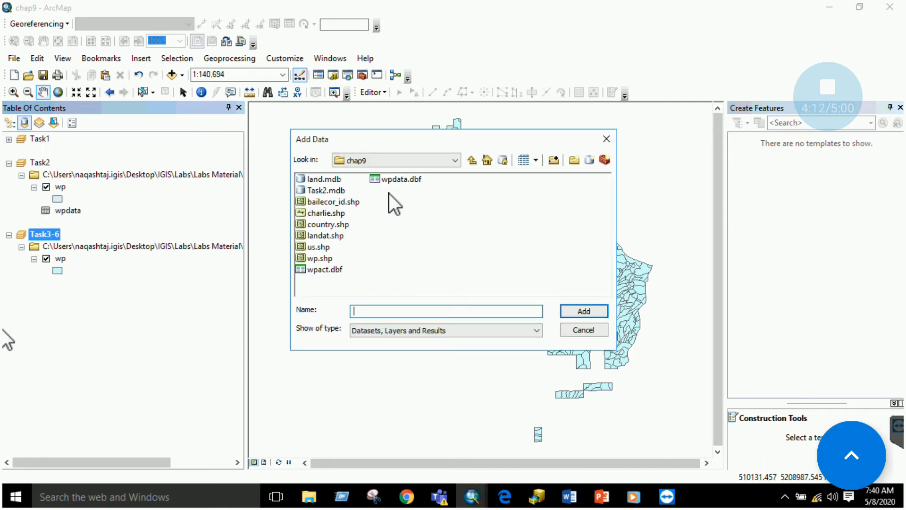
double_click(392, 179)
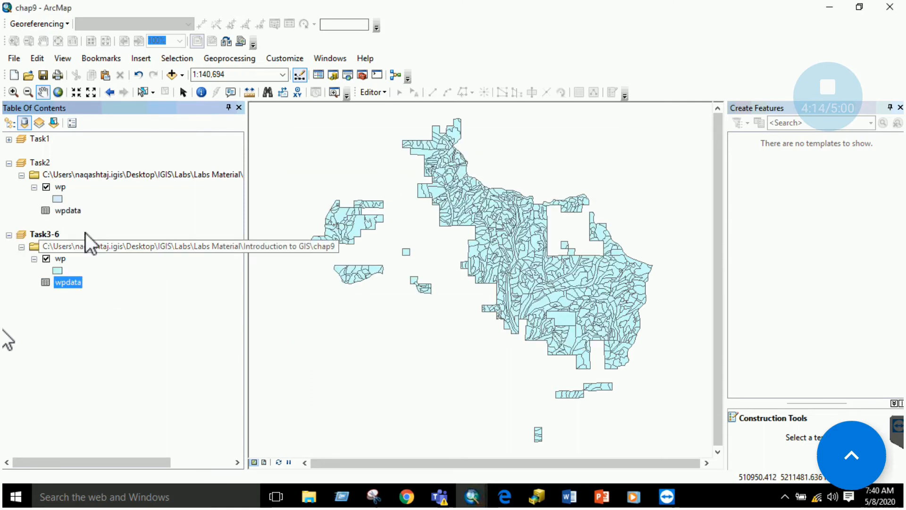
right_click(55, 234)
click(95, 191)
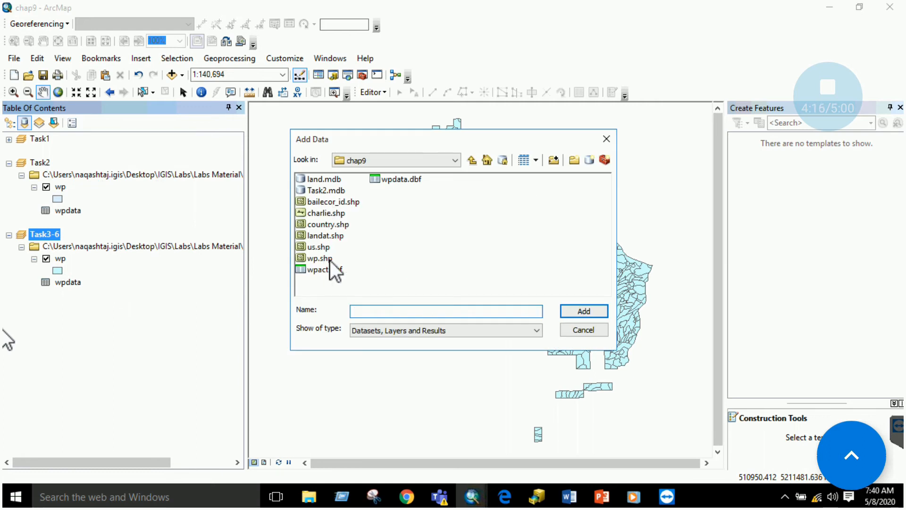
double_click(333, 270)
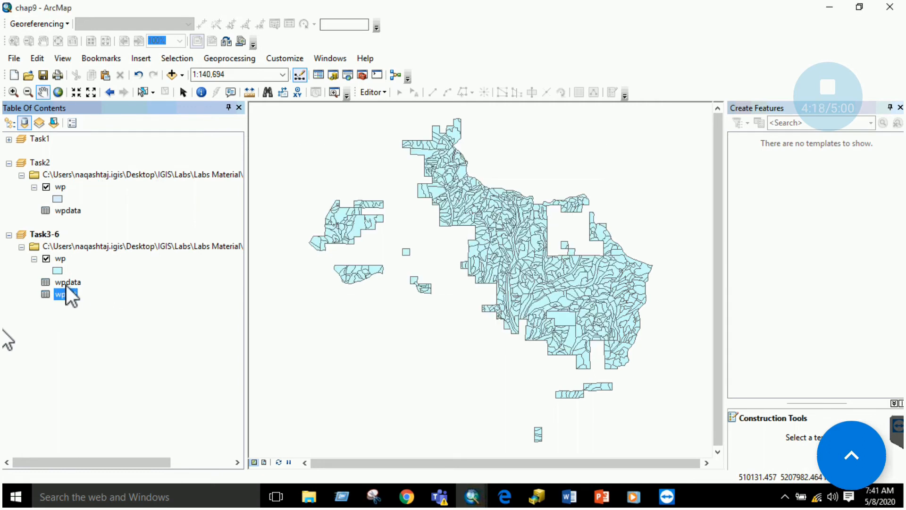
- Open the wpdata and wpact tables of Task3-6 one after the other, check each for the ID key field, and close them
right_click(68, 282)
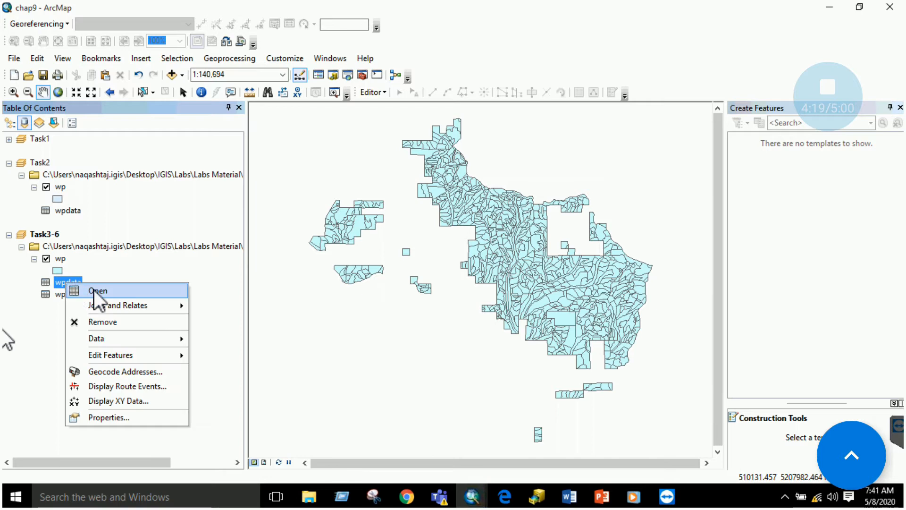
click(78, 289)
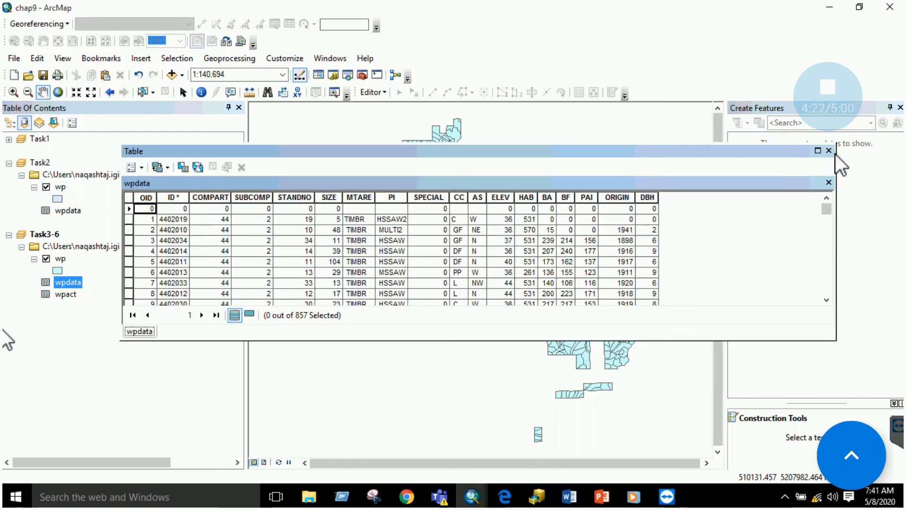
click(829, 151)
right_click(60, 294)
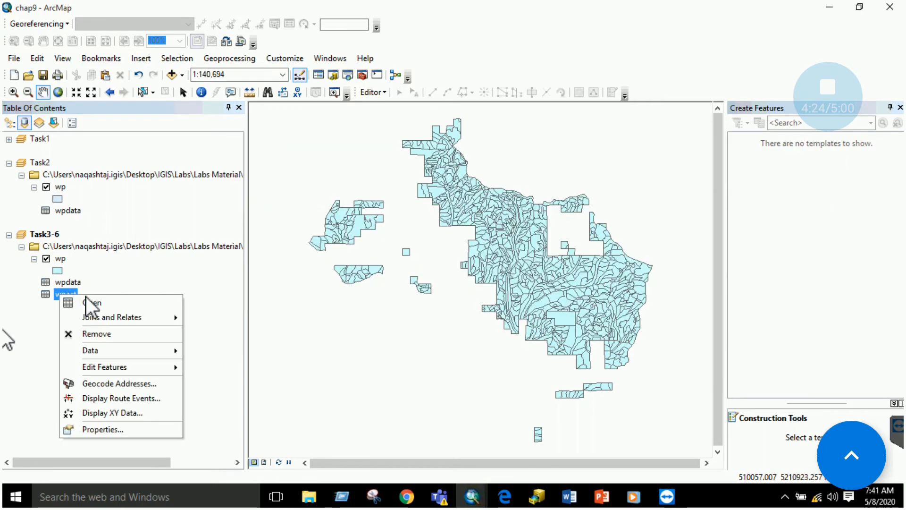
click(87, 300)
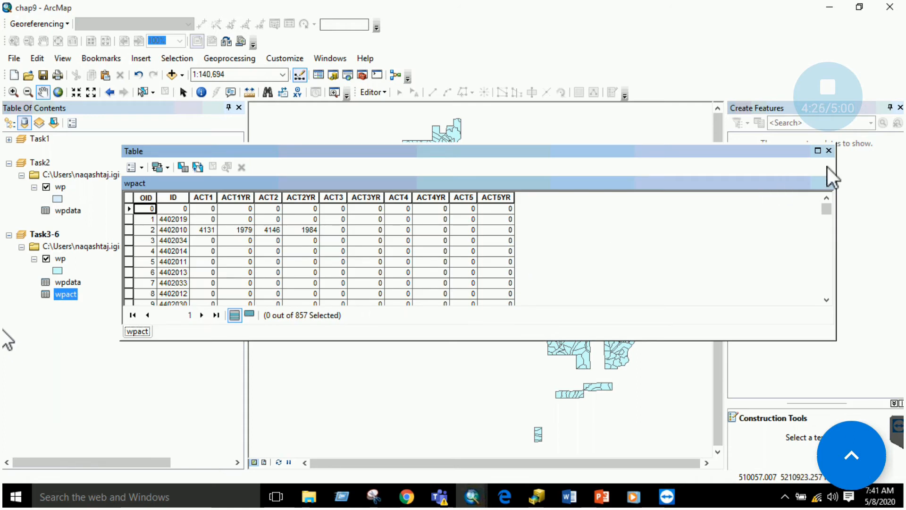
click(829, 150)
click(60, 259)
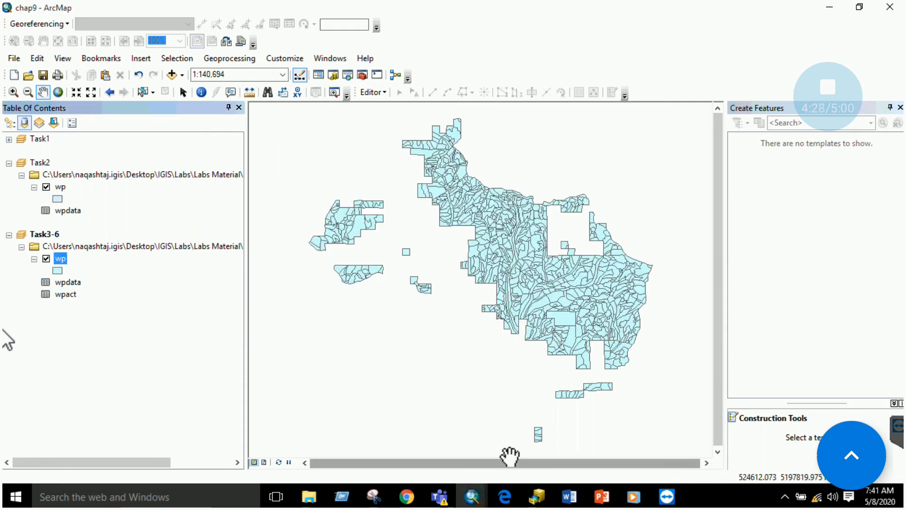
- Read the Task 3 relate instructions for wp and wpdata in the chap9 Word document and return to ArcMap
mouse_move(569, 496)
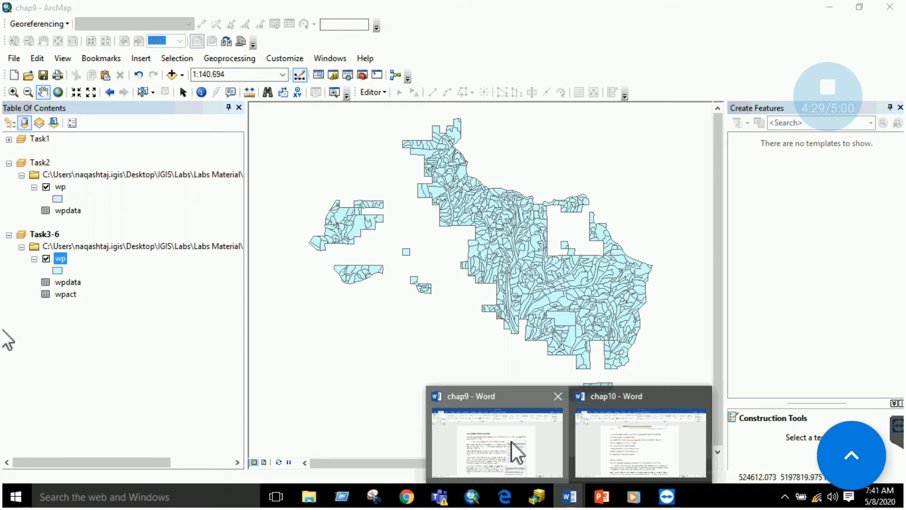
click(511, 441)
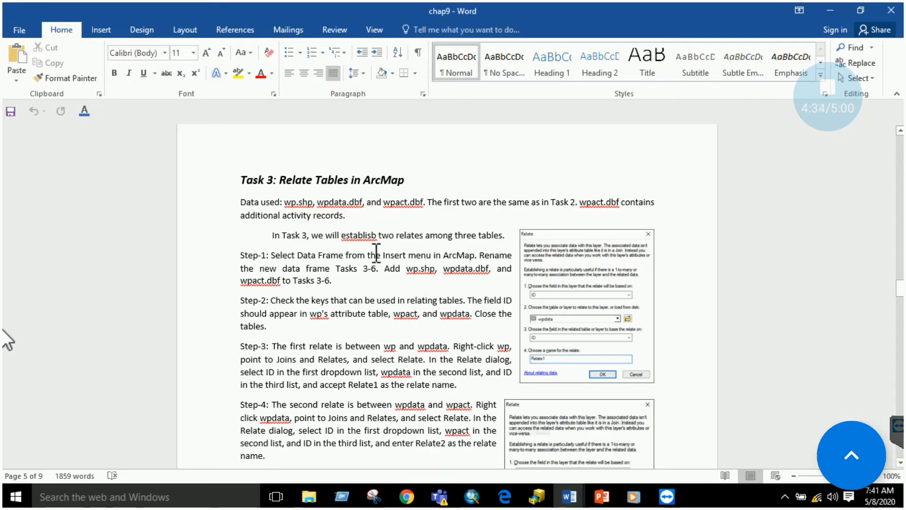
scroll(338, 279, down, 1)
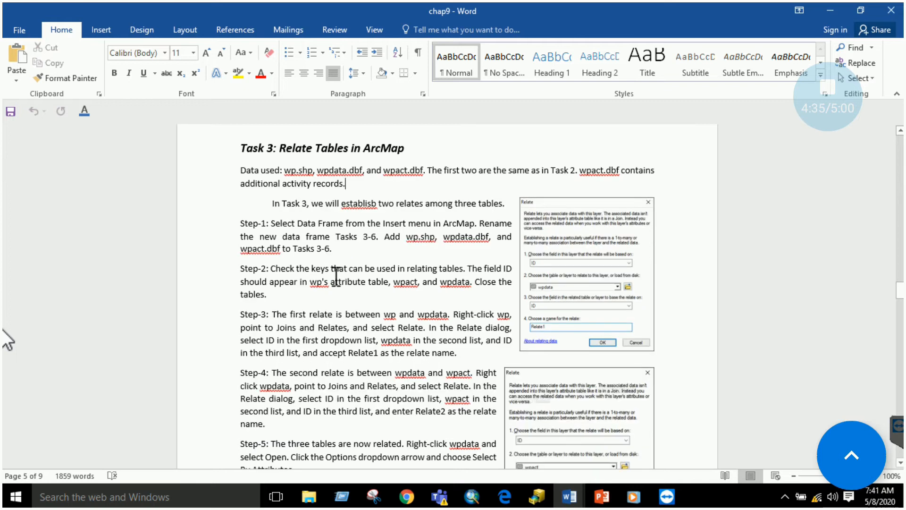
scroll(336, 277, down, 1)
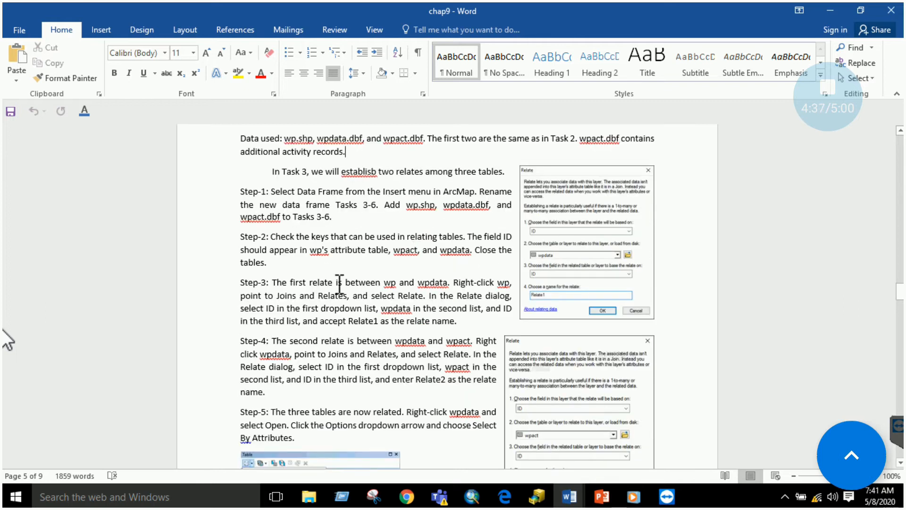
scroll(359, 283, down, 1)
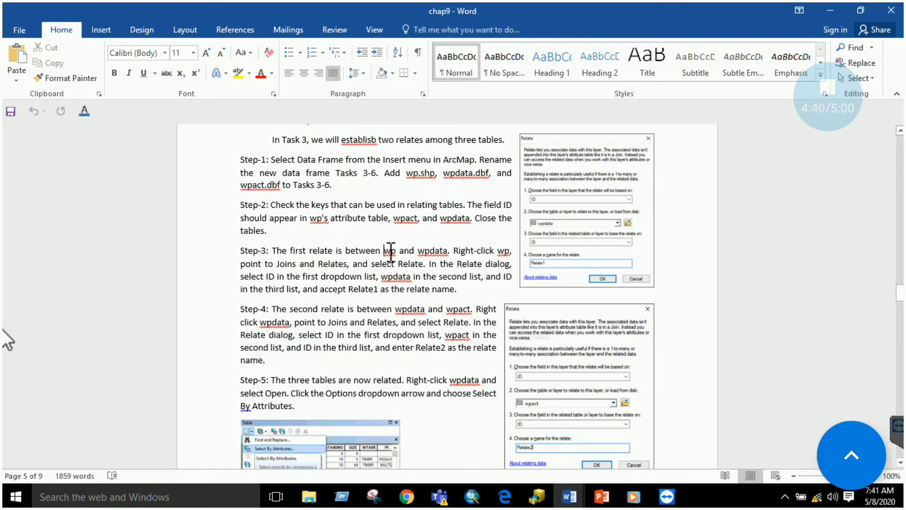
drag(390, 250, 446, 251)
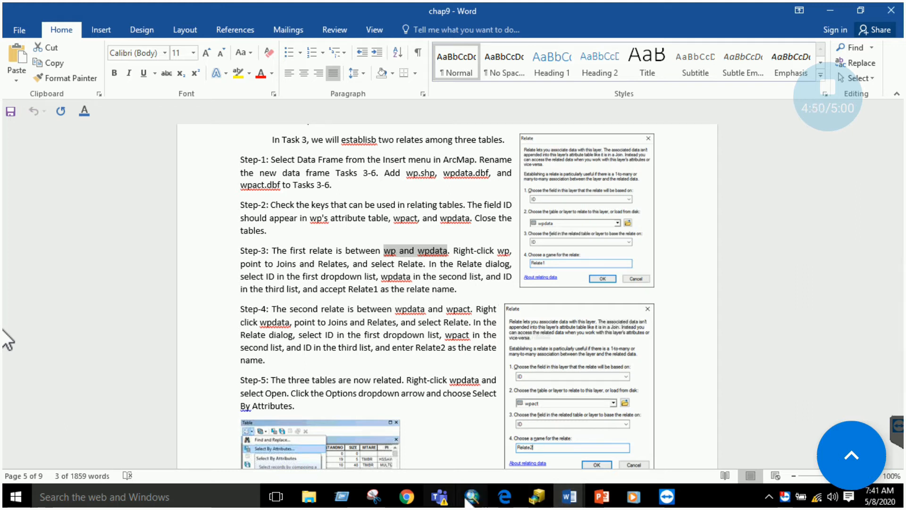
click(471, 497)
click(398, 424)
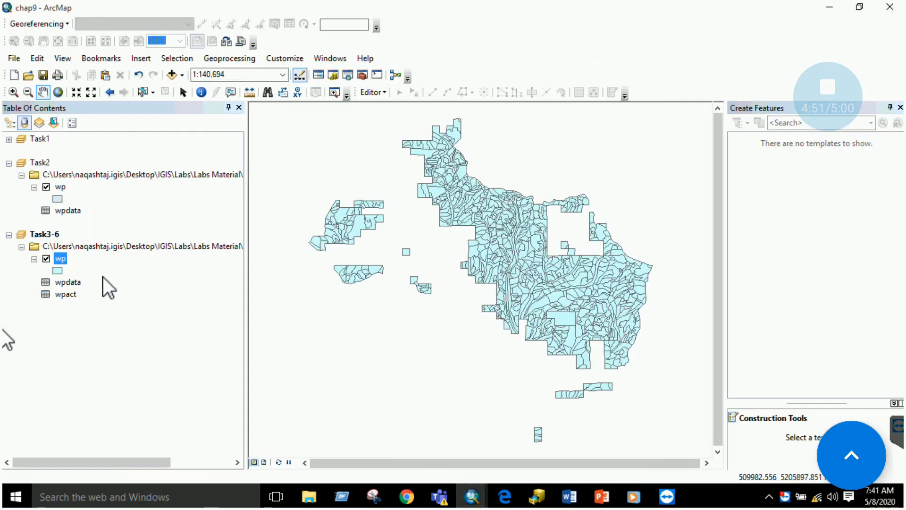
- Set up a relate from the wp layer of Task3-6 to the wpdata table, using ID as the field on both sides
right_click(65, 260)
mouse_move(131, 59)
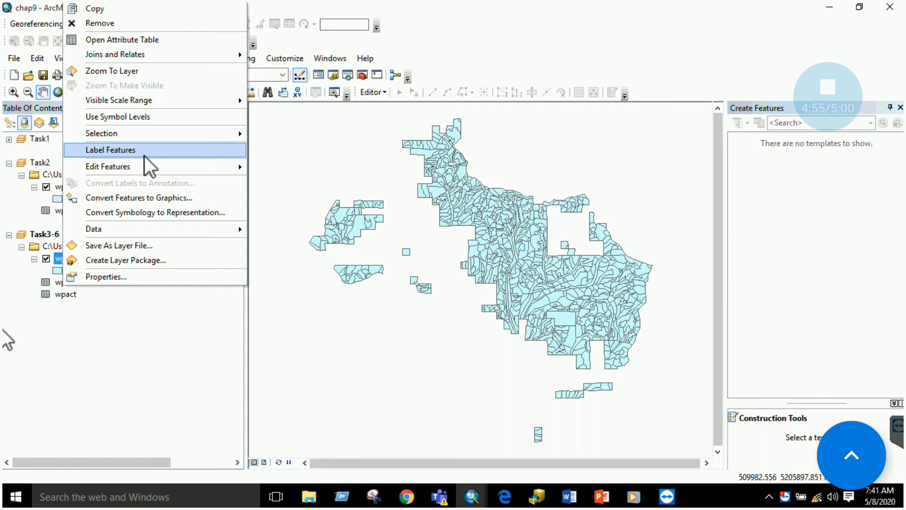
mouse_move(135, 229)
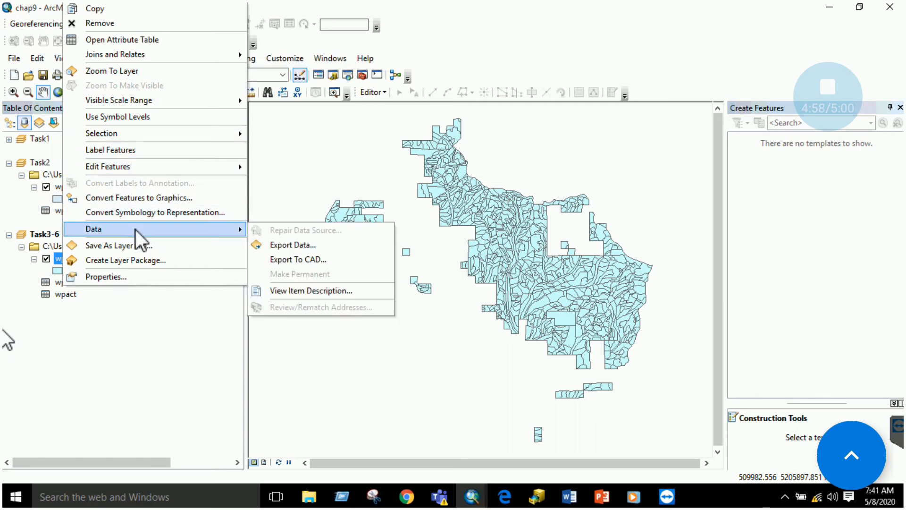
right_click(57, 257)
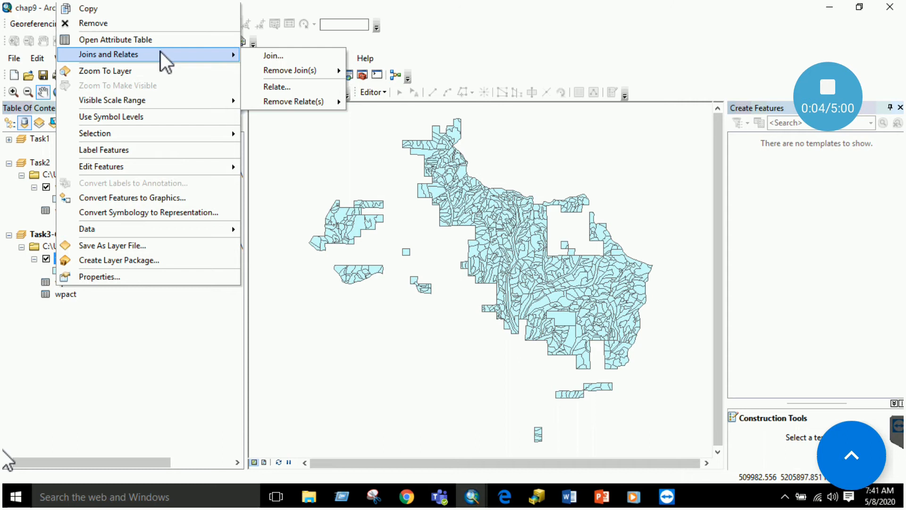
click(319, 88)
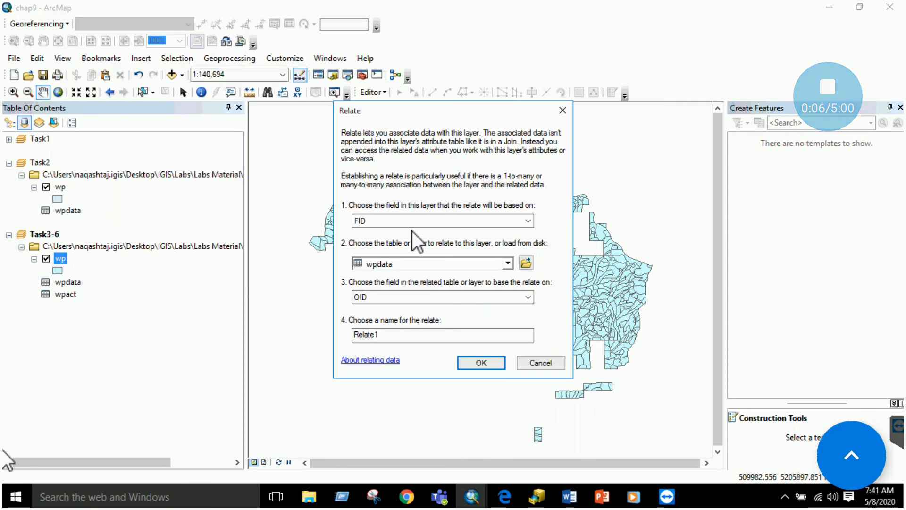
click(527, 221)
click(458, 276)
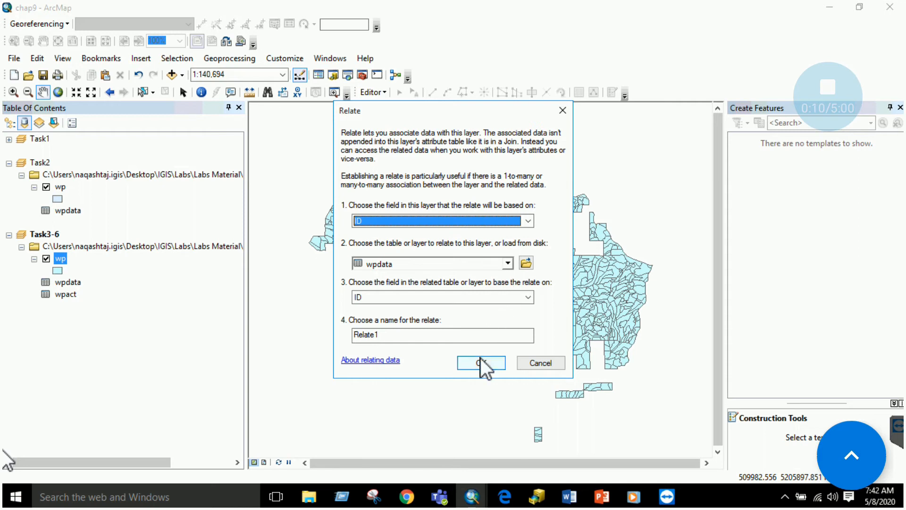
- Compare the relate settings with the chap9 Word instructions, then return to ArcMap and create the wp to wpdata relate as Relate1
mouse_move(570, 496)
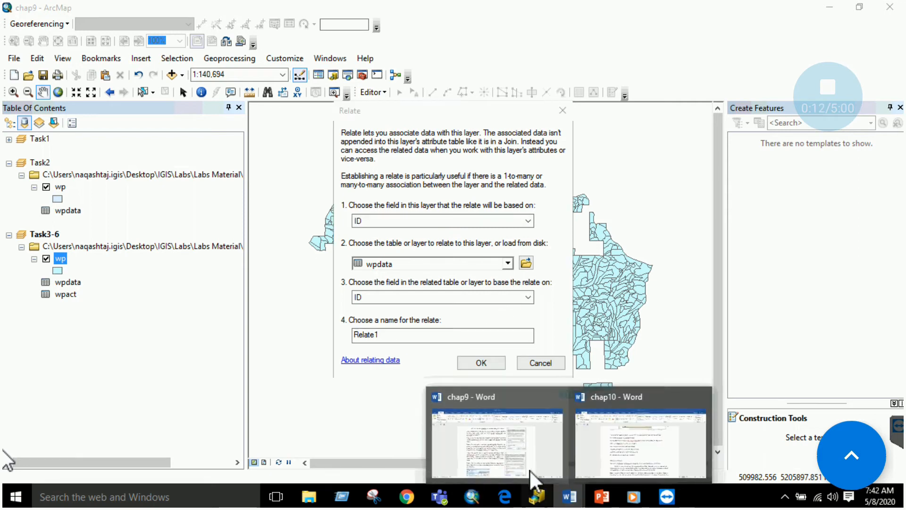
click(529, 469)
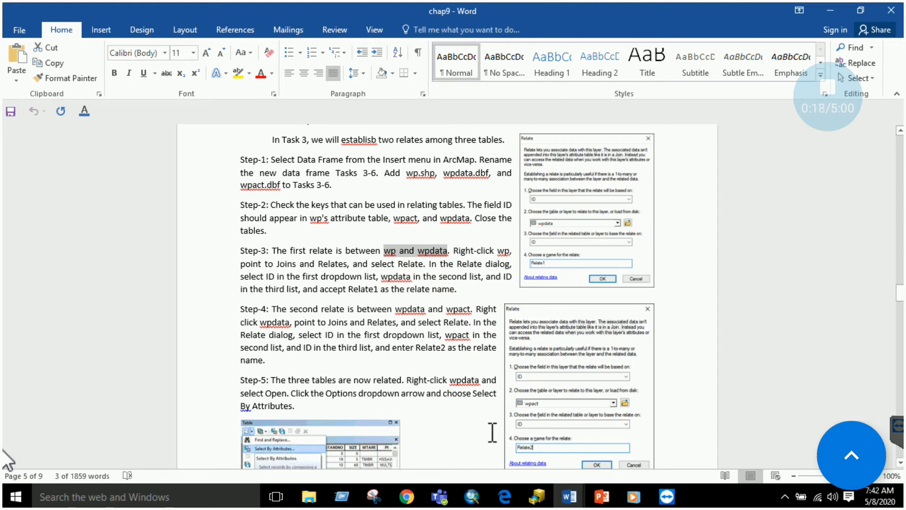
click(472, 497)
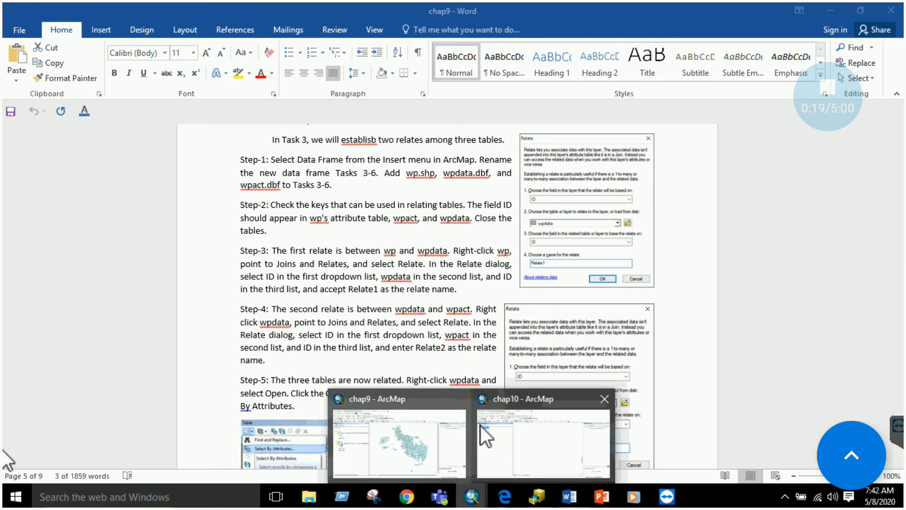
click(435, 438)
click(474, 364)
click(60, 259)
- Read the Step-4 instructions for the wpdata and wpact relate in the chap9 Word document, highlight both table names, and return to ArcMap
click(574, 501)
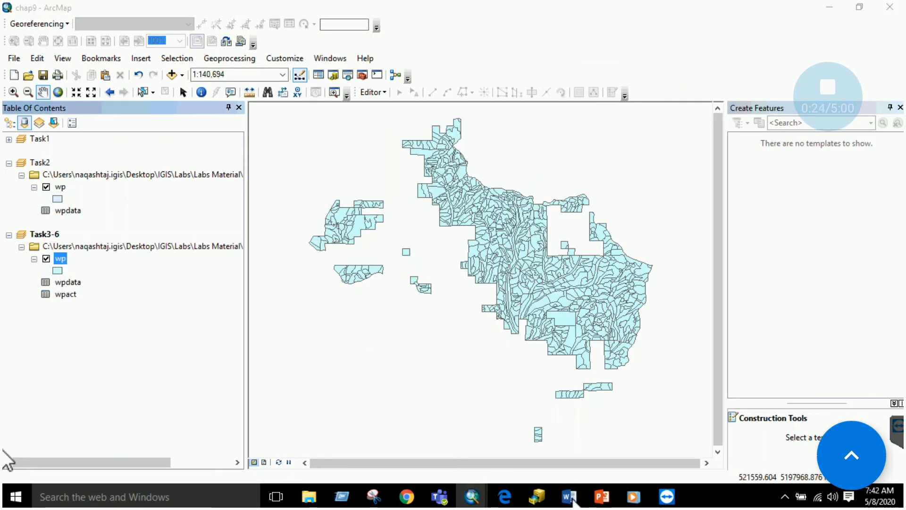
click(497, 441)
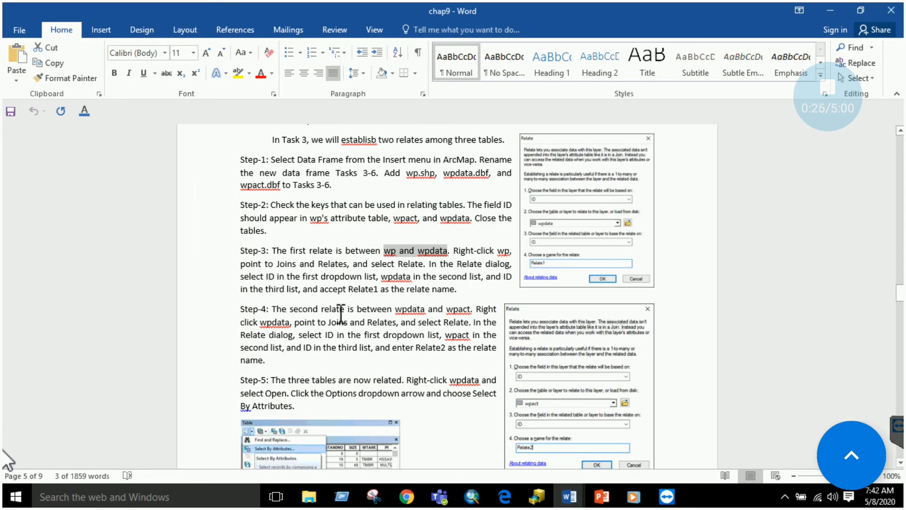
drag(396, 311, 472, 312)
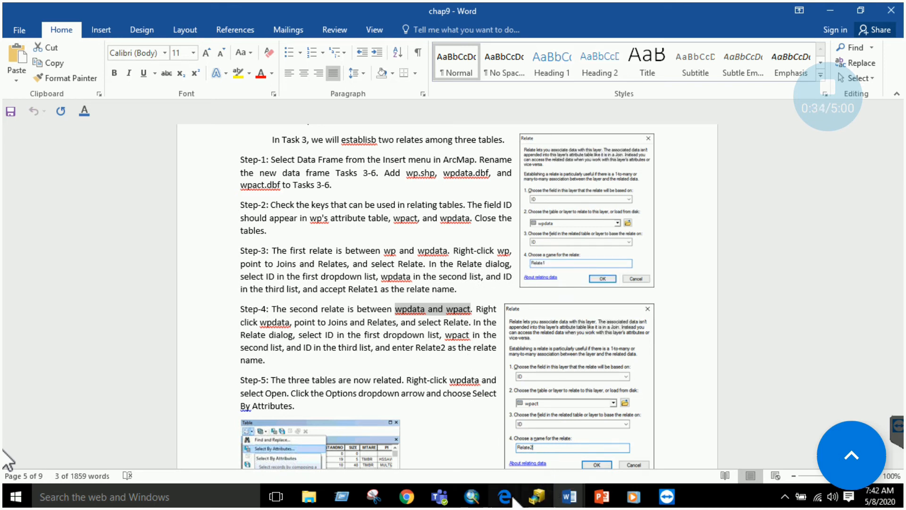
mouse_move(472, 497)
click(443, 437)
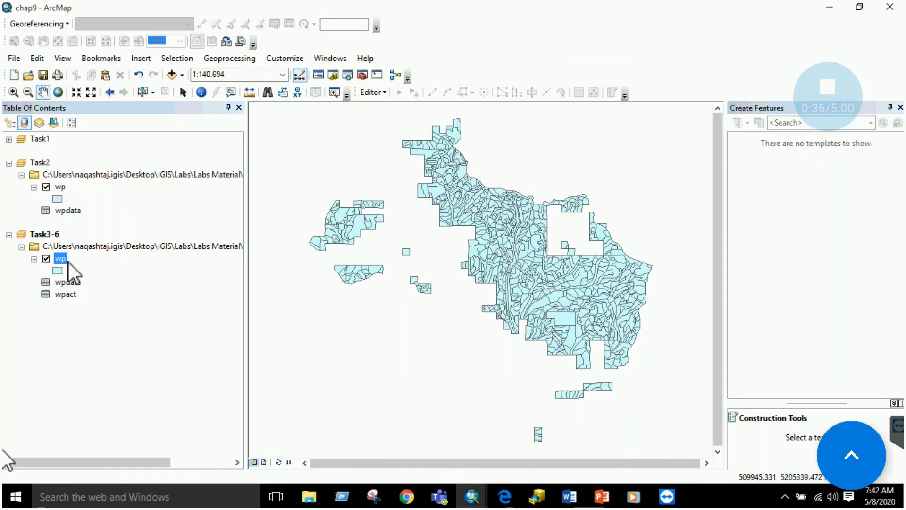
- Relate the wpdata table of Task3-6 to the wpact table, using ID as the field in both
right_click(67, 281)
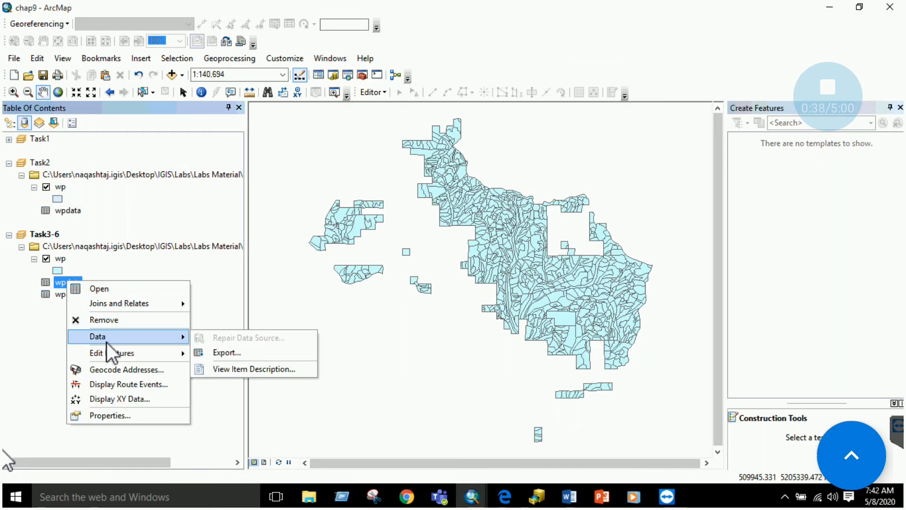
mouse_move(140, 305)
click(231, 336)
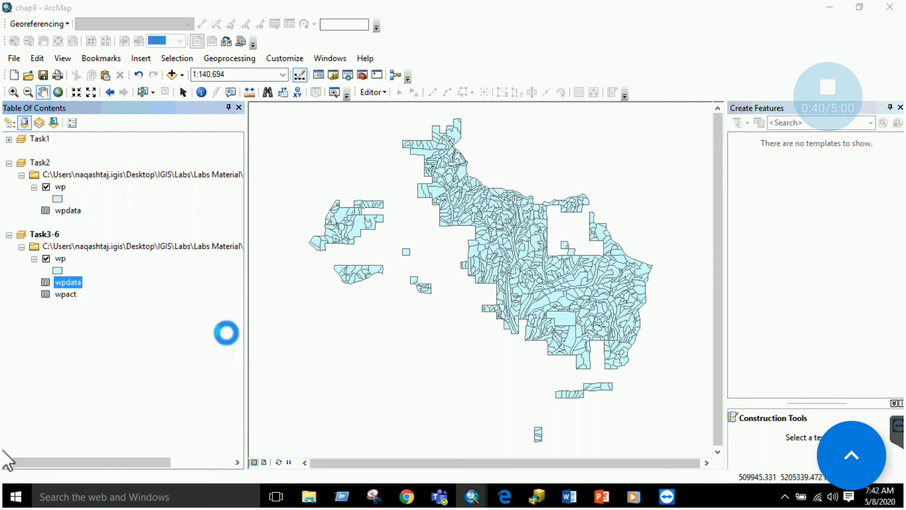
click(528, 221)
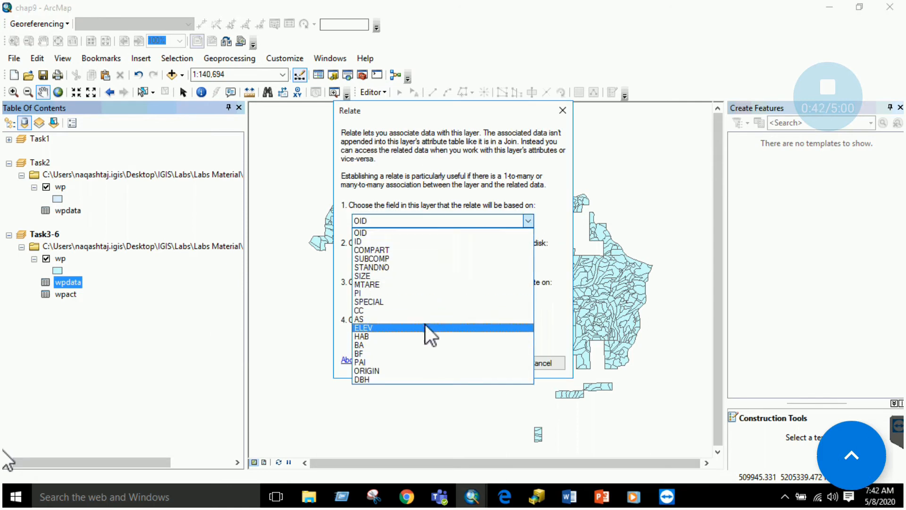
click(405, 242)
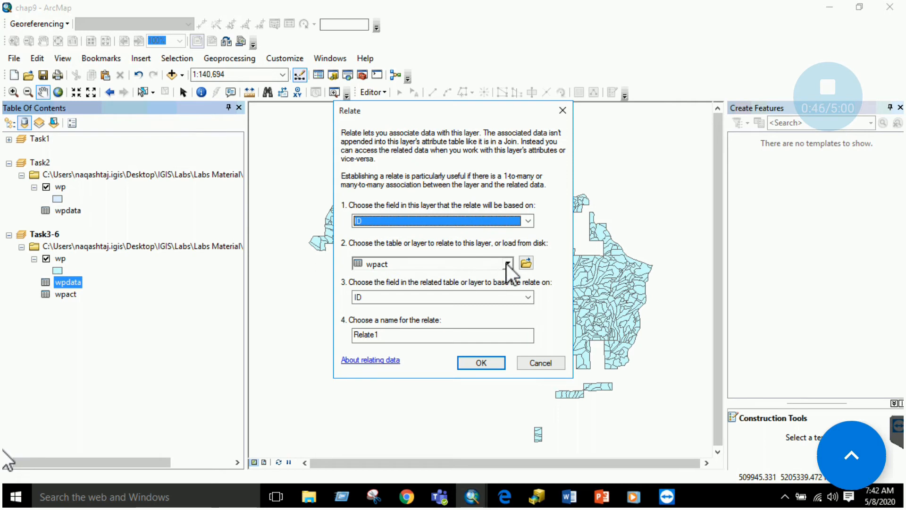
click(390, 335)
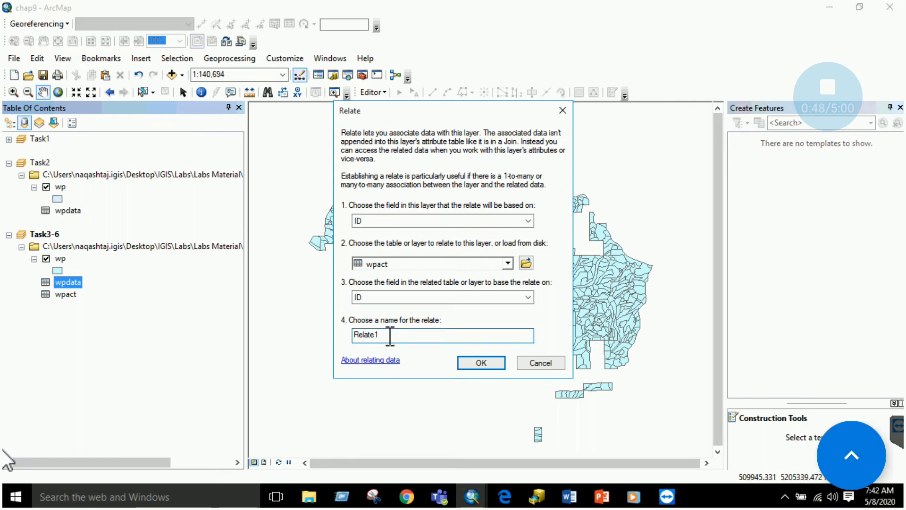
click(478, 362)
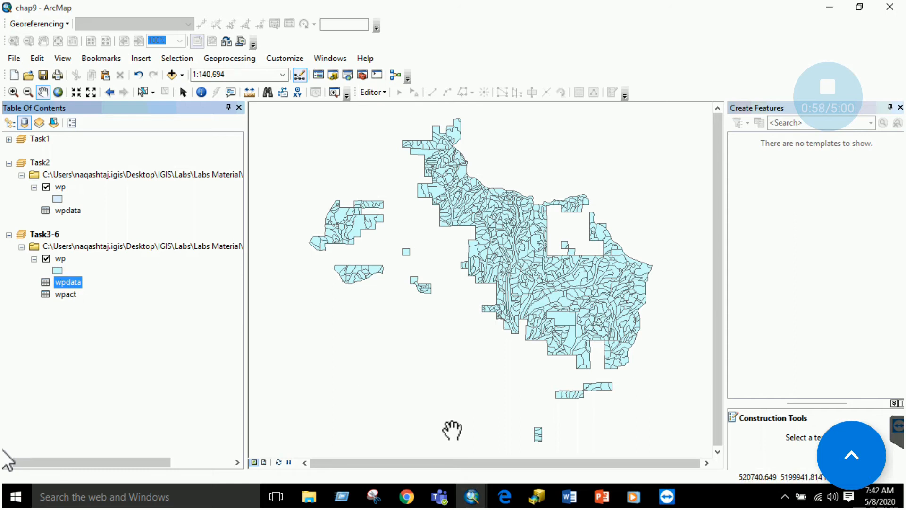
- Read the instructions in the chap9 Word document from Step-5 on selecting wpdata records through Step-6 on viewing related records
click(537, 465)
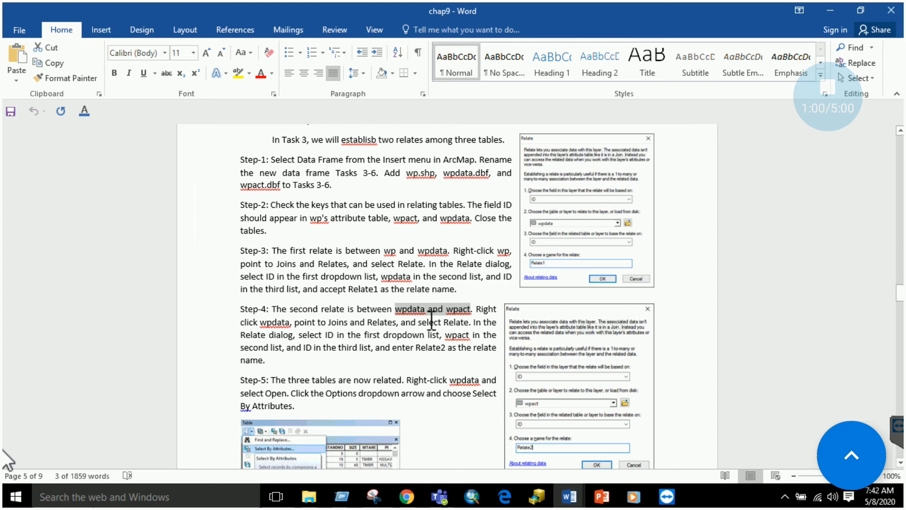
scroll(427, 322, down, 1)
scroll(425, 318, down, 3)
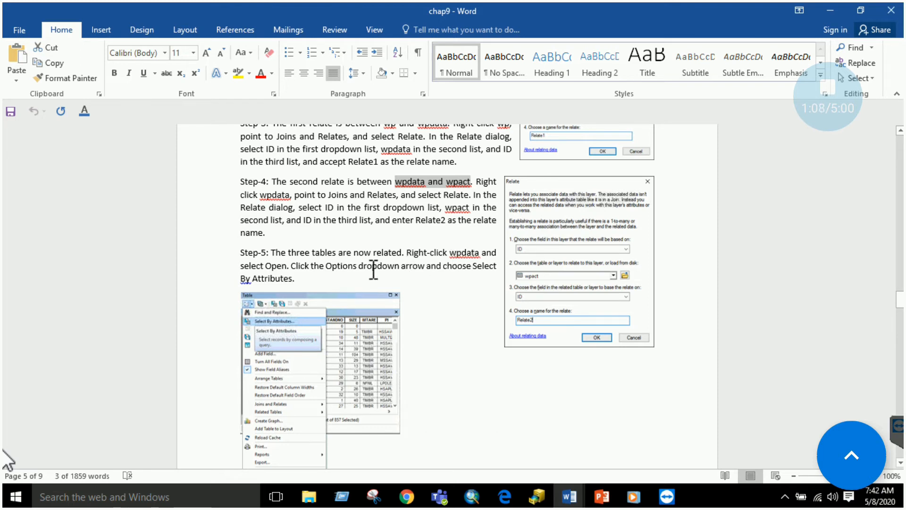
scroll(359, 264, down, 2)
scroll(349, 307, down, 5)
scroll(353, 322, down, 5)
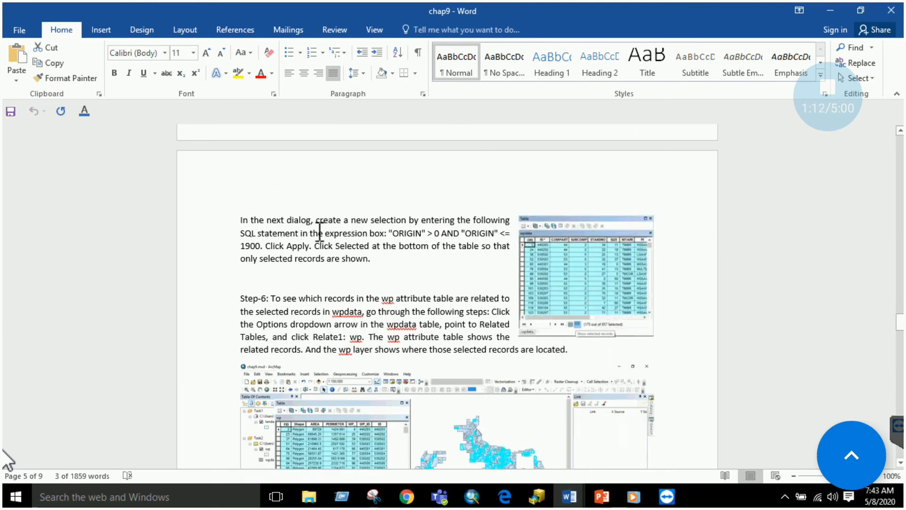
- Switch to the chap9 ArcMap window and open the wpdata table of Task3-6
click(473, 498)
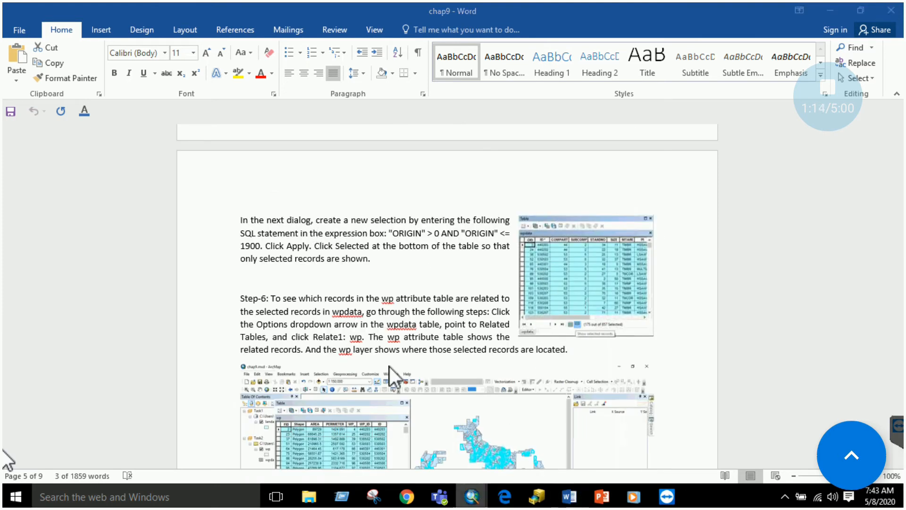
click(426, 417)
right_click(71, 282)
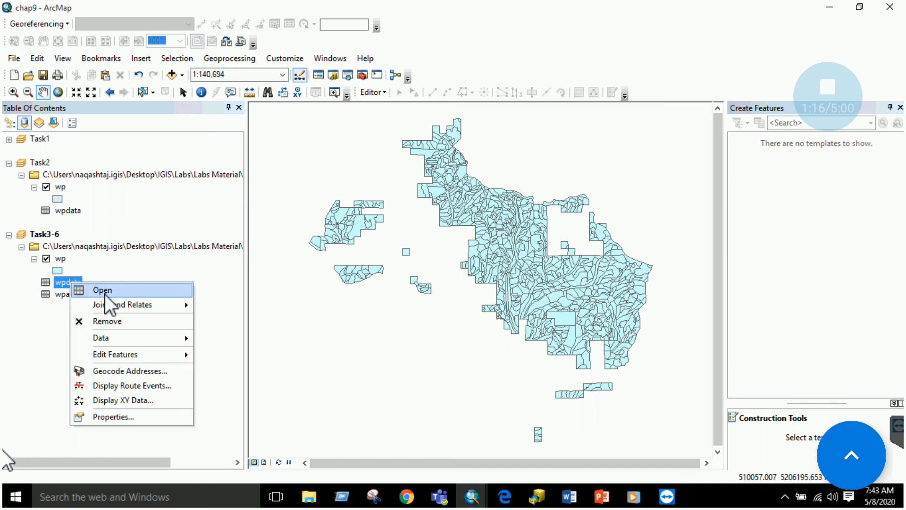
click(114, 289)
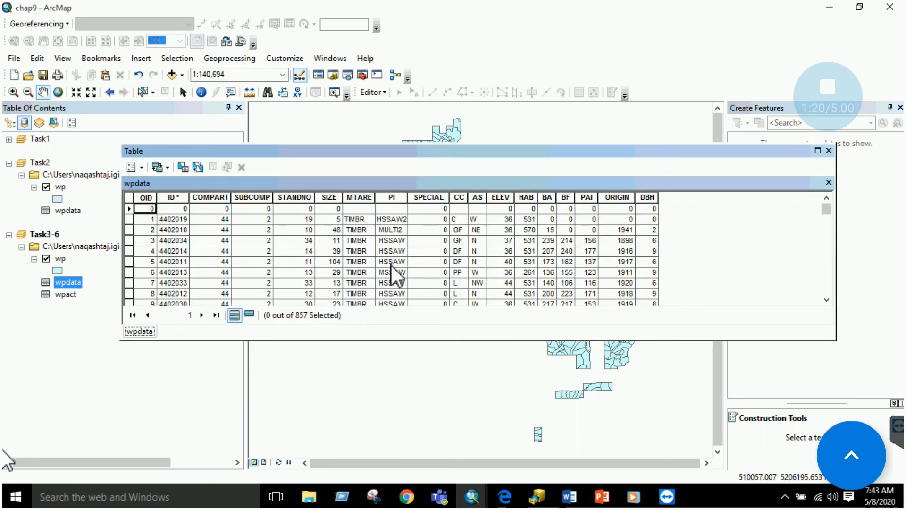
- Review the SQL selection and Step-5 instructions in the chap9 Word document for how to select by attributes, and return to ArcMap
mouse_move(568, 499)
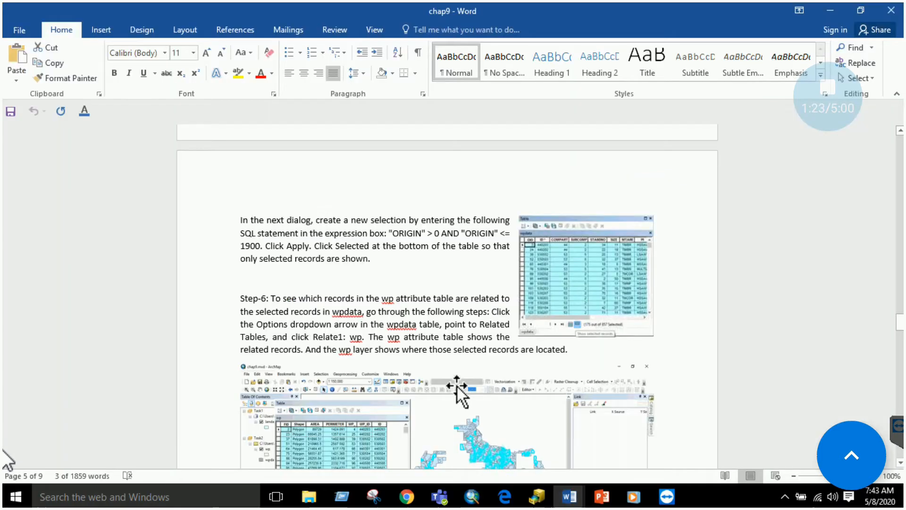
click(517, 446)
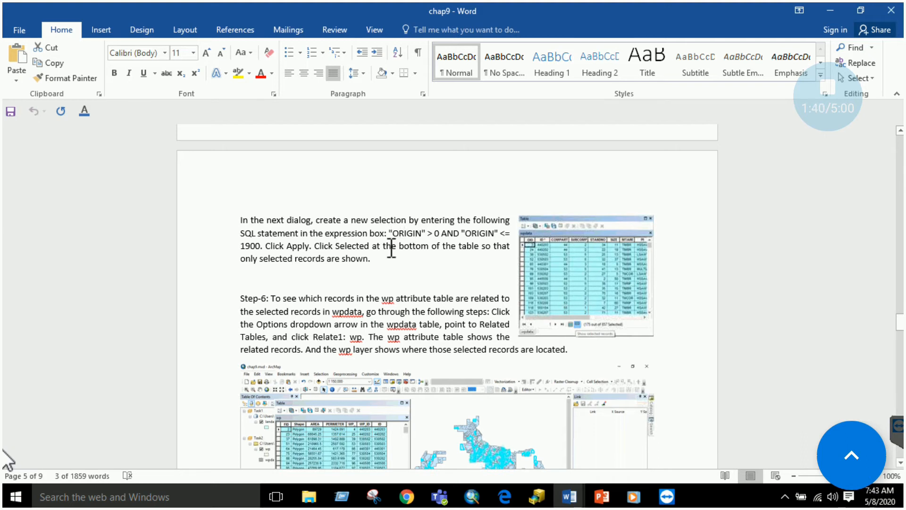
scroll(391, 249, up, 5)
scroll(391, 251, down, 4)
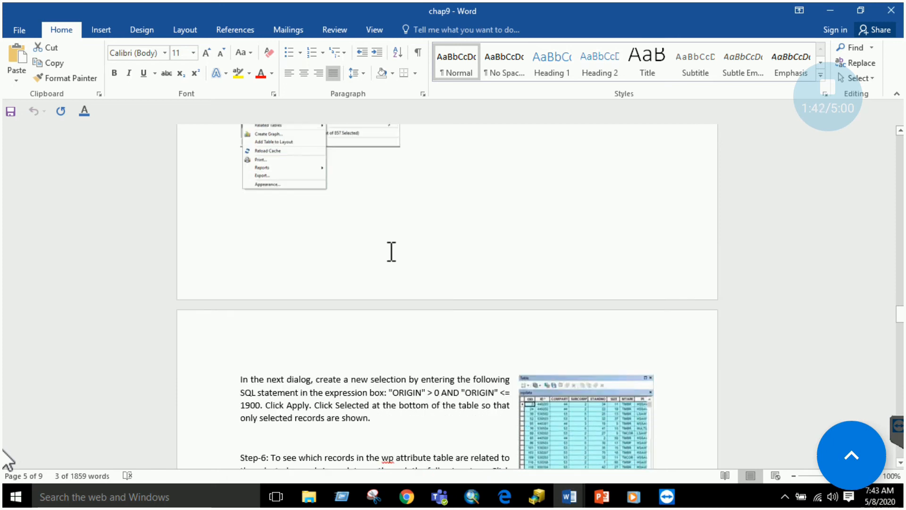
scroll(392, 251, up, 4)
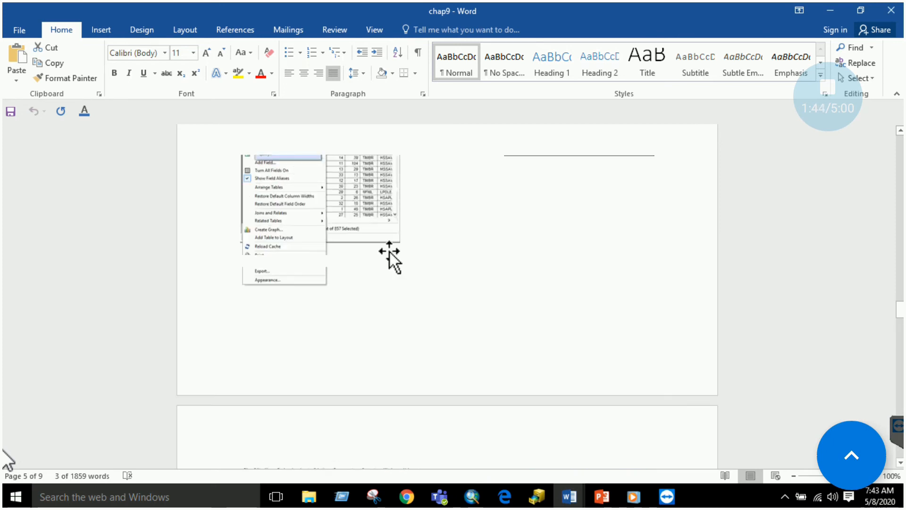
scroll(390, 254, up, 4)
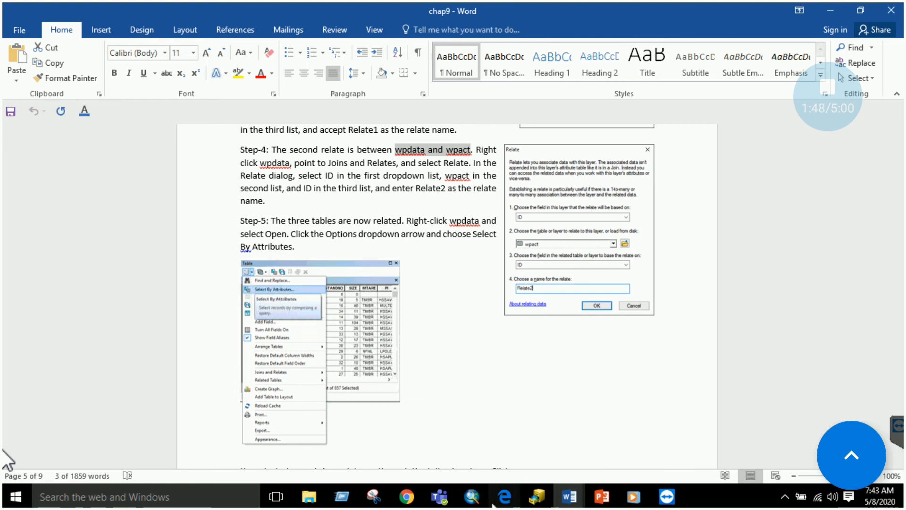
mouse_move(478, 482)
click(399, 439)
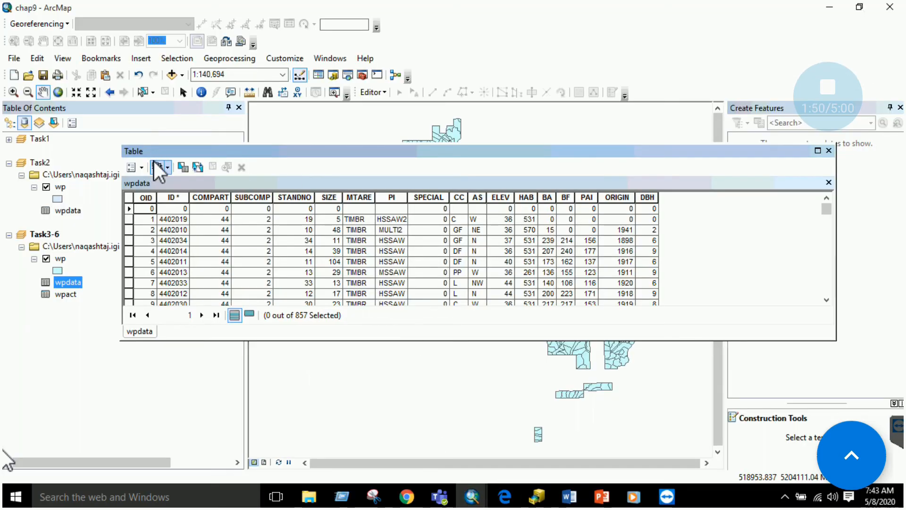
- Start Select By Attributes for the wpdata table and move its dialog over the middle of the table window
click(141, 168)
click(166, 192)
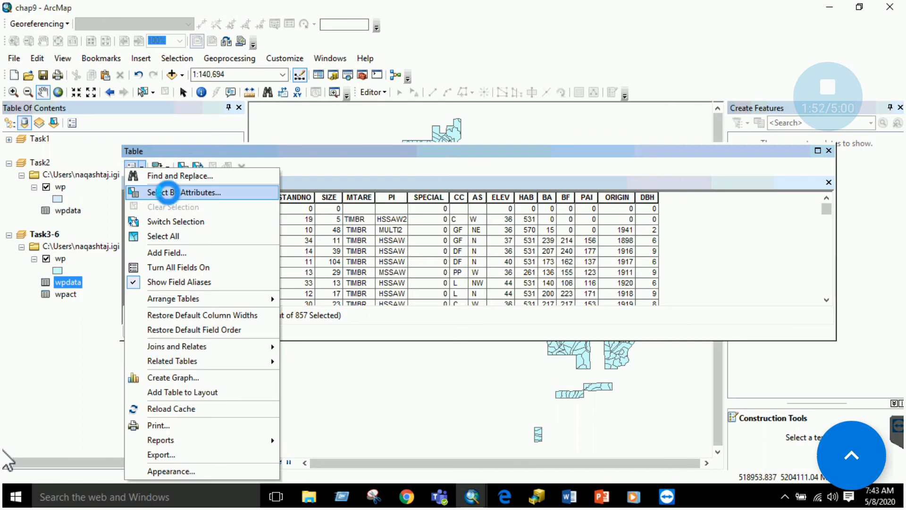
drag(134, 26, 479, 57)
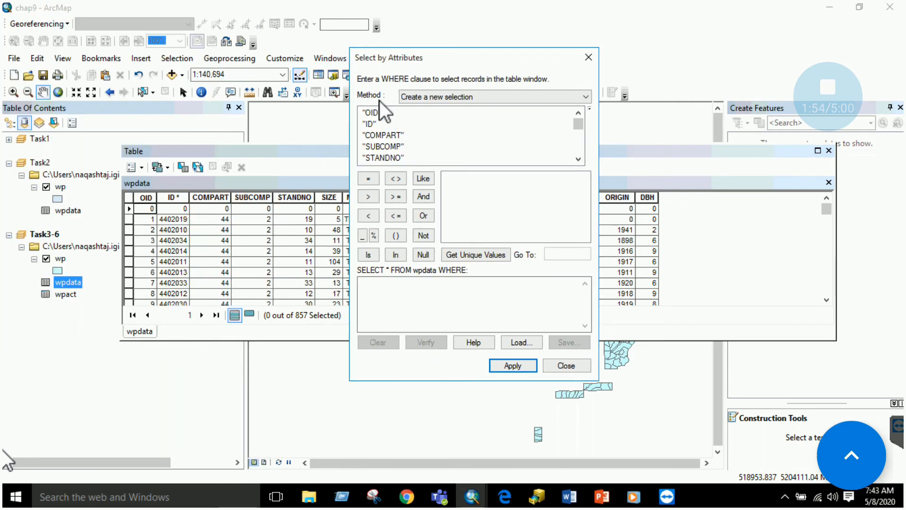
drag(424, 57, 404, 58)
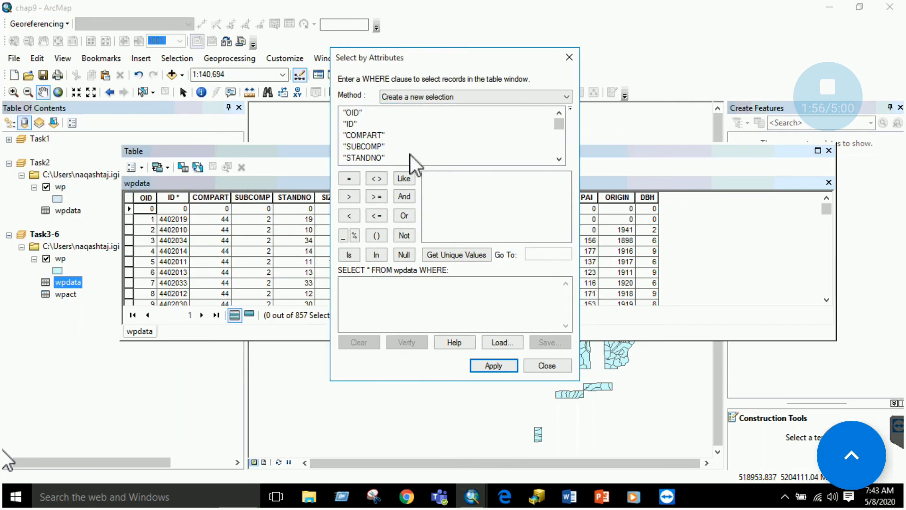
- Look up the SQL expression for the ORIGIN selection in the chap9 Word document
mouse_move(570, 496)
click(504, 449)
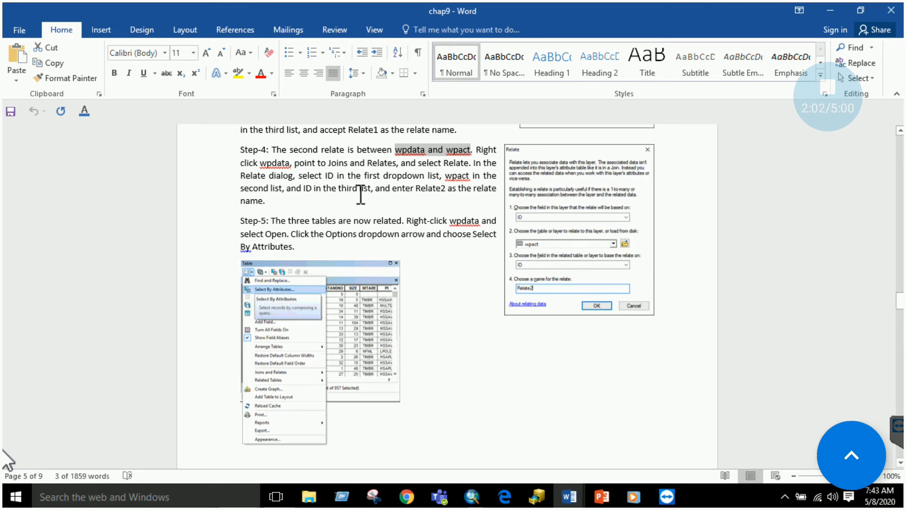
scroll(361, 194, down, 9)
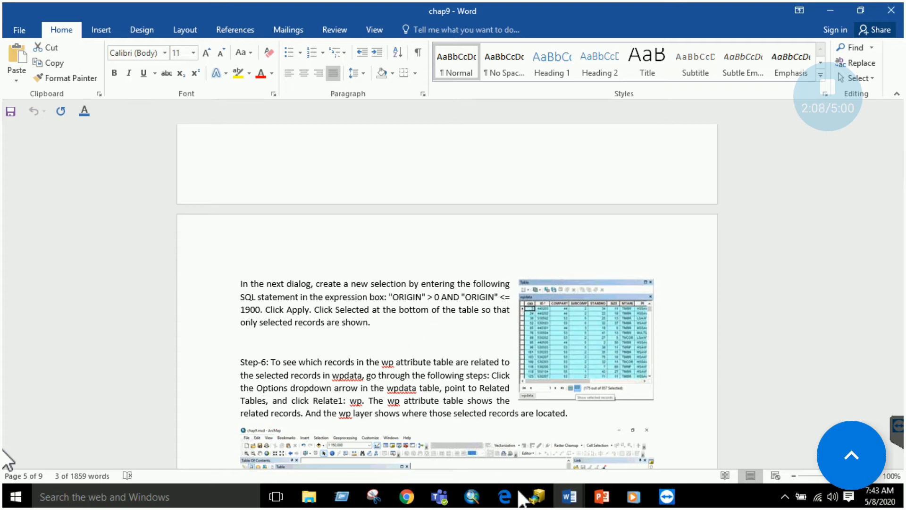
- Switch to the chap9 ArcMap window and enter the condition "ORIGIN" > 0 in the wpdata selection expression
click(471, 497)
click(399, 444)
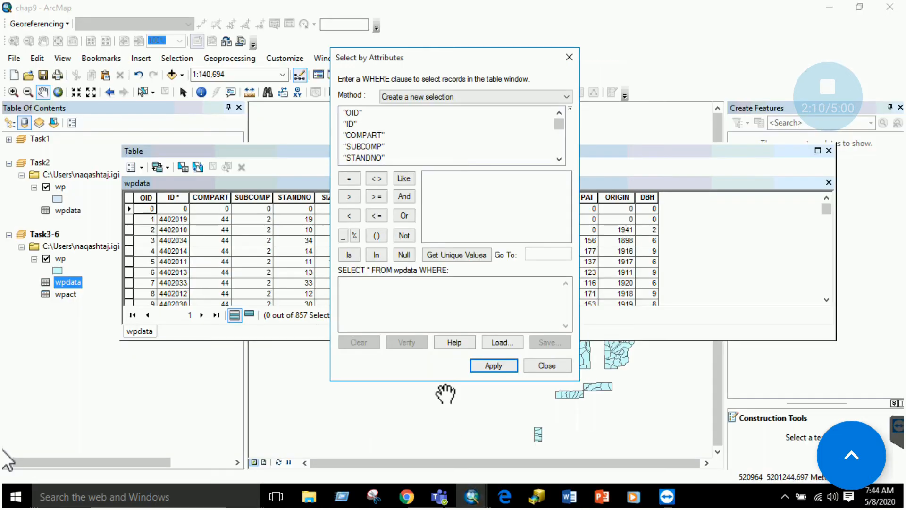
scroll(376, 151, down, 5)
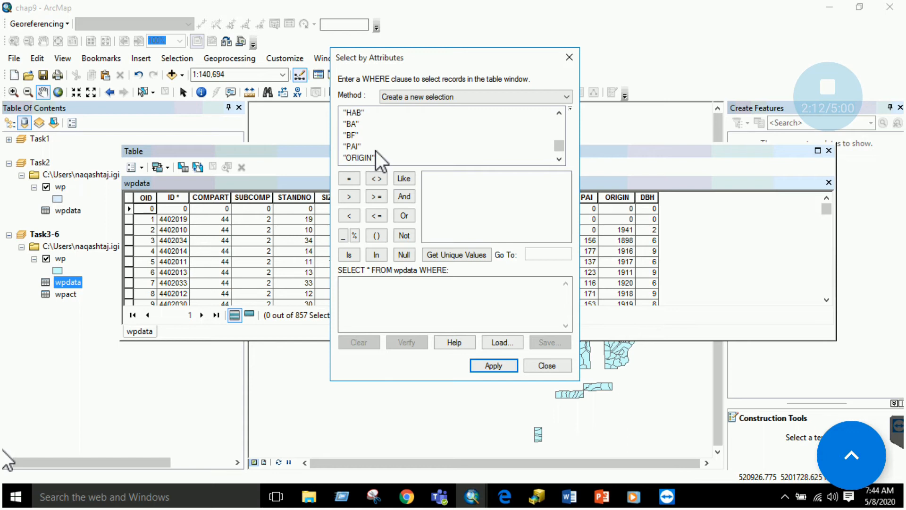
double_click(364, 146)
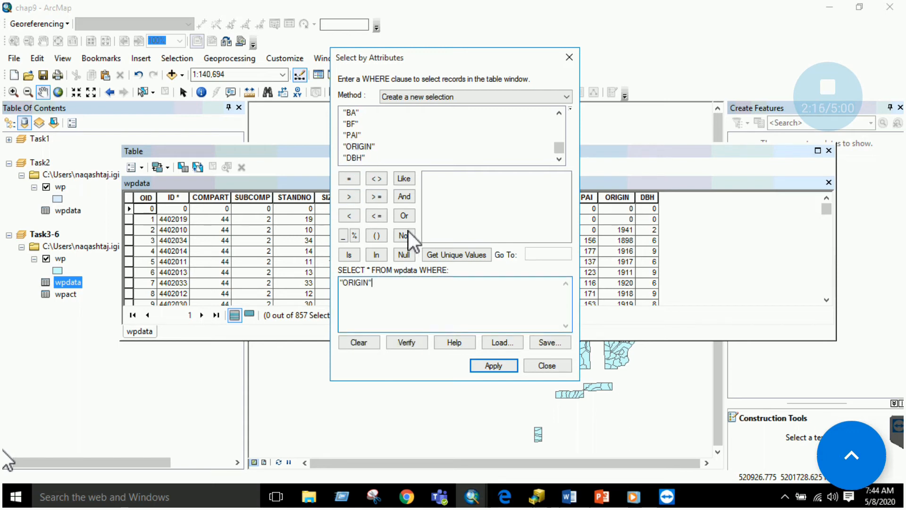
click(562, 498)
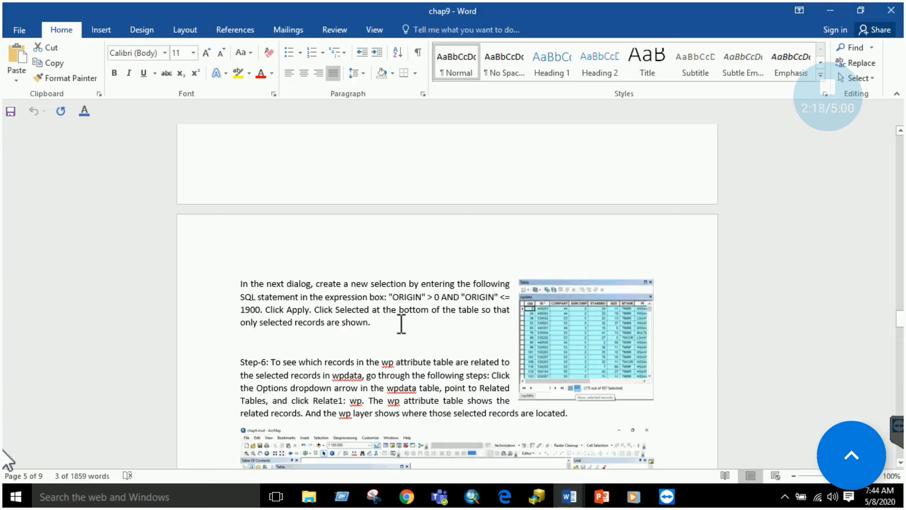
mouse_move(472, 496)
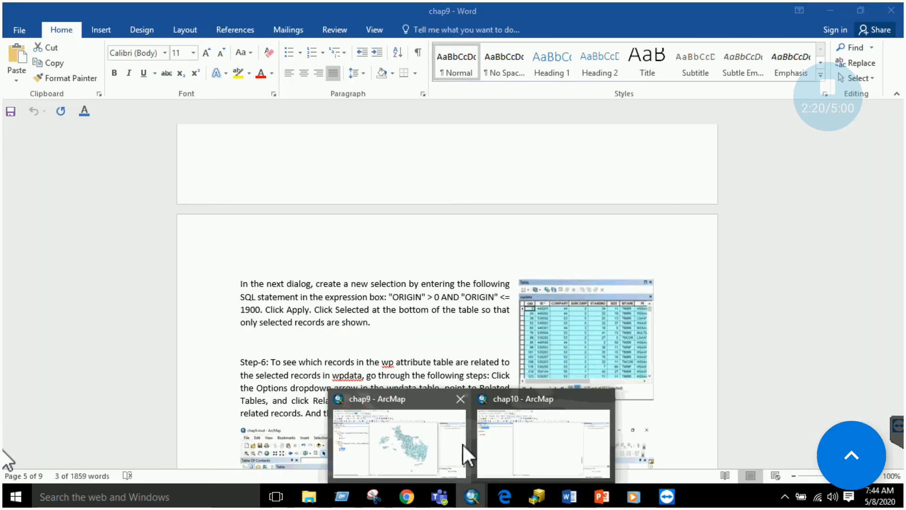
click(463, 443)
click(349, 197)
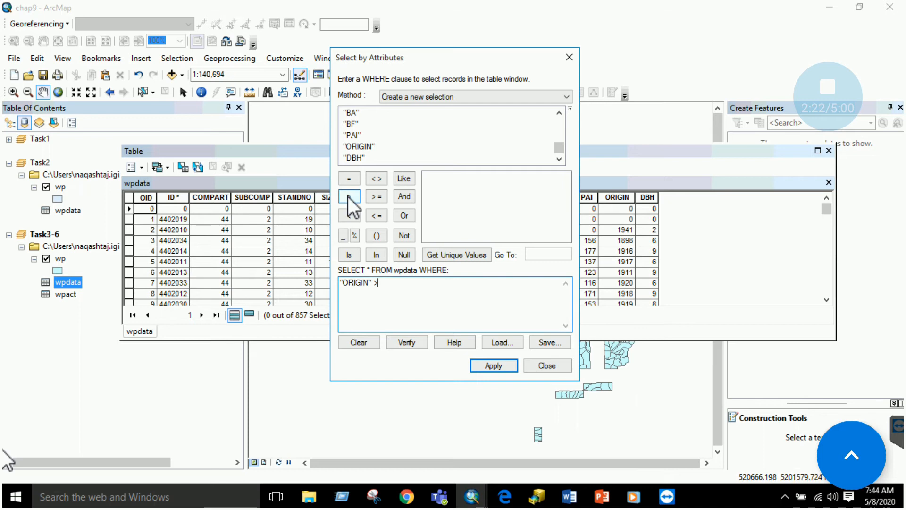
click(453, 255)
double_click(429, 179)
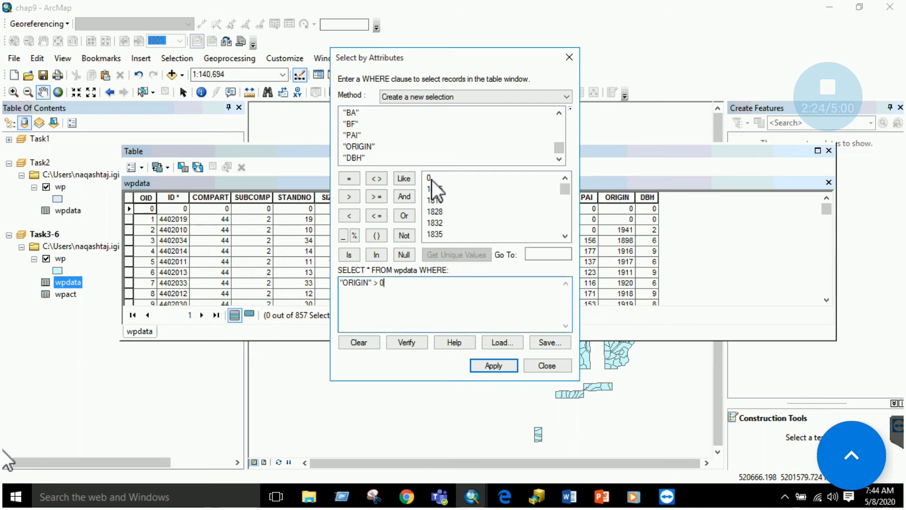
- Check the second condition of the SQL expression in the chap9 Word document, and return to the chap9 ArcMap window
click(569, 498)
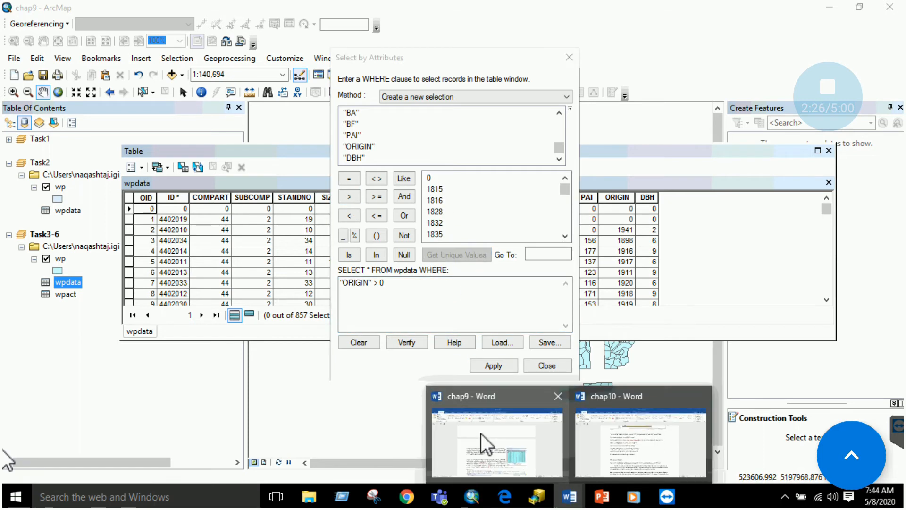
click(476, 434)
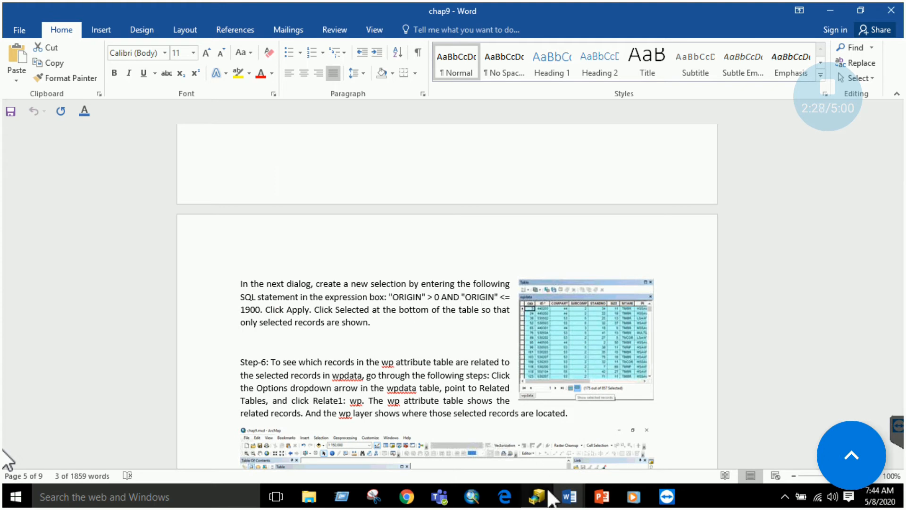
mouse_move(472, 498)
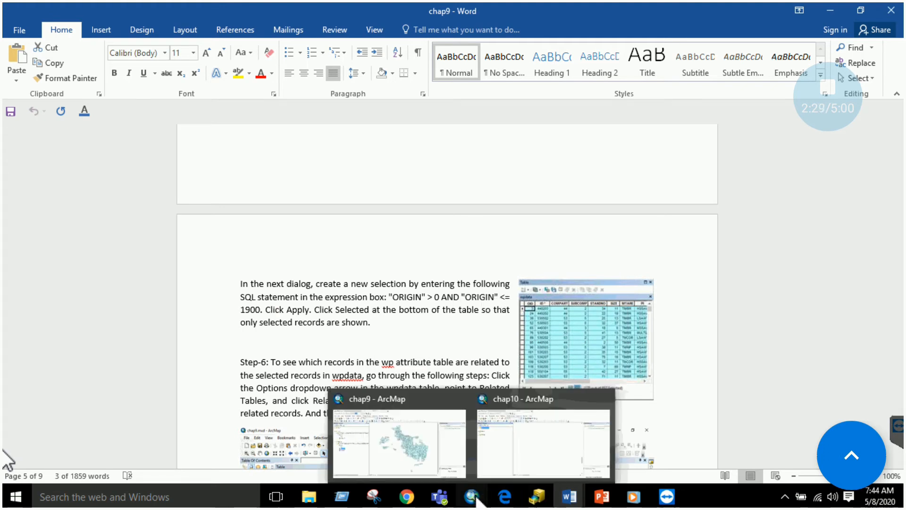
click(457, 447)
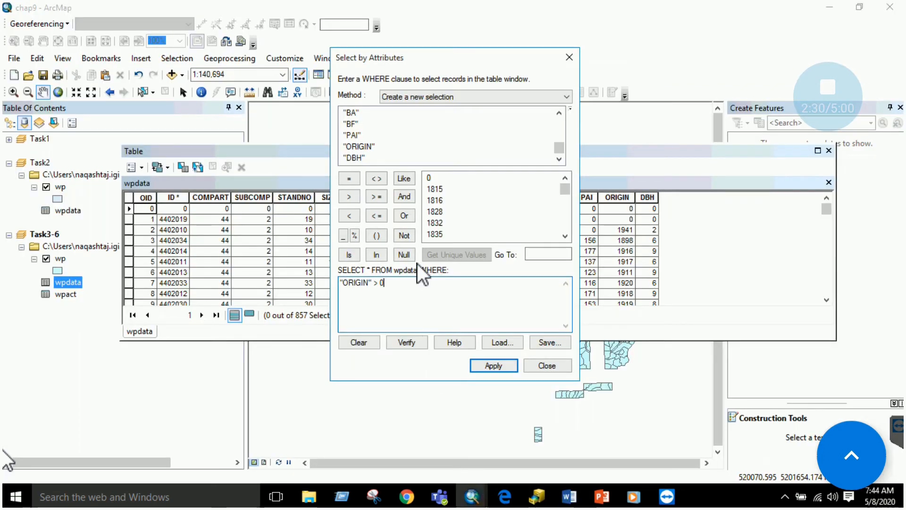
- Extend the selection expression with AND "ORIGIN" < 1900, taking the value from the list of unique values
click(405, 197)
double_click(364, 147)
click(358, 216)
scroll(464, 220, down, 8)
scroll(463, 220, down, 10)
scroll(464, 220, up, 4)
click(565, 178)
click(565, 178)
click(565, 178)
click(565, 178)
double_click(436, 178)
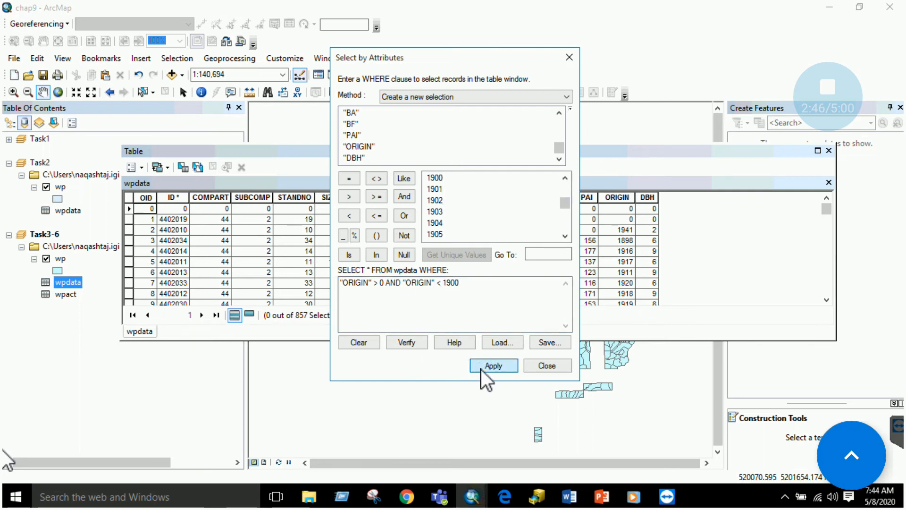
- Apply the attribute selection to wpdata and show only the selected records, moving the table window slightly lower over the map
click(493, 366)
click(249, 314)
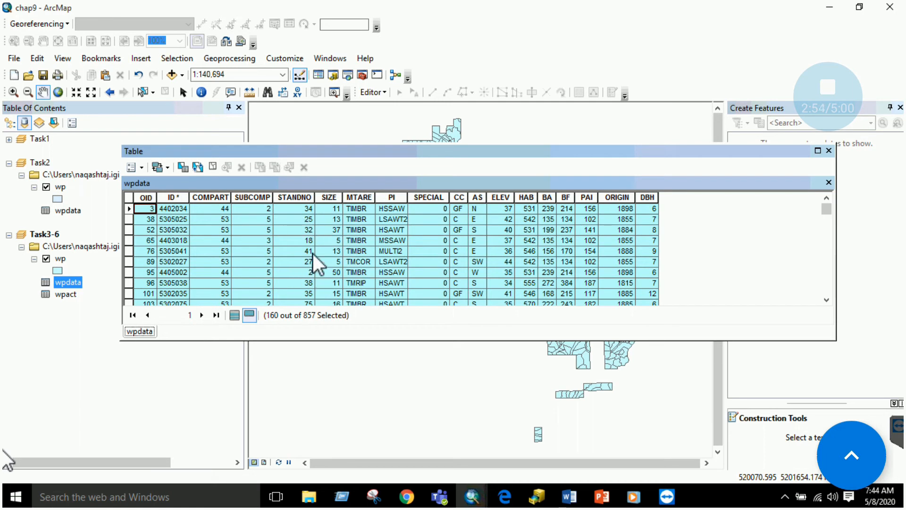
drag(406, 152, 480, 198)
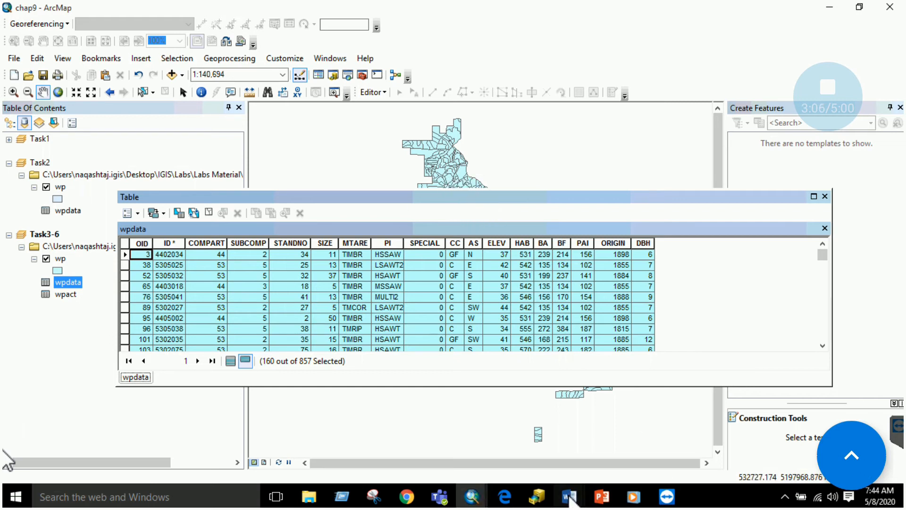
- Review the ORIGIN expression and the Step-6 instructions on related records in the chap9 Word document, and return to ArcMap
mouse_move(570, 496)
click(496, 434)
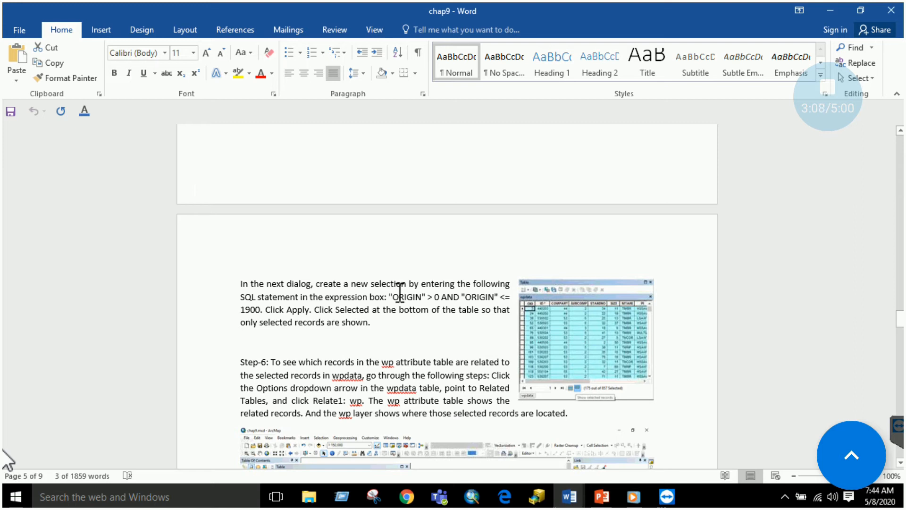
drag(407, 298, 504, 298)
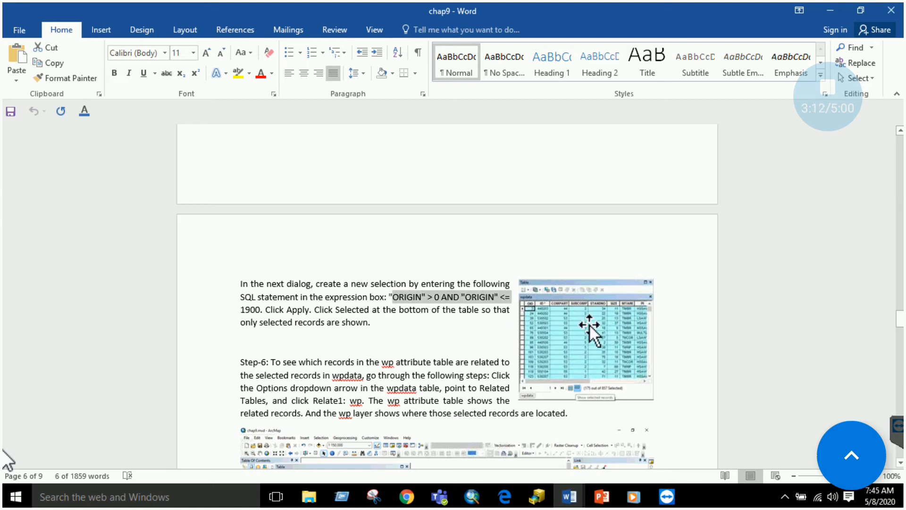
scroll(425, 340, down, 2)
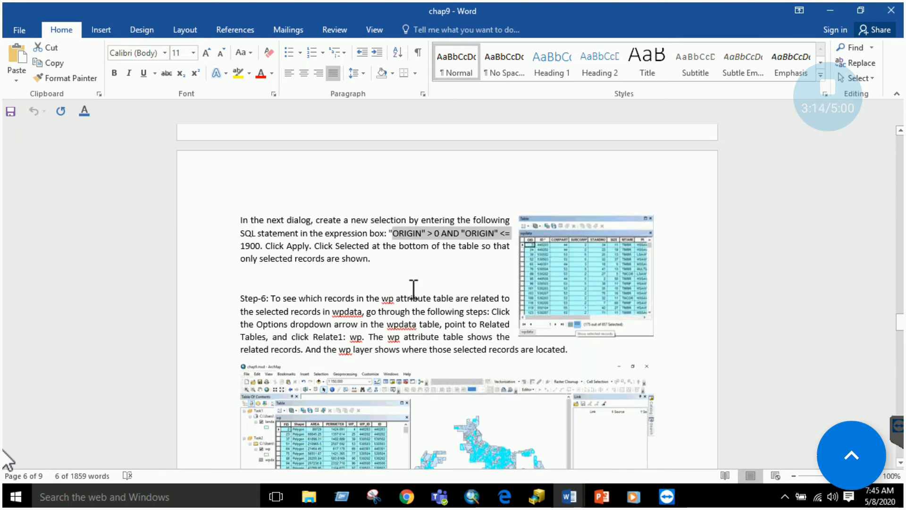
scroll(359, 264, down, 2)
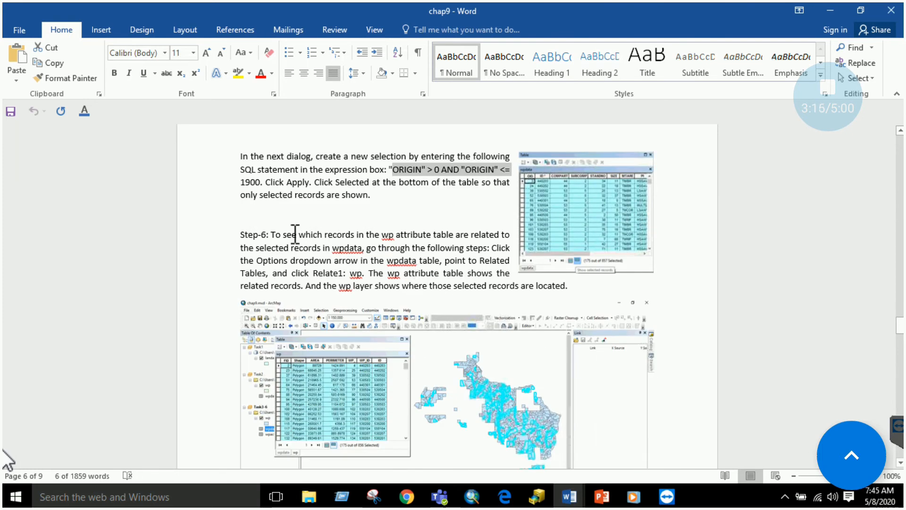
drag(387, 235, 497, 236)
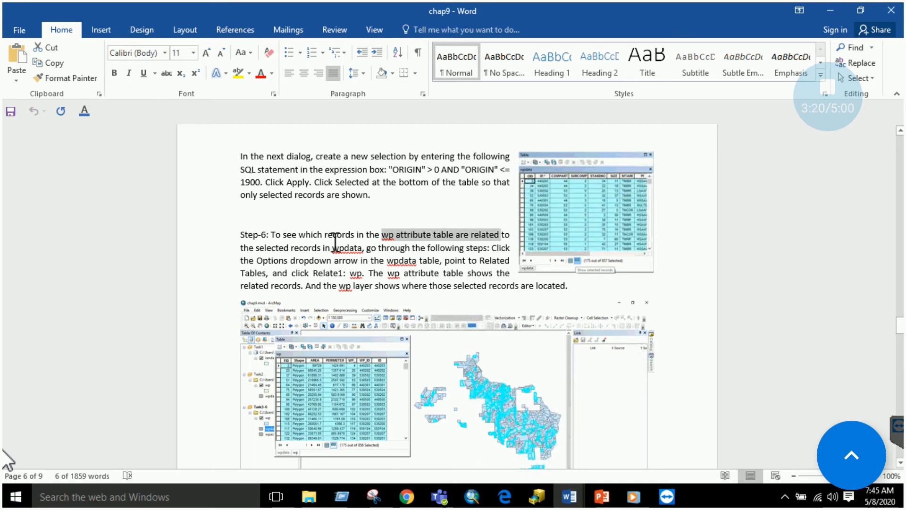
drag(332, 248, 367, 248)
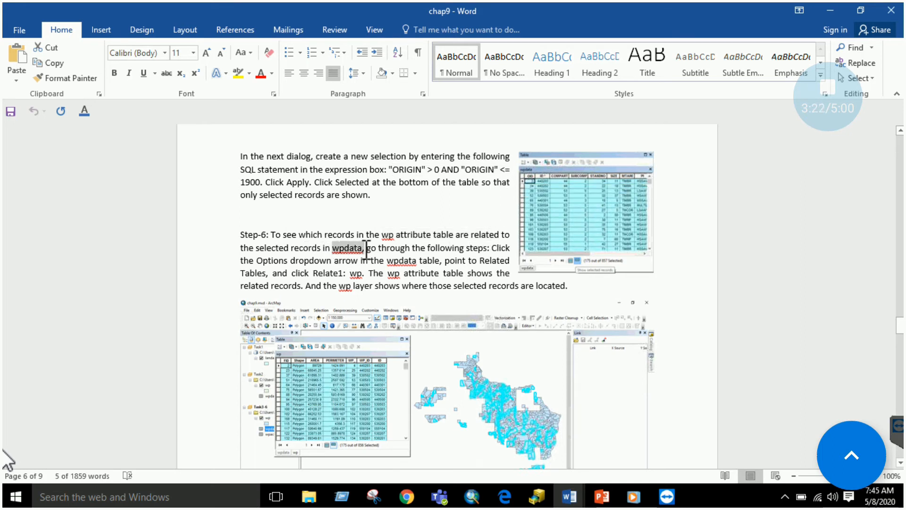
drag(290, 261, 439, 262)
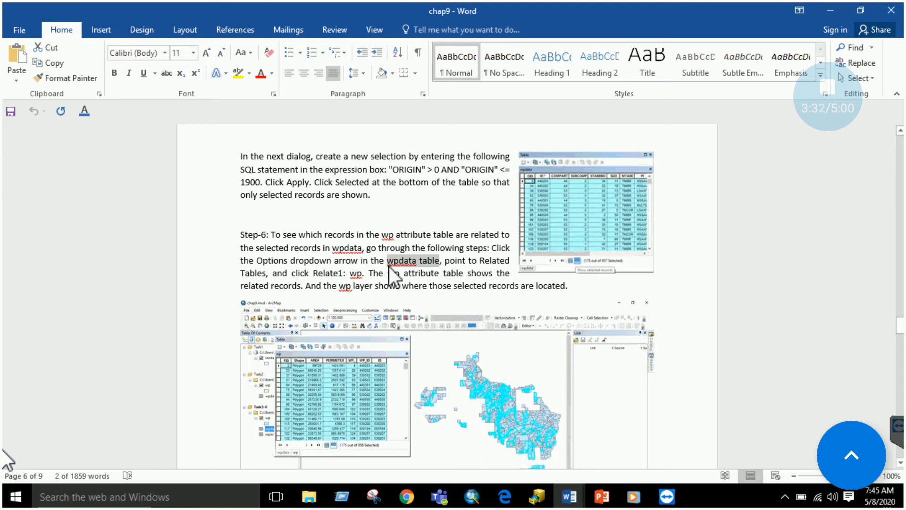
mouse_move(473, 496)
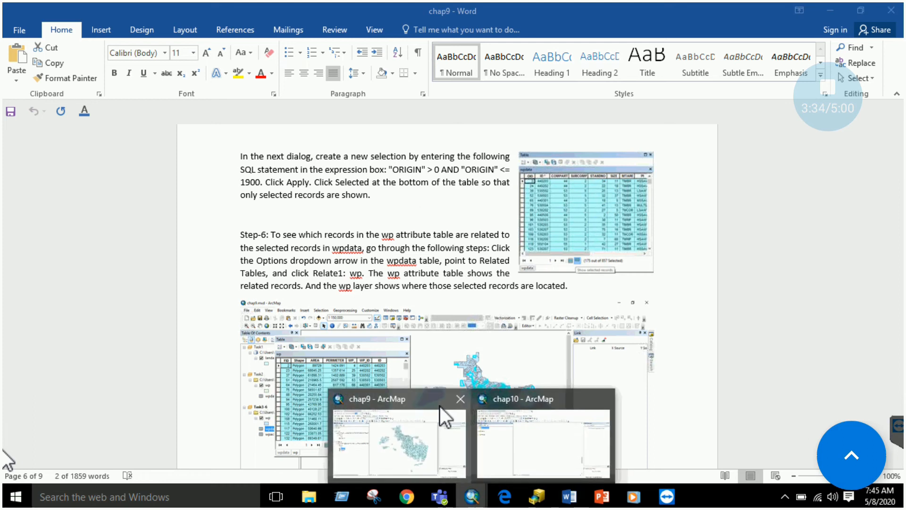
click(425, 425)
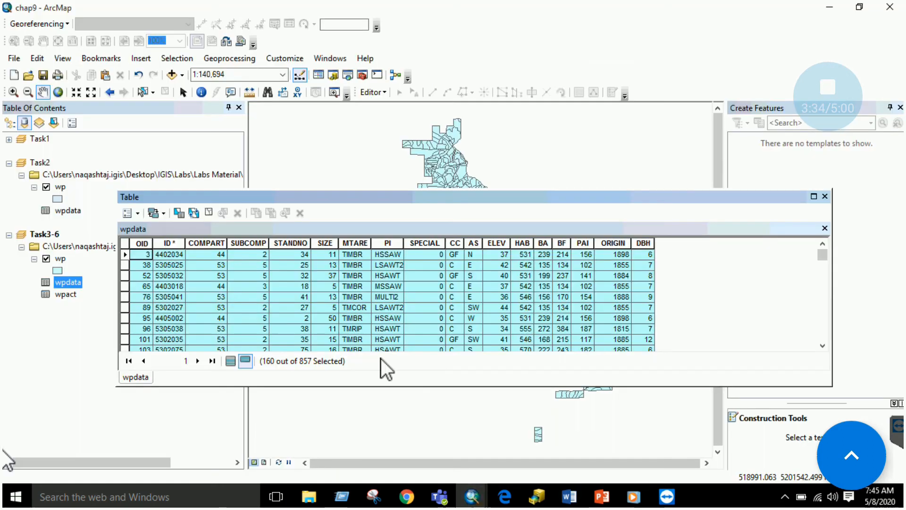
- Close the wpdata table and reopen it from Task3-6
click(826, 196)
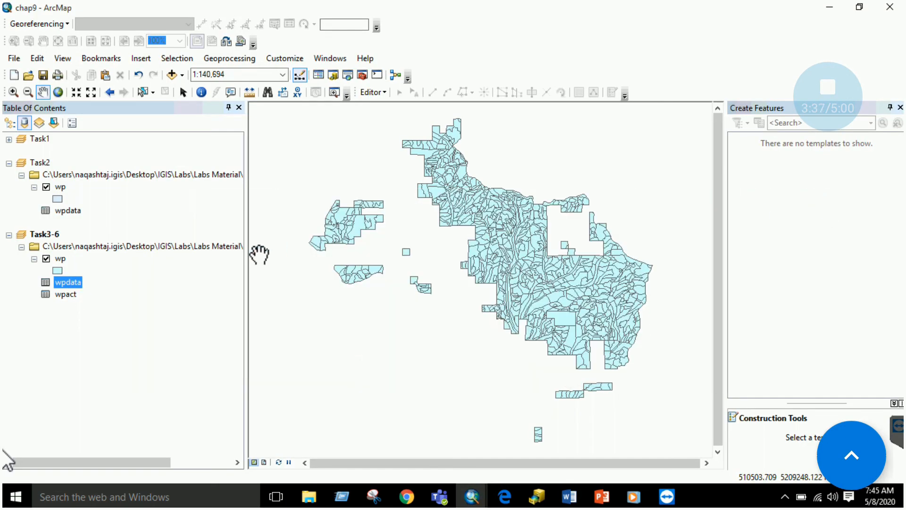
right_click(73, 281)
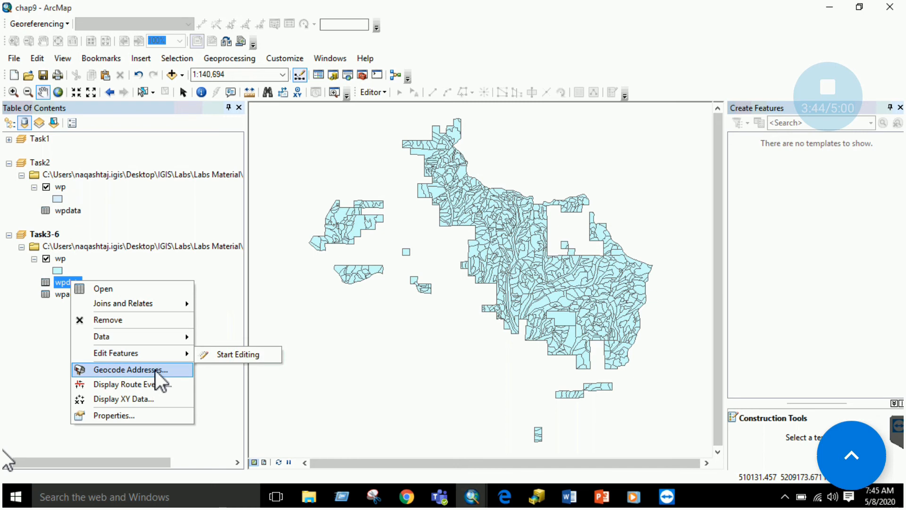
click(570, 496)
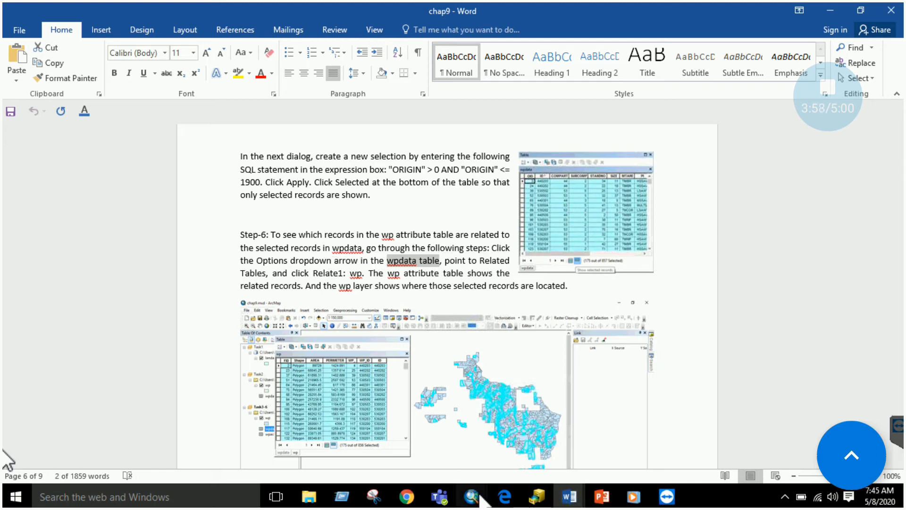
mouse_move(481, 495)
click(425, 416)
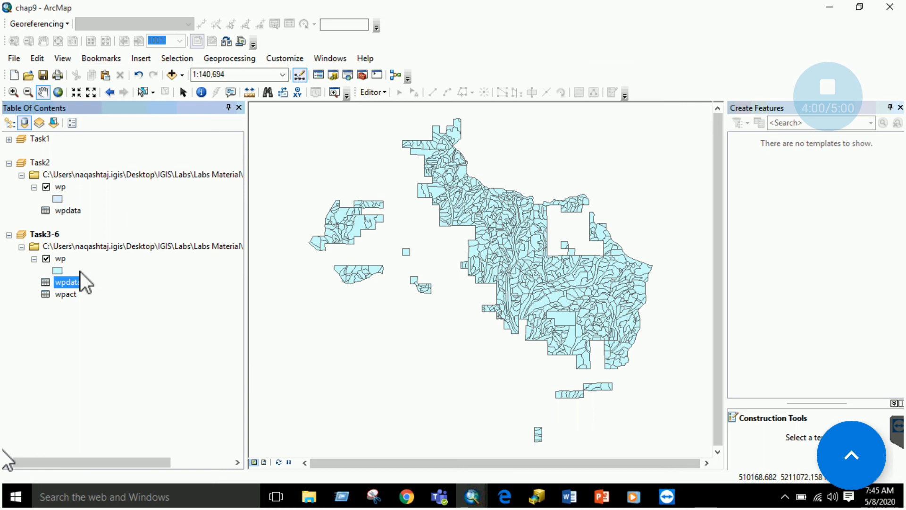
right_click(67, 285)
click(90, 295)
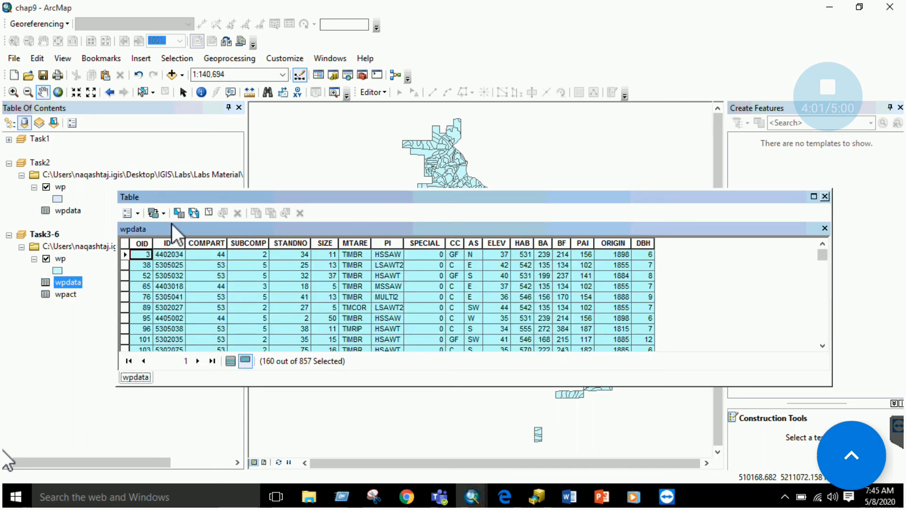
- View the related tables of wpdata and compare them with Step-6 in the chap9 Word document, returning to ArcMap
click(141, 215)
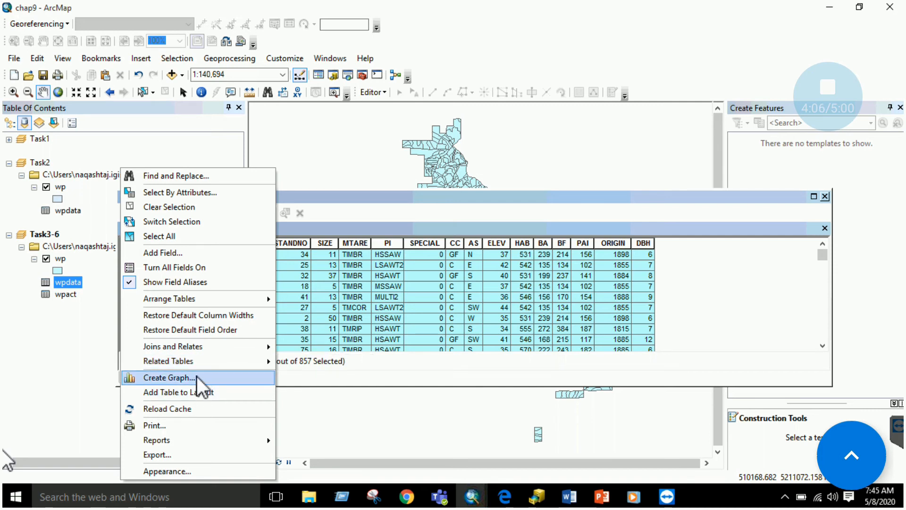
mouse_move(197, 365)
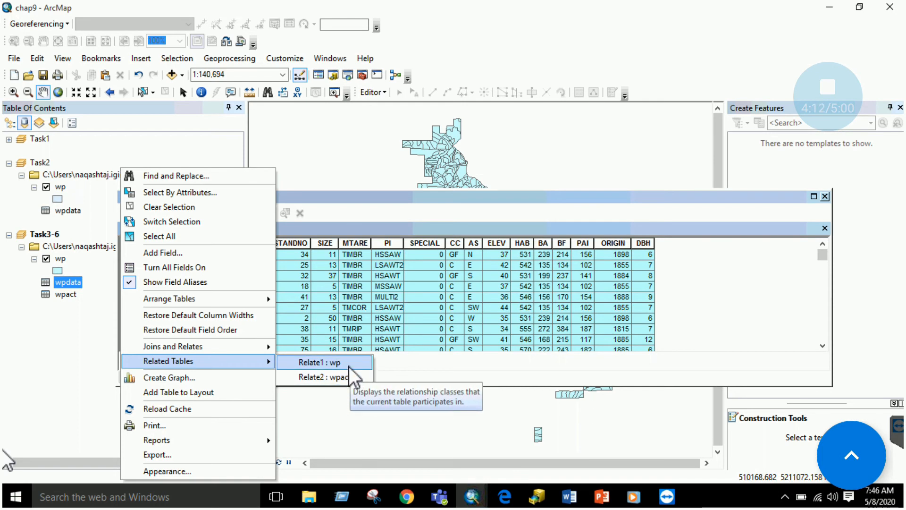
click(570, 496)
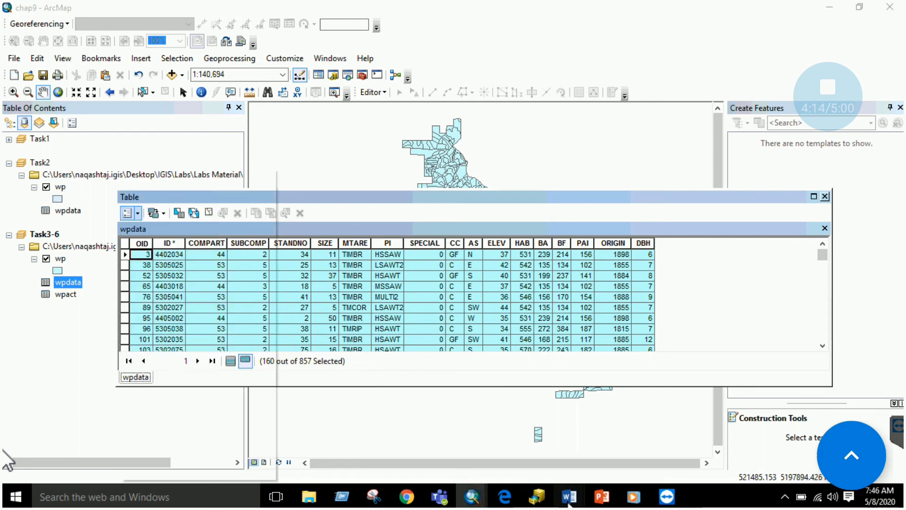
click(473, 432)
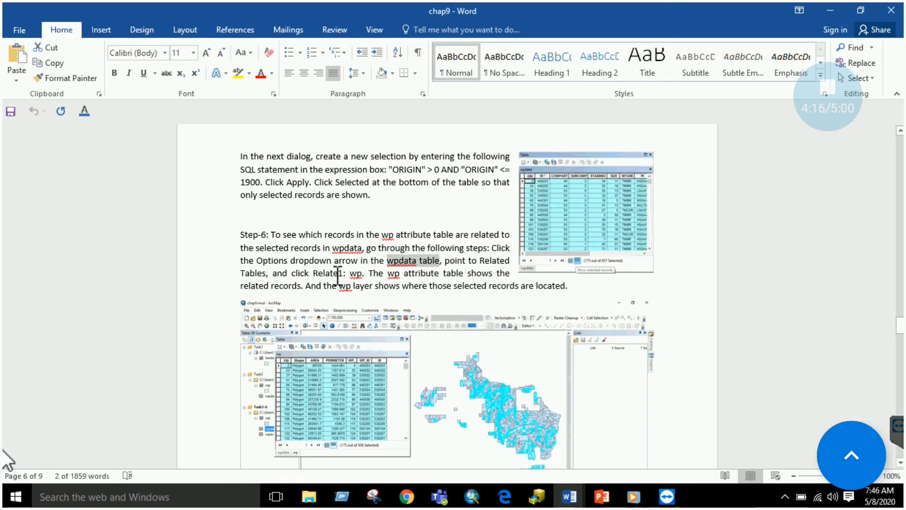
click(570, 496)
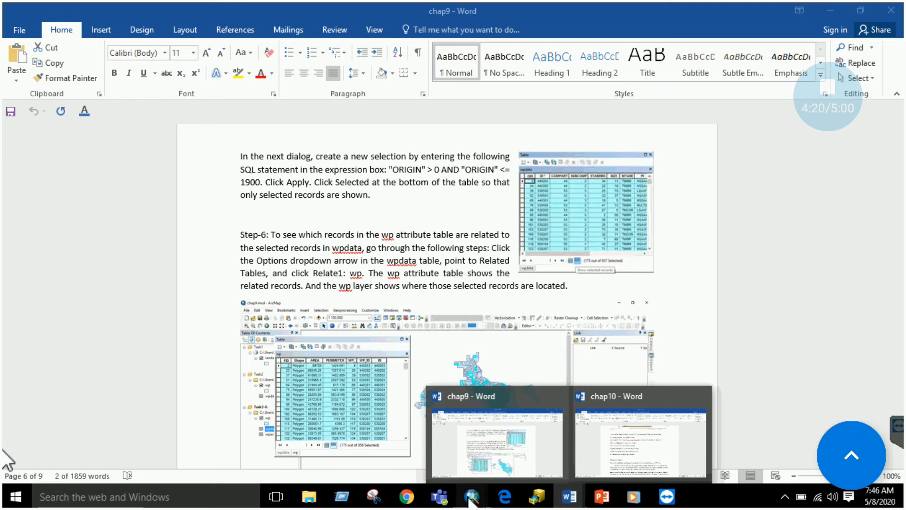
mouse_move(472, 497)
click(409, 431)
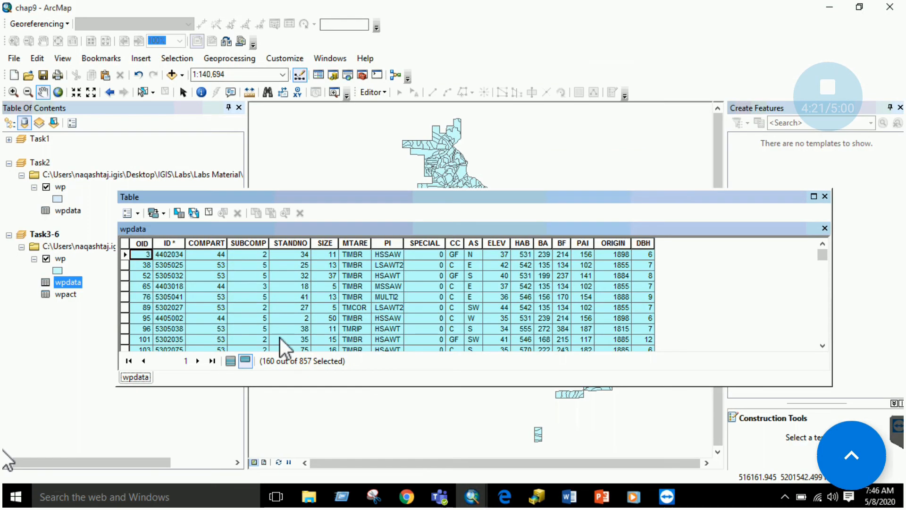
- Show the wp records related to the selected wpdata records through Relate1, and move the table window lower to uncover the map
click(138, 215)
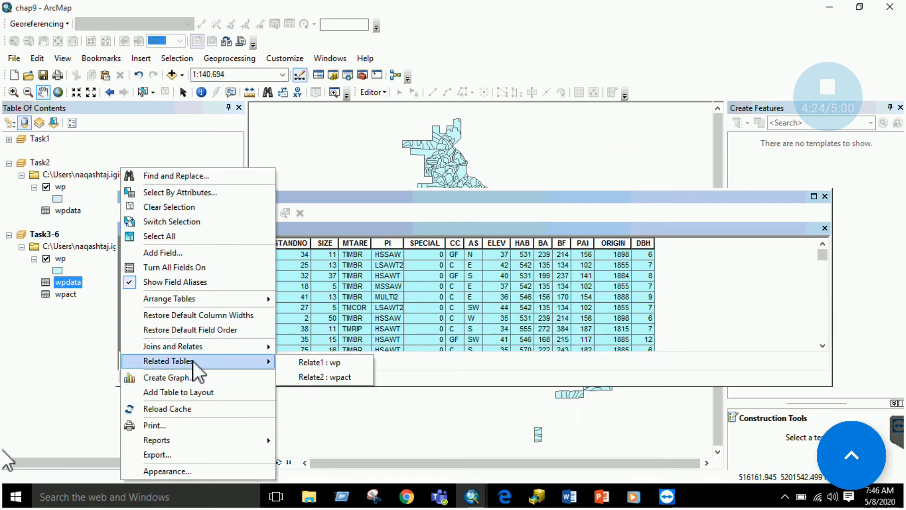
click(327, 365)
drag(574, 196, 427, 373)
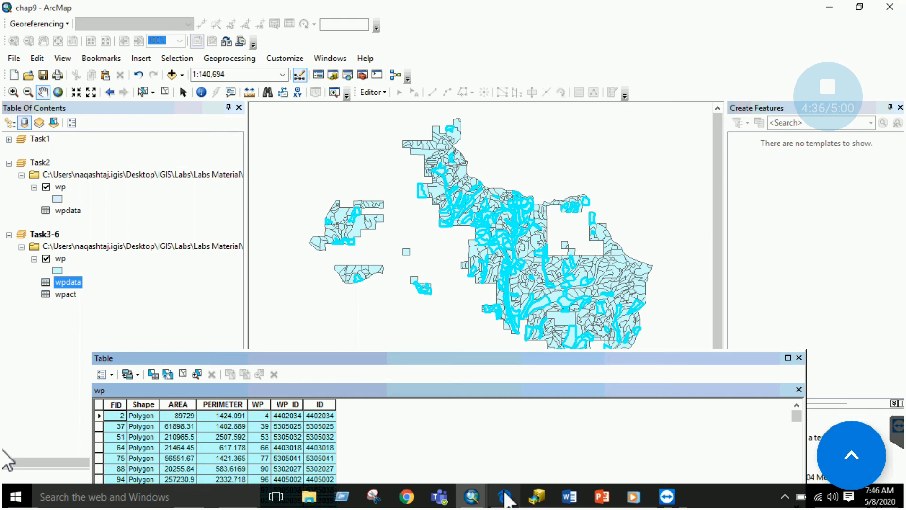
- Review Step-6 and the Task 4 Add Field instructions in the chap9 Word document, and return to the chap9 ArcMap window
click(569, 495)
click(493, 454)
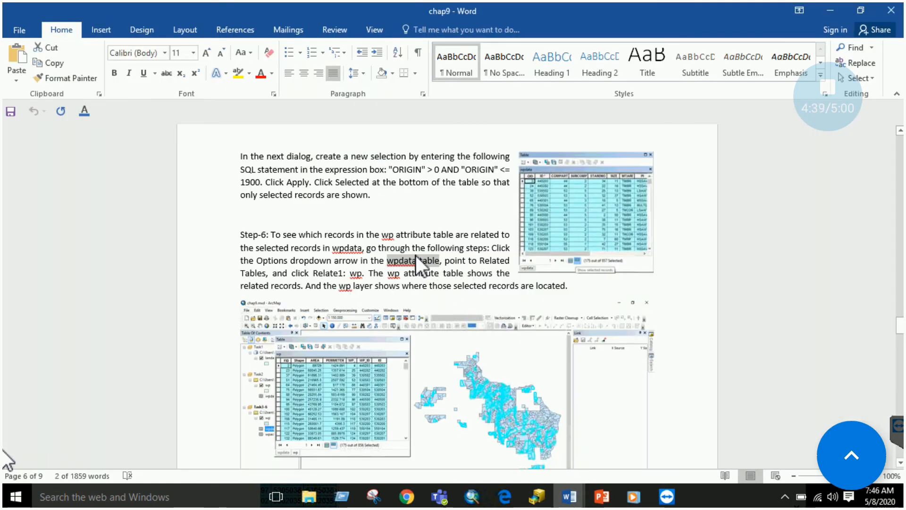
scroll(519, 330, down, 2)
scroll(519, 349, down, 10)
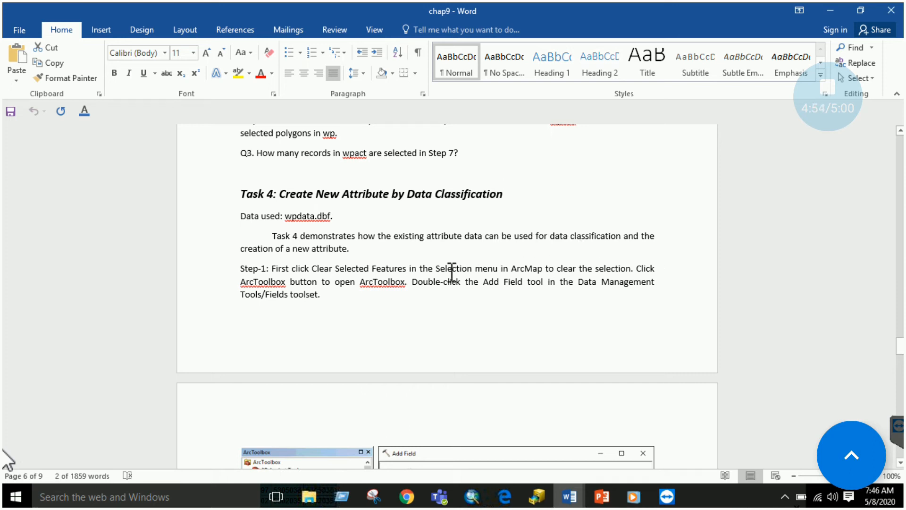
scroll(438, 291, down, 5)
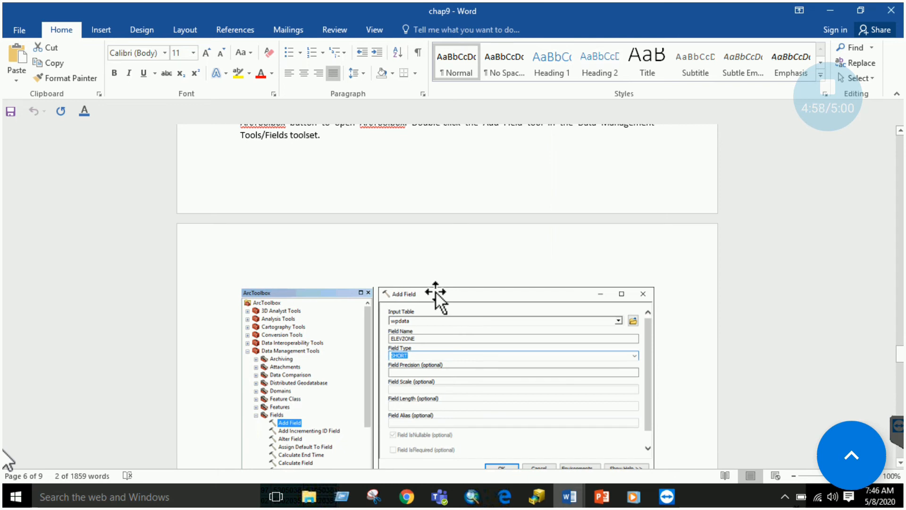
scroll(436, 293, up, 2)
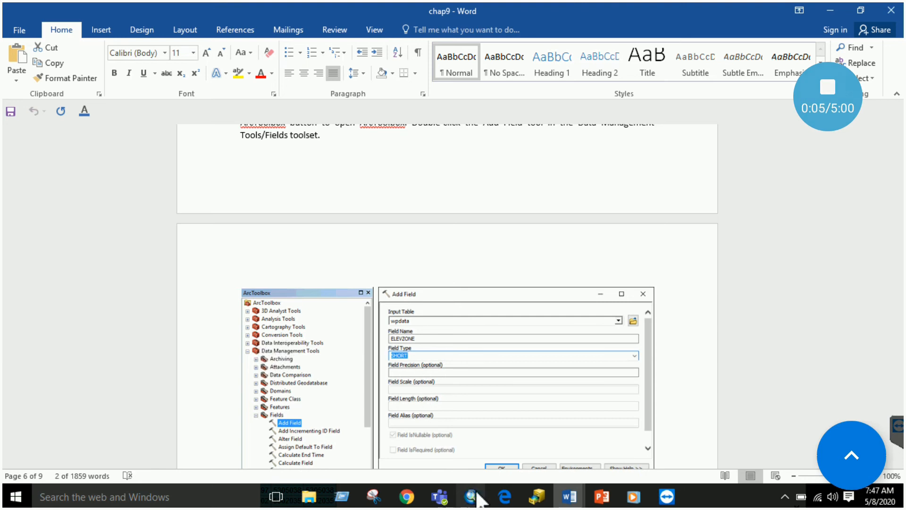
mouse_move(480, 498)
click(435, 447)
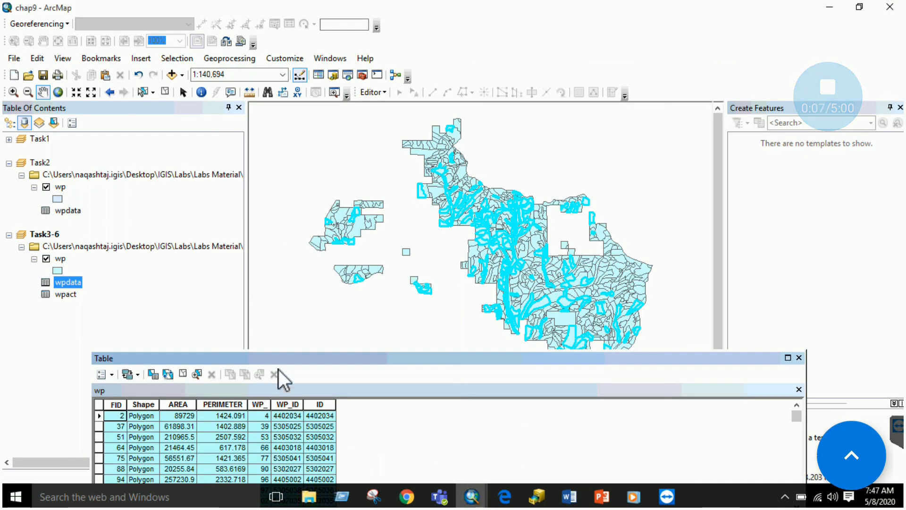
- Close the wp table window and reopen the wpdata table from Task3-6, moving its window up over the map
click(799, 357)
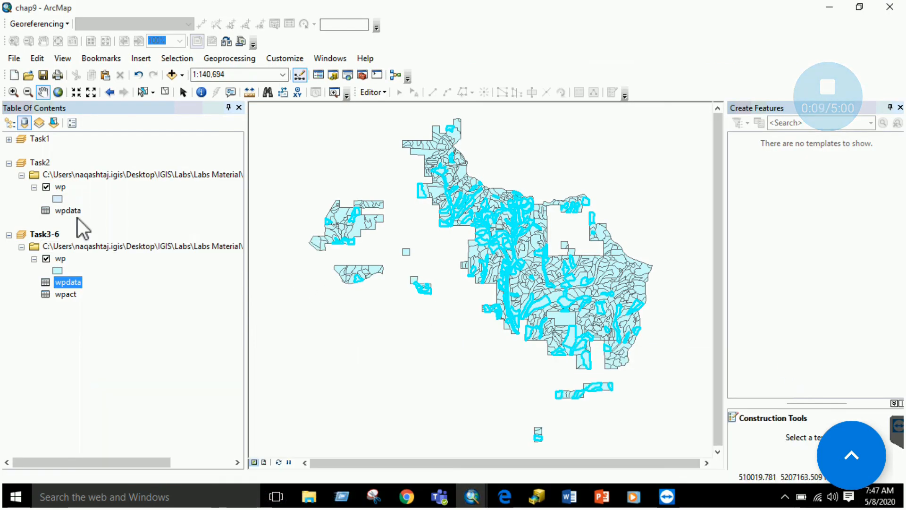
right_click(68, 284)
click(113, 295)
drag(177, 355, 230, 138)
- Add a Short Integer field named ElevZone to the wpdata table and show all of its records
click(166, 158)
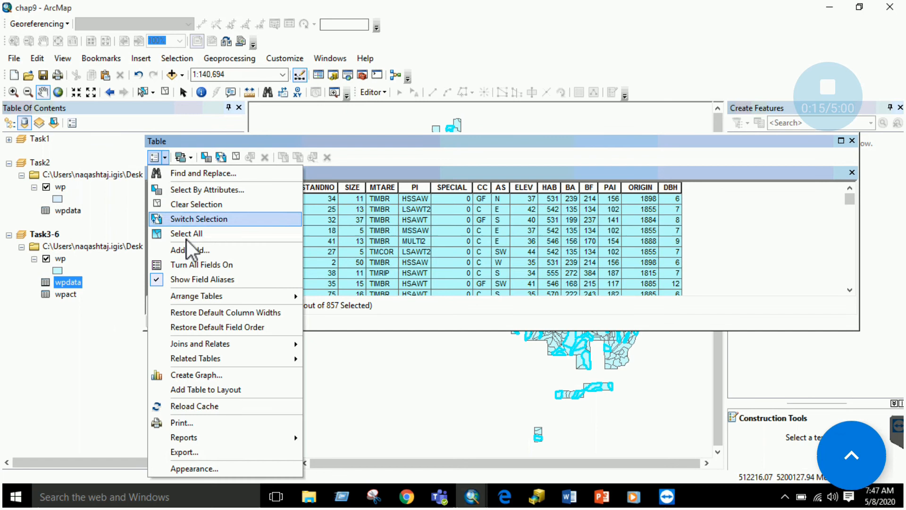
click(191, 252)
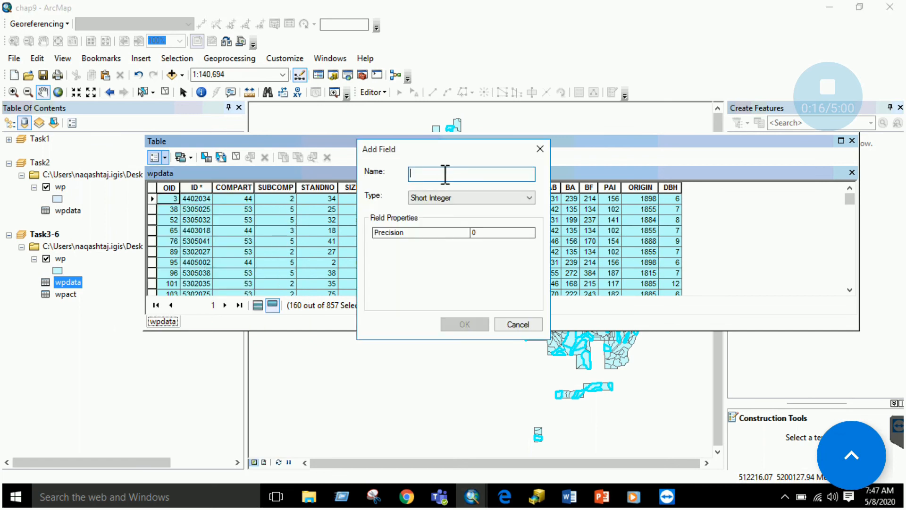
text(ElevZone)
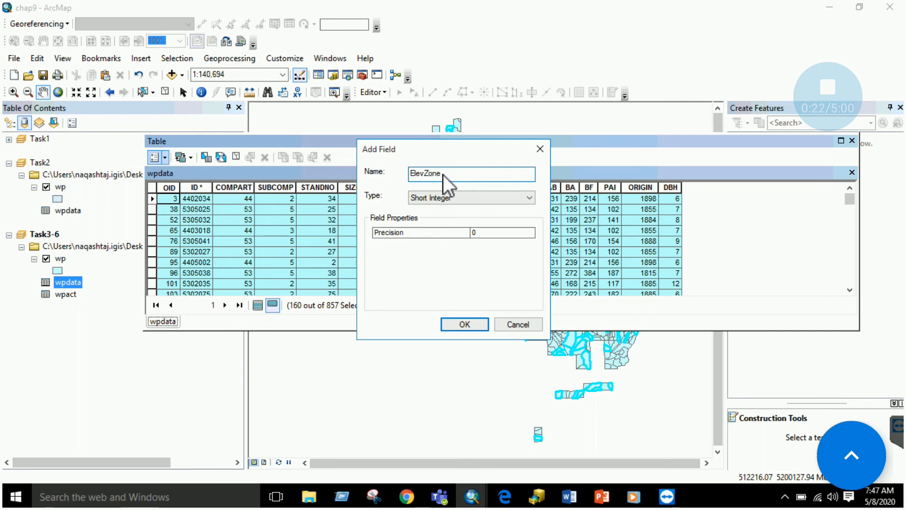
click(465, 326)
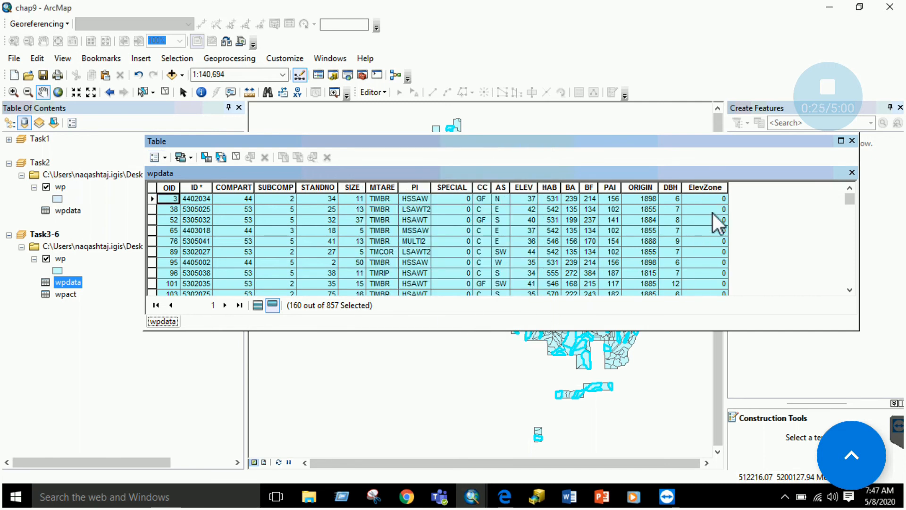
click(258, 306)
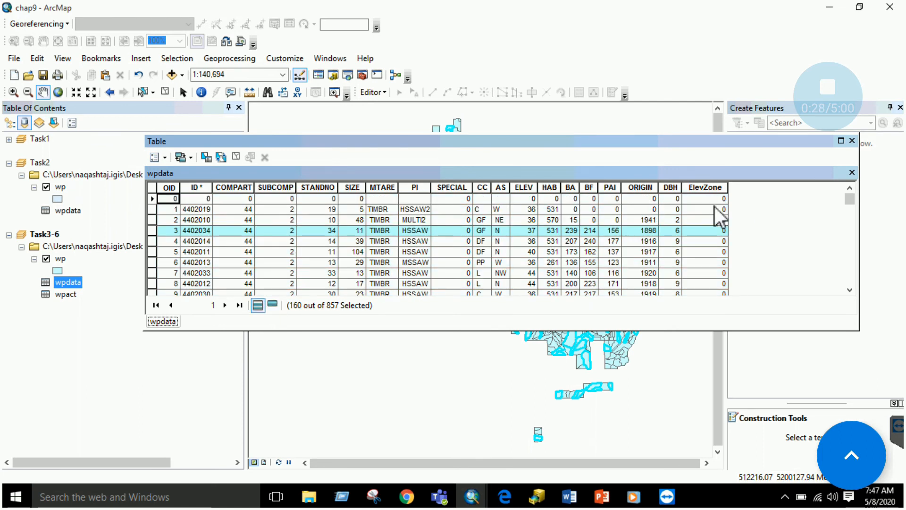
- Read Task 4 Step-2 on selecting wpdata records by ELEV in the chap9 Word document, and return to the chap9 ArcMap window
click(165, 157)
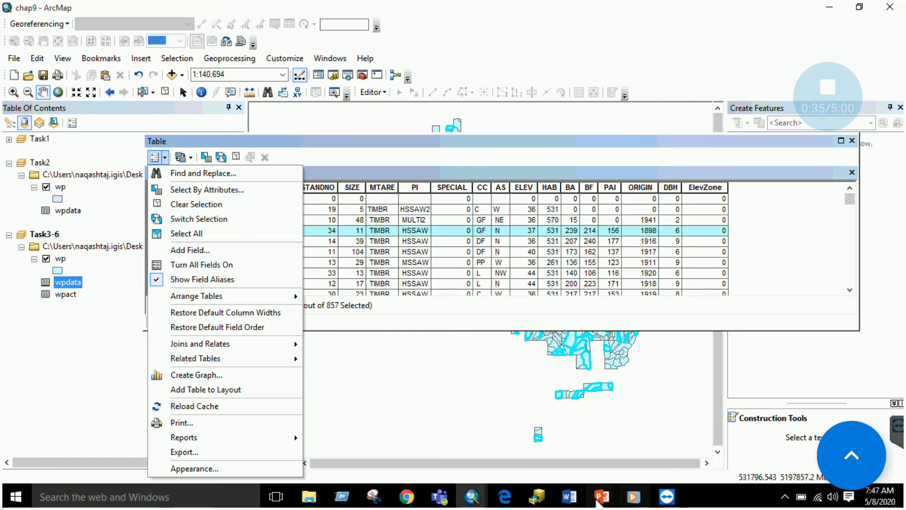
click(570, 497)
click(516, 449)
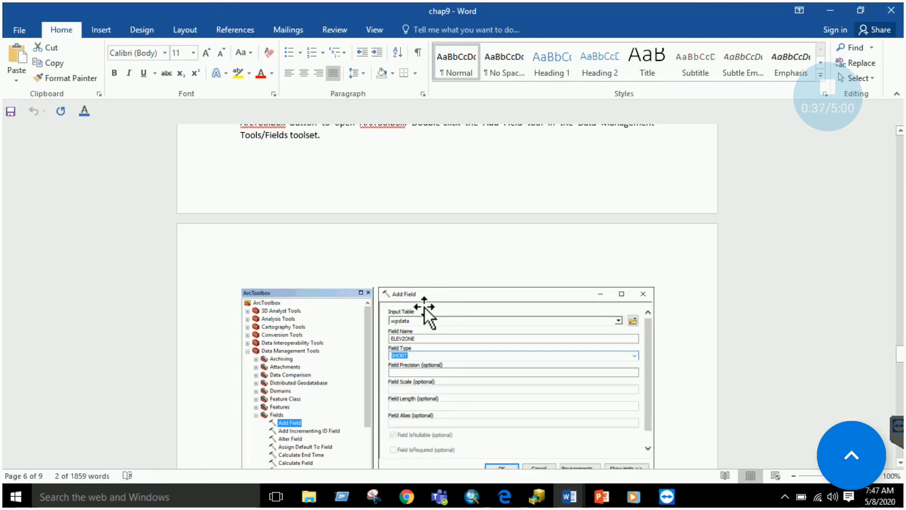
scroll(405, 282, down, 5)
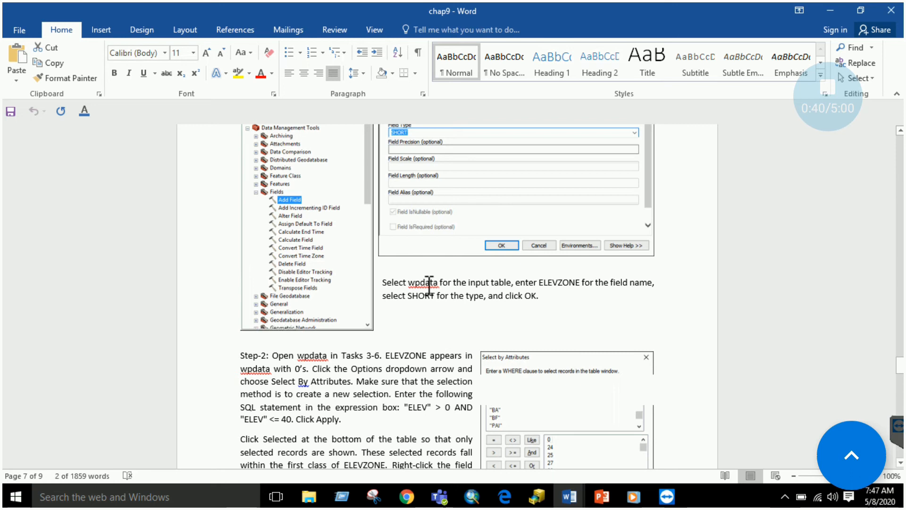
scroll(425, 285, down, 2)
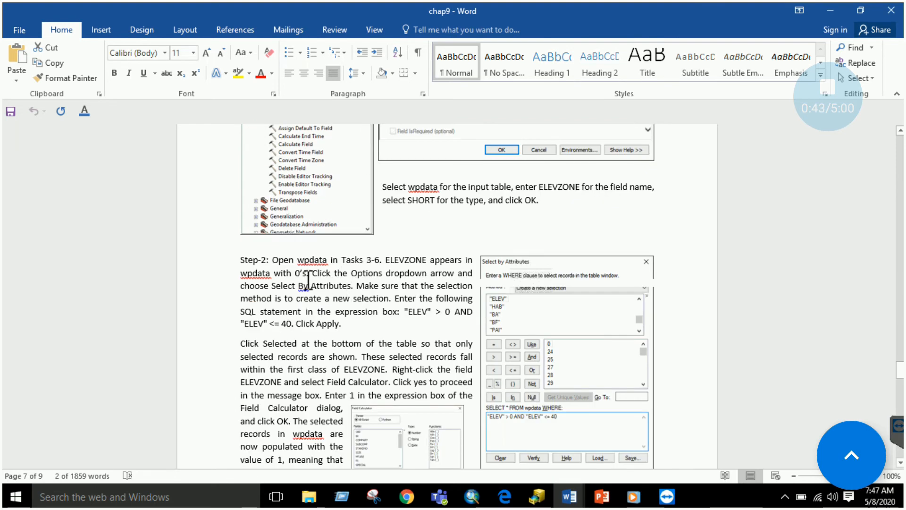
scroll(326, 264, down, 1)
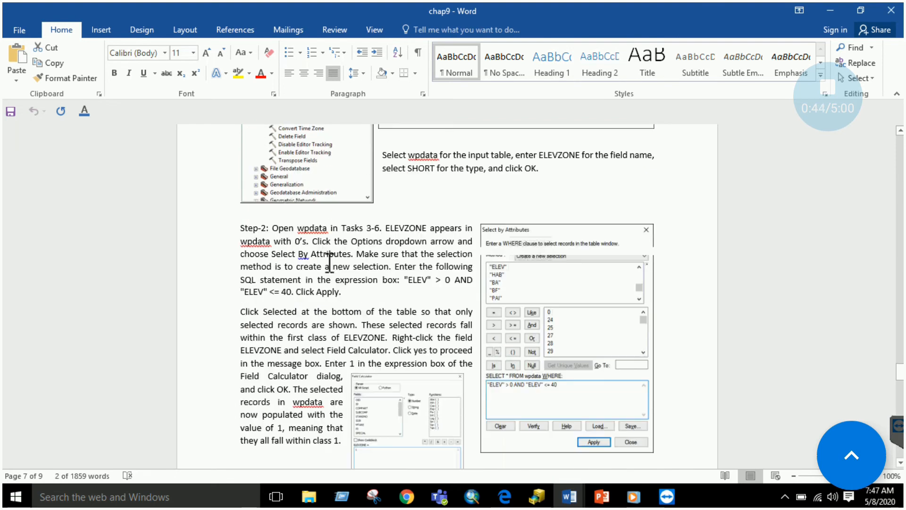
scroll(419, 267, up, 5)
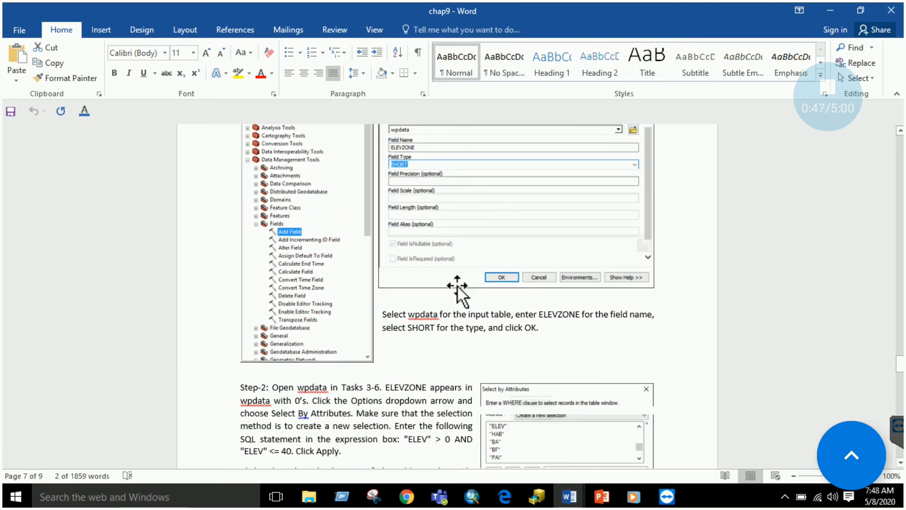
scroll(467, 331, down, 3)
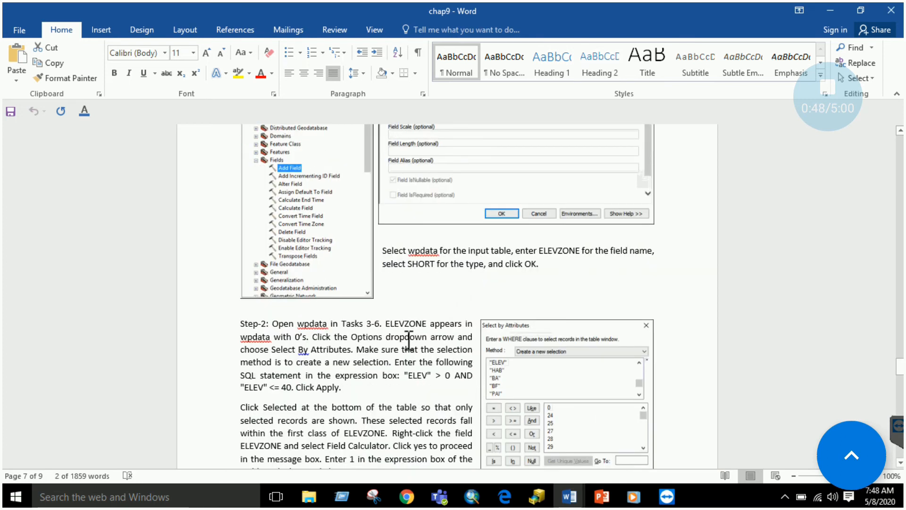
scroll(410, 340, down, 2)
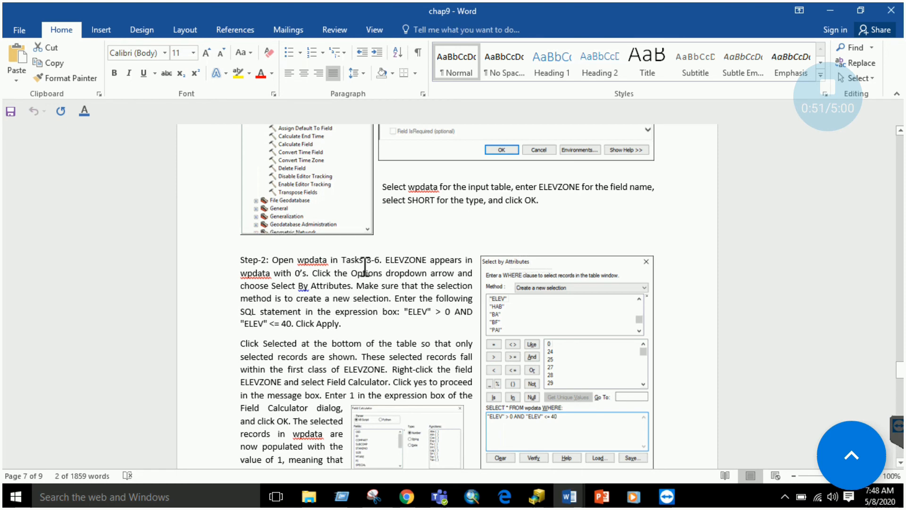
scroll(424, 203, down, 2)
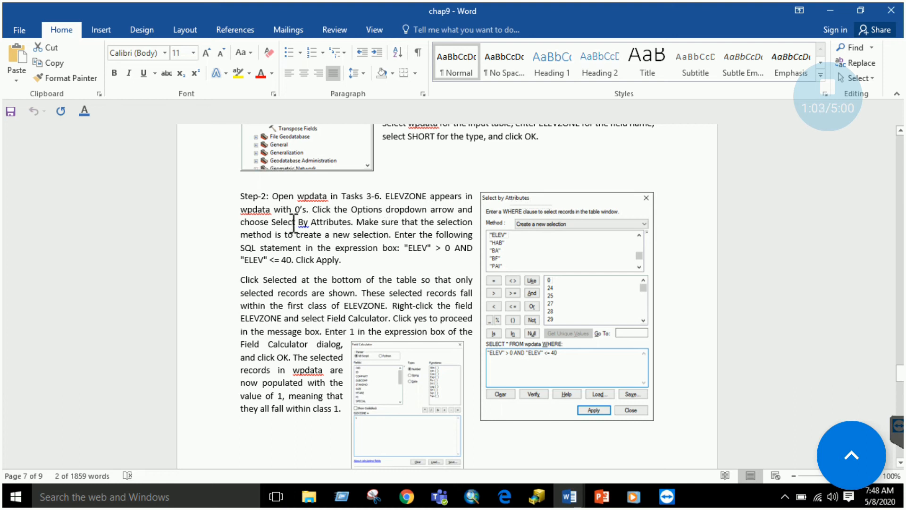
drag(271, 222, 352, 224)
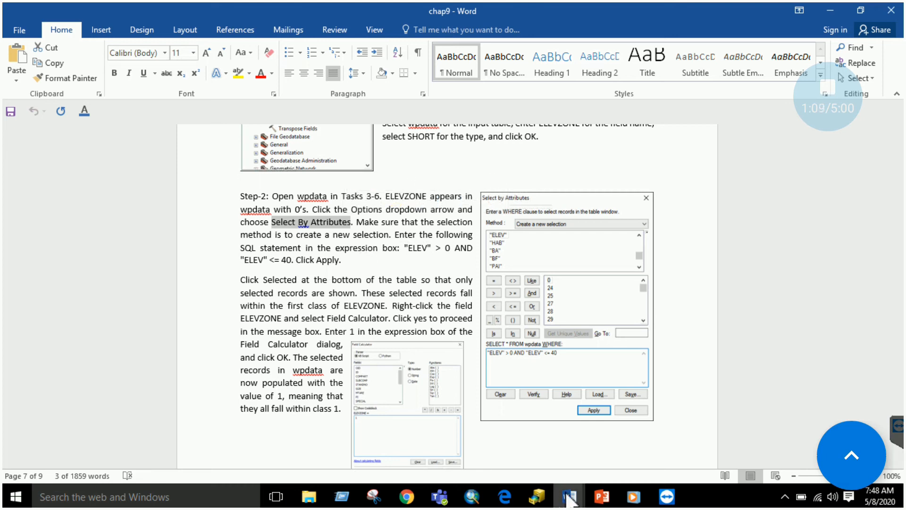
mouse_move(469, 494)
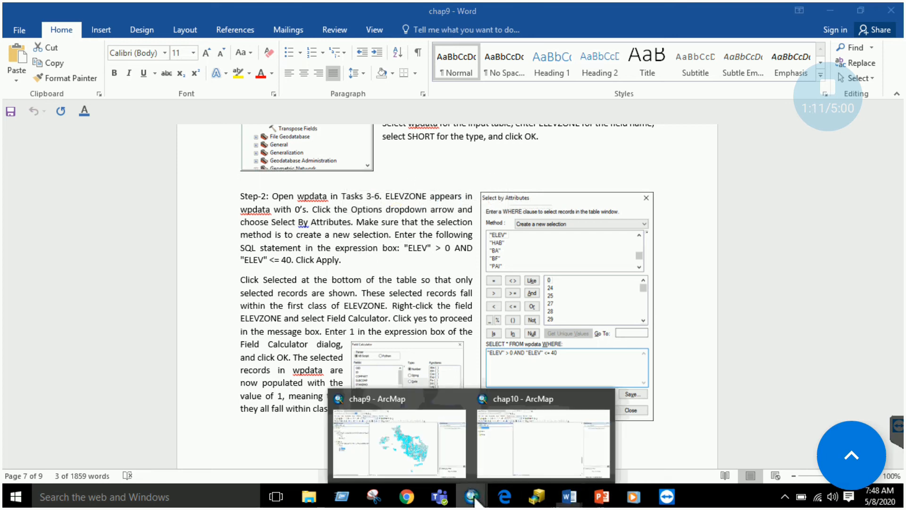
click(441, 449)
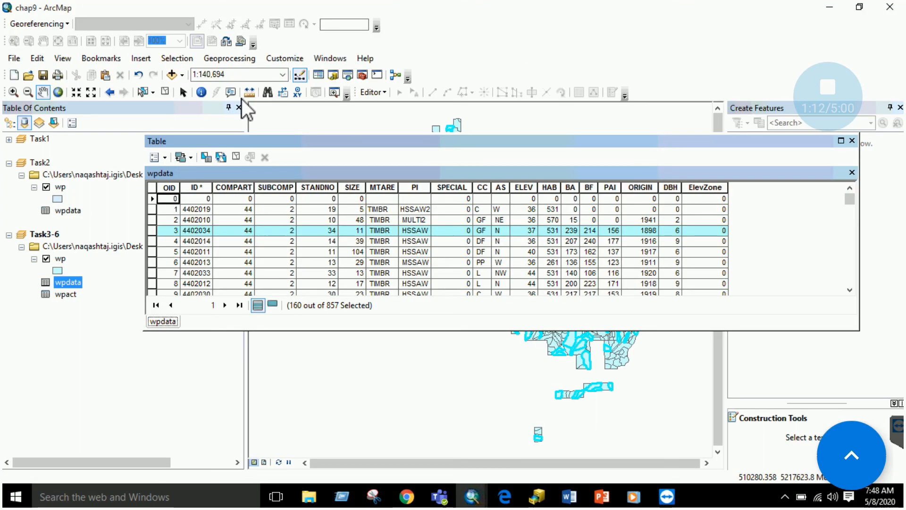
- Clear the current selection, begin a Select By Attributes expression on wpdata with "ELEV" >, and list the field's unique values
click(165, 91)
click(166, 158)
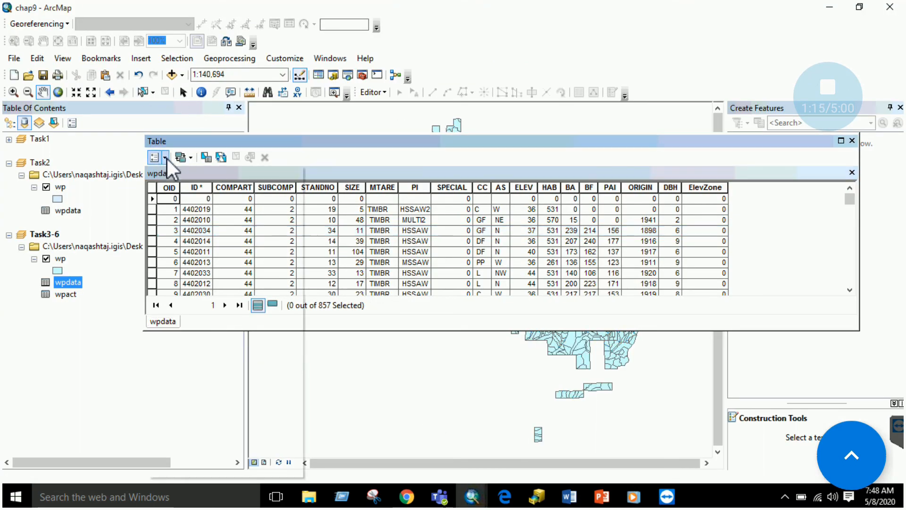
click(180, 191)
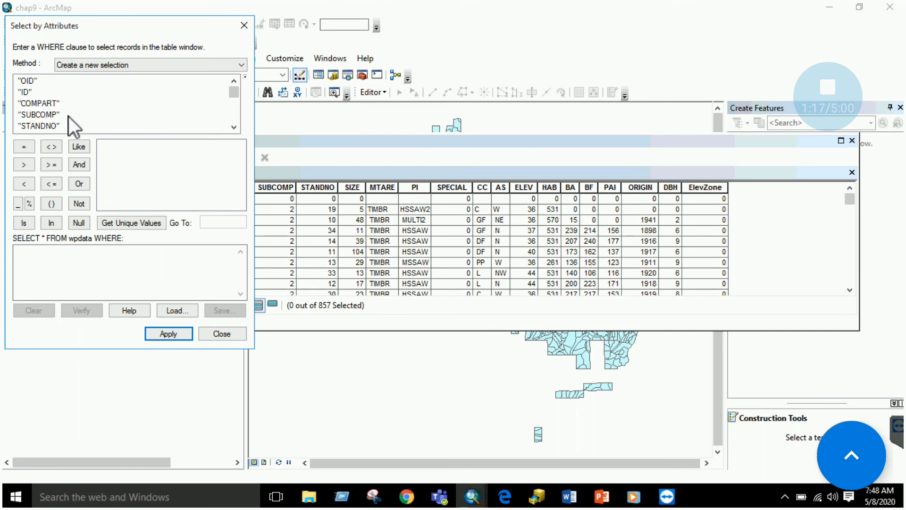
scroll(61, 115, down, 5)
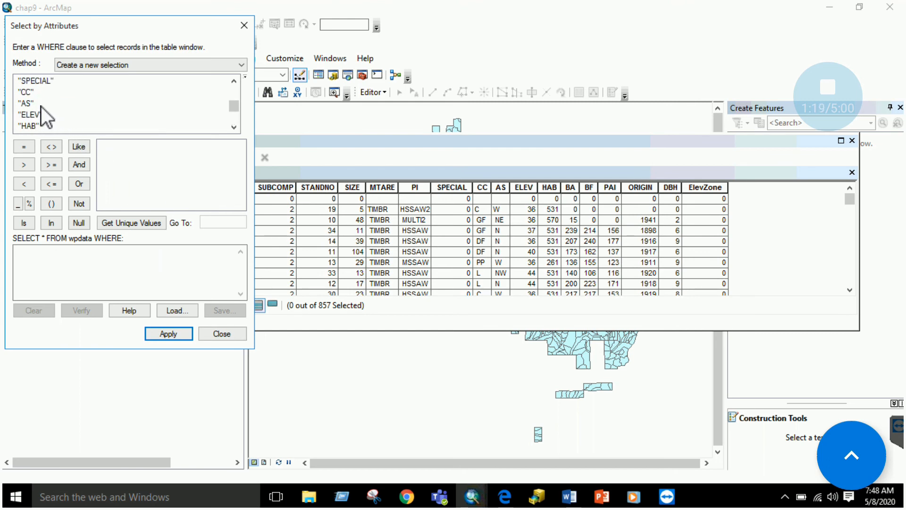
double_click(42, 113)
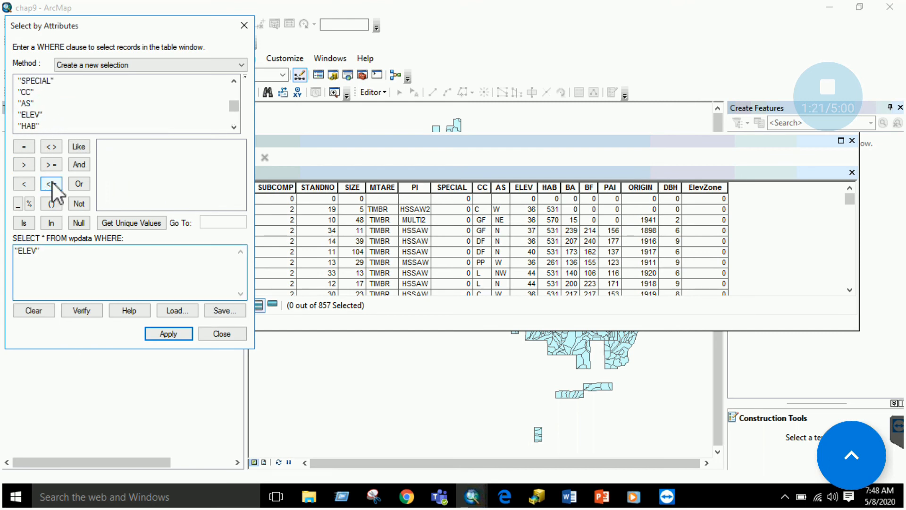
click(29, 164)
click(131, 223)
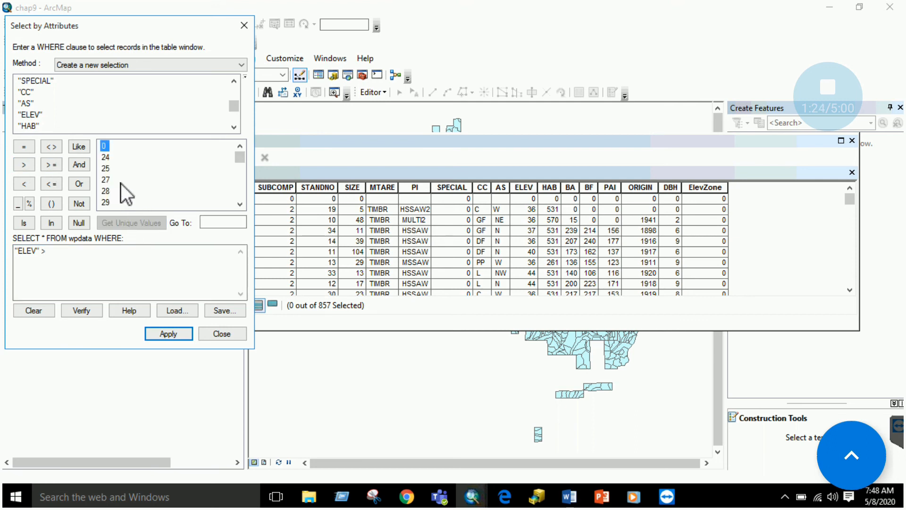
- Check the ELEV expression of Step-2 in the chap9 Word document and return to the Select by Attributes dialog in ArcMap
click(562, 499)
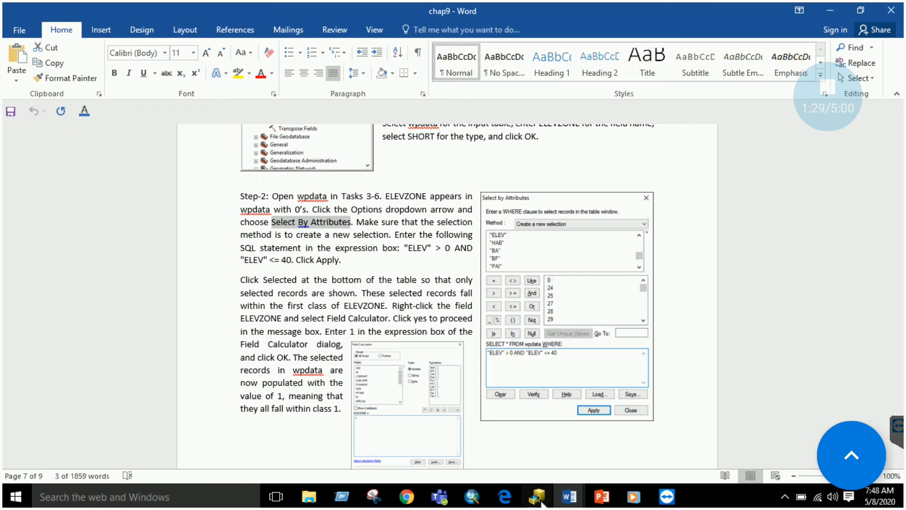
mouse_move(472, 496)
click(425, 452)
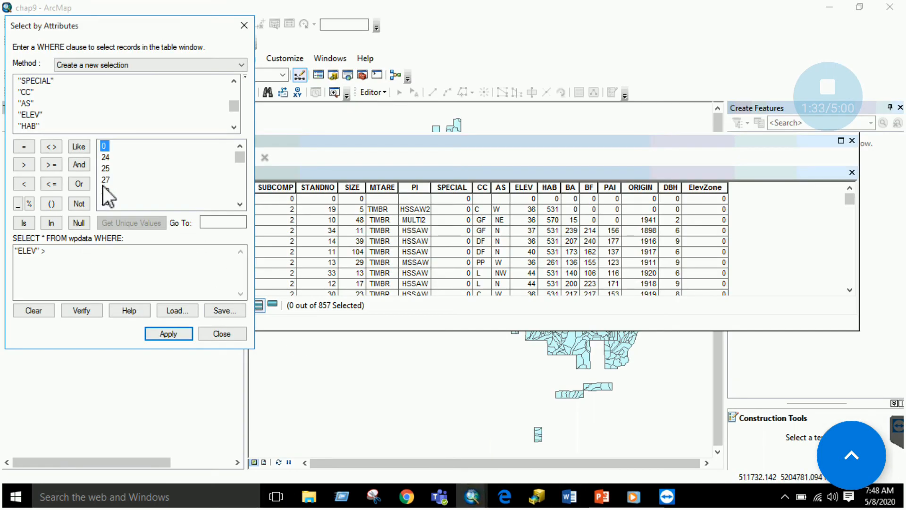
- Complete the expression as "ELEV" > 0 AND "ELEV" <= 40 and apply the selection to wpdata
double_click(105, 146)
click(78, 165)
click(42, 115)
double_click(43, 114)
click(51, 183)
scroll(119, 189, down, 2)
scroll(120, 189, down, 3)
double_click(108, 158)
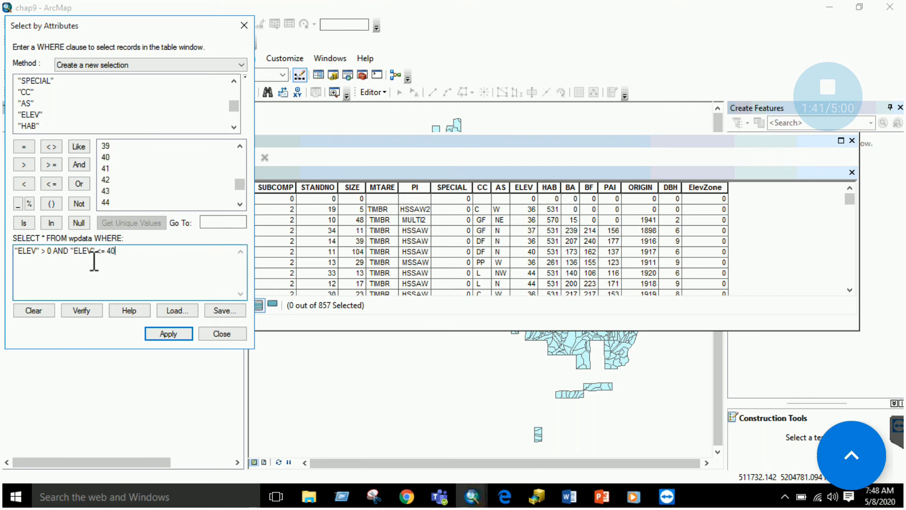
click(166, 333)
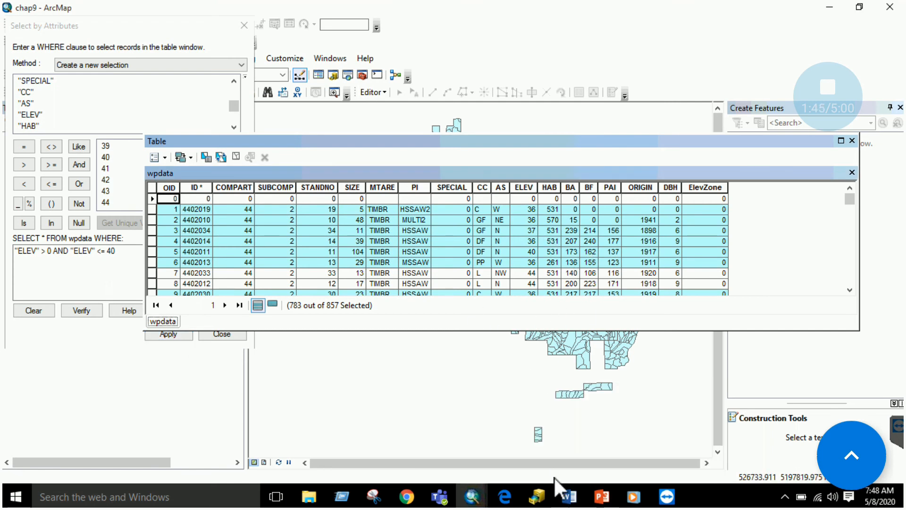
- Read the Field Calculator instructions of Task 4 Step-2 in the chap9 Word document and return to the chap9 ArcMap window
mouse_move(567, 496)
click(515, 448)
scroll(341, 266, down, 1)
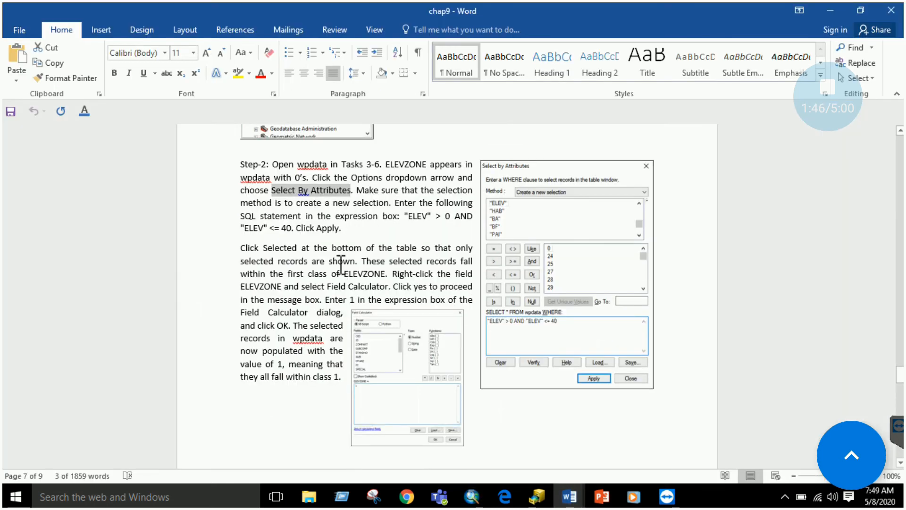
drag(283, 249, 411, 247)
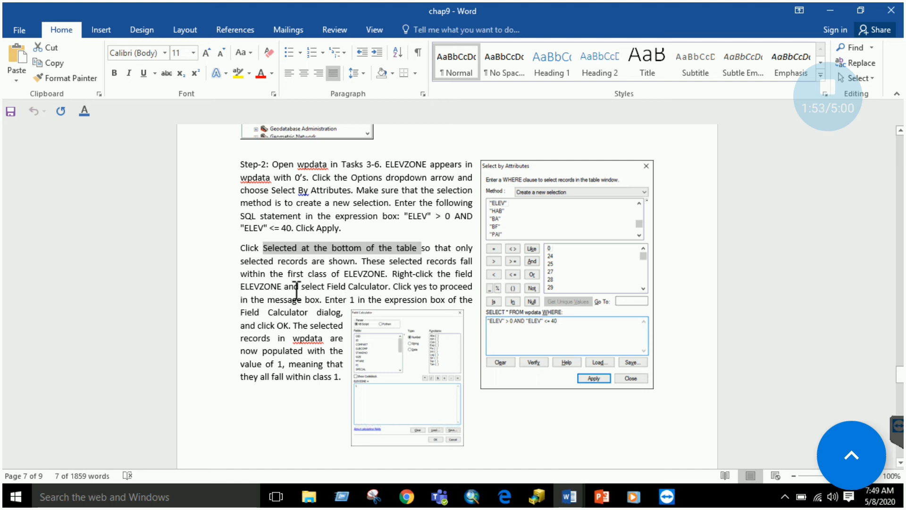
drag(250, 289, 373, 288)
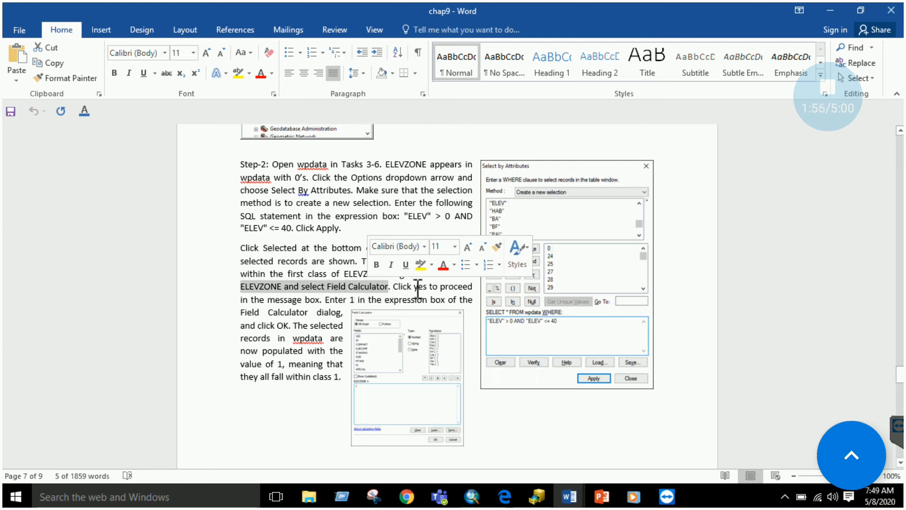
scroll(424, 289, down, 1)
click(472, 496)
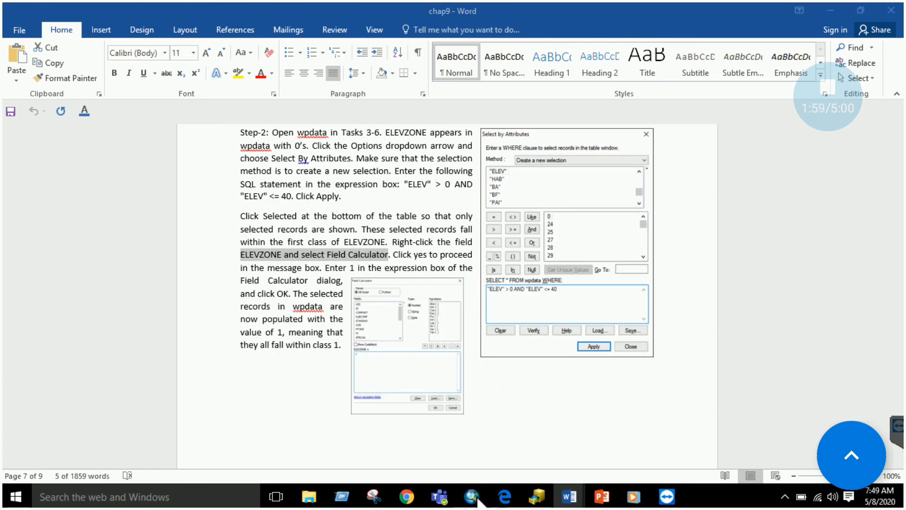
click(452, 447)
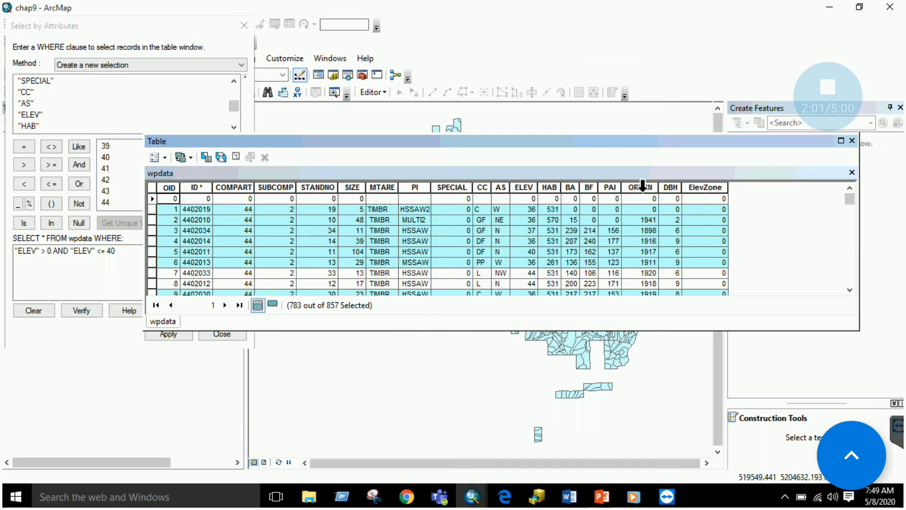
- Open the Field Calculator for wpdata's ElevZone field, check Step-2 in the chap9 Word document, and return to the chap9 ArcMap window
right_click(713, 188)
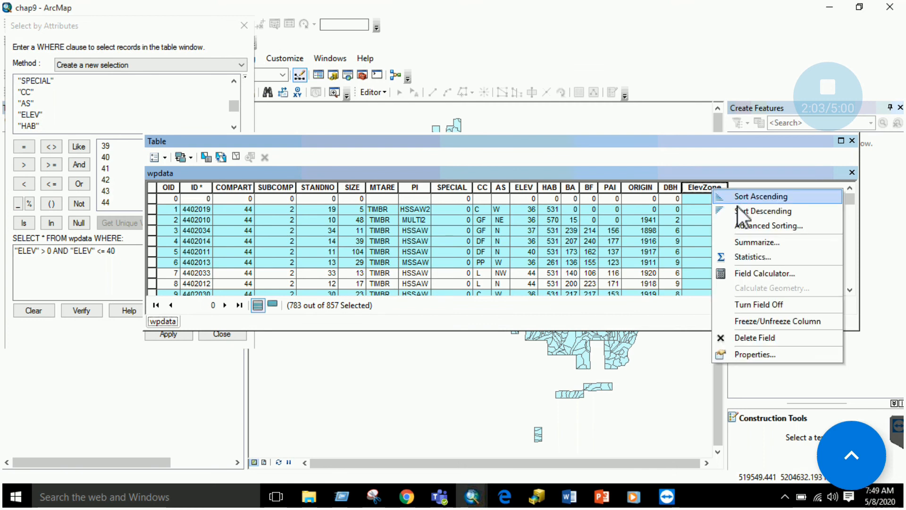
click(755, 276)
click(423, 276)
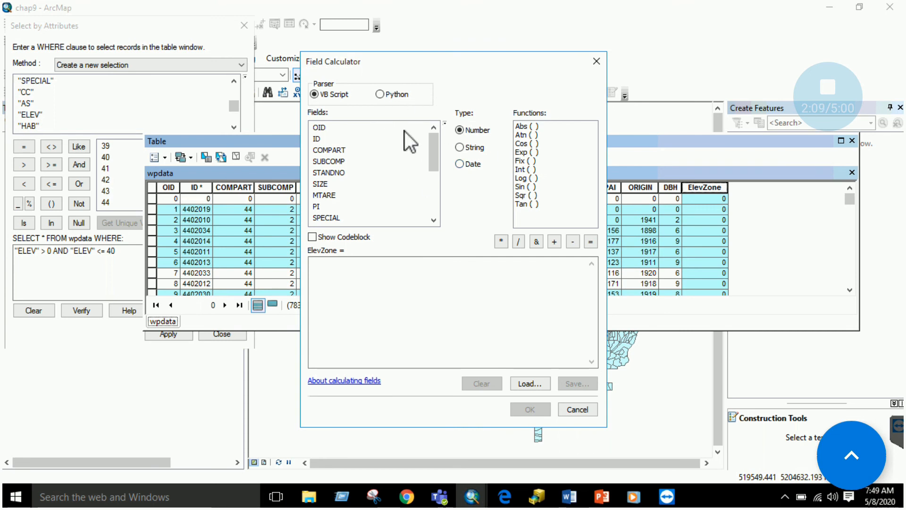
mouse_move(569, 496)
click(524, 451)
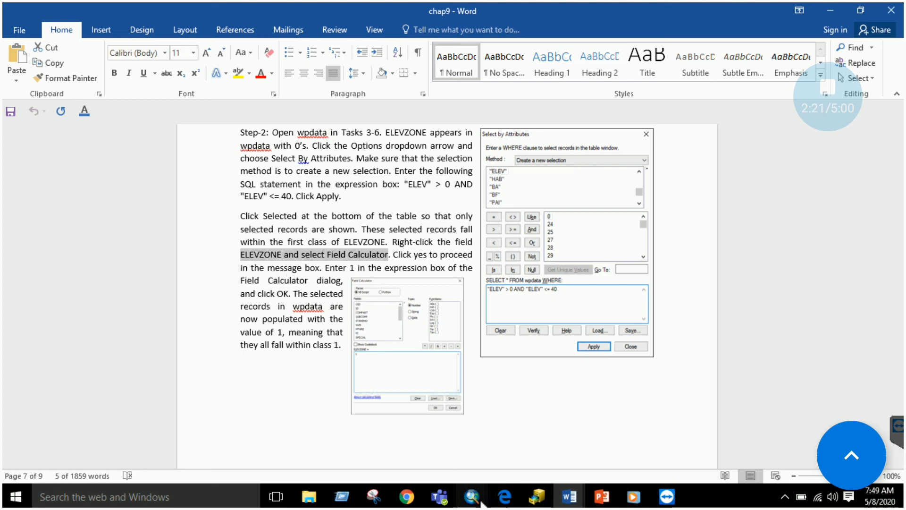
mouse_move(472, 497)
click(519, 458)
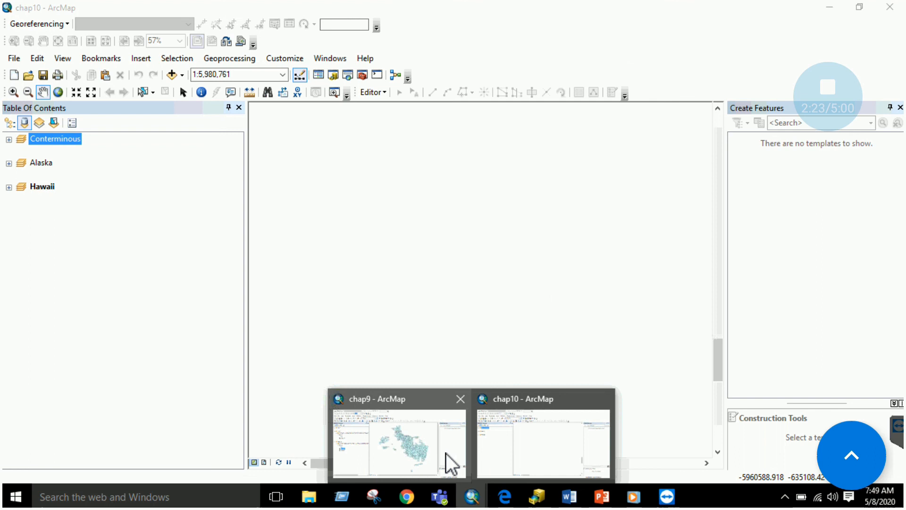
click(446, 454)
- Calculate ElevZone as 1 for the selected wpdata records and review the values throughout the table
click(378, 264)
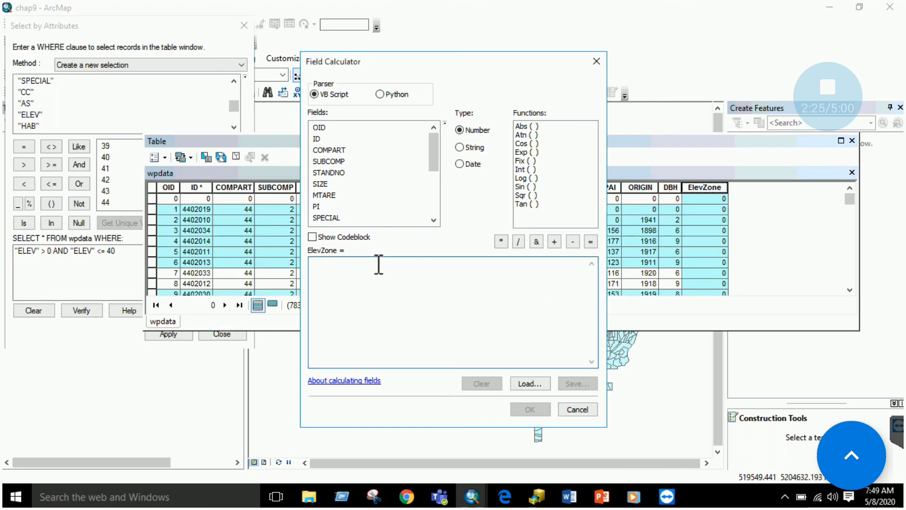
text(1)
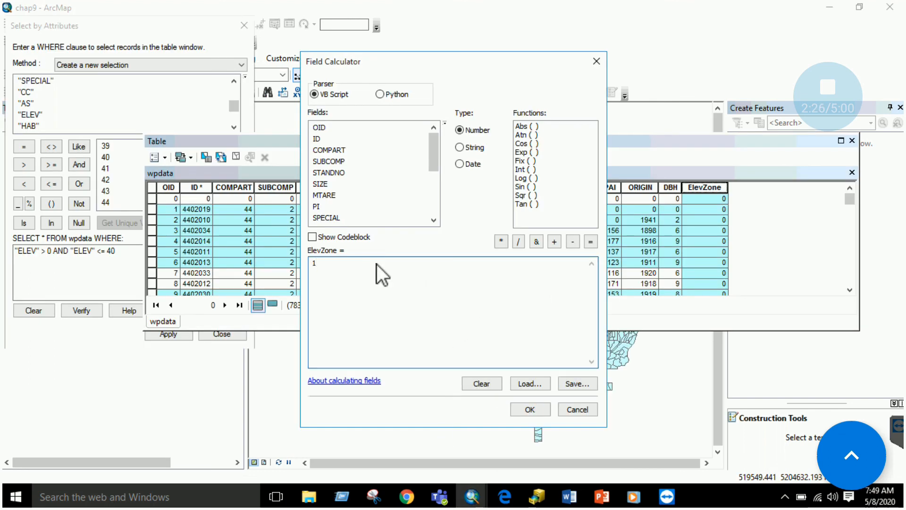
click(534, 409)
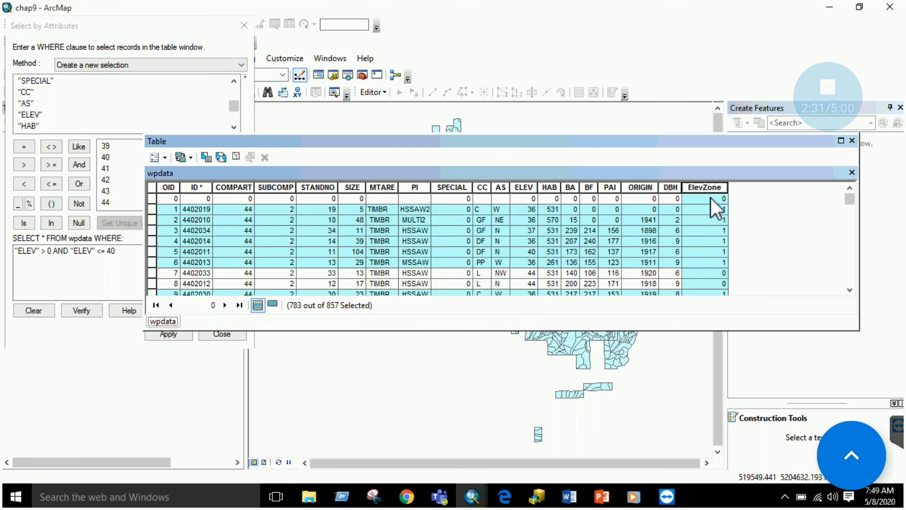
drag(850, 205, 854, 297)
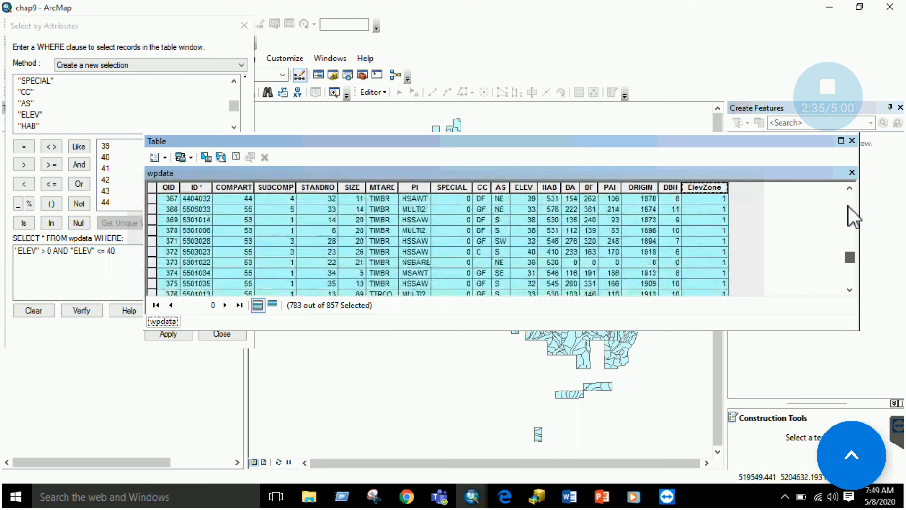
drag(849, 206, 844, 196)
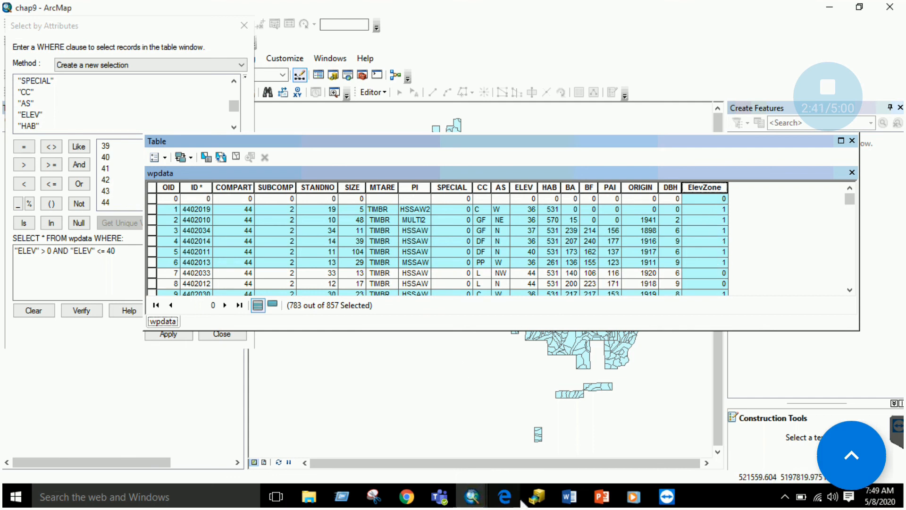
- Read Task 4 Step-3 and Step-4 on the remaining ELEV classes in the chap9 Word document, and return to the chap9 ArcMap window
mouse_move(565, 501)
click(478, 457)
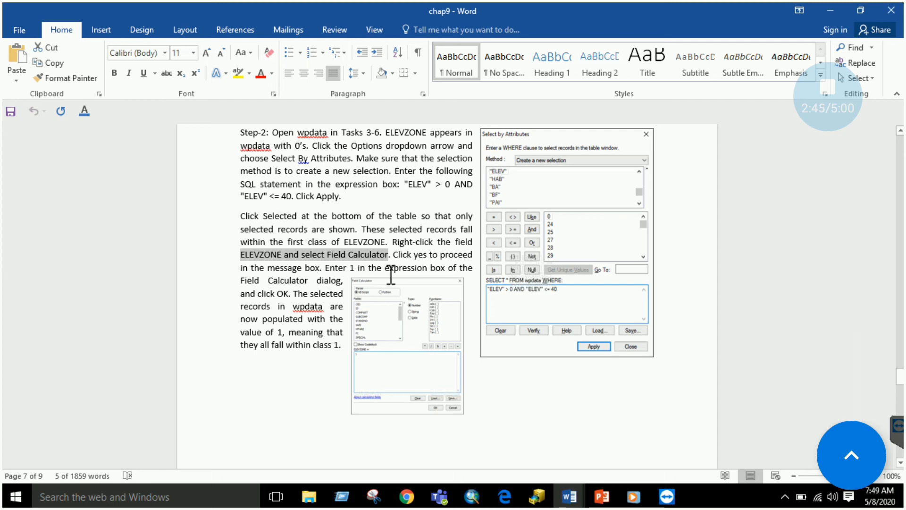
scroll(312, 303, down, 4)
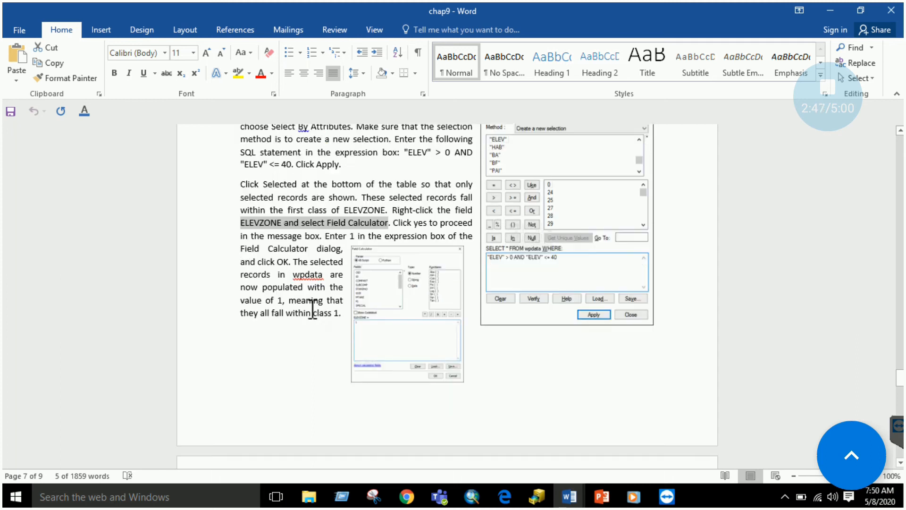
scroll(318, 275, down, 6)
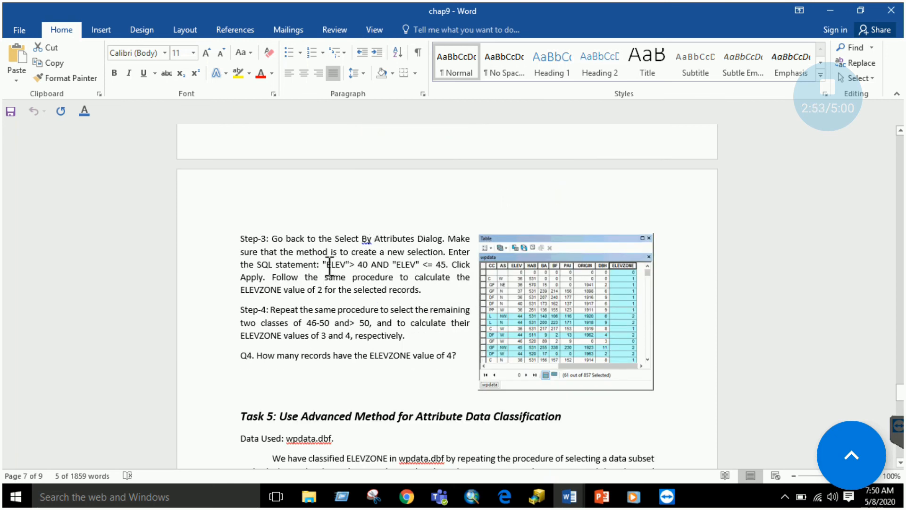
drag(328, 265, 452, 265)
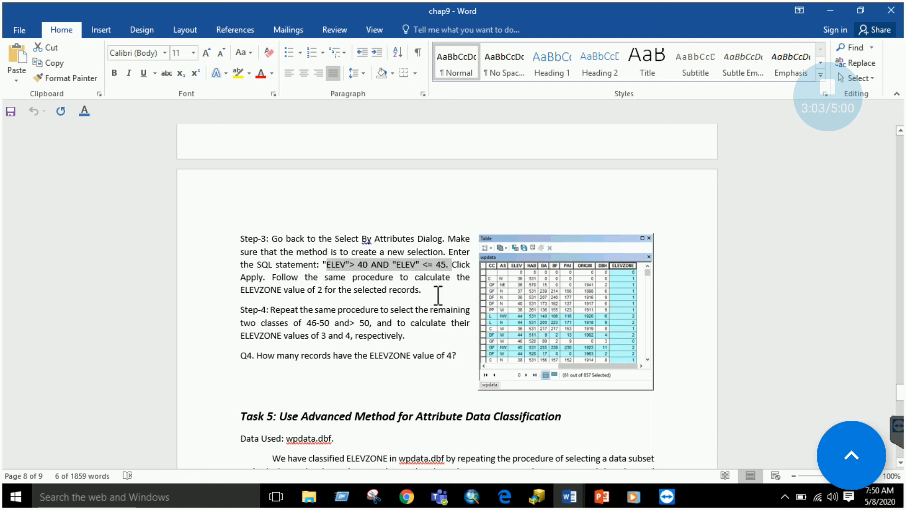
scroll(435, 297, up, 15)
scroll(438, 298, up, 15)
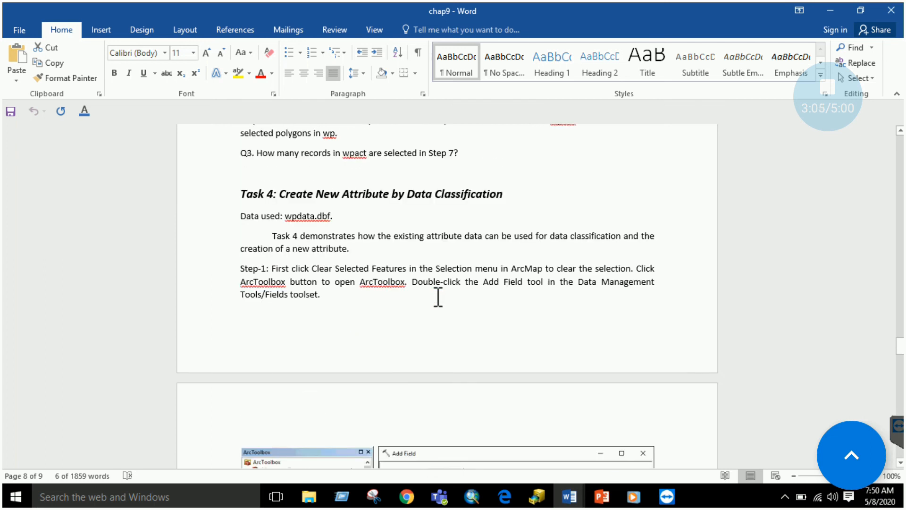
scroll(420, 282, down, 10)
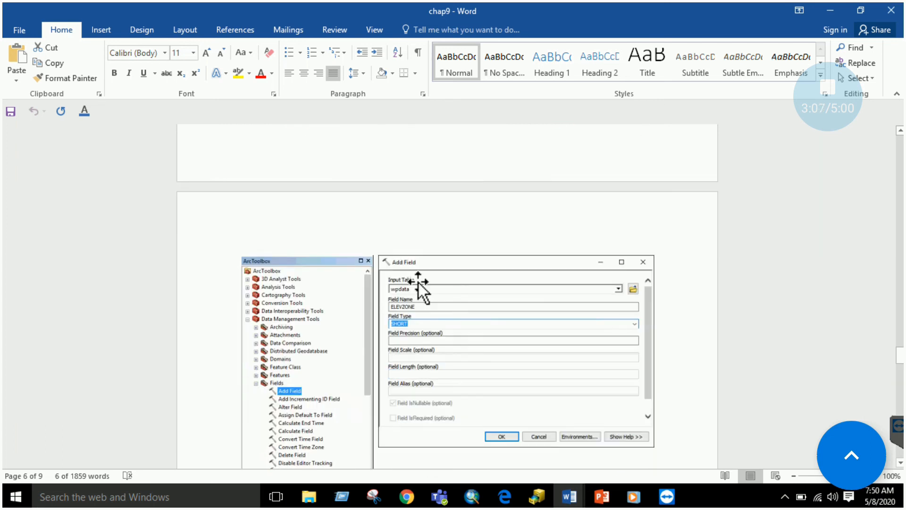
scroll(481, 304, down, 3)
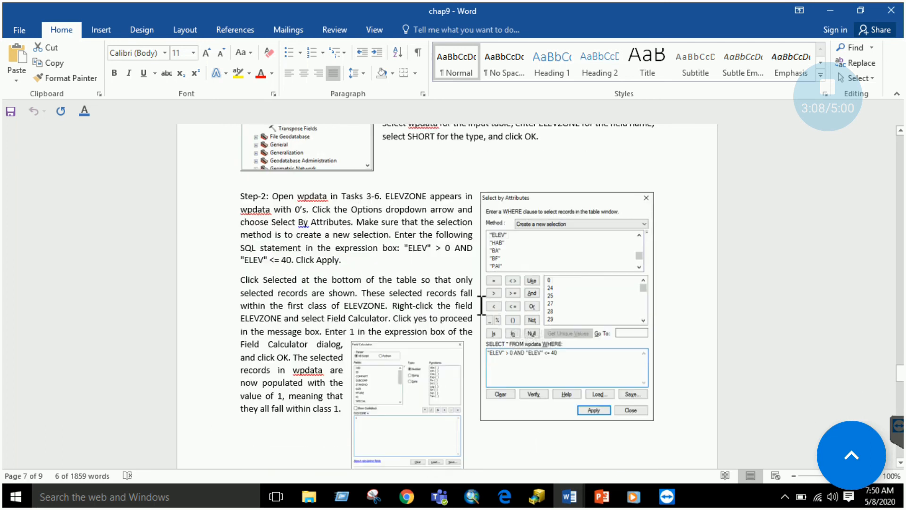
scroll(482, 305, down, 20)
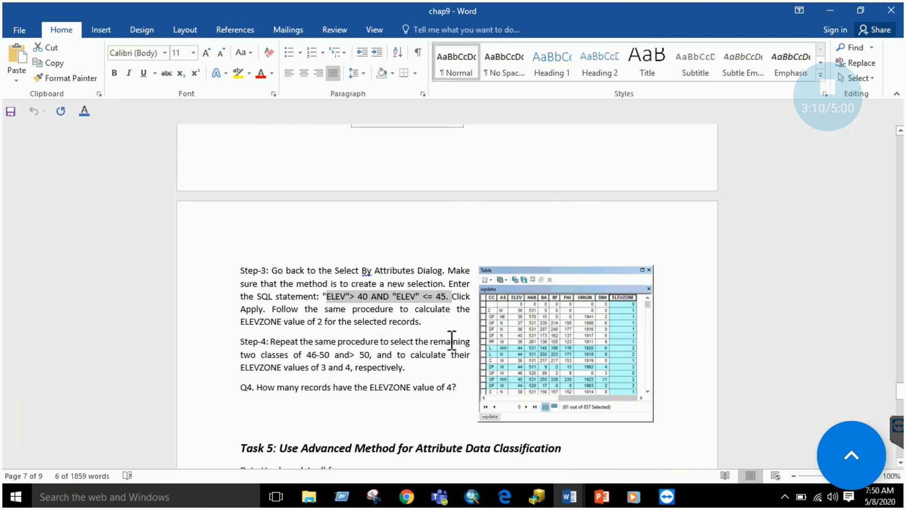
scroll(385, 233, up, 4)
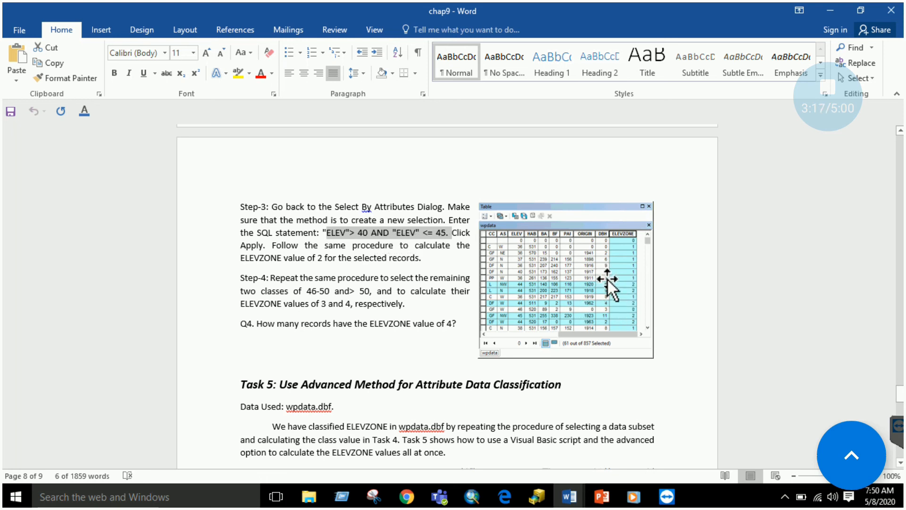
click(472, 497)
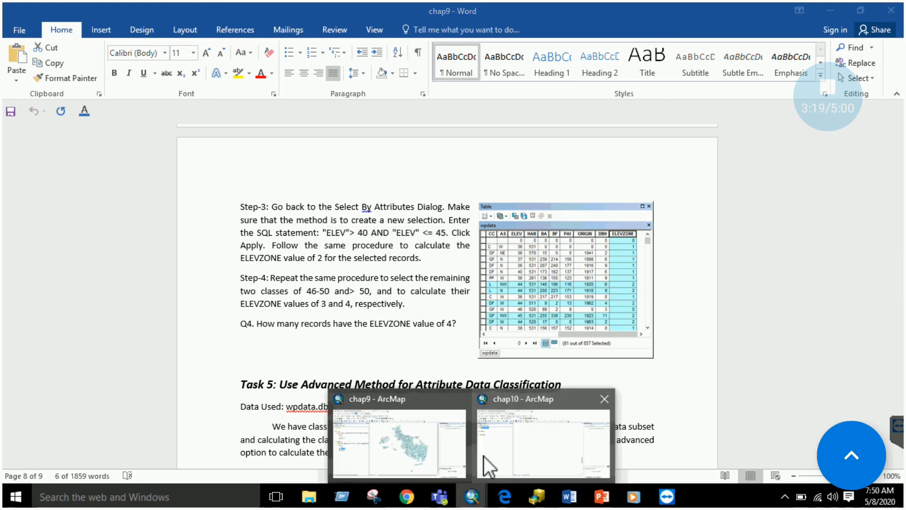
click(452, 435)
- Change the Select By Attributes expression to "ELEV" > 40 AND "ELEV" < 45, apply it to wpdata, and review the selected records
click(165, 157)
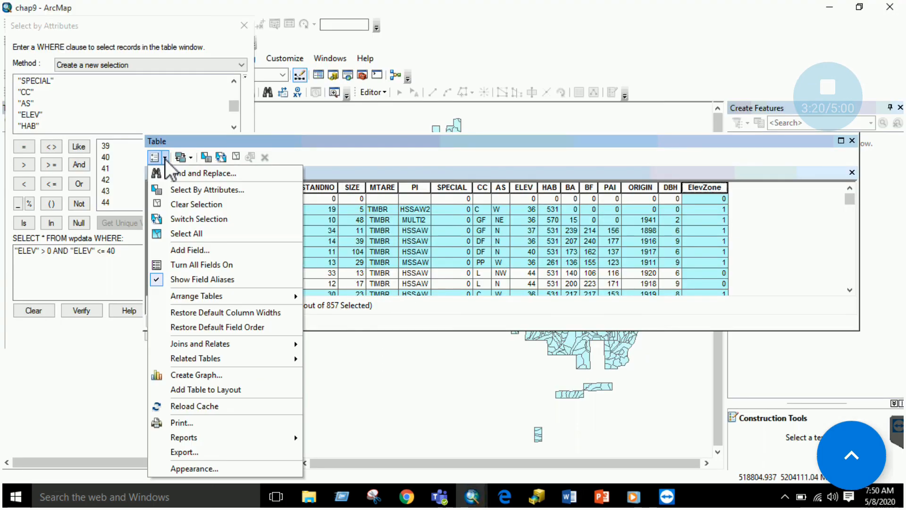
click(184, 191)
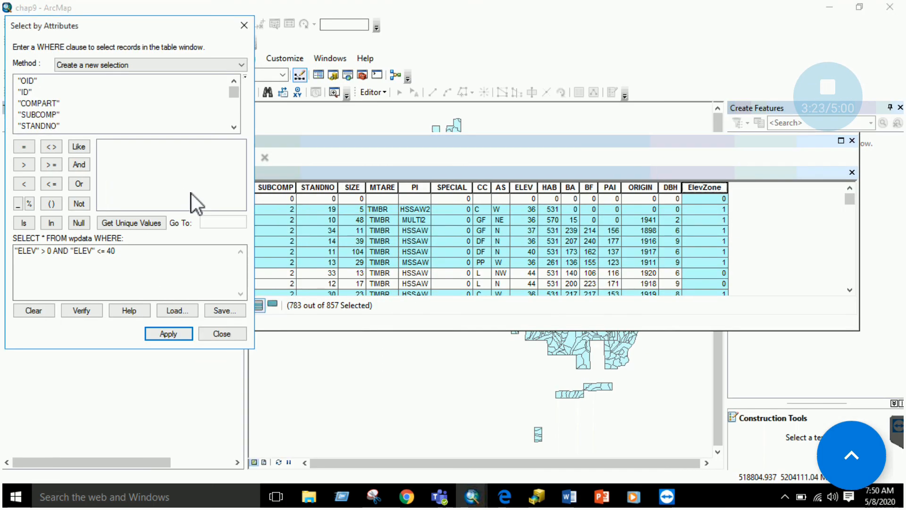
double_click(50, 251)
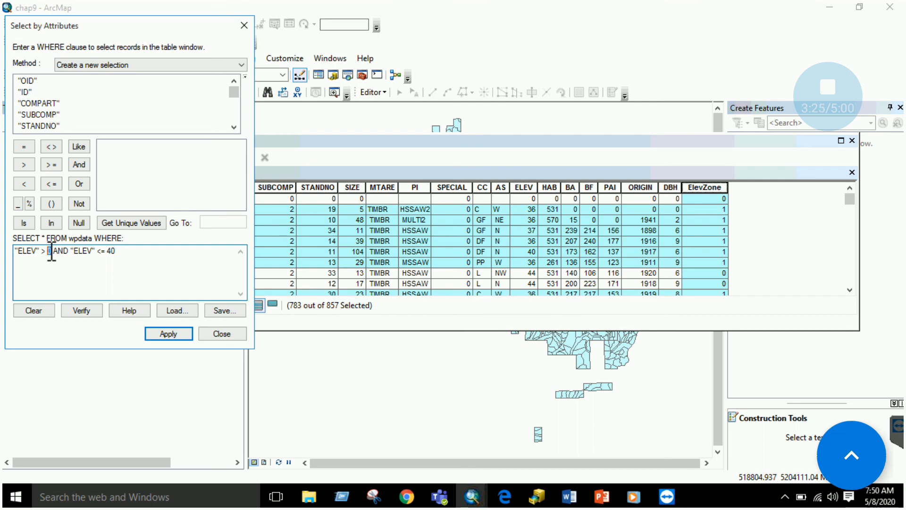
text(40)
drag(114, 251, 117, 252)
double_click(115, 251)
click(169, 333)
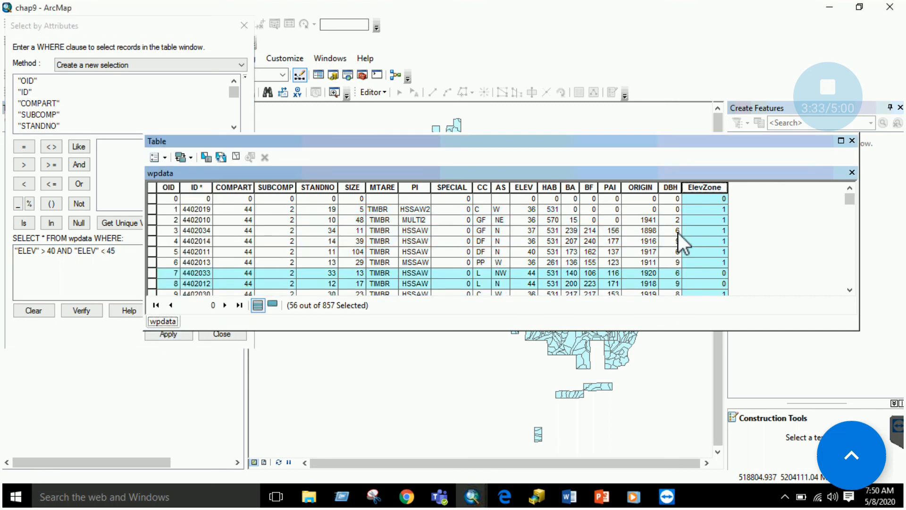
scroll(636, 233, down, 5)
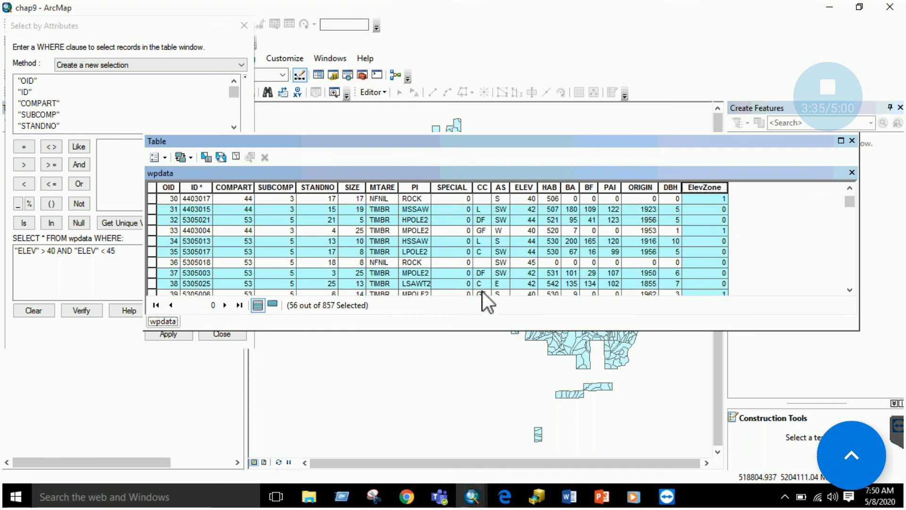
- Read Task 6 Step-1 on adding an ACRES field to wp in the chap9 Word document, and return to the chap9 ArcMap window
click(569, 496)
scroll(428, 345, down, 3)
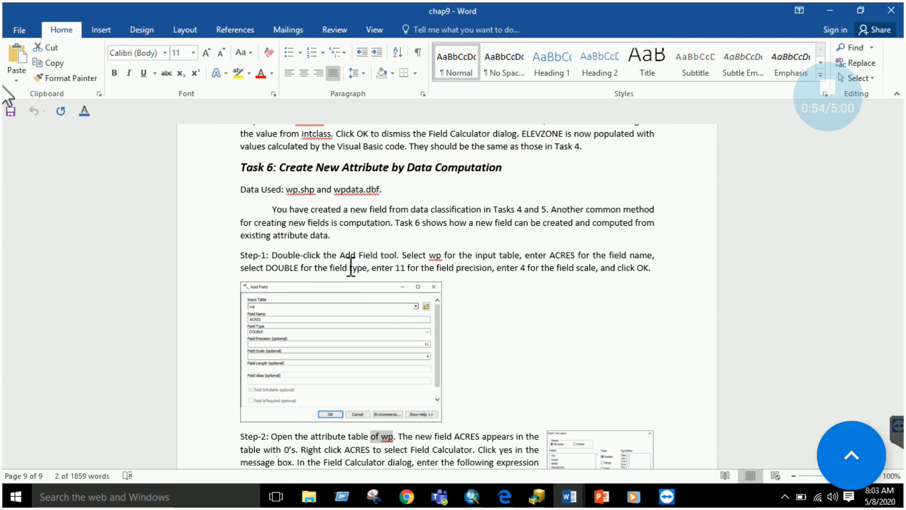
click(527, 400)
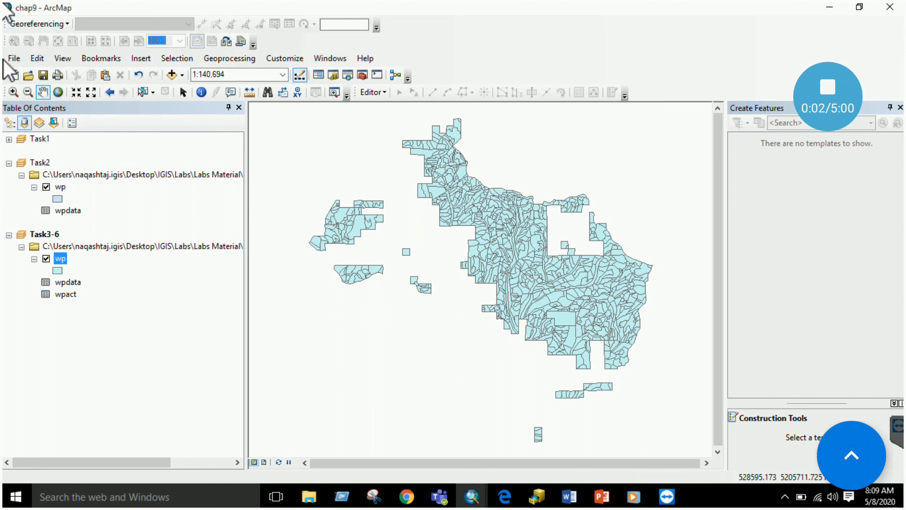
- Open the attribute table of wp in Task3-6 and add a field named Acres with a decimal number type
right_click(60, 259)
click(114, 40)
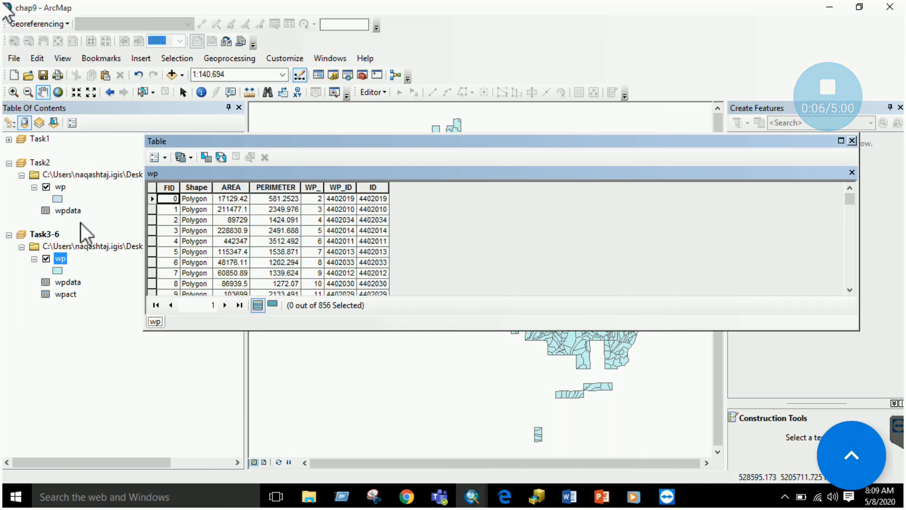
click(163, 157)
click(189, 250)
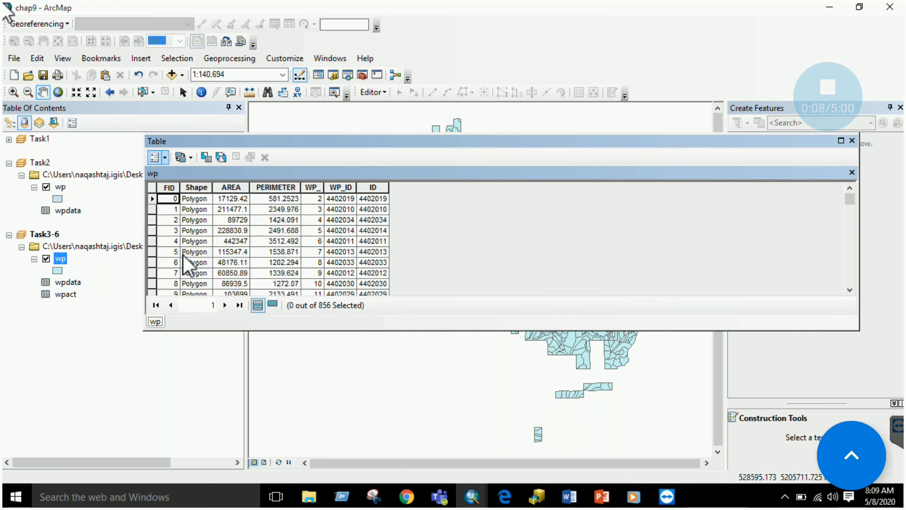
text(A)
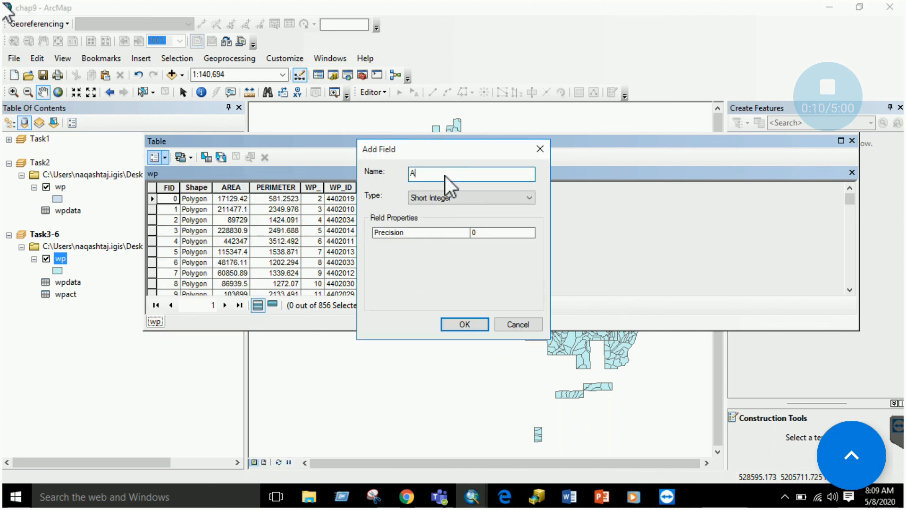
text(cres)
click(487, 202)
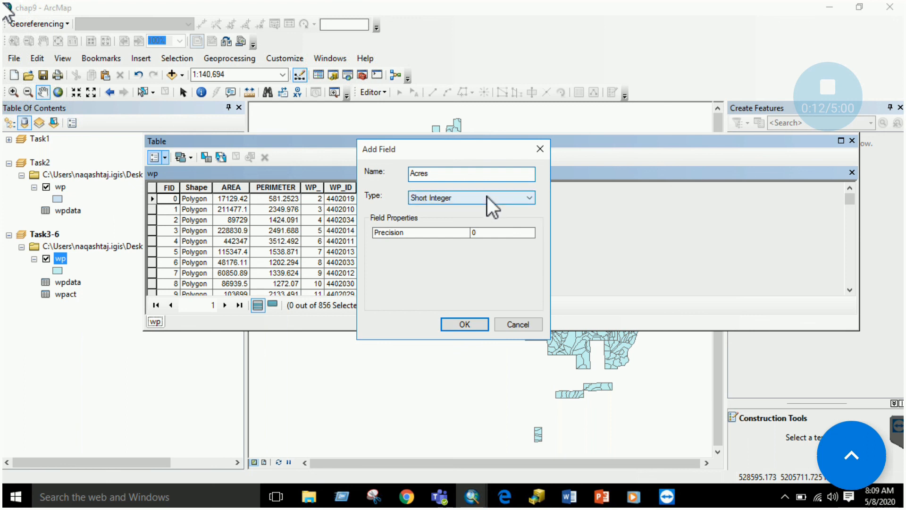
click(471, 231)
click(481, 325)
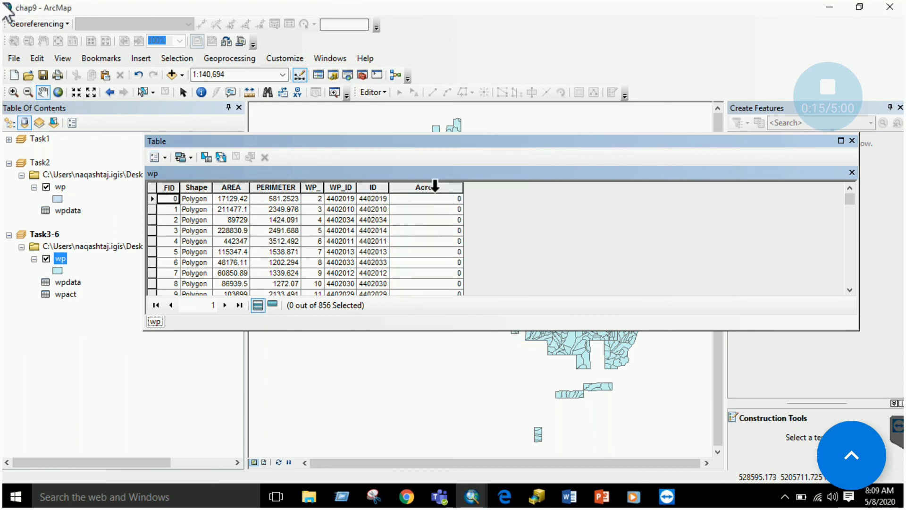
- Calculate the Acres field of wp with the expression [AREA]/1000000 * 247.11 and review the values in the table
right_click(435, 186)
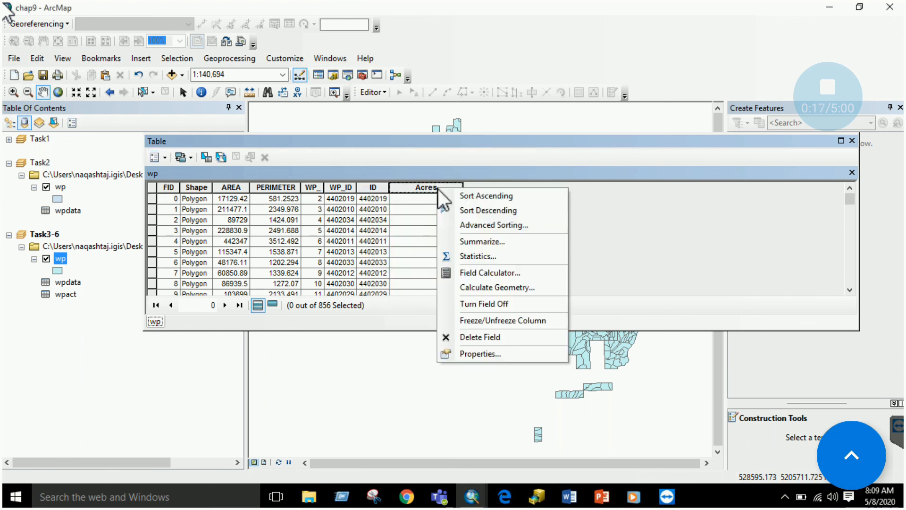
click(485, 274)
click(444, 273)
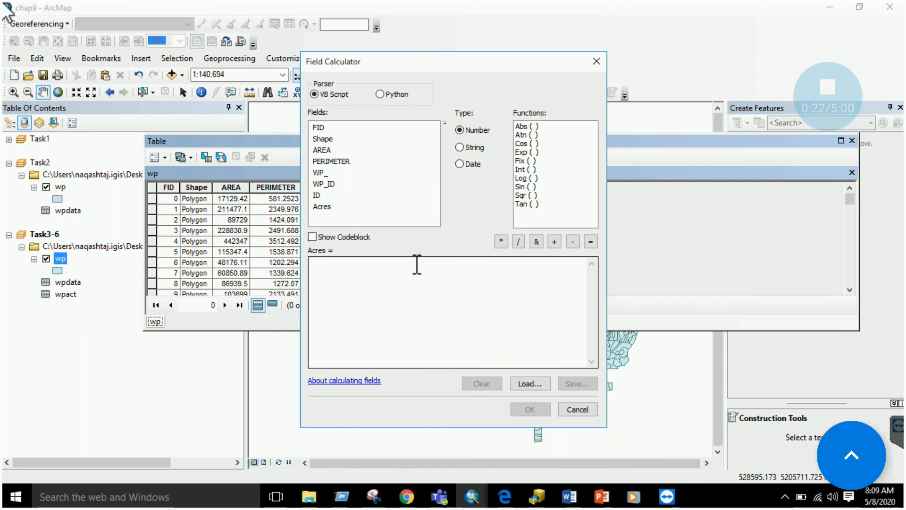
right_click(411, 267)
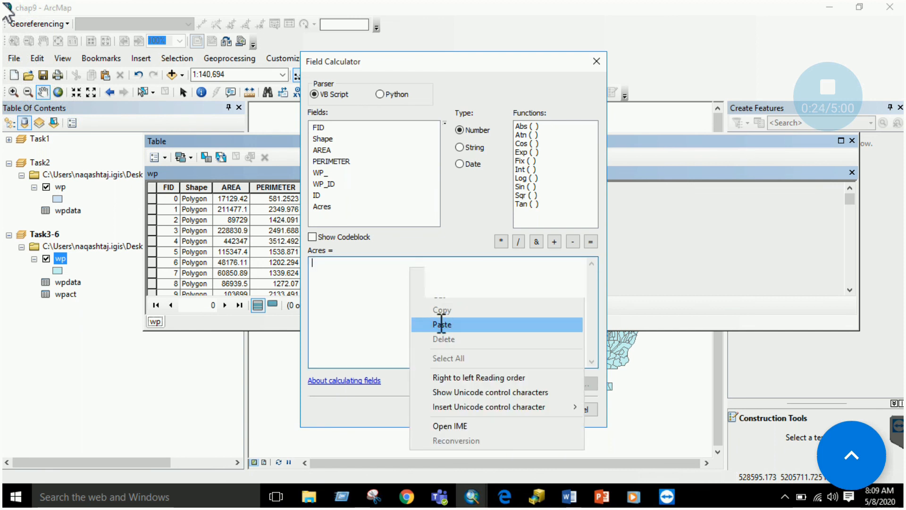
click(441, 324)
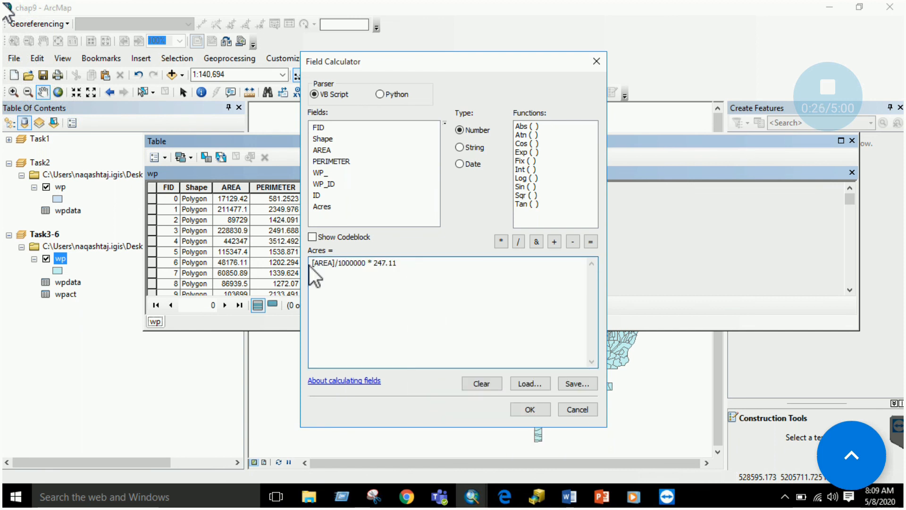
drag(366, 263, 343, 266)
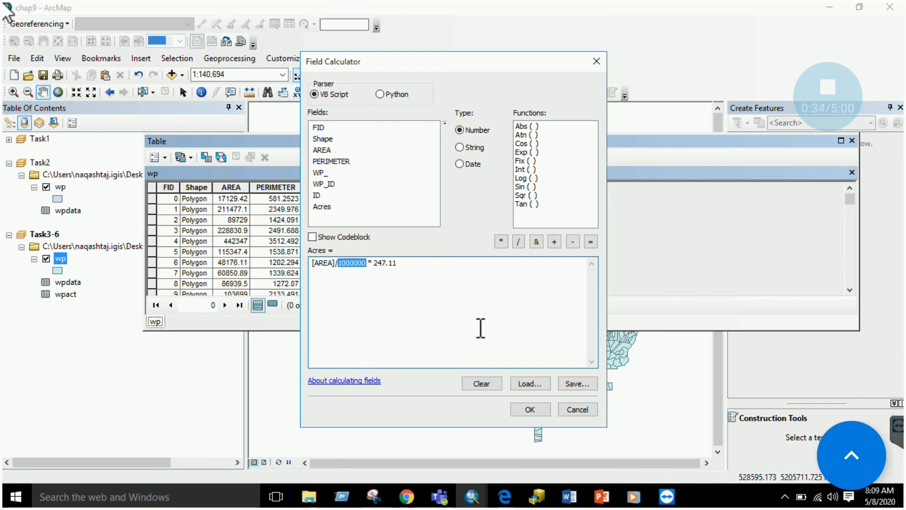
click(530, 410)
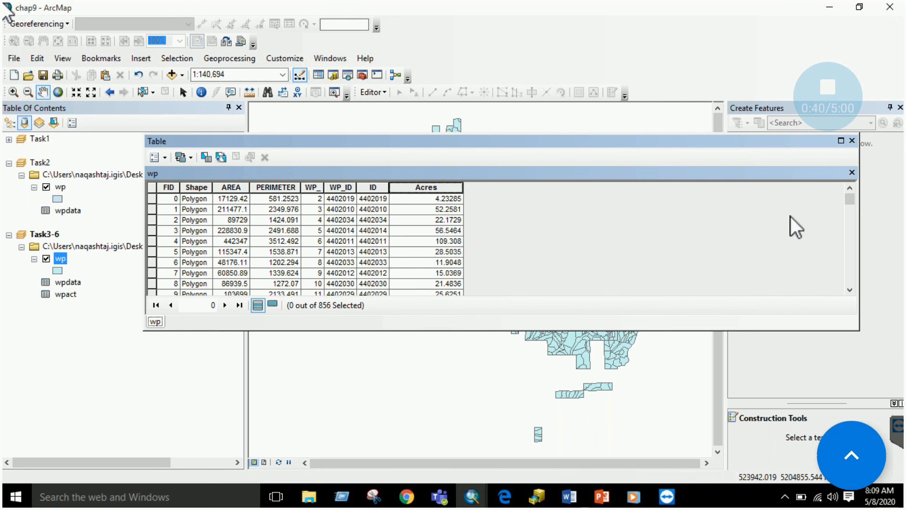
drag(850, 198, 856, 180)
mouse_move(569, 496)
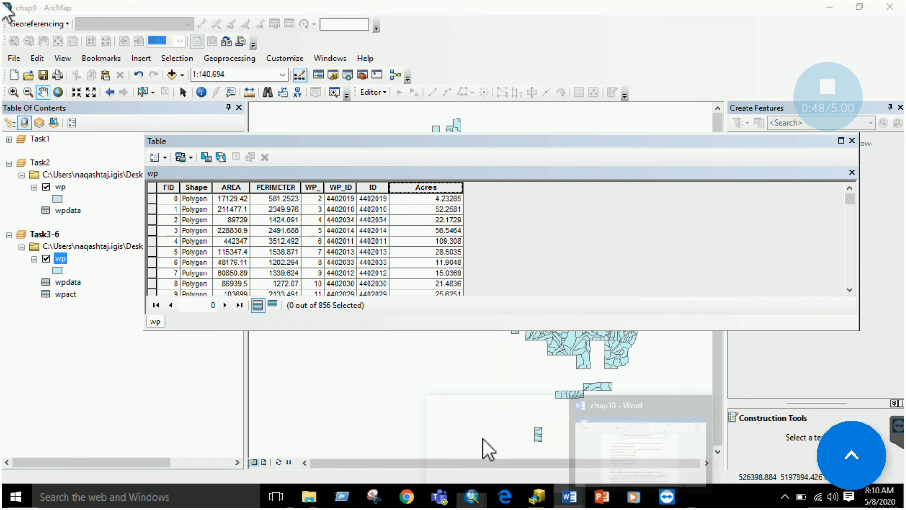
click(483, 438)
scroll(390, 331, down, 4)
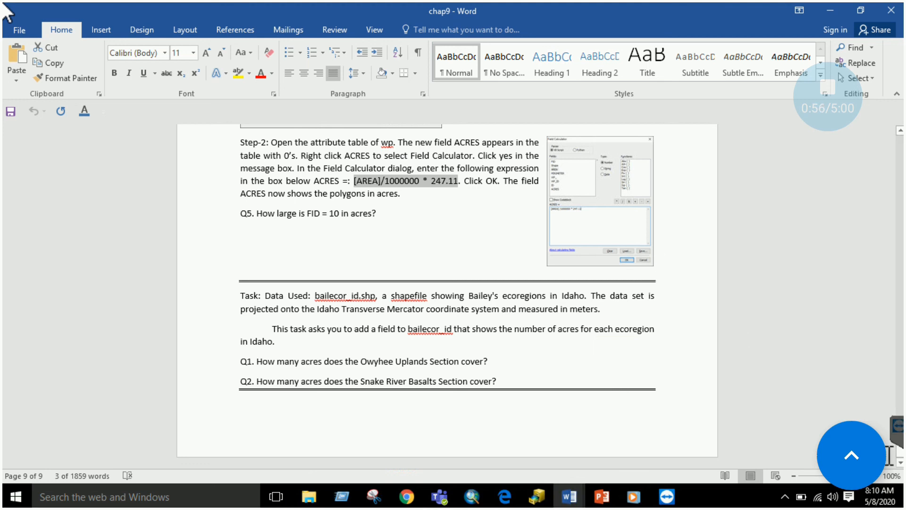
scroll(892, 440, up, 10)
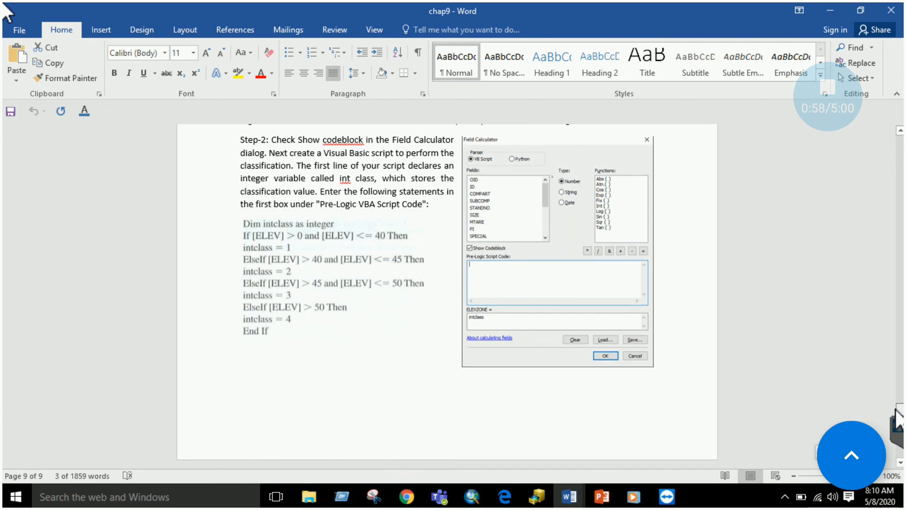
scroll(477, 349, up, 6)
scroll(476, 364, down, 1)
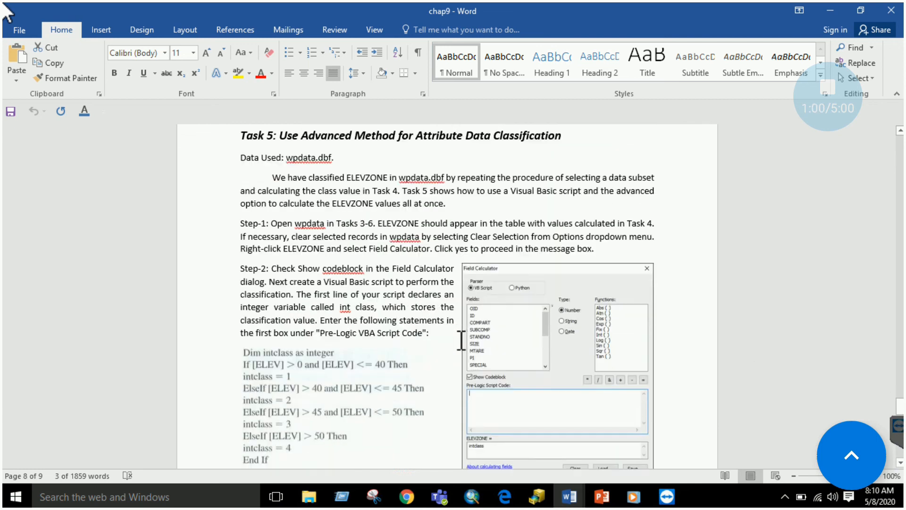
scroll(462, 340, down, 1)
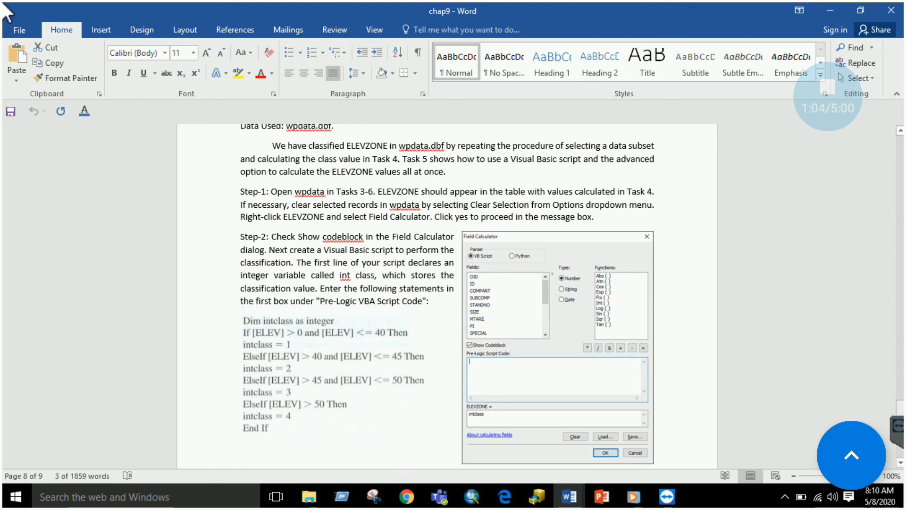
drag(900, 408, 900, 141)
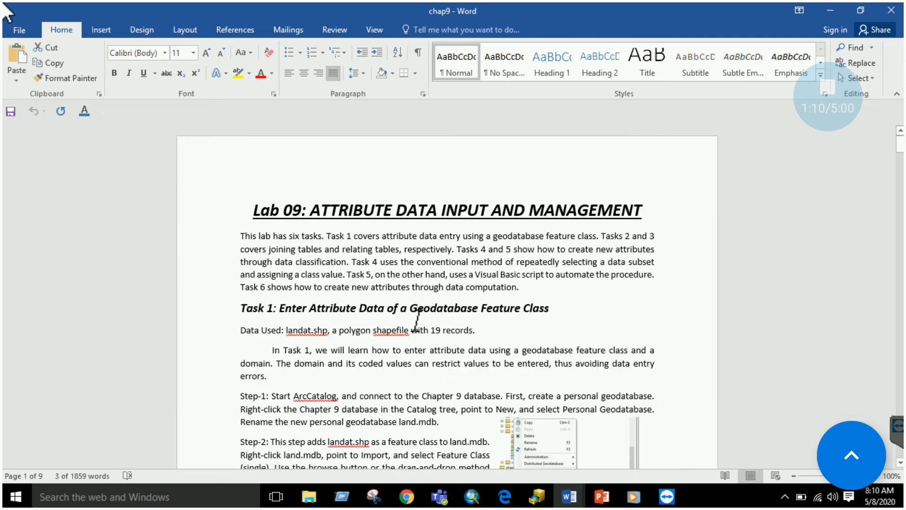